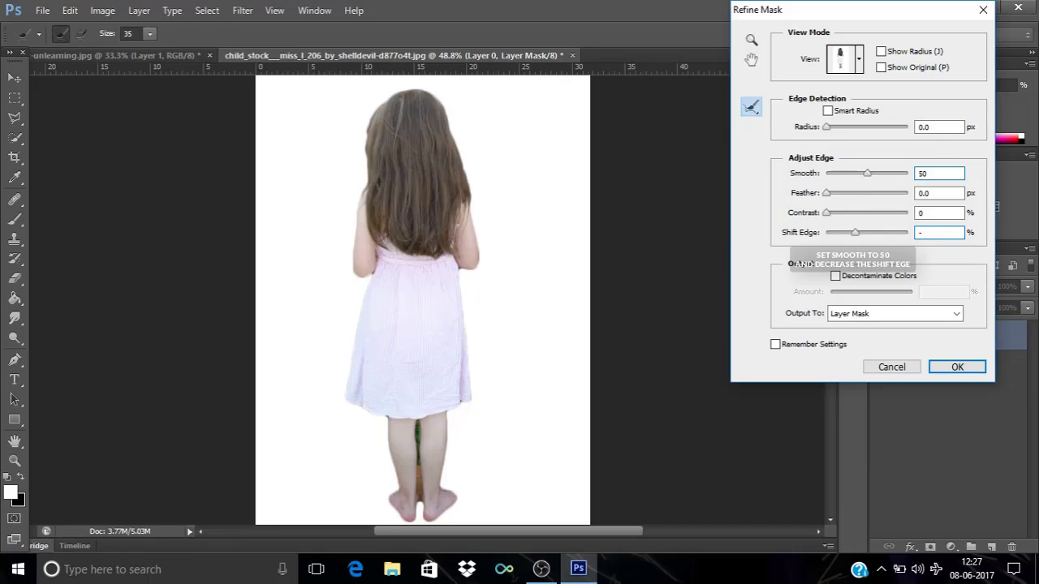
- Set the girl mask's Shift Edge to -30%, refine the hair outline on both sides, and apply the mask refinement
text(30)
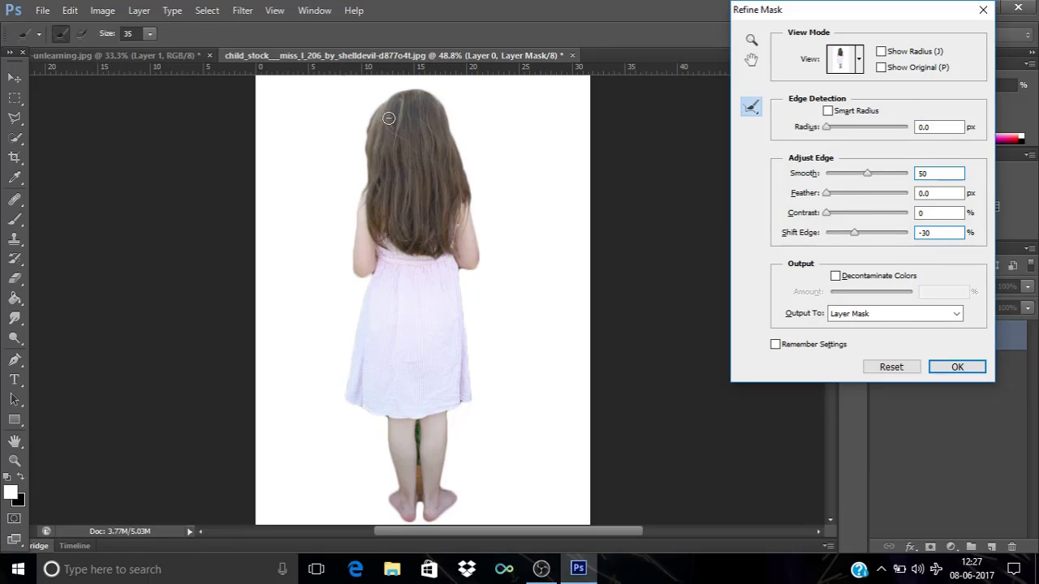
scroll(397, 118, up, 5)
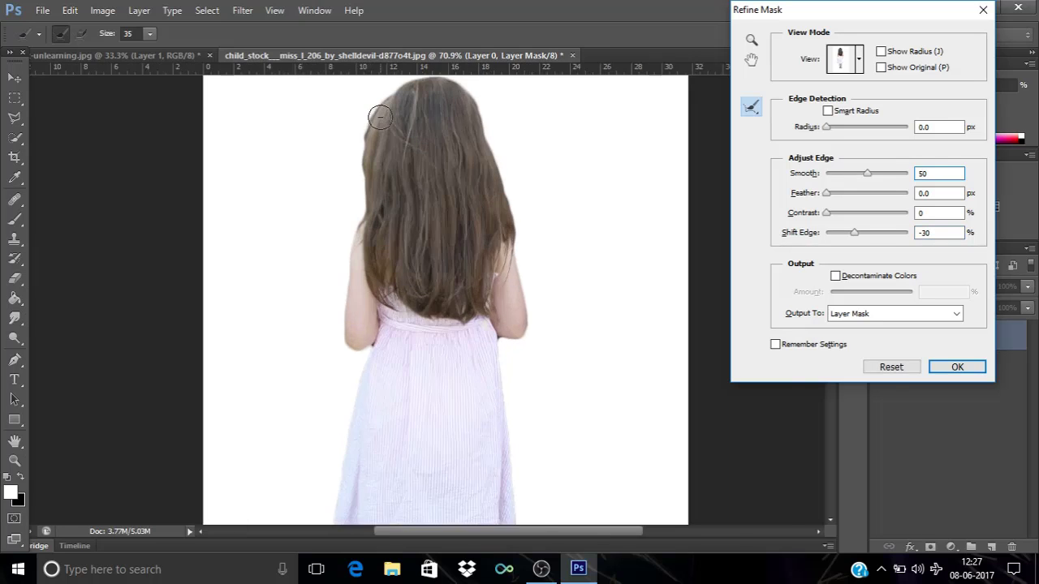
mouse_move(392, 137)
mouse_down()
mouse_move(366, 199)
mouse_move(364, 305)
mouse_up()
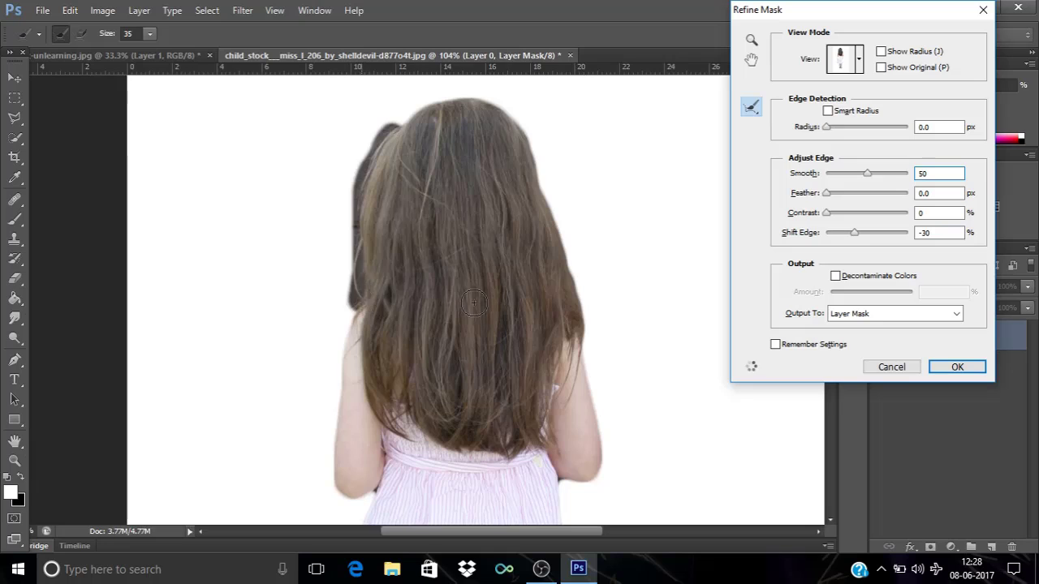
drag(516, 116, 583, 334)
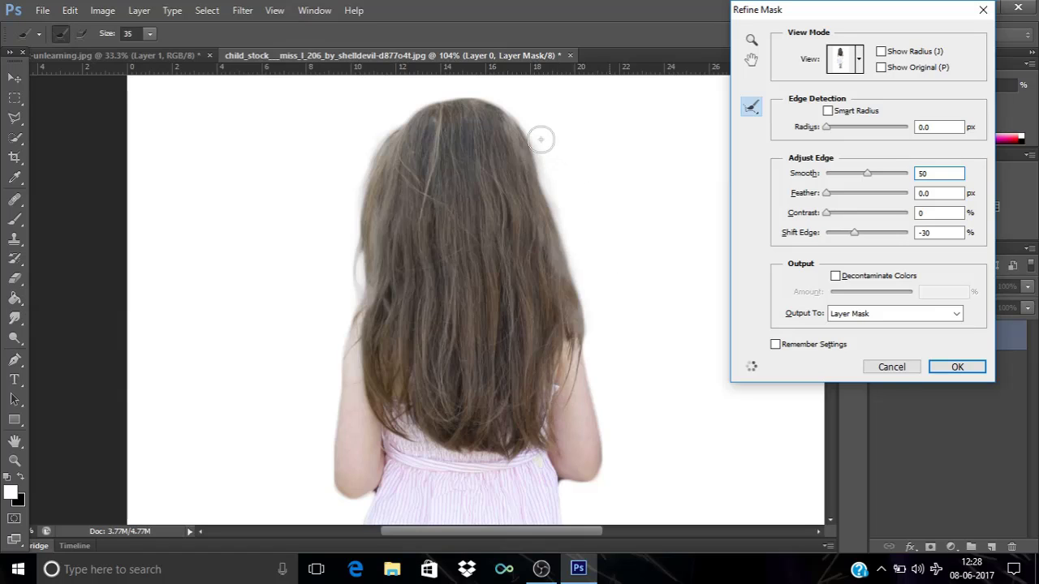
mouse_move(540, 138)
mouse_down()
mouse_move(594, 315)
mouse_move(601, 350)
mouse_up()
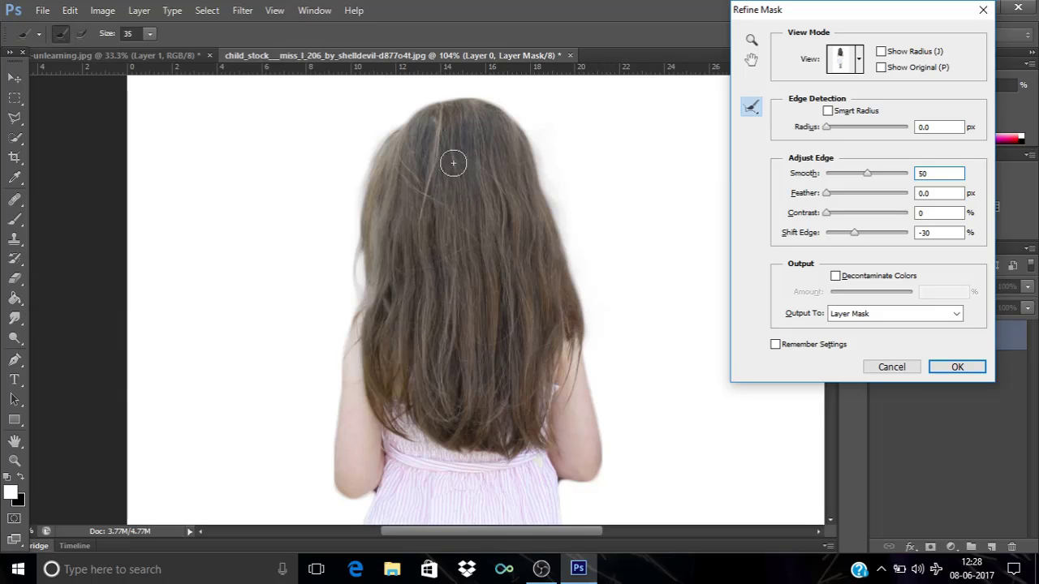
scroll(512, 218, down, 4)
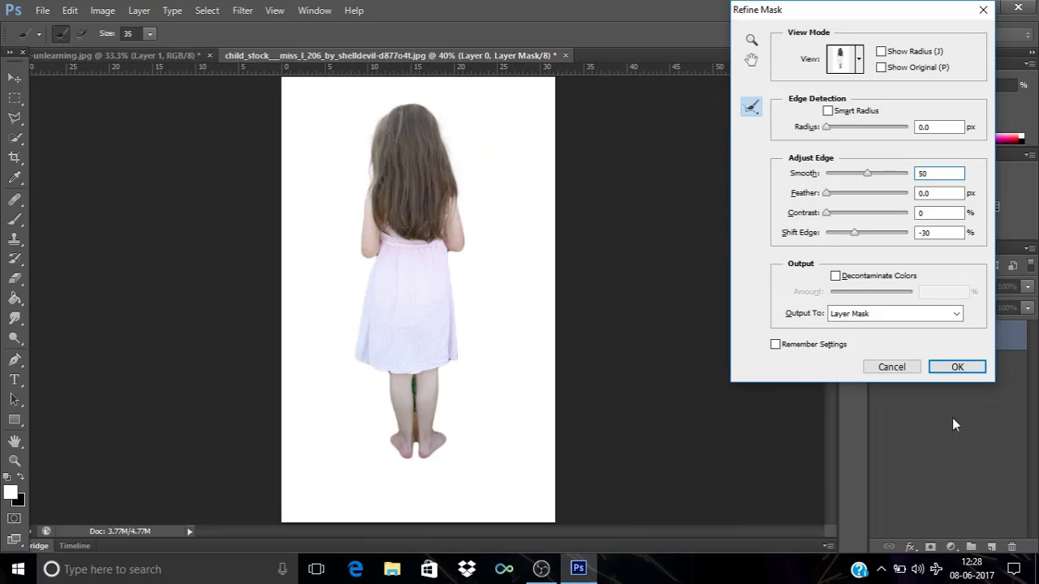
click(951, 371)
- Erase the dark leftover pixels between the girl's left elbow and dress on the layer image with a 1 px eraser
scroll(394, 179, up, 4)
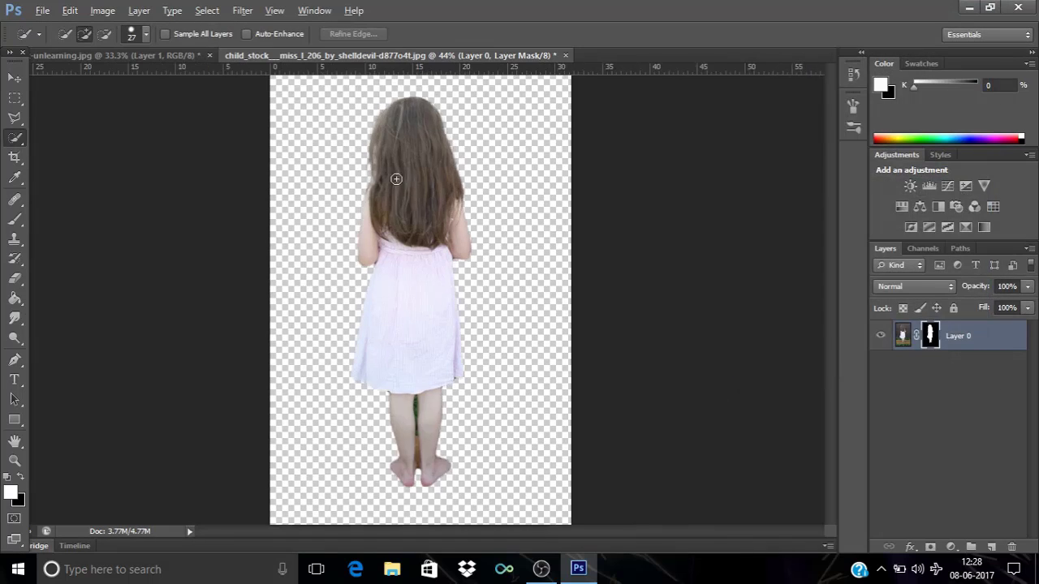
scroll(349, 305, up, 5)
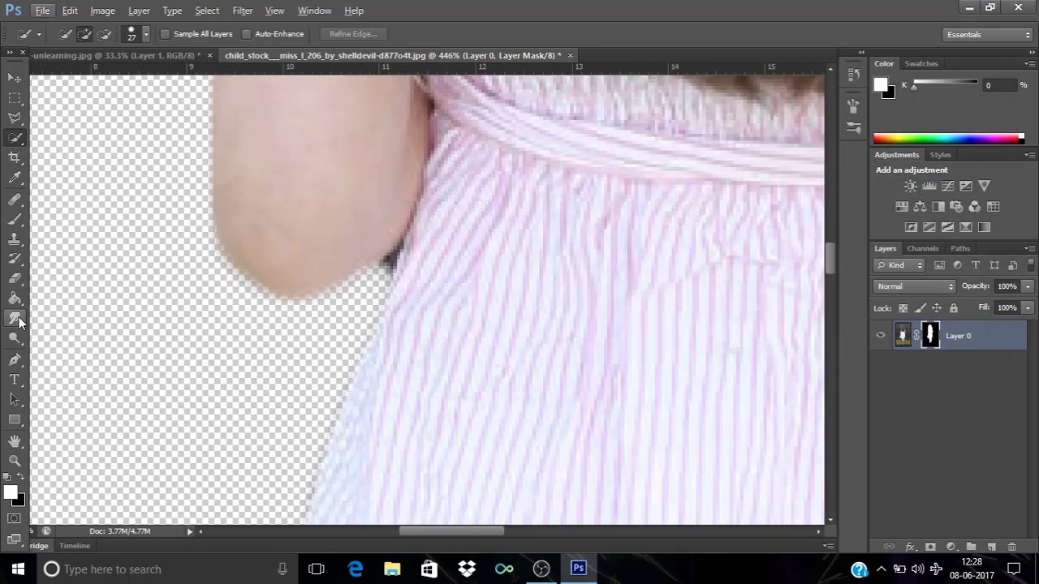
click(15, 279)
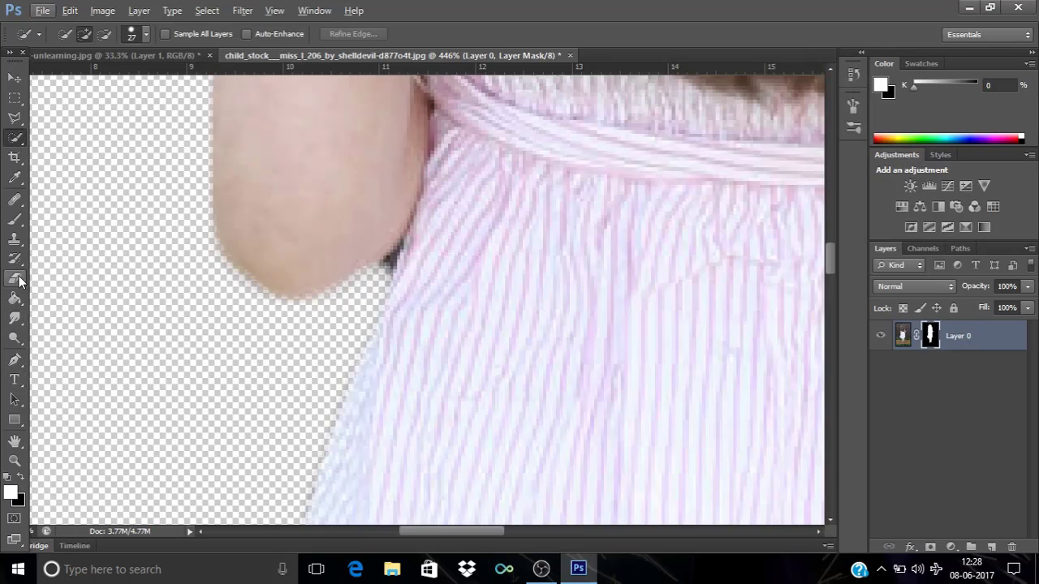
click(902, 336)
scroll(360, 308, up, 4)
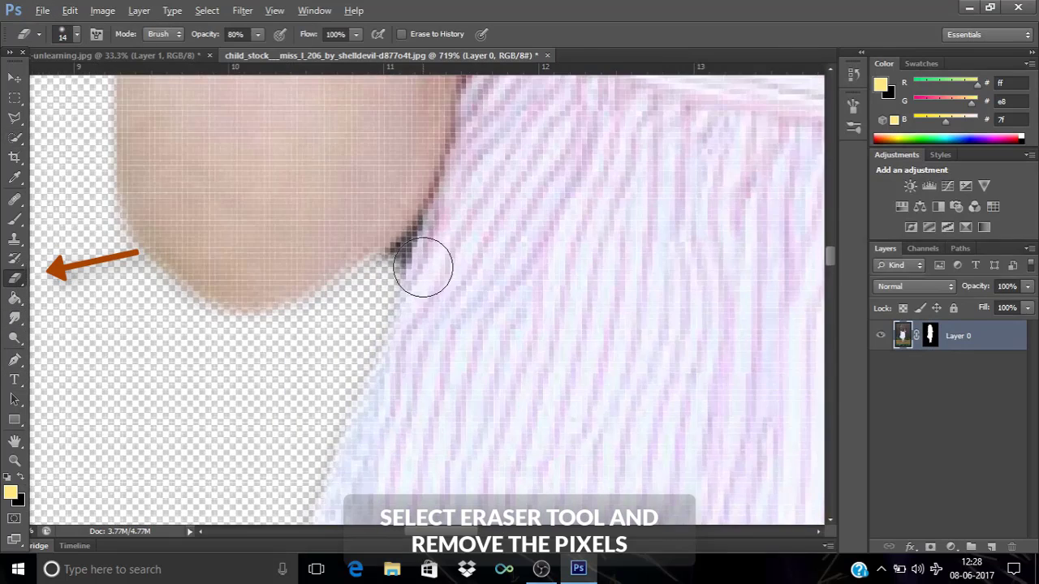
click(76, 35)
drag(28, 82, 16, 83)
key(Return)
mouse_move(356, 242)
mouse_down()
mouse_move(417, 187)
mouse_move(357, 288)
mouse_move(386, 237)
mouse_move(353, 257)
mouse_move(402, 208)
mouse_move(369, 303)
mouse_move(419, 194)
mouse_up()
drag(368, 232, 417, 177)
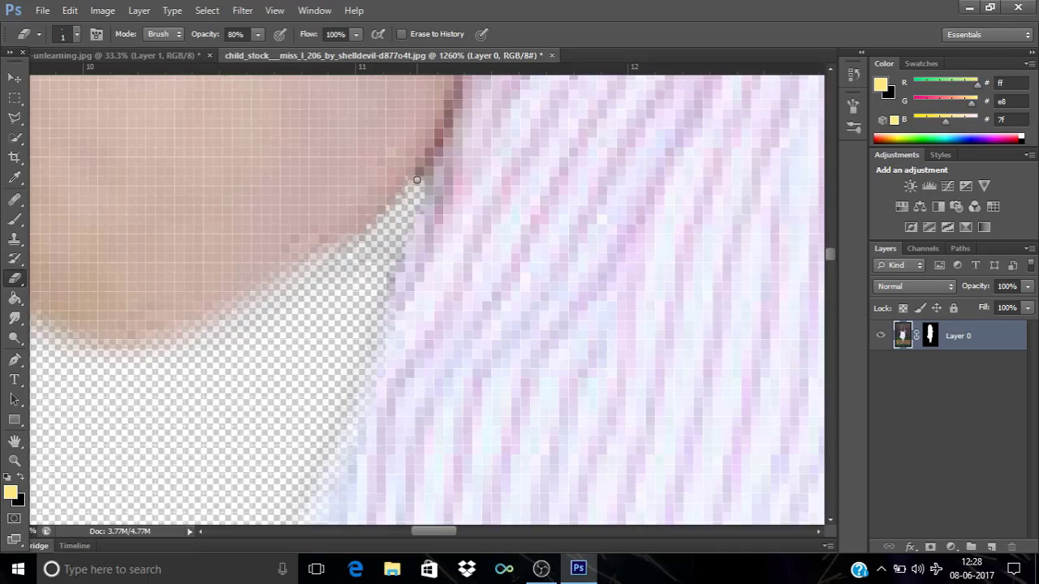
- Erase the dark leftover pixels where the girl's right elbow meets the dress
scroll(401, 232, down, 5)
drag(399, 304, 166, 340)
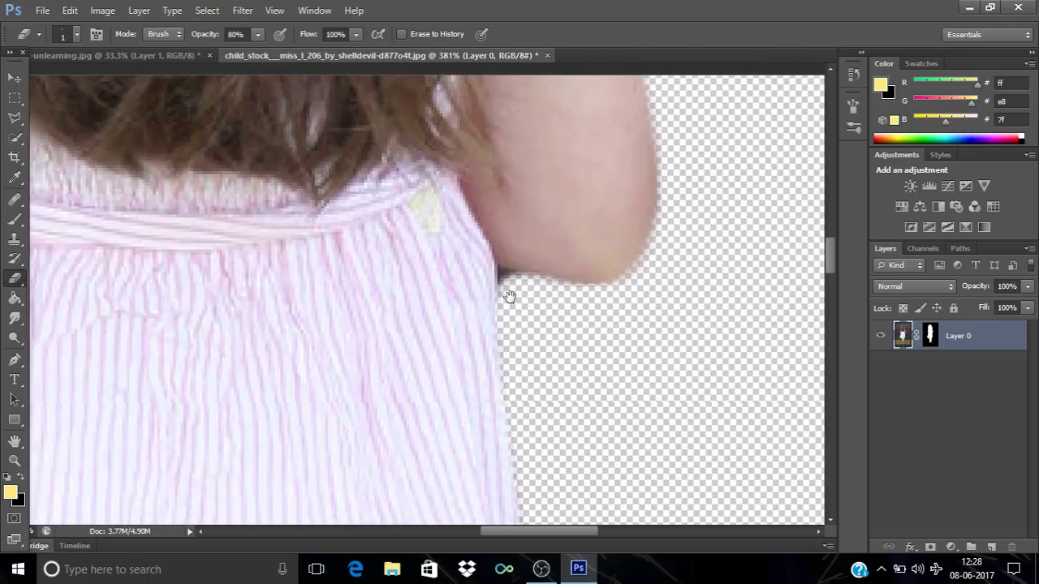
scroll(503, 284, up, 5)
mouse_move(480, 311)
mouse_down()
mouse_move(473, 241)
mouse_move(516, 247)
mouse_move(542, 269)
mouse_move(479, 250)
mouse_move(472, 299)
mouse_move(495, 246)
mouse_move(540, 270)
mouse_move(484, 265)
mouse_move(483, 373)
mouse_move(492, 267)
mouse_move(565, 303)
mouse_move(514, 292)
mouse_move(496, 275)
mouse_move(502, 299)
mouse_move(498, 251)
mouse_move(604, 286)
mouse_move(484, 235)
mouse_up()
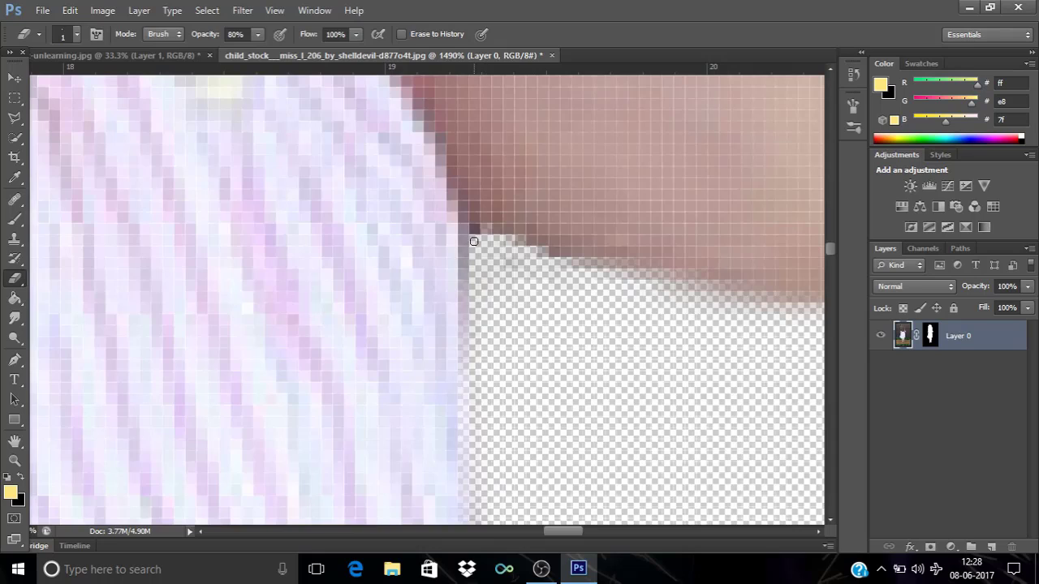
- Remove the girl's layer mask, applying it permanently to the layer
scroll(395, 305, down, 20)
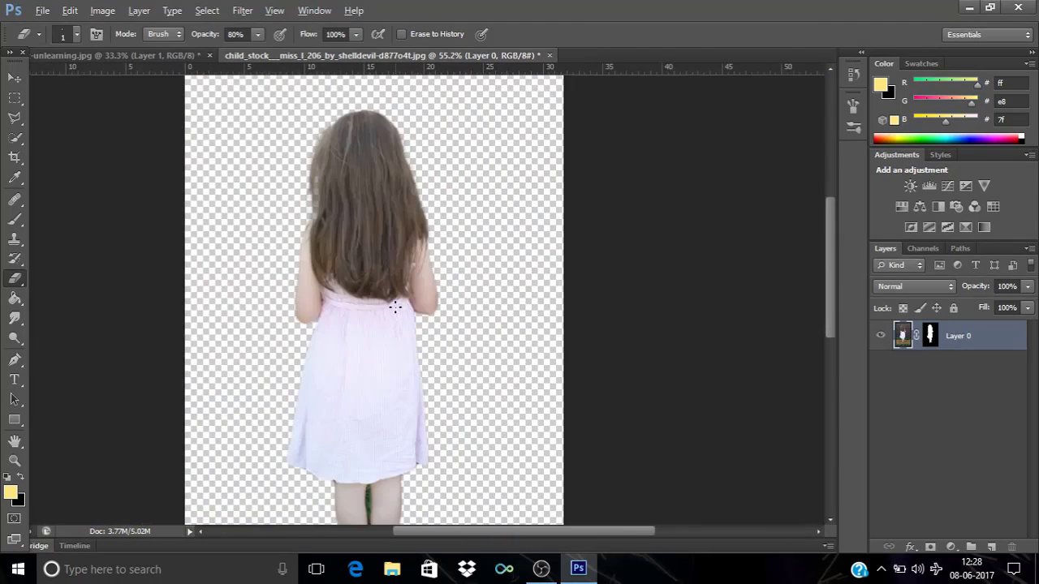
drag(929, 335, 1015, 548)
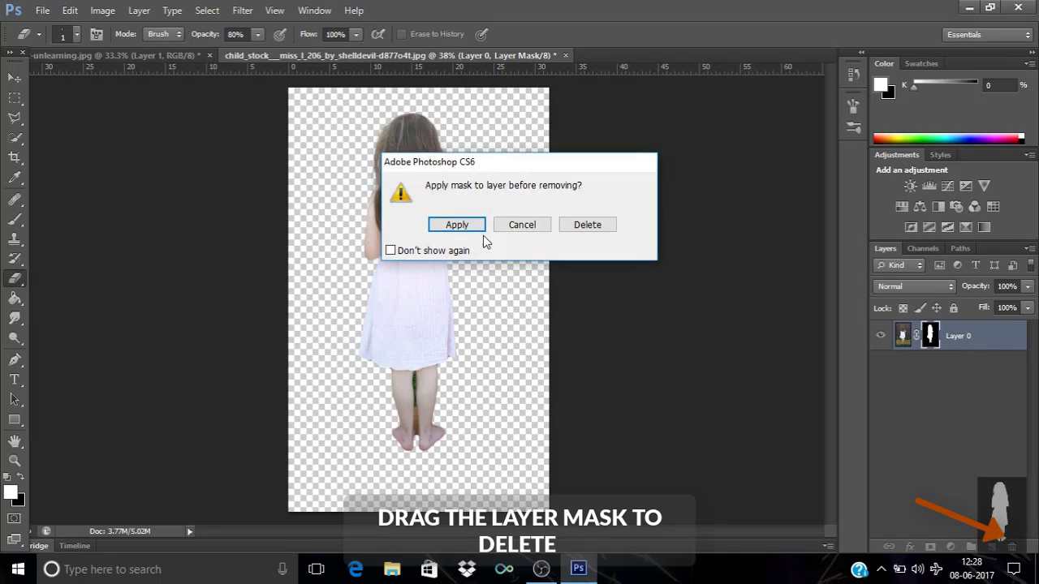
click(461, 225)
- Copy the entire girl cutout into the forest-unlearning image and move her down to the path at the lower centre
key(ctrl+a)
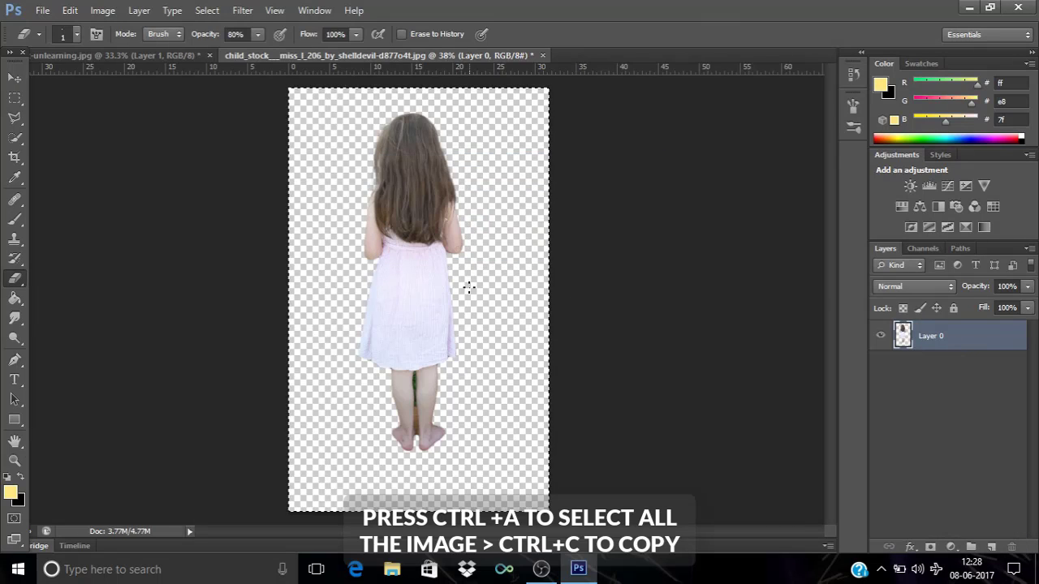
click(183, 57)
key(ctrl+v)
key(v)
drag(445, 217, 455, 367)
- Open the standing teddy bear image, hamleys-standing-emerald-bear, from the forest folder
click(36, 11)
click(82, 39)
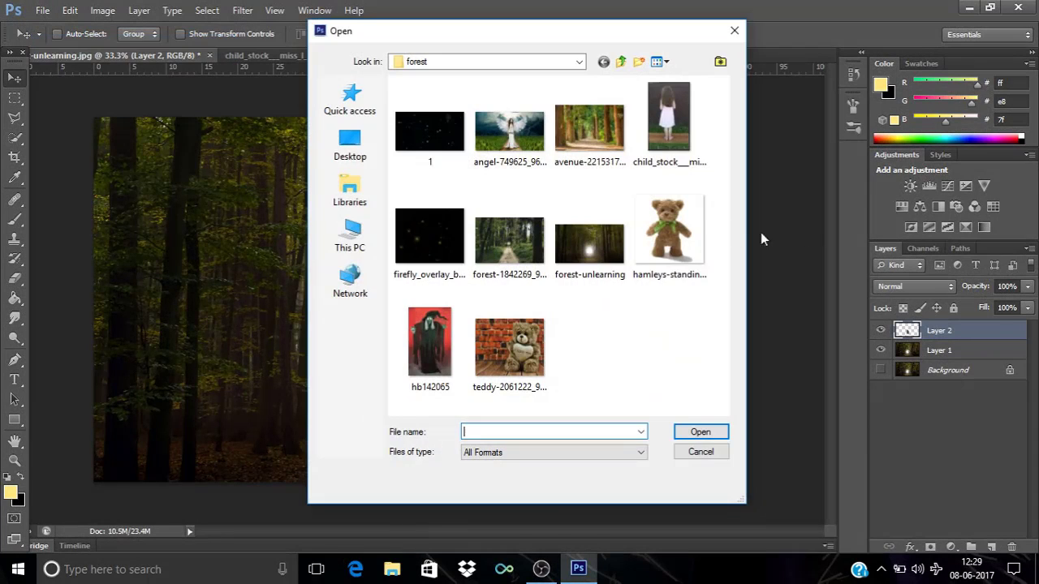
click(657, 232)
click(699, 432)
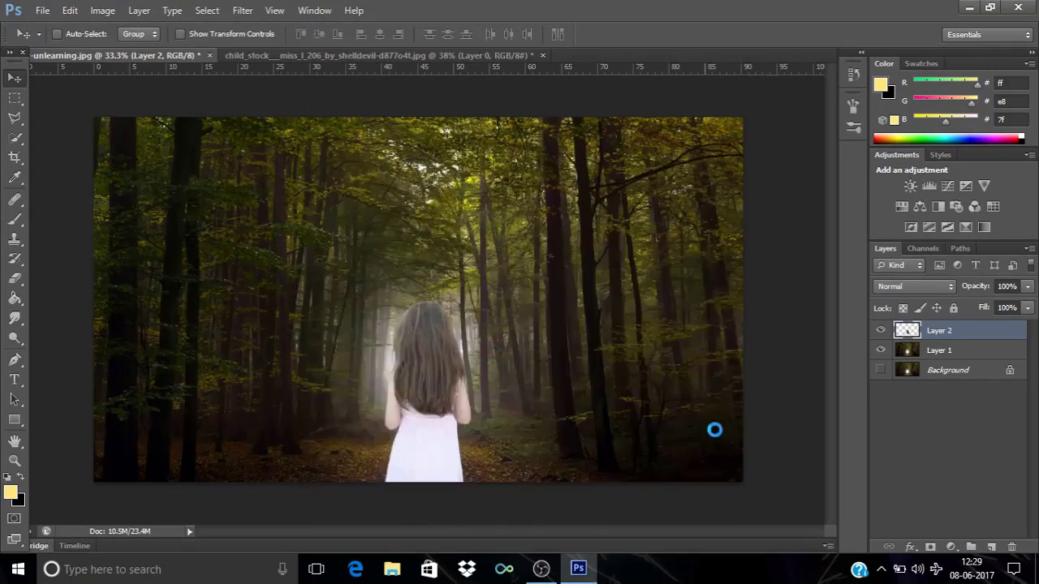
- Select the whole teddy bear, including head, arms and legs, with the Quick Selection tool, leaving out the white background and shadow
click(14, 137)
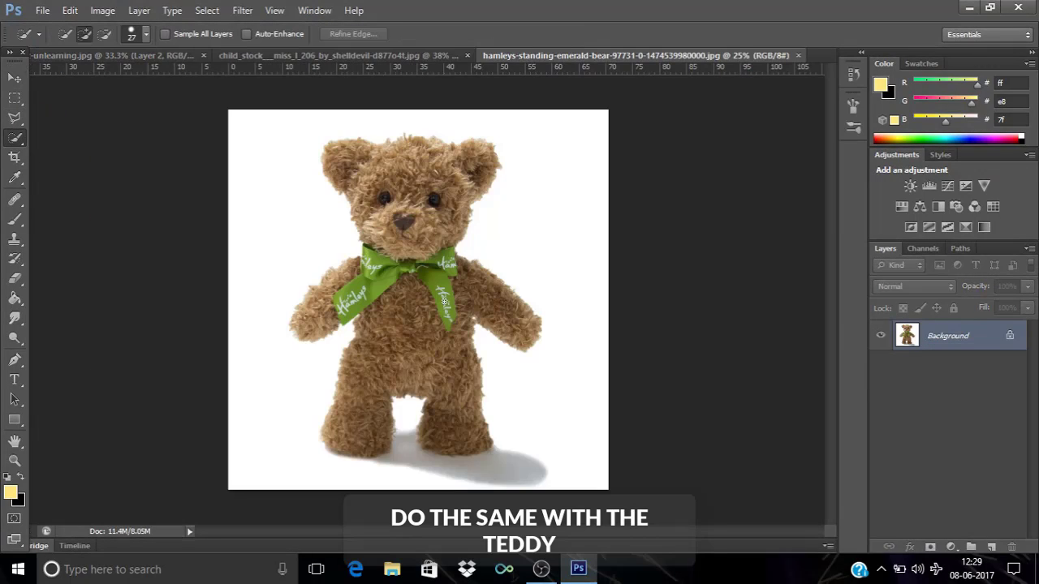
mouse_move(412, 175)
mouse_down()
mouse_move(456, 383)
mouse_move(455, 442)
mouse_move(438, 406)
mouse_up()
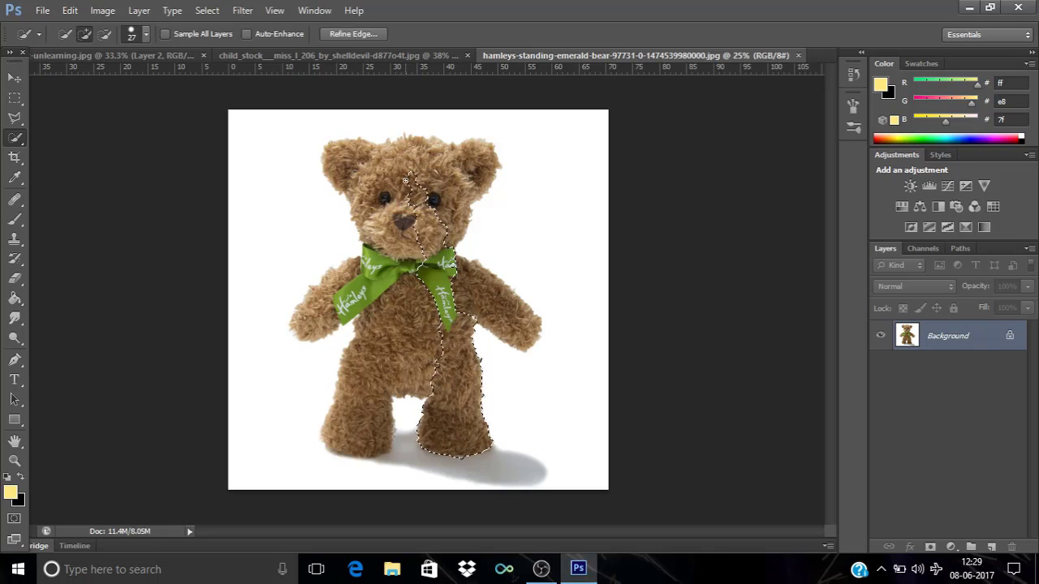
drag(360, 392, 366, 454)
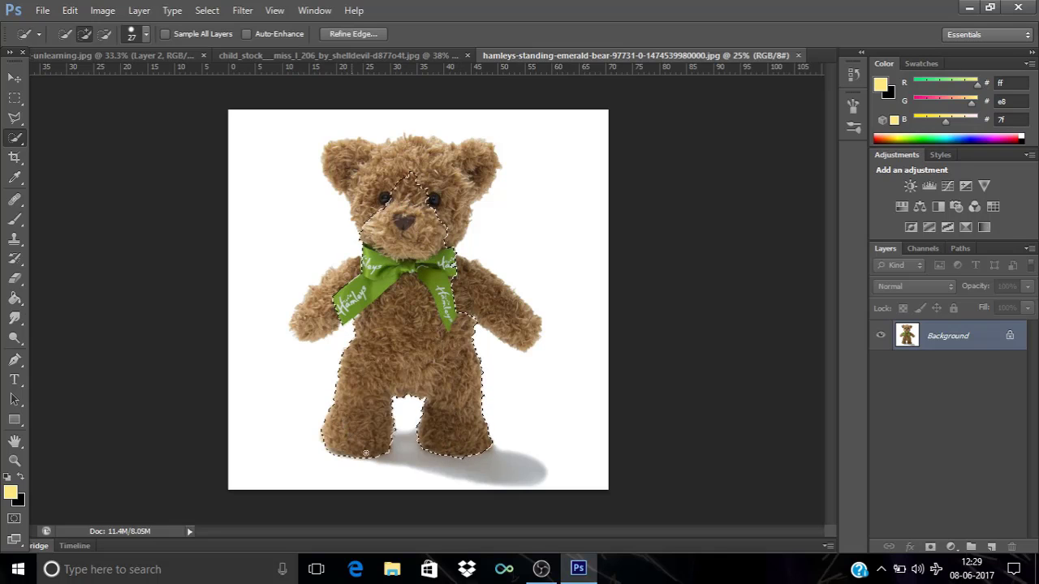
drag(337, 283, 311, 321)
mouse_move(403, 191)
mouse_down()
mouse_move(364, 198)
mouse_move(361, 175)
mouse_move(332, 151)
mouse_move(483, 153)
mouse_move(444, 220)
mouse_move(471, 286)
mouse_move(519, 323)
mouse_up()
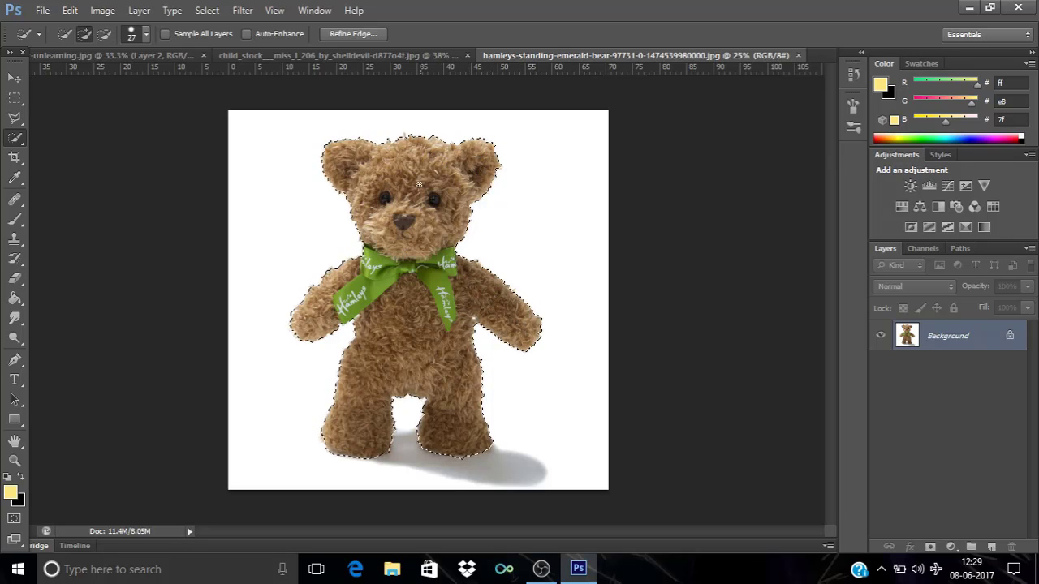
- Mask the bear with the selection and refine the mask with Smooth 50 and Shift Edge -50%
click(933, 547)
right_click(944, 333)
click(886, 455)
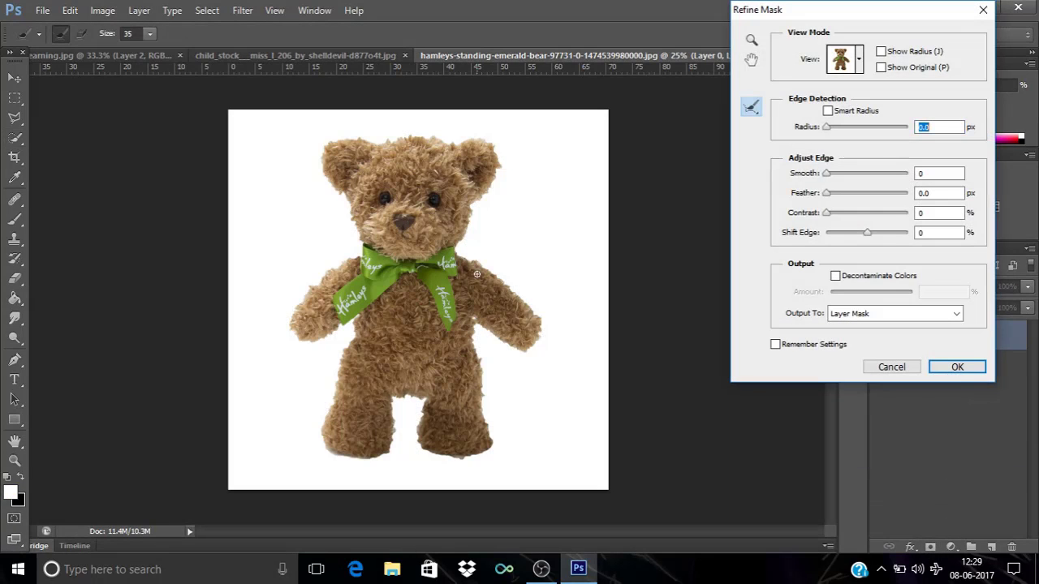
click(946, 174)
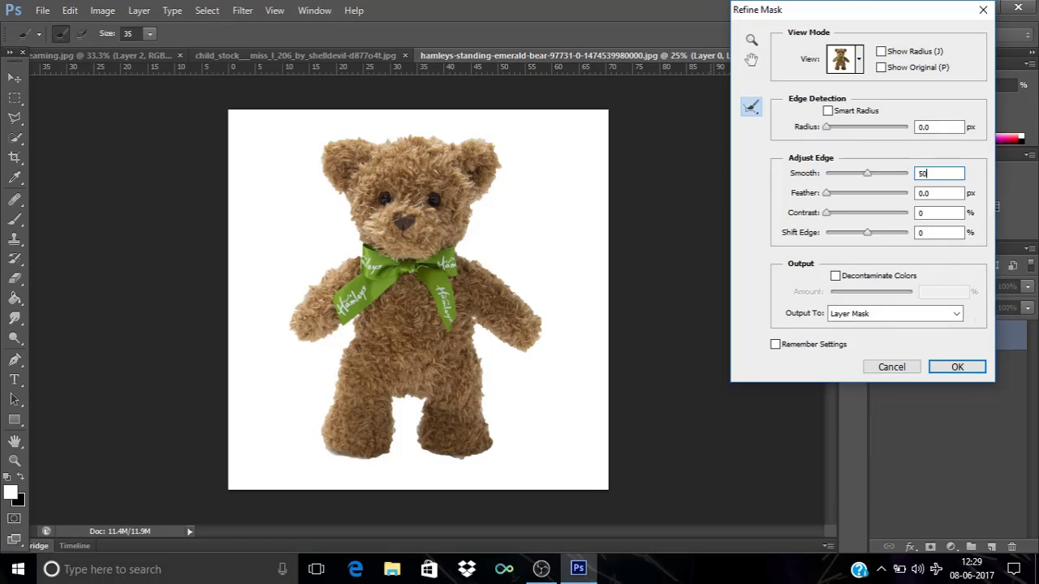
drag(867, 233, 860, 236)
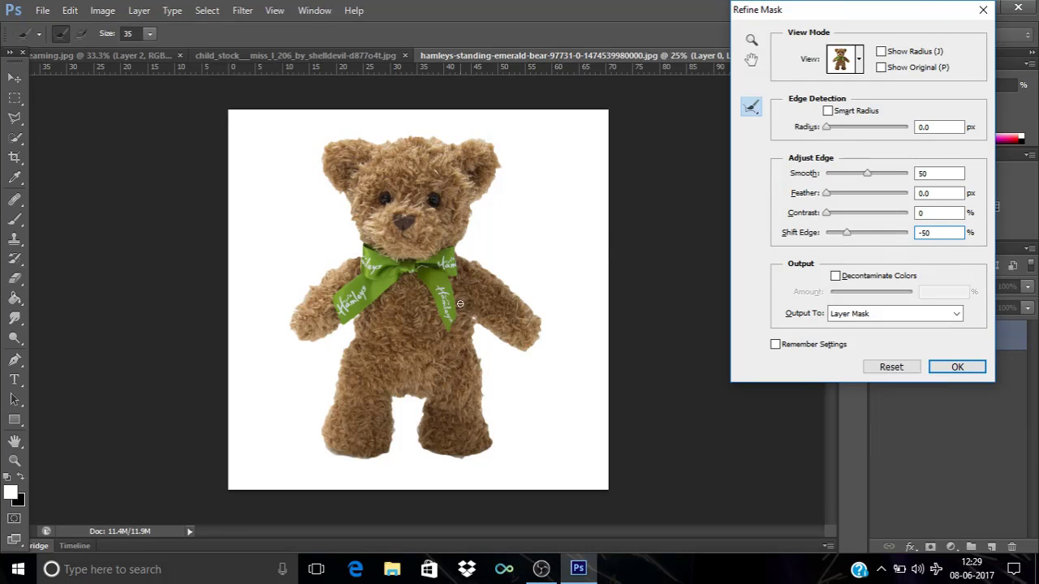
- Refine the fur edges along the bear's arms and body, and apply the mask refinement
scroll(498, 289, up, 4)
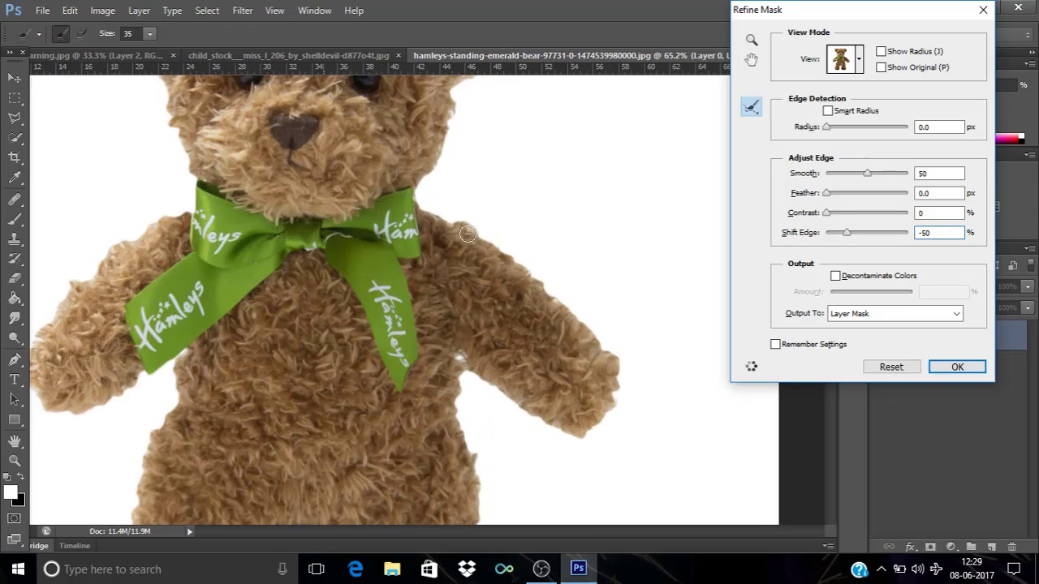
scroll(602, 292, up, 1)
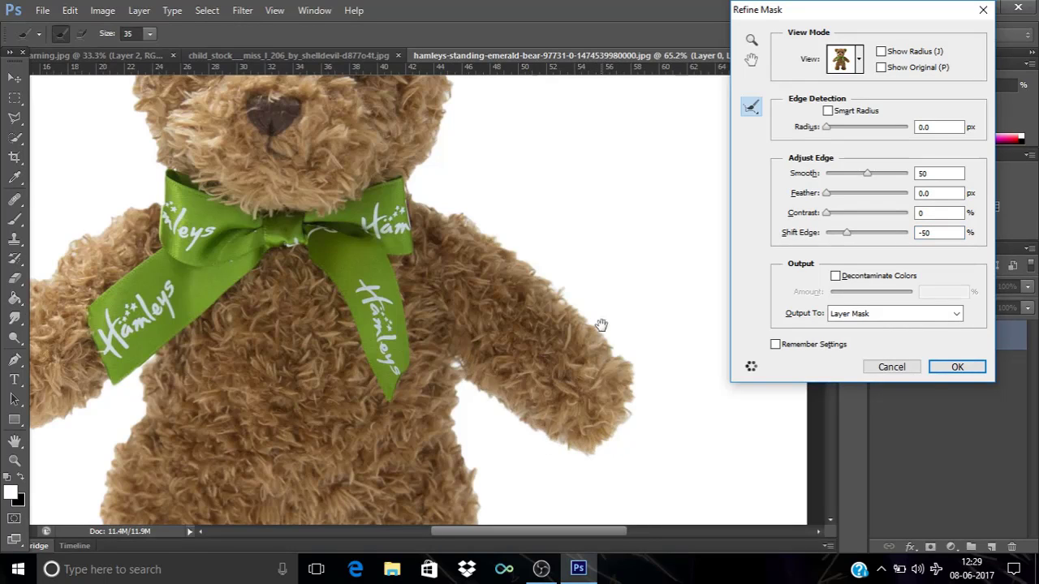
scroll(540, 382, down, 3)
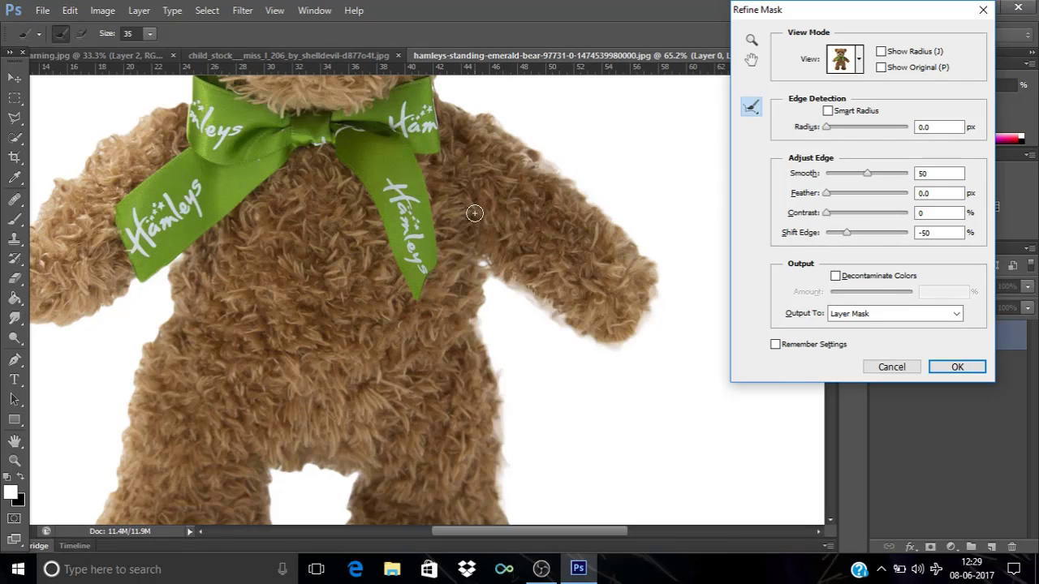
alt+scroll(557, 217, down, 3)
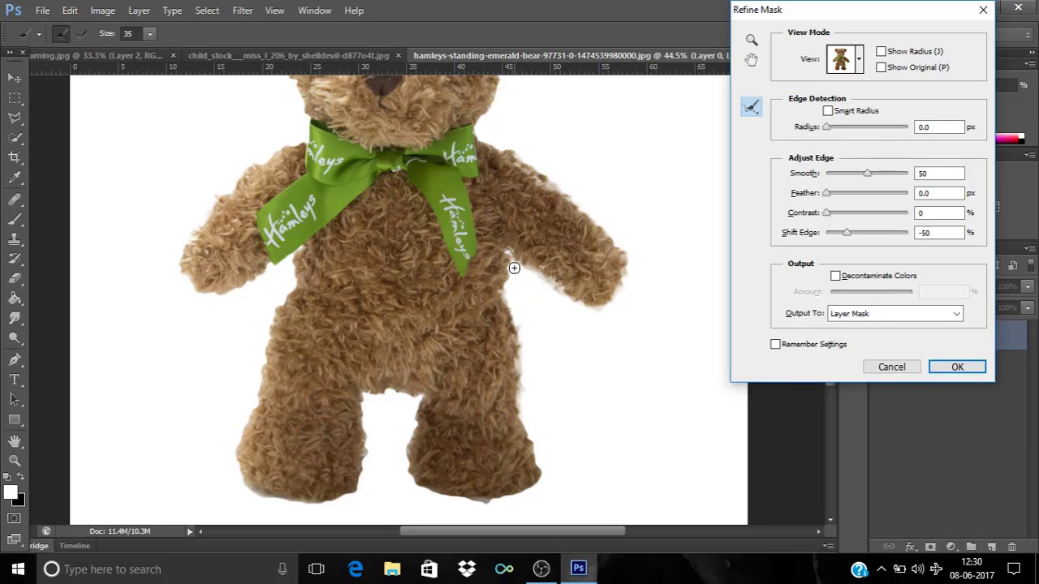
click(956, 367)
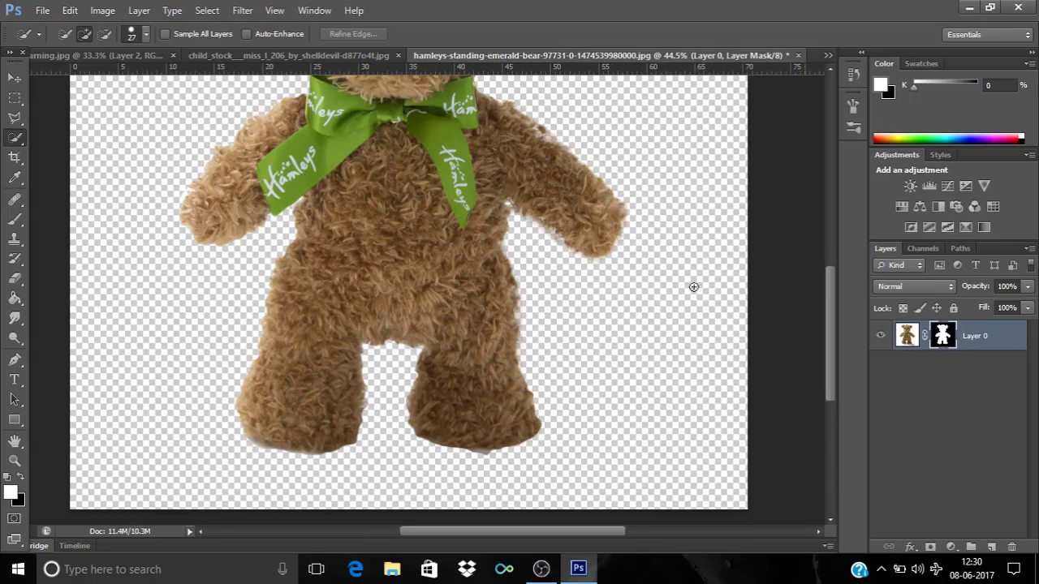
- Remove the bear's layer mask, applying it permanently to the layer
scroll(610, 270, down, 2)
scroll(612, 272, down, 3)
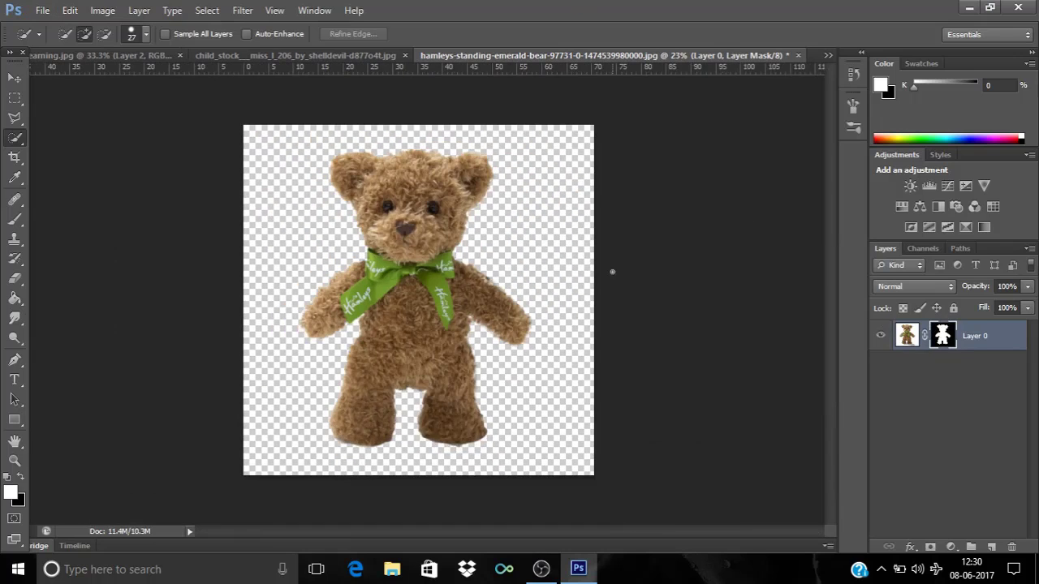
drag(943, 333, 1014, 539)
click(472, 231)
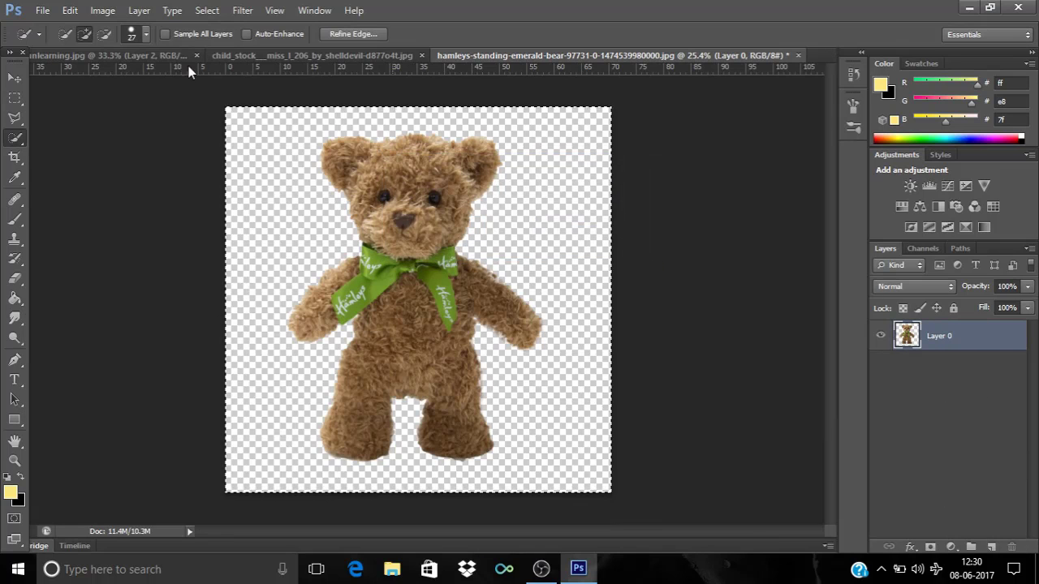
- Paste the copied bear cutout into the forest-unlearning image as a new layer
click(146, 56)
drag(411, 192, 411, 190)
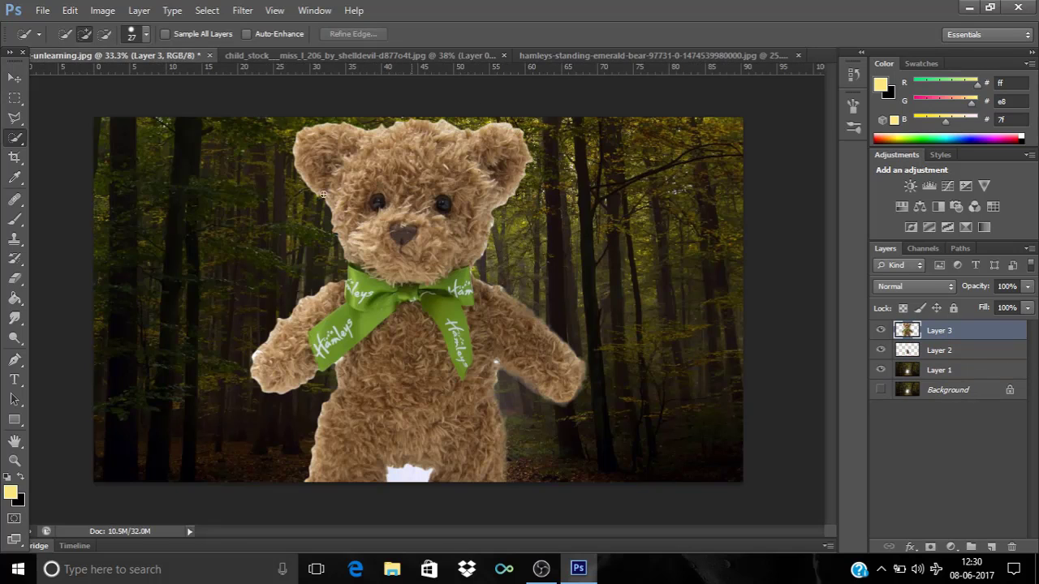
- Place the bear layer directly beneath the girl's layer and hide the girl's layer
click(14, 77)
drag(949, 335, 952, 360)
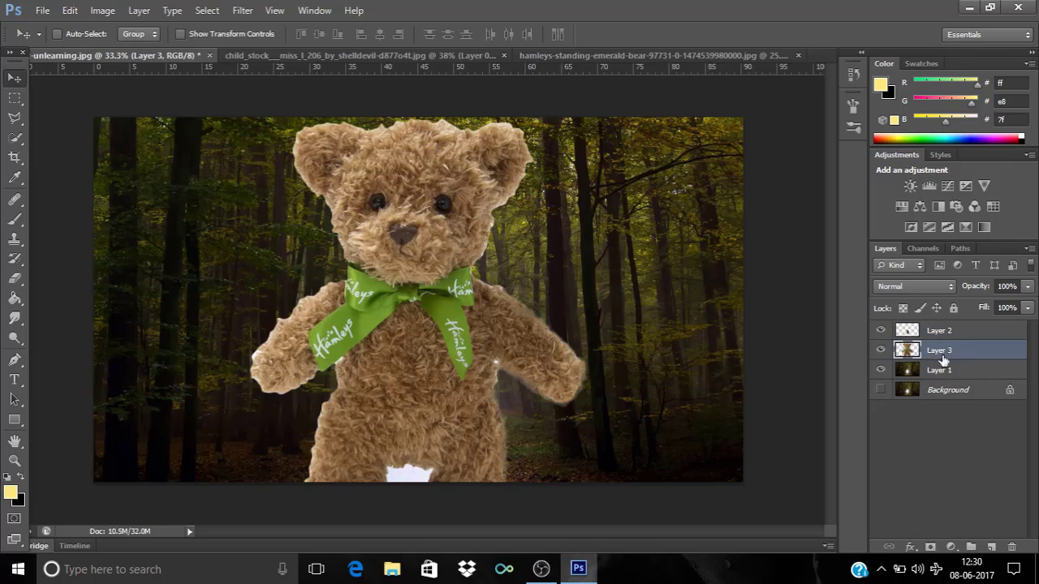
click(880, 331)
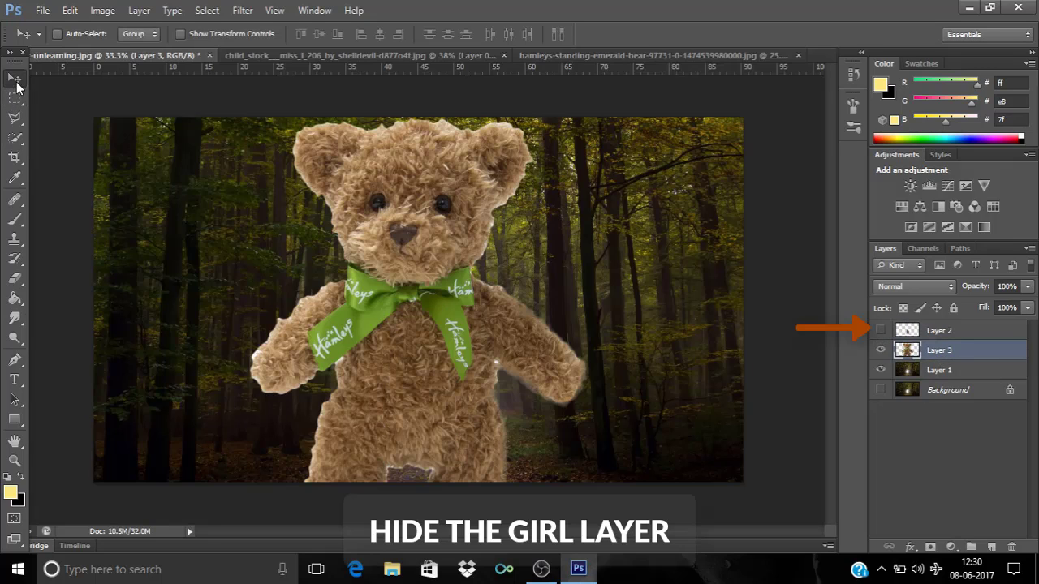
- Scale the bear down to roughly two thirds of its size and stand it at the centre of the forest path
key(ctrl+t)
drag(587, 118, 406, 292)
drag(373, 383, 461, 277)
drag(524, 194, 522, 197)
drag(500, 252, 499, 257)
drag(522, 201, 510, 221)
drag(495, 281, 497, 278)
key(Return)
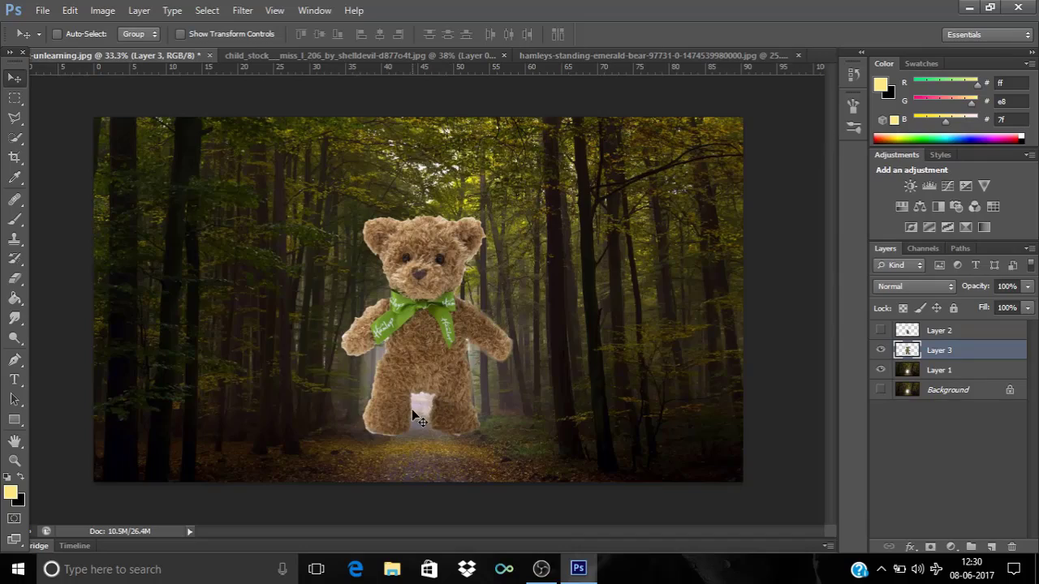
- Erase the white fringe around the bear's legs and feet with a soft 21 px eraser
scroll(359, 322, up, 5)
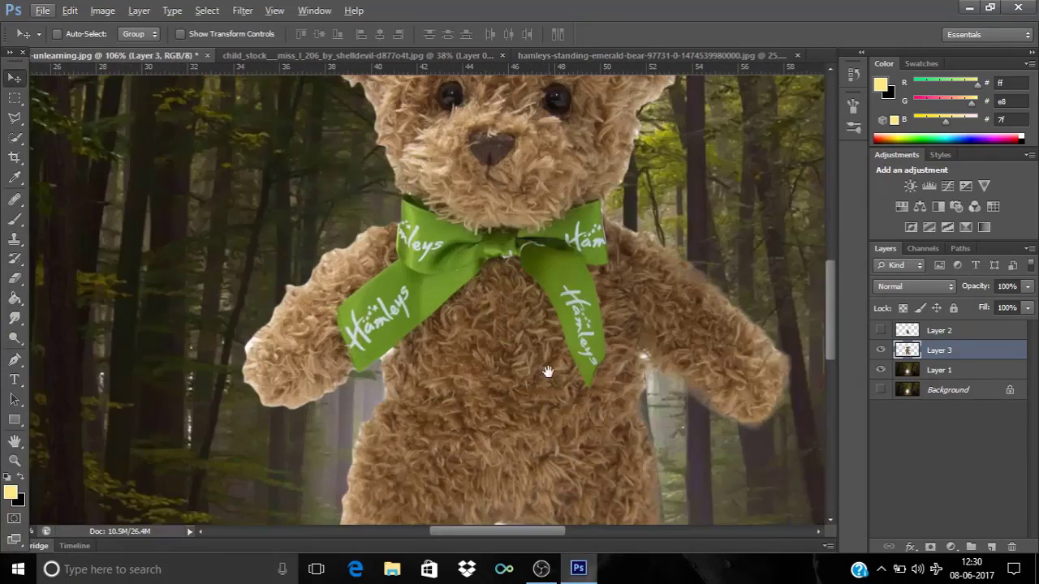
scroll(547, 371, down, 6)
key(e)
scroll(283, 347, up, 5)
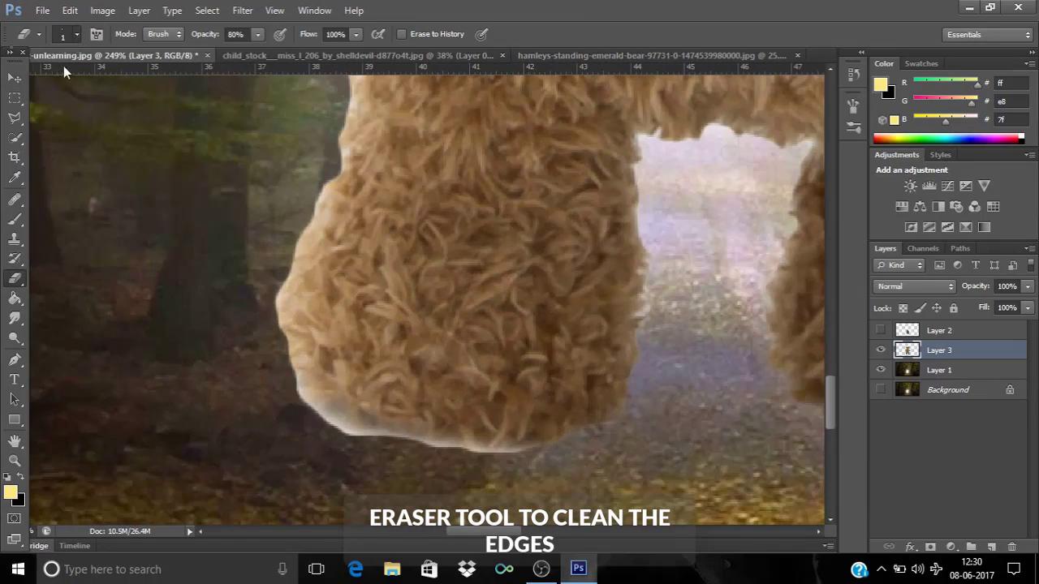
click(75, 38)
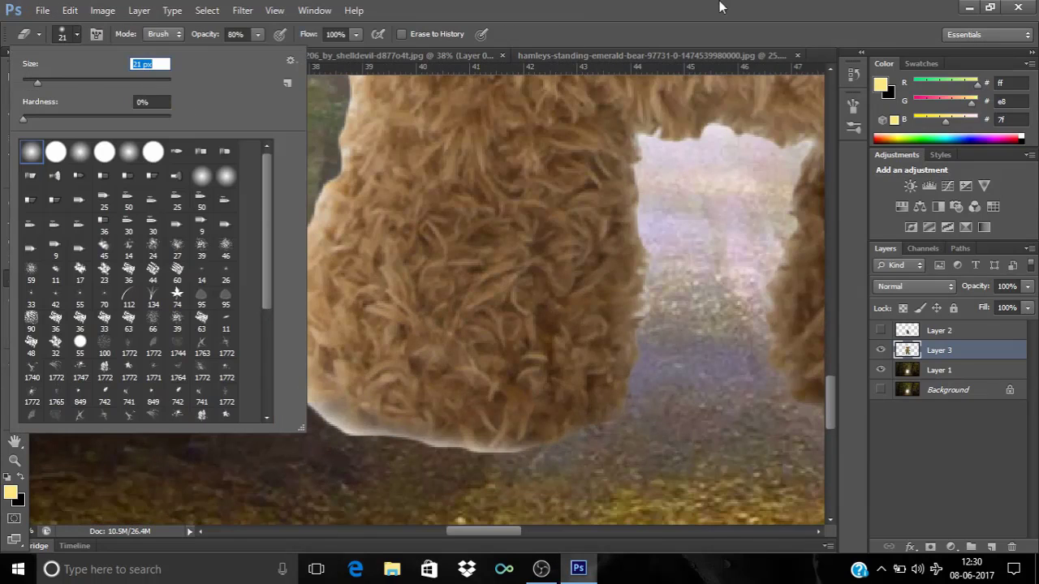
key(Return)
mouse_move(358, 458)
mouse_down()
mouse_move(290, 421)
mouse_move(316, 424)
mouse_move(303, 411)
mouse_move(266, 397)
mouse_move(434, 491)
mouse_move(327, 428)
mouse_move(549, 467)
mouse_move(309, 435)
mouse_move(643, 451)
mouse_up()
mouse_move(374, 461)
mouse_down()
mouse_move(385, 434)
mouse_move(545, 468)
mouse_up()
mouse_move(320, 169)
mouse_down()
mouse_move(261, 317)
mouse_move(260, 291)
mouse_move(262, 346)
mouse_up()
scroll(269, 398, right, 5)
mouse_move(446, 429)
mouse_down()
mouse_move(669, 442)
mouse_move(498, 459)
mouse_up()
mouse_move(792, 414)
mouse_down()
mouse_move(755, 267)
mouse_move(772, 389)
mouse_move(731, 220)
mouse_up()
scroll(609, 406, down, 3)
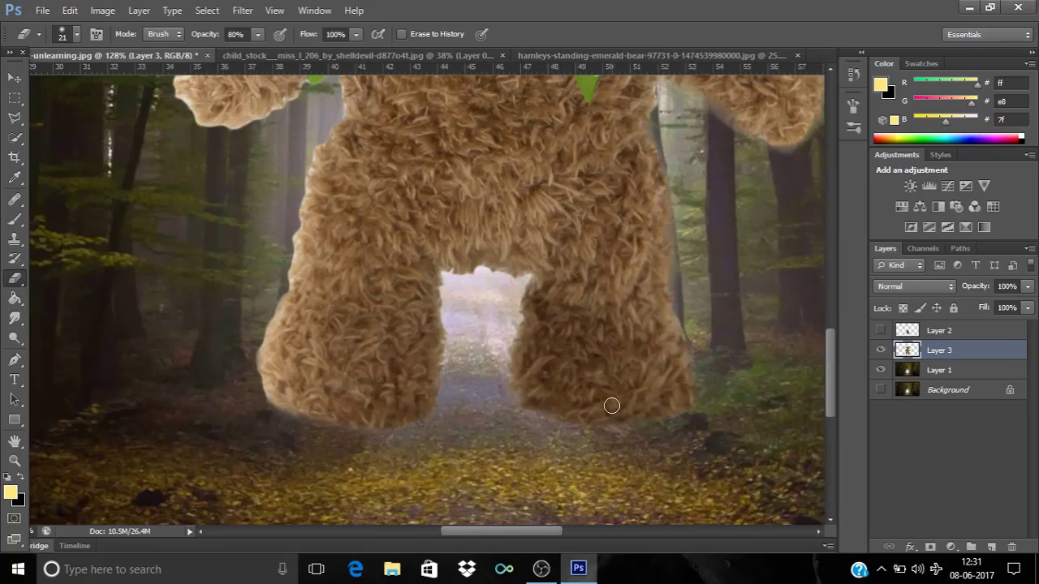
- Add an empty layer directly beneath the bear layer and choose the Brush tool with black as foreground colour
click(992, 547)
drag(937, 355, 937, 382)
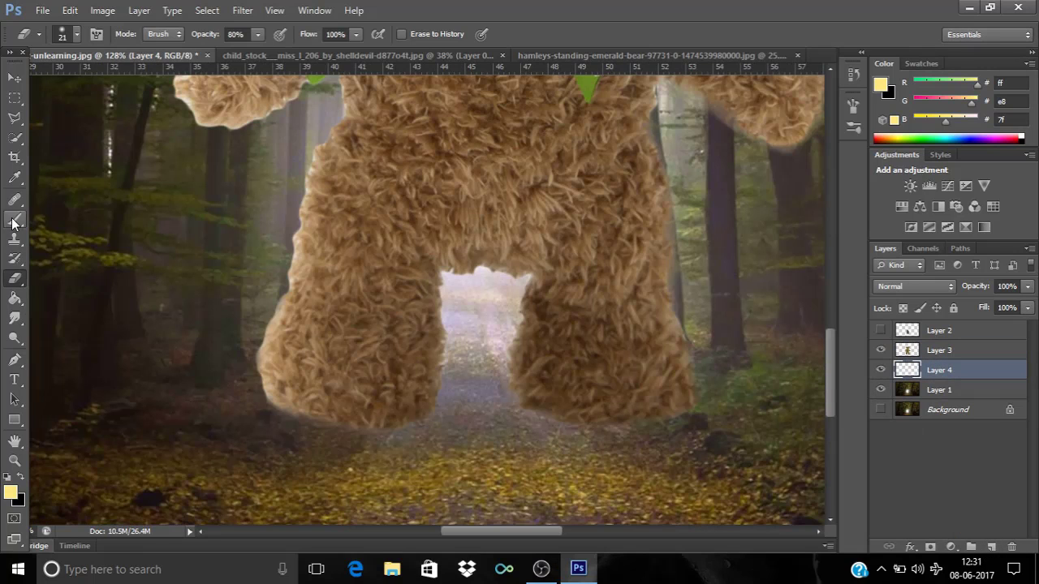
click(13, 219)
click(8, 478)
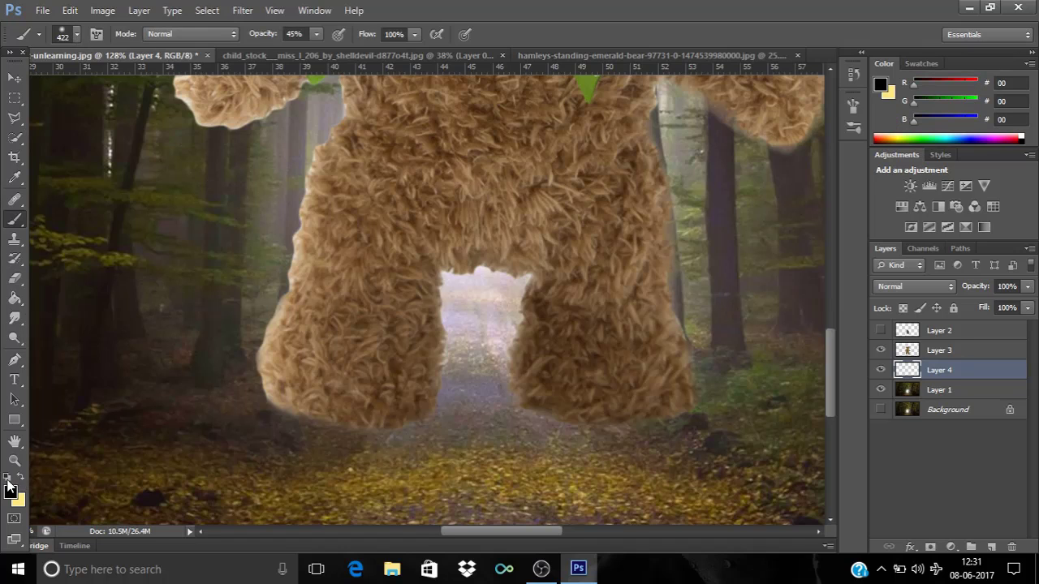
click(76, 37)
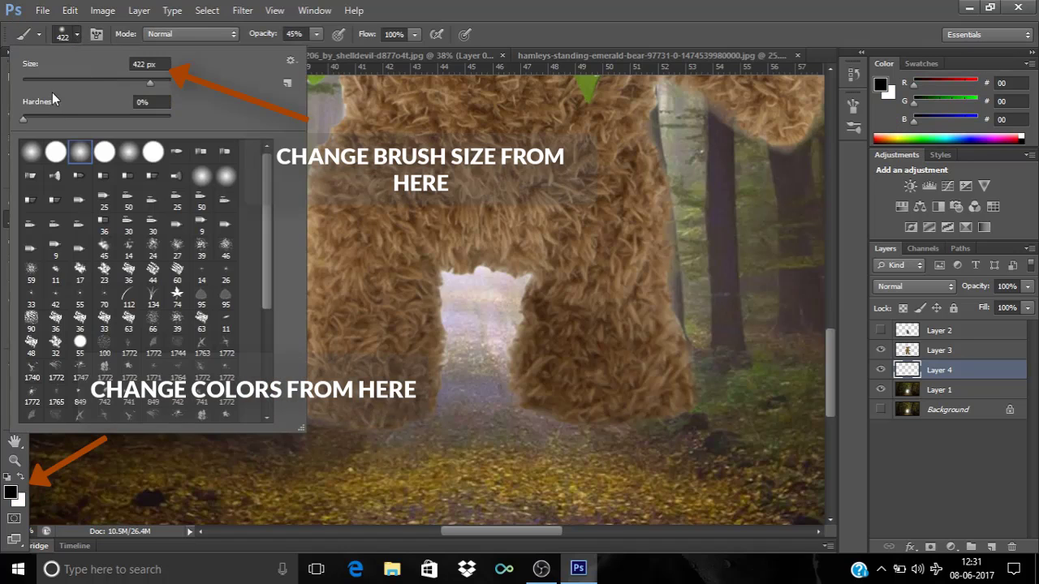
click(48, 81)
click(365, 348)
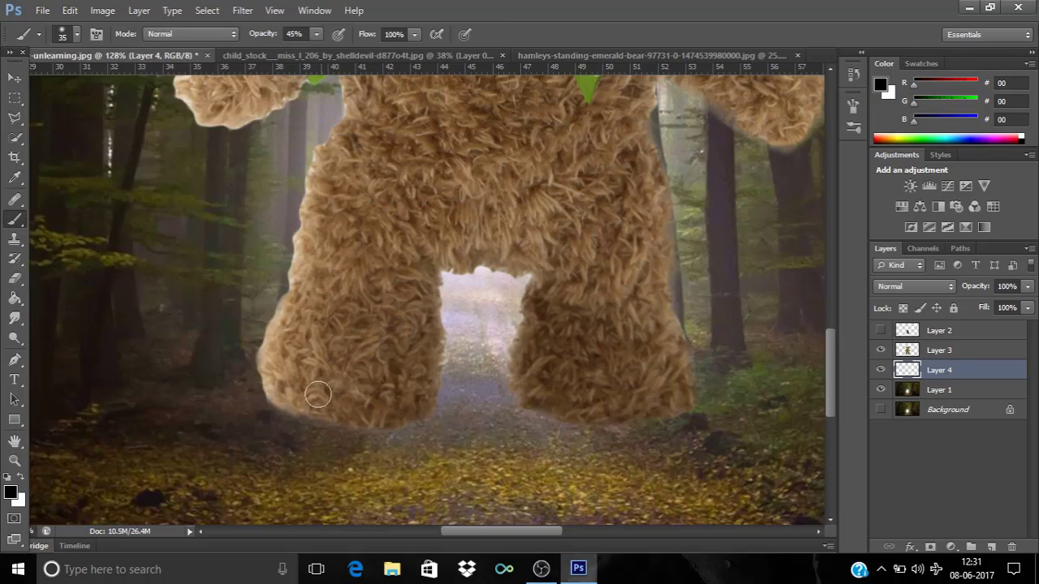
scroll(361, 369, down, 2)
scroll(374, 351, down, 1)
scroll(374, 351, down, 4)
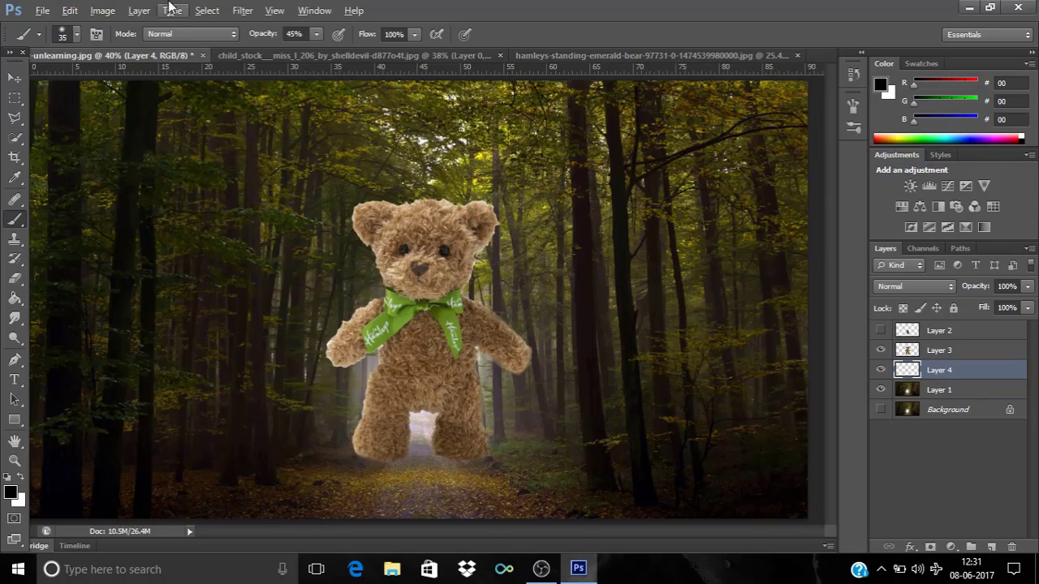
- Paint a soft black spot behind the bear's head with a 401 px brush and hide the bear layer
click(77, 33)
drag(80, 80, 137, 83)
text(401)
key(Return)
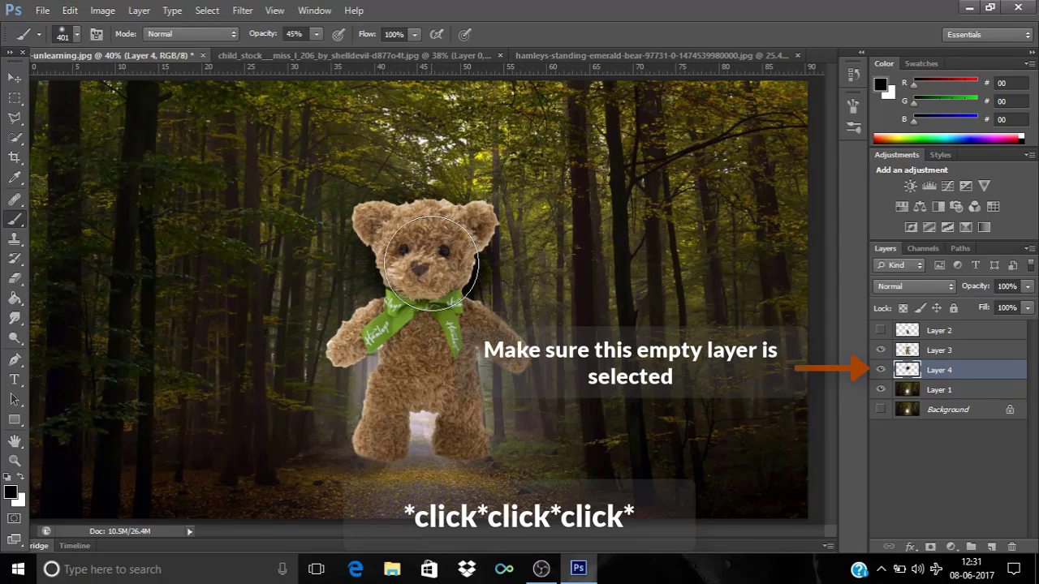
click(880, 350)
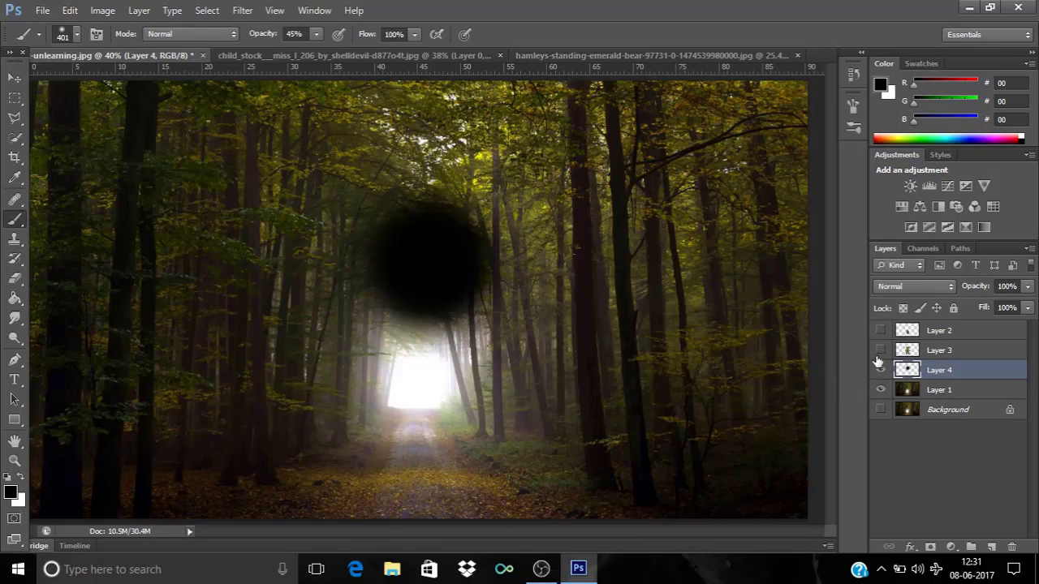
- Toggle the black spot's layer off and on, and undo and restore the last brush dab
click(881, 372)
click(882, 372)
click(881, 372)
click(881, 372)
key(ctrl+z)
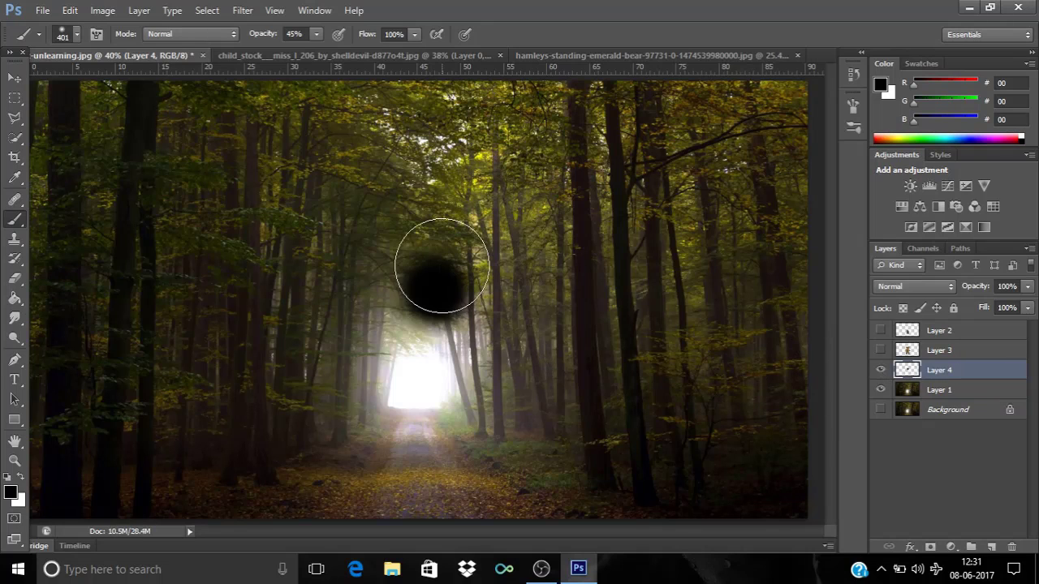
key(ctrl+z)
- Flatten the black spot to about 26% of its height and move it down onto the forest path as a shadow
key(ctrl+t)
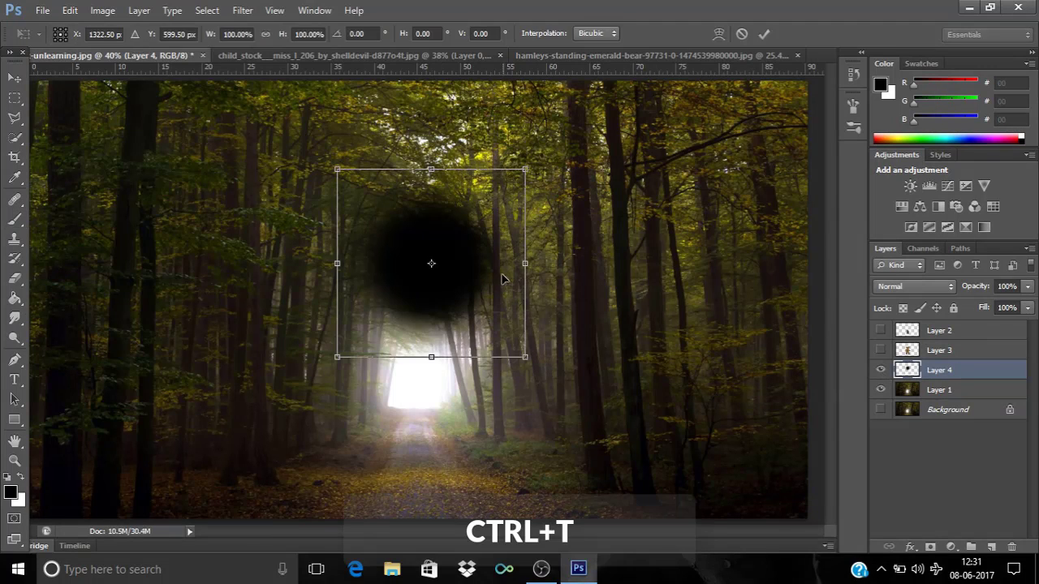
drag(434, 171, 435, 309)
drag(473, 337, 407, 477)
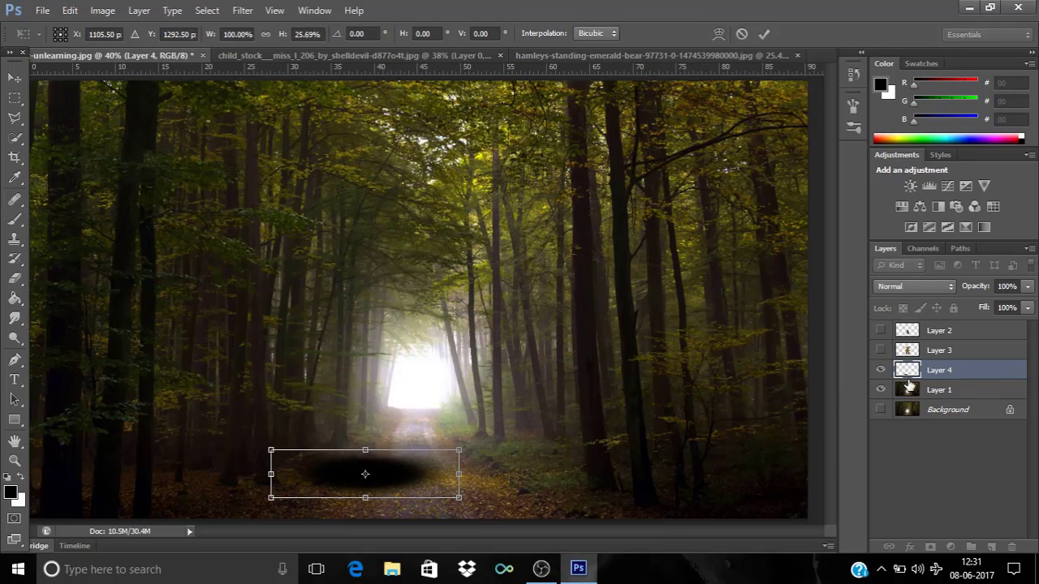
click(764, 34)
- Show the bear layer and move the shadow up against the bear's feet
click(880, 350)
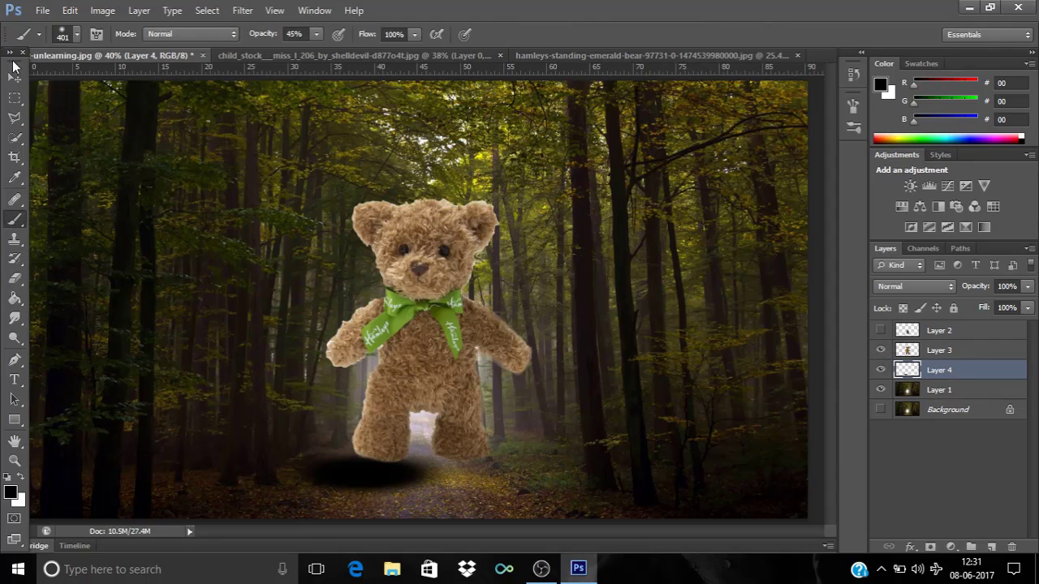
click(14, 76)
drag(375, 481, 391, 473)
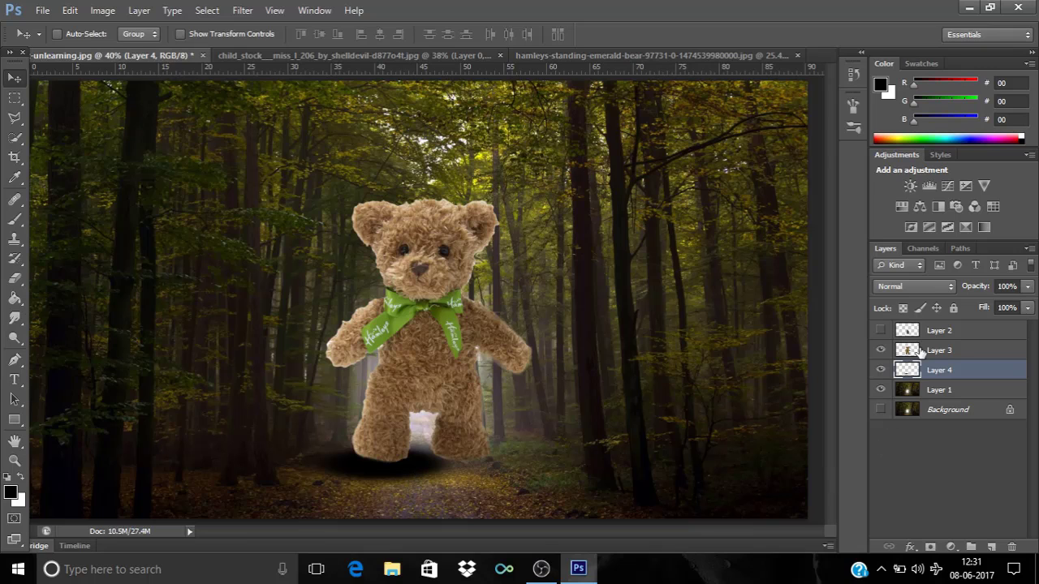
- Lower the bear onto its shadow and scale it down to about 94%
click(917, 350)
drag(405, 271, 405, 282)
drag(468, 432, 469, 426)
key(ctrl+t)
drag(538, 204, 524, 219)
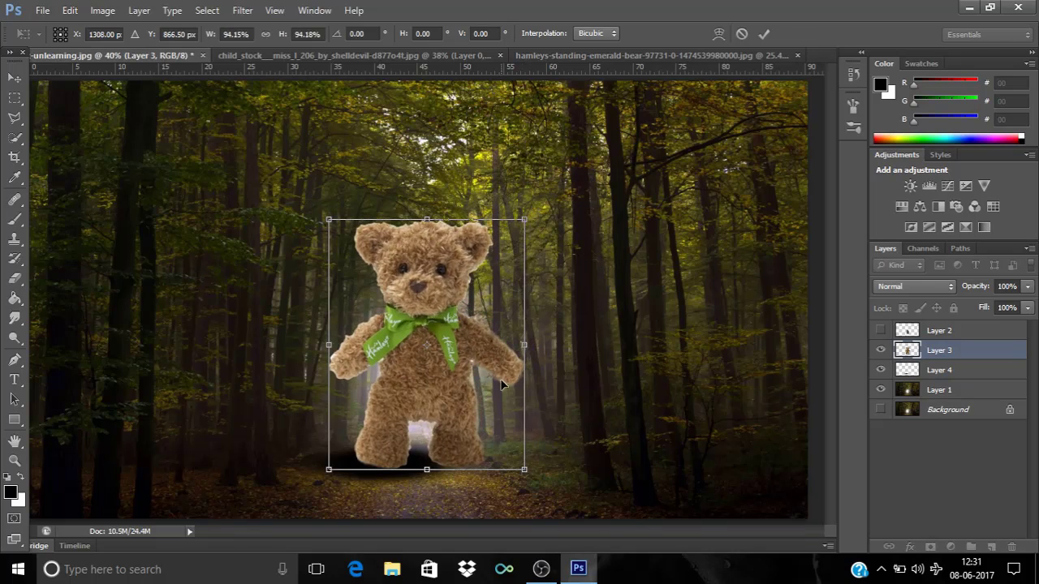
key(Return)
drag(480, 399, 483, 402)
- Shrink the shadow to about 51% width and 40% height and fit it under the bear's left-hand foot in the image
click(939, 371)
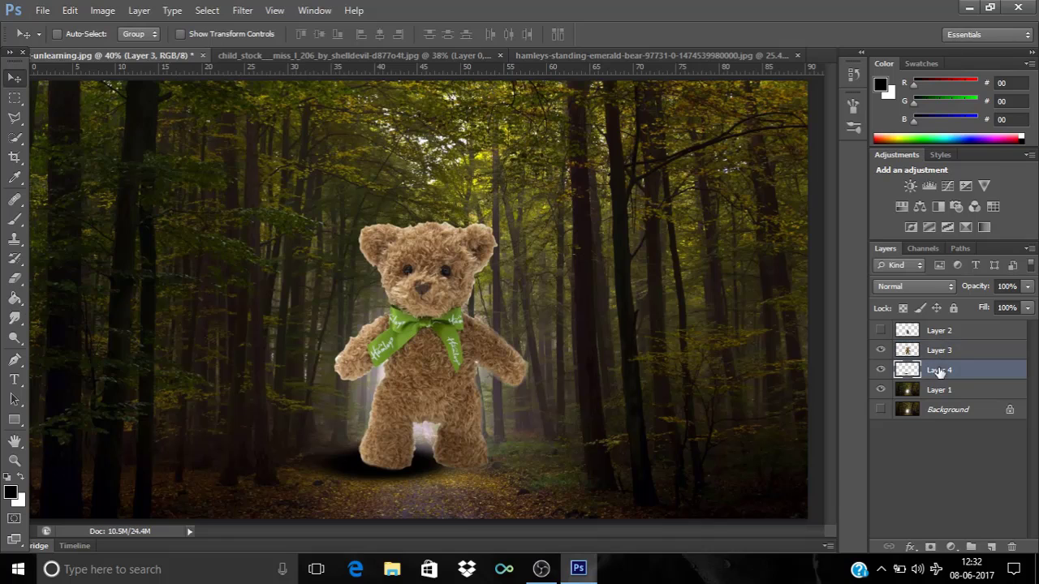
key(ctrl+t)
drag(478, 441, 420, 473)
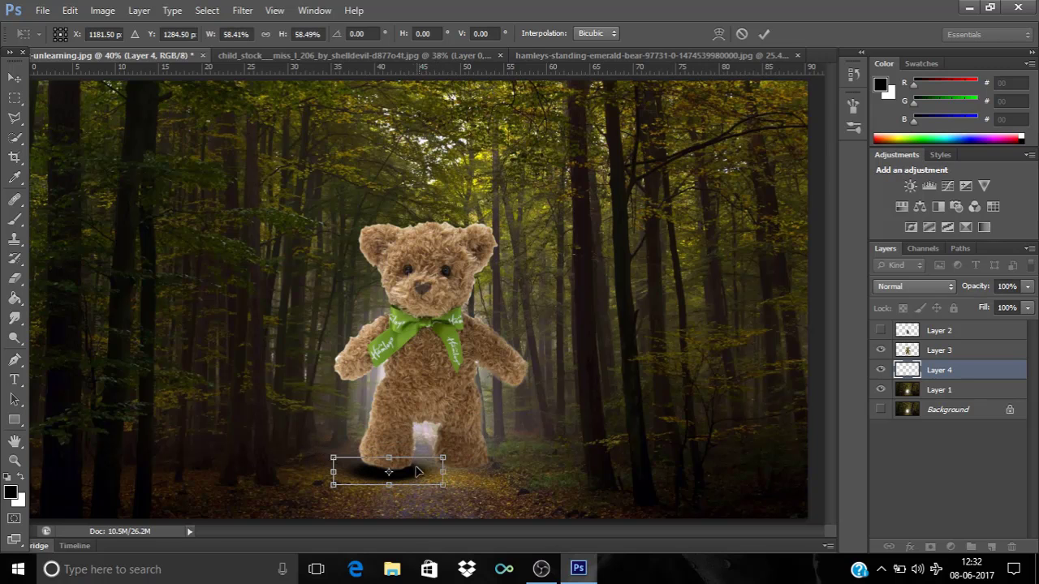
scroll(408, 473, up, 6)
scroll(408, 473, down, 1)
scroll(566, 332, down, 2)
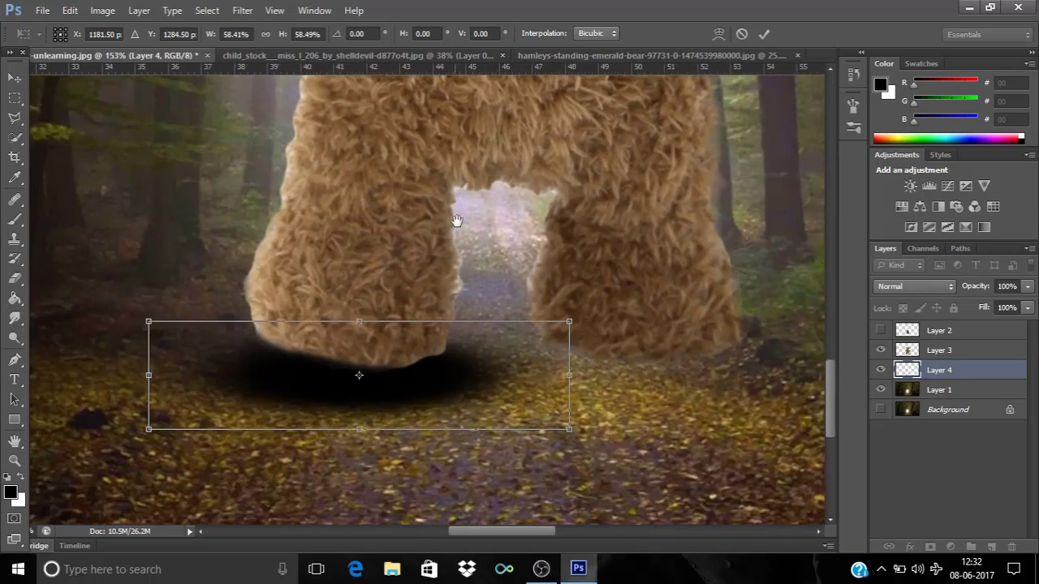
drag(566, 319, 490, 348)
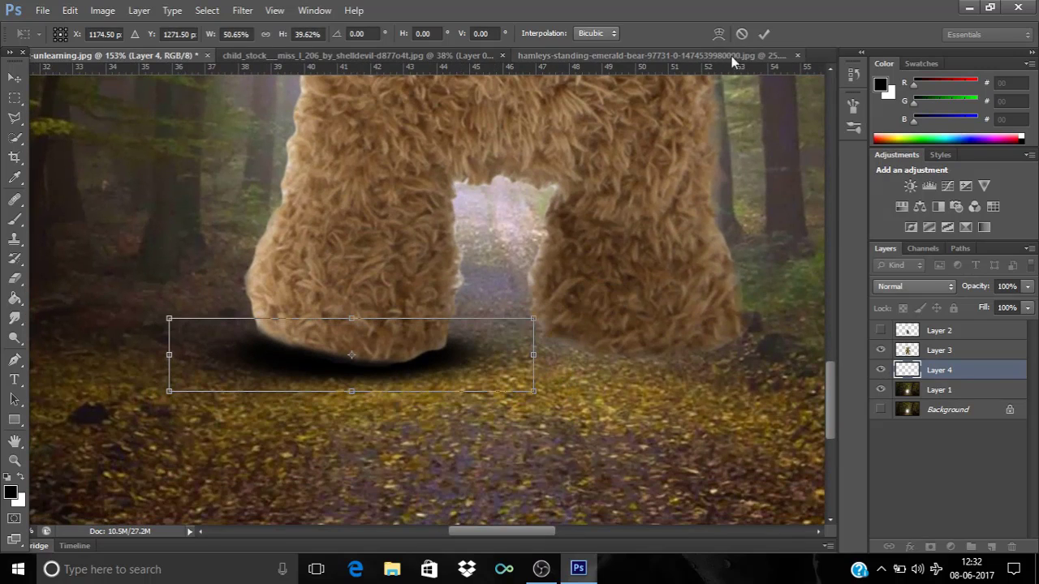
key(Return)
- Duplicate the foot shadow and place the copy under the bear's other foot
drag(225, 313, 552, 319)
scroll(584, 376, down, 5)
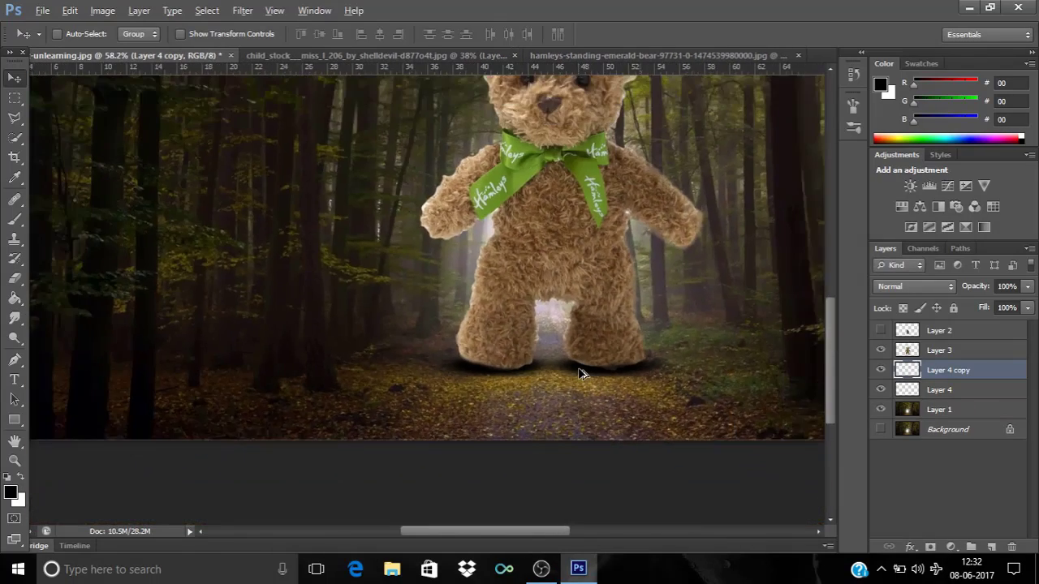
scroll(580, 373, down, 2)
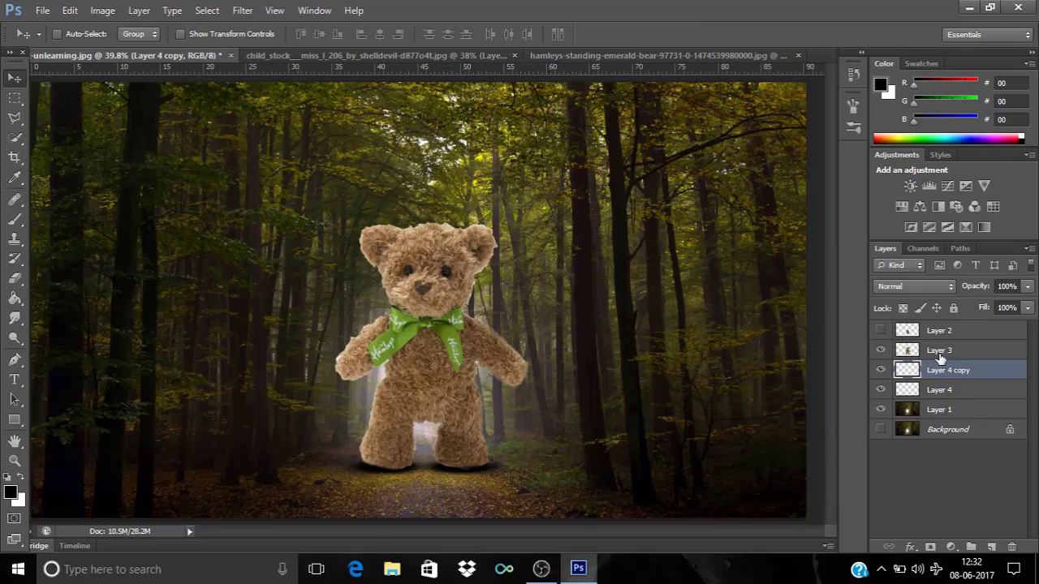
- Duplicate the bear onto a new layer and fill its outline with black at 100% opacity in Normal mode
click(942, 356)
ctrl+click(915, 353)
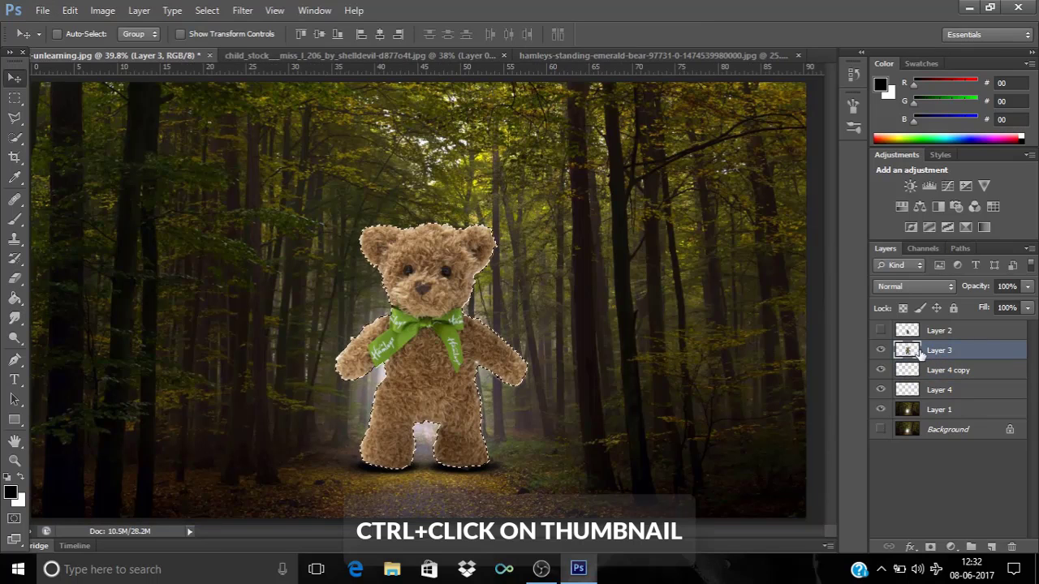
key(ctrl+j)
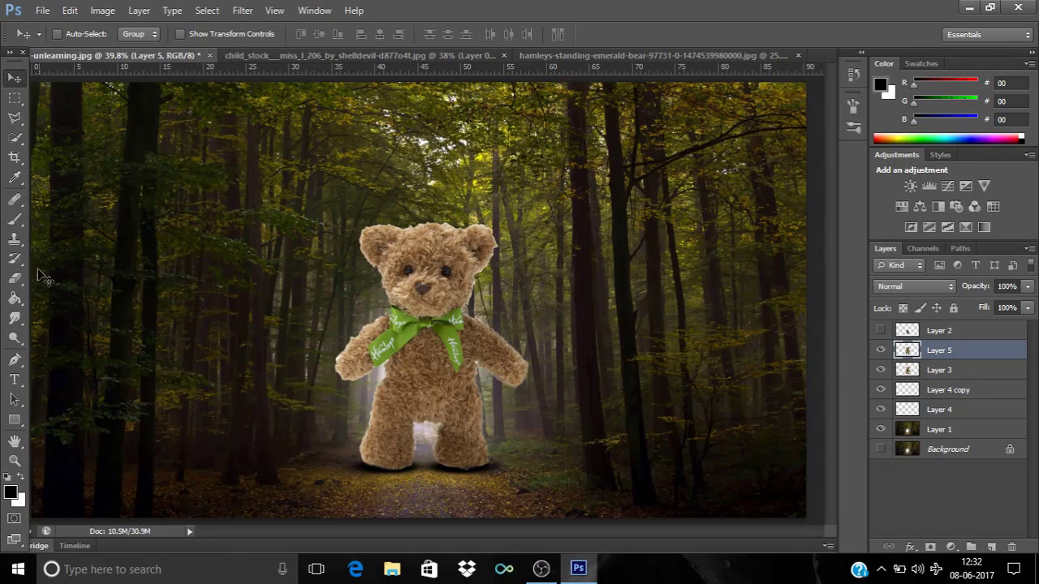
ctrl+click(915, 351)
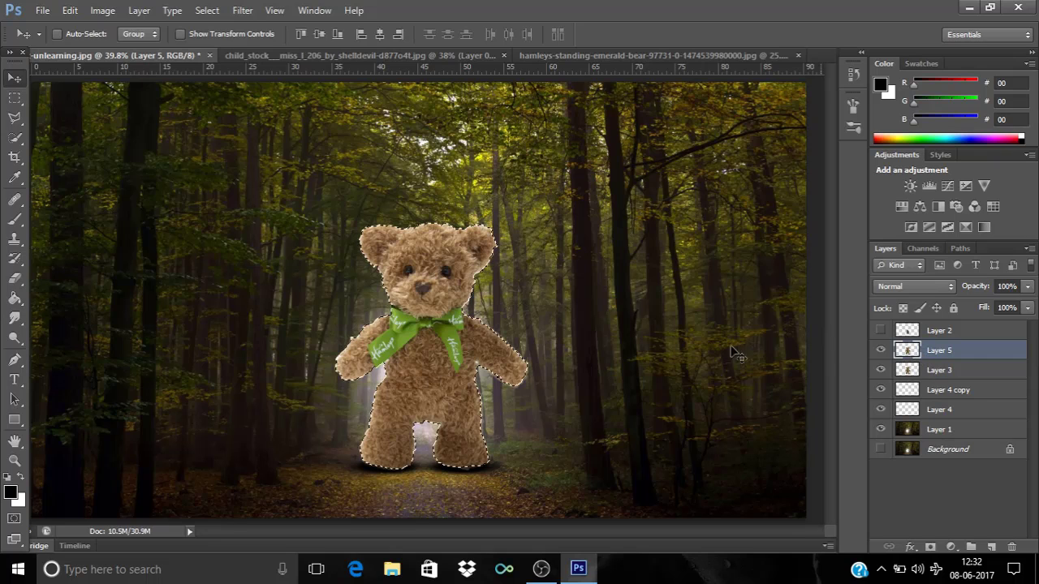
click(14, 99)
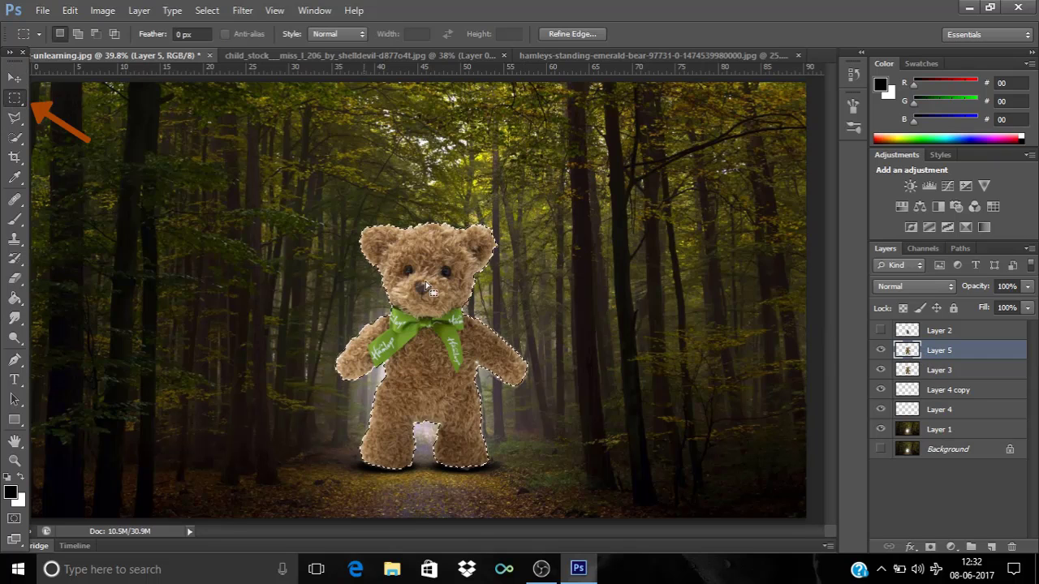
right_click(432, 276)
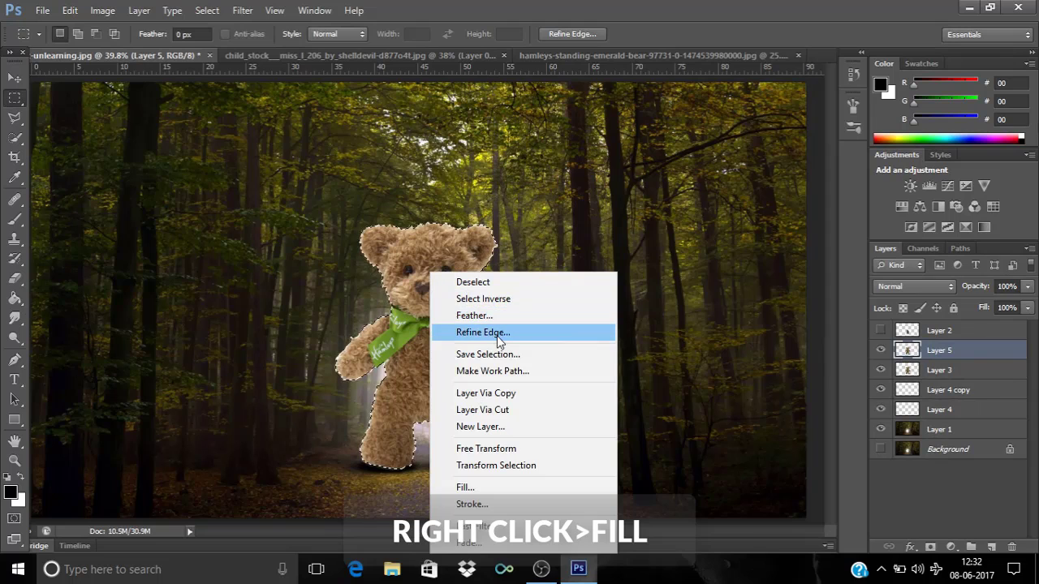
click(501, 487)
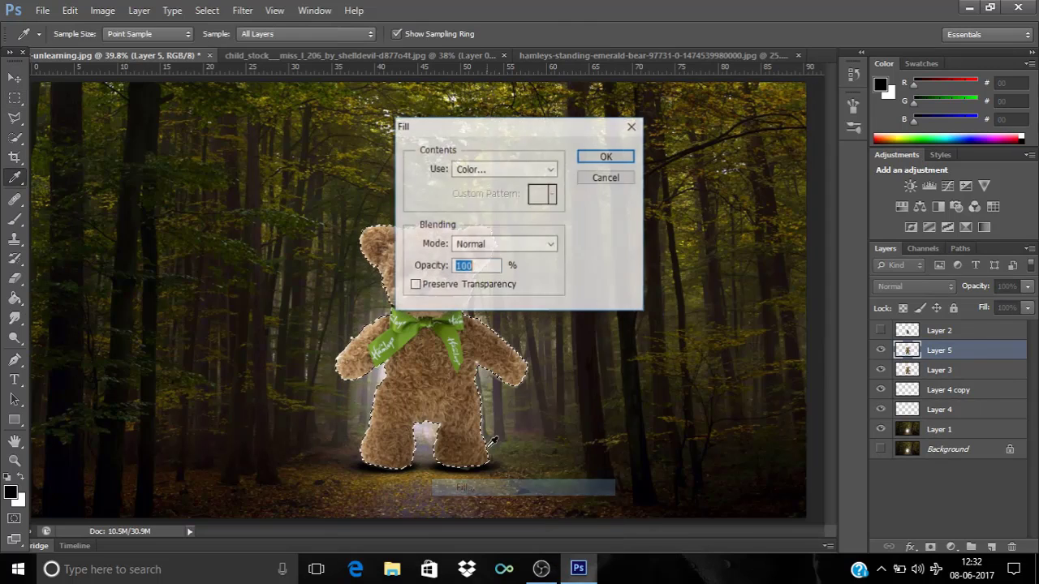
click(604, 156)
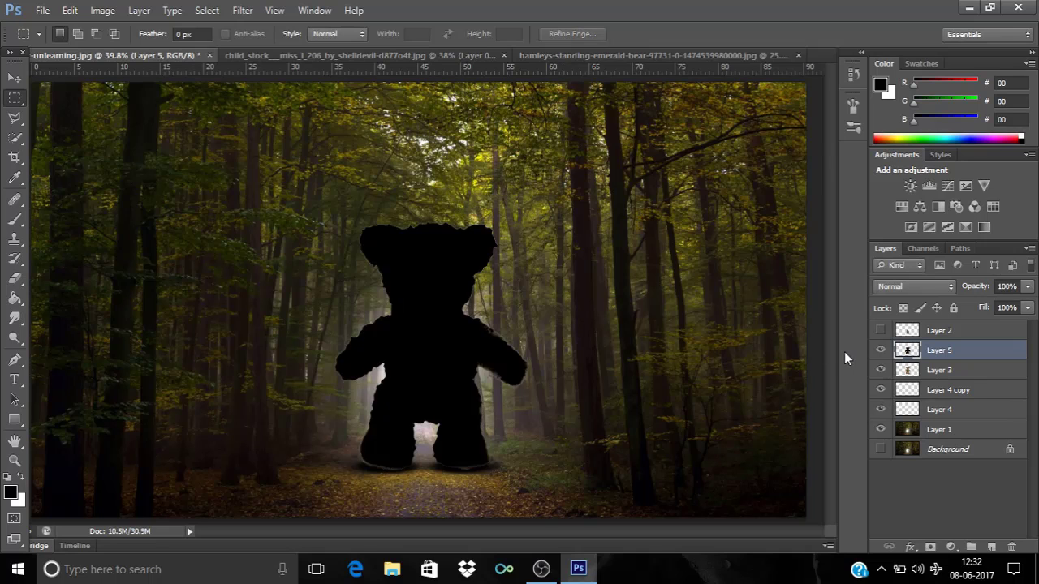
- Flip the black silhouette vertically, move it below the bear's feet and place its layer beneath the bear layer
key(ctrl+t)
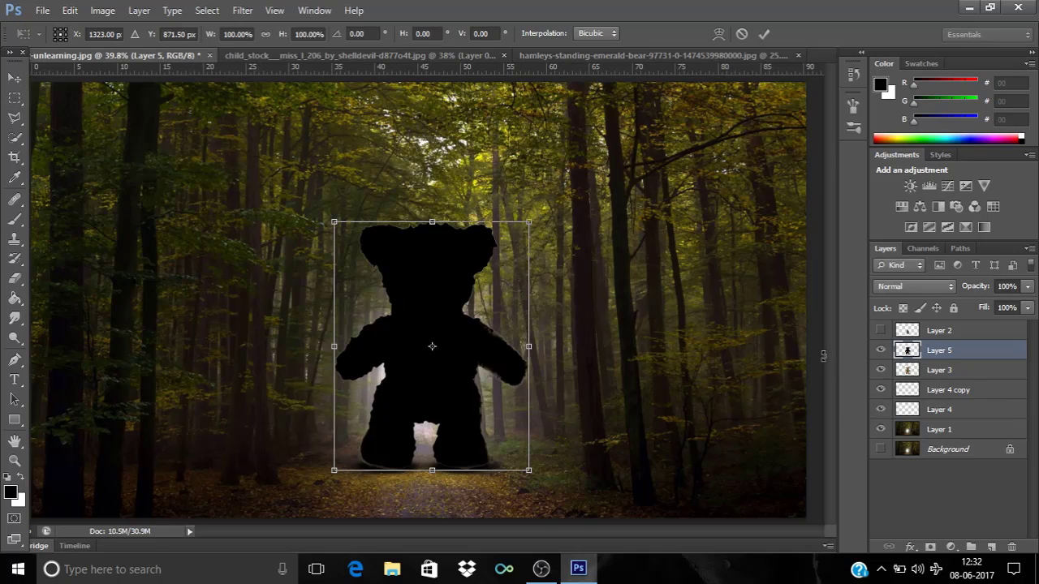
right_click(501, 322)
click(531, 309)
drag(468, 265, 469, 502)
click(766, 34)
key(m)
drag(974, 350, 974, 375)
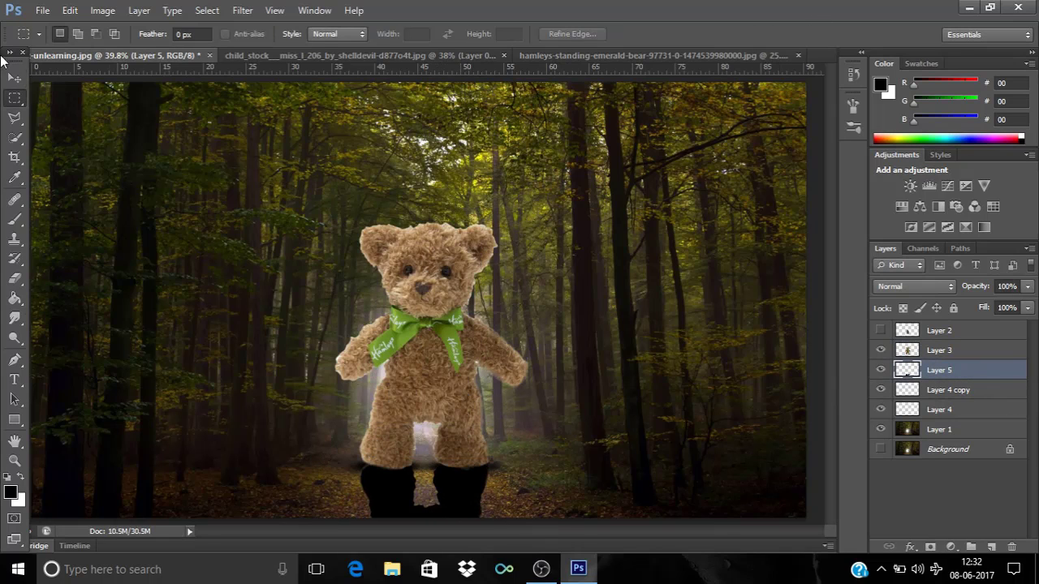
- Apply a Perspective transform to the black bear silhouette, widening its far end to about 325% width
click(15, 77)
scroll(417, 352, down, 5)
scroll(455, 388, up, 3)
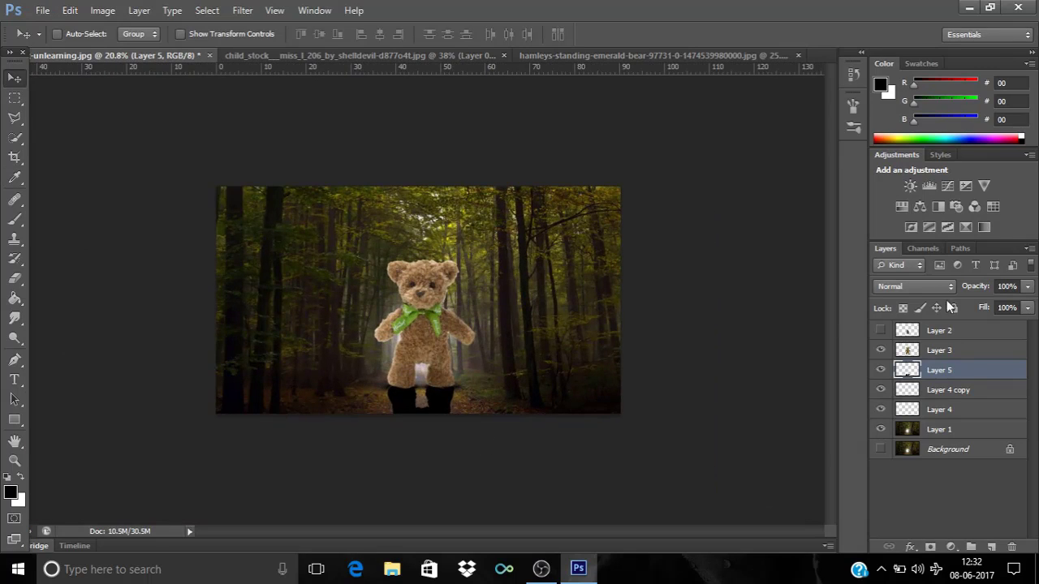
key(ctrl+t)
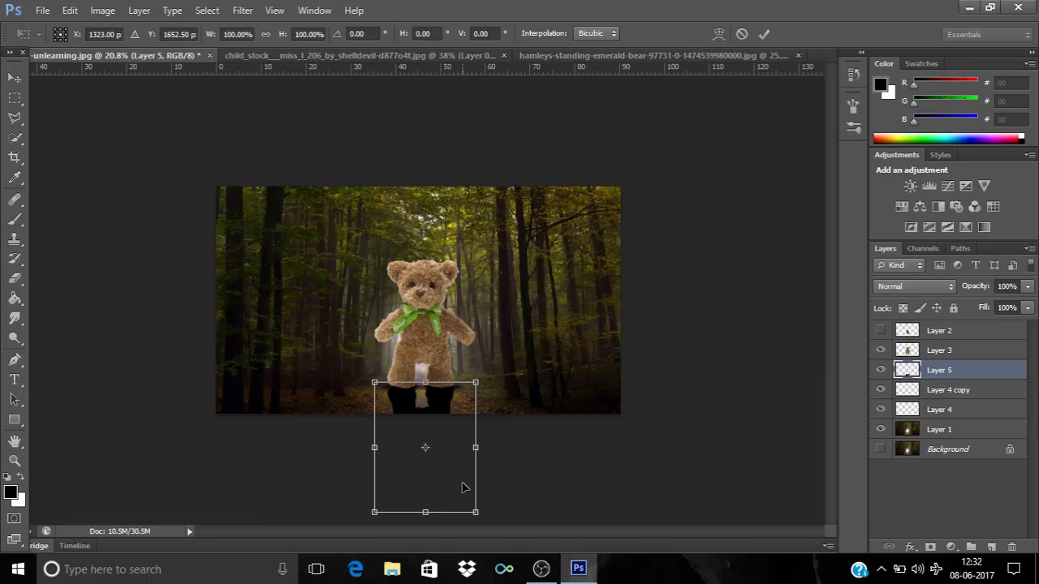
click(14, 97)
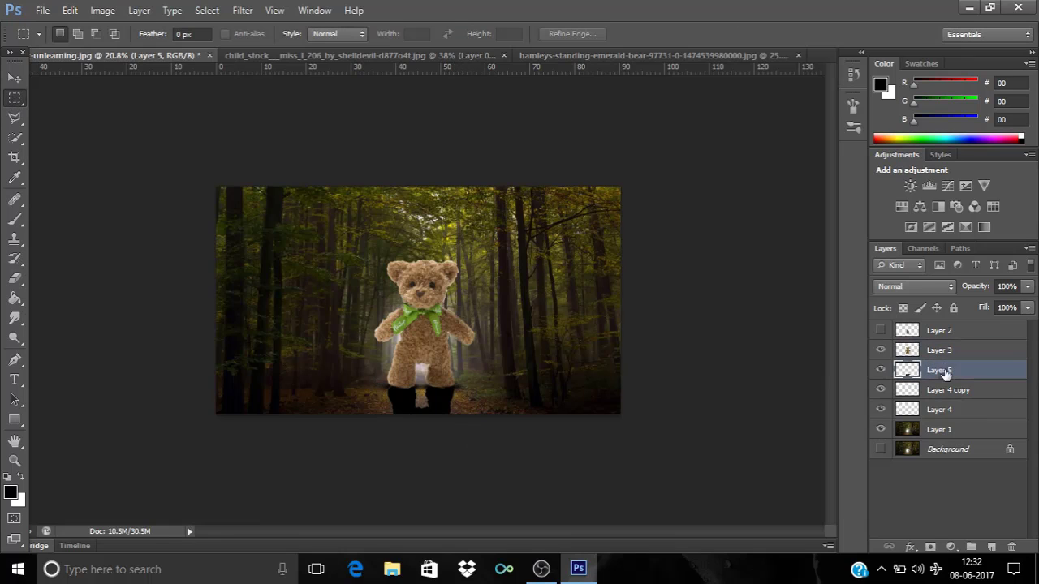
key(ctrl+t)
right_click(450, 410)
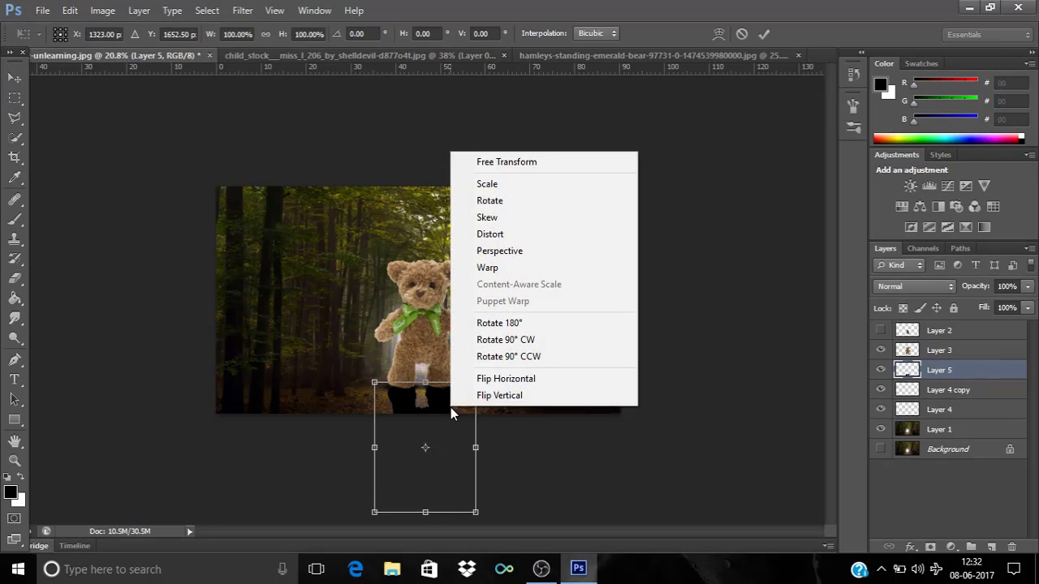
click(481, 254)
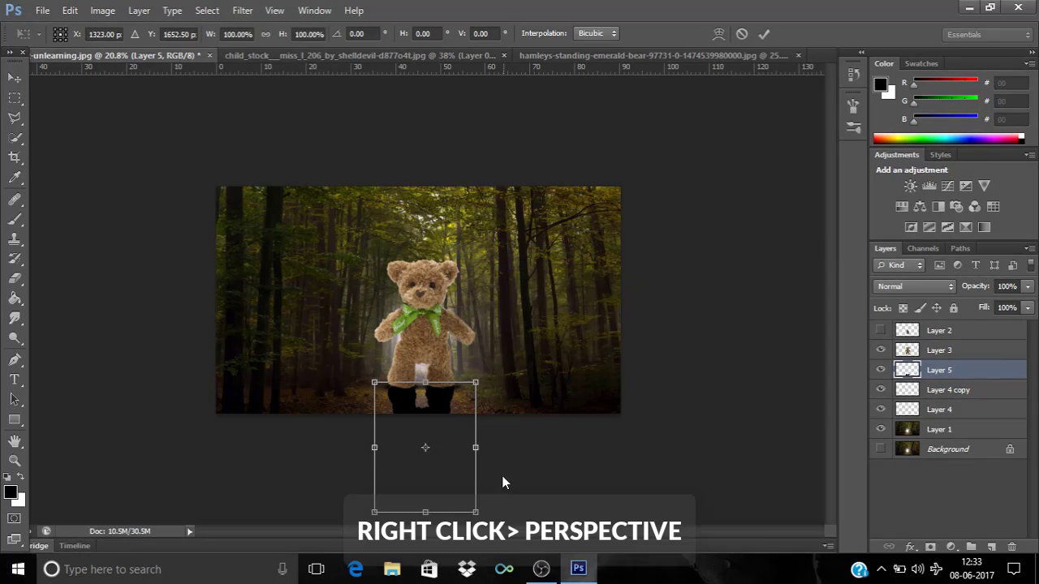
scroll(501, 480, down, 1)
drag(460, 460, 547, 457)
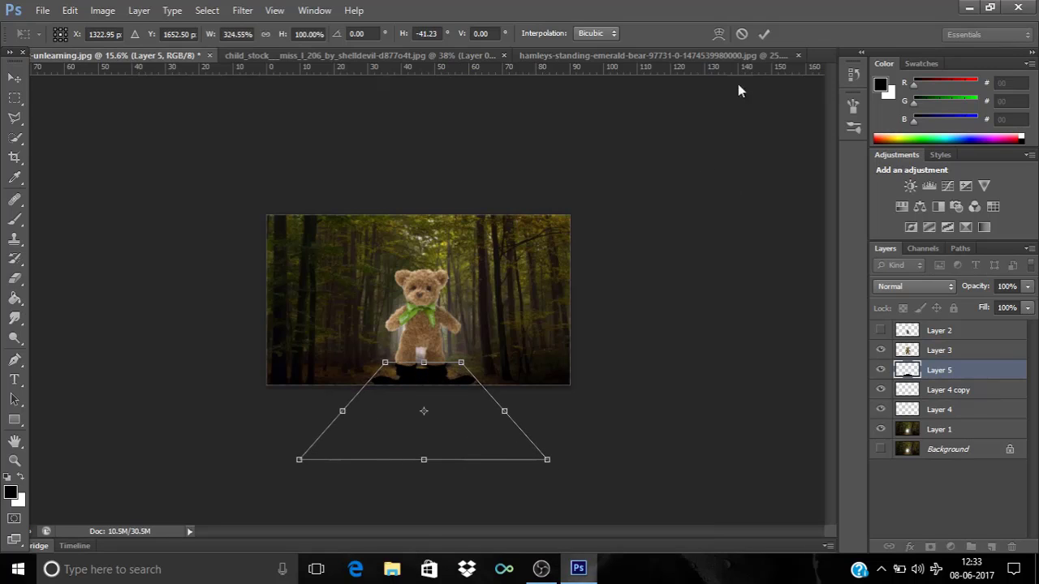
click(764, 34)
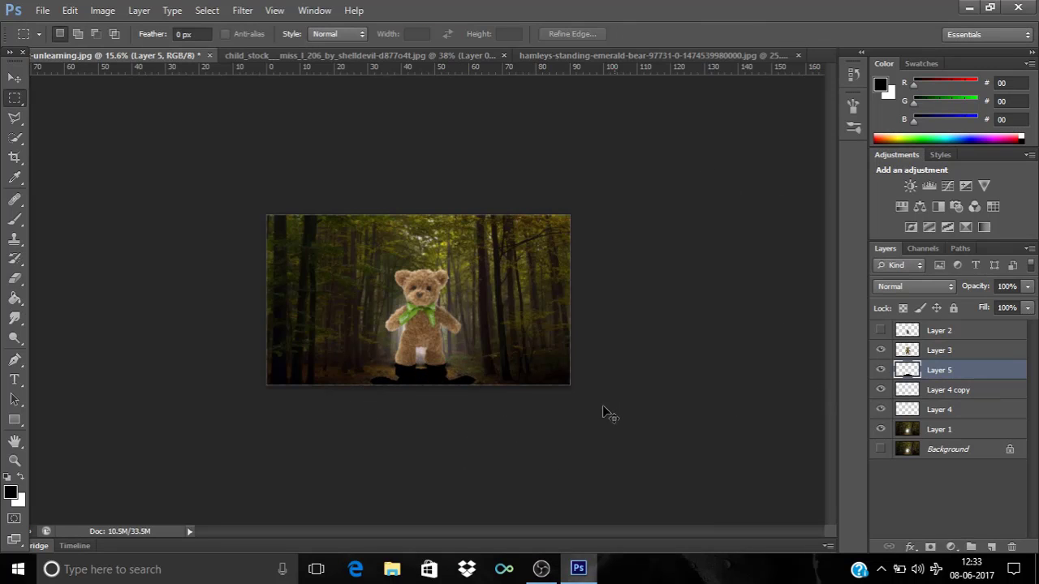
- Stretch the black silhouette slightly farther downward with Free Transform
key(ctrl+t)
mouse_move(418, 460)
mouse_down()
mouse_move(414, 492)
mouse_move(405, 474)
mouse_up()
key(Return)
- Apply a Gaussian Blur with a 6.6-pixel radius to the silhouette shadow and lower its layer opacity to 74%
key(ctrl+plus)
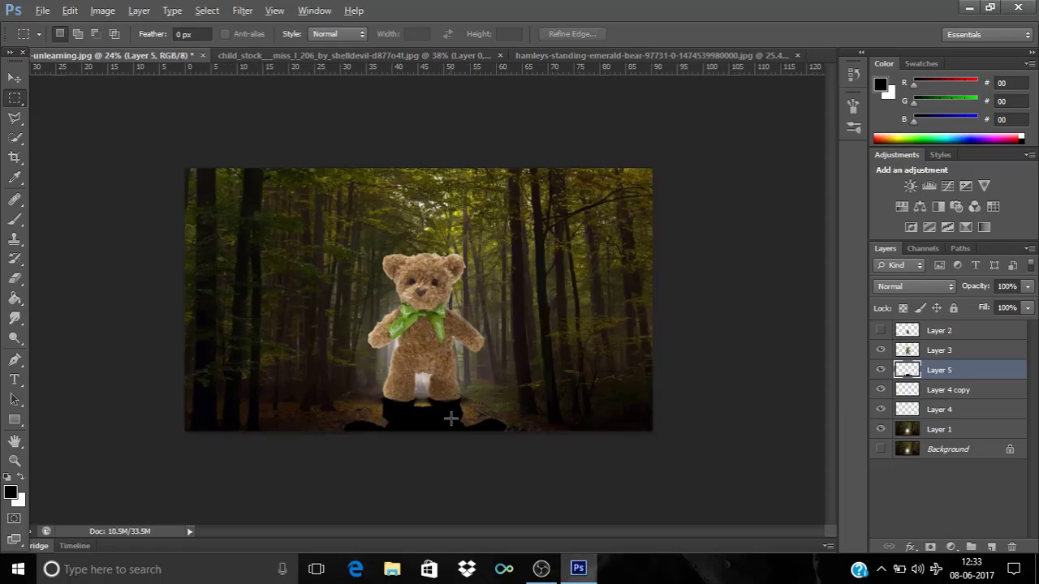
key(ctrl+plus)
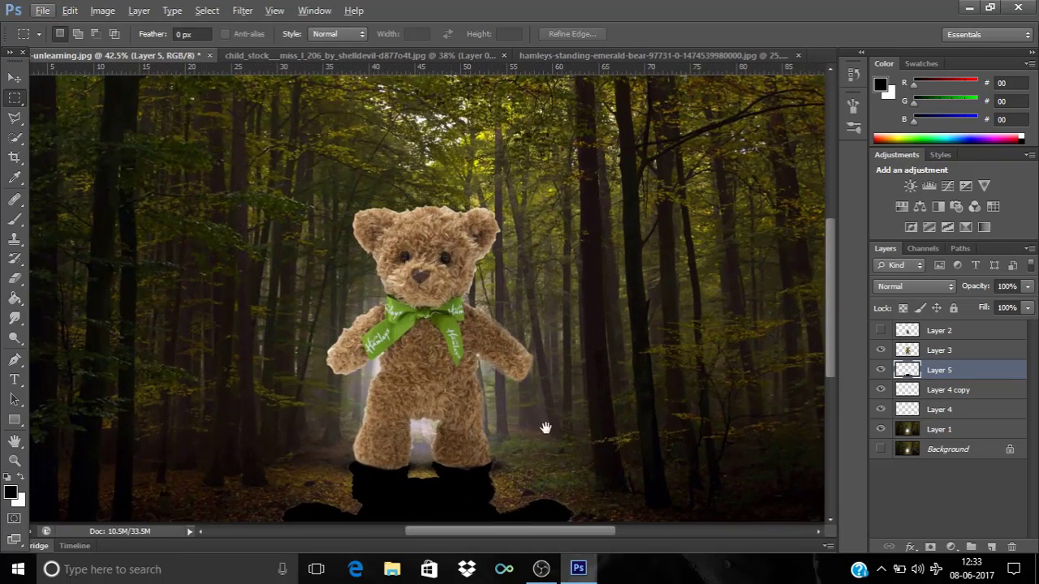
drag(546, 429, 549, 391)
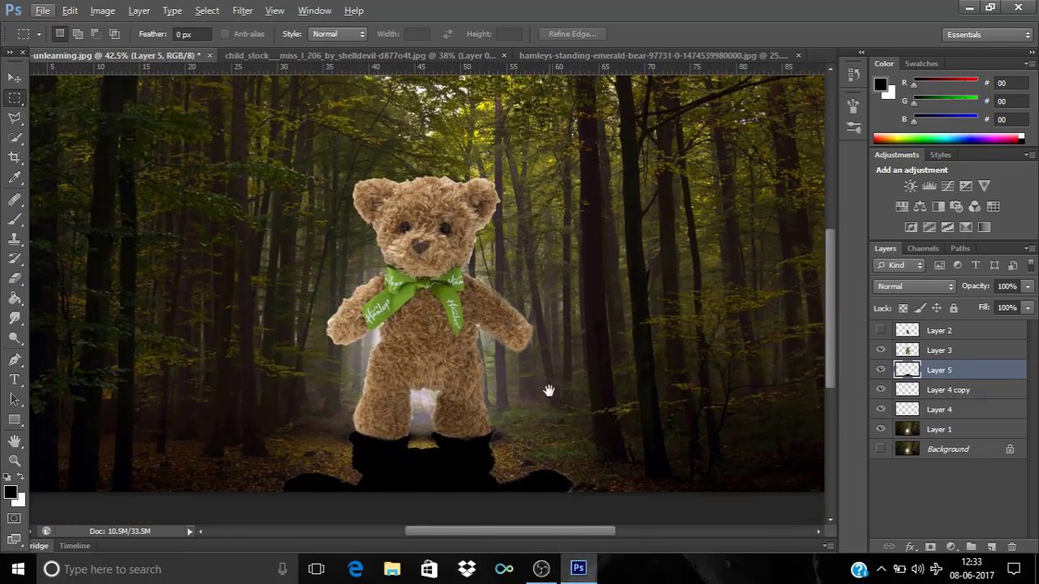
click(242, 10)
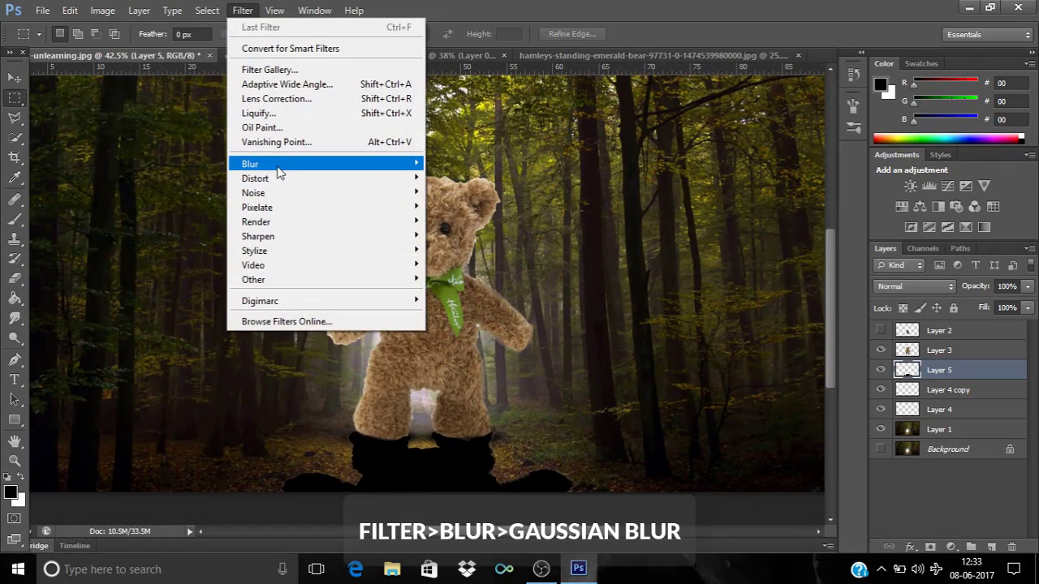
mouse_move(278, 172)
click(451, 270)
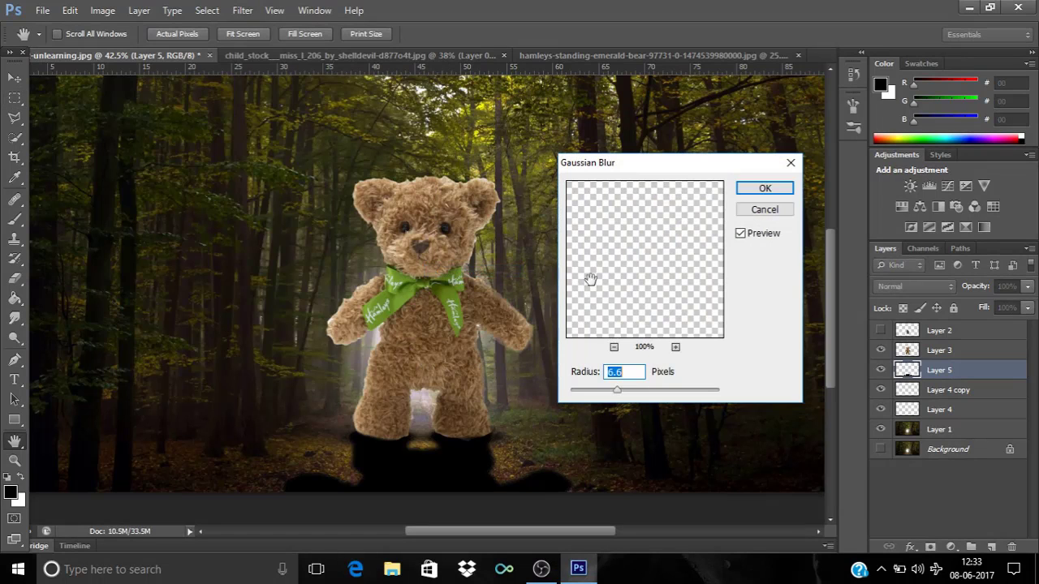
click(764, 187)
click(1027, 286)
drag(1015, 308, 1006, 314)
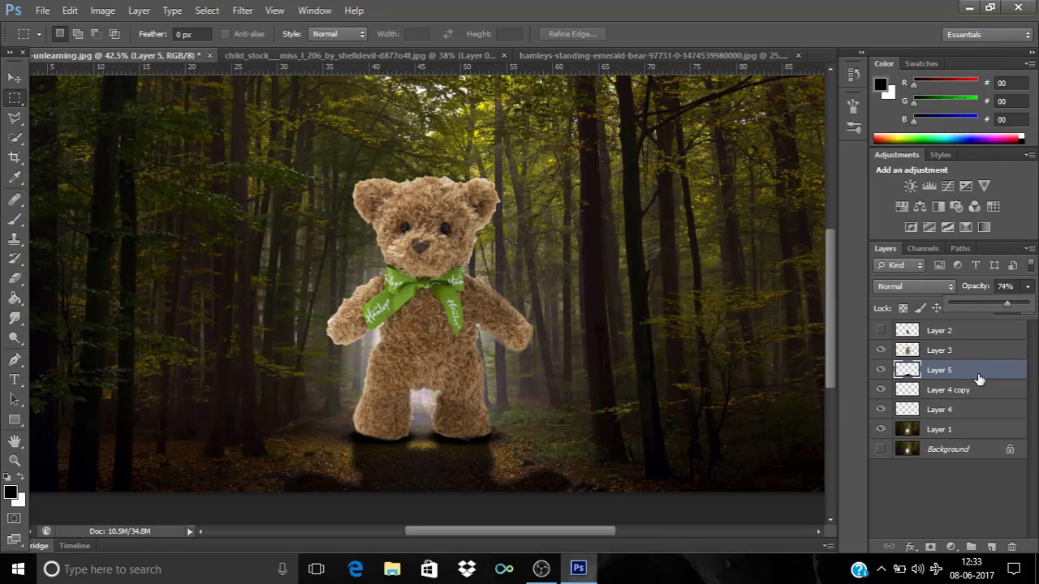
- Reduce the opacity of both foot shadow layers, Layer 4 copy and Layer 4, to 76%
click(974, 390)
click(1027, 285)
drag(1021, 305, 1003, 321)
click(978, 408)
click(1027, 286)
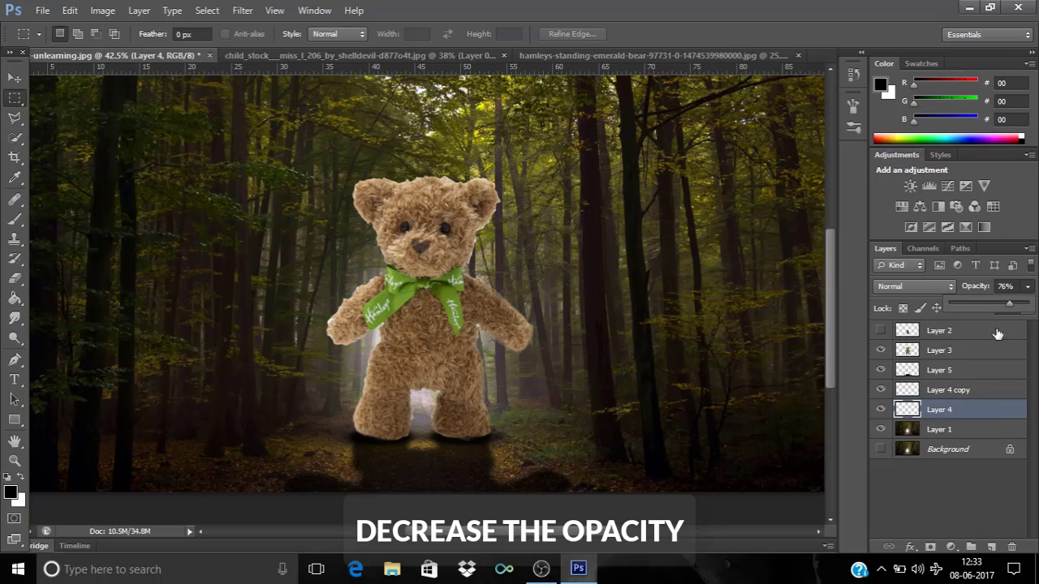
click(933, 479)
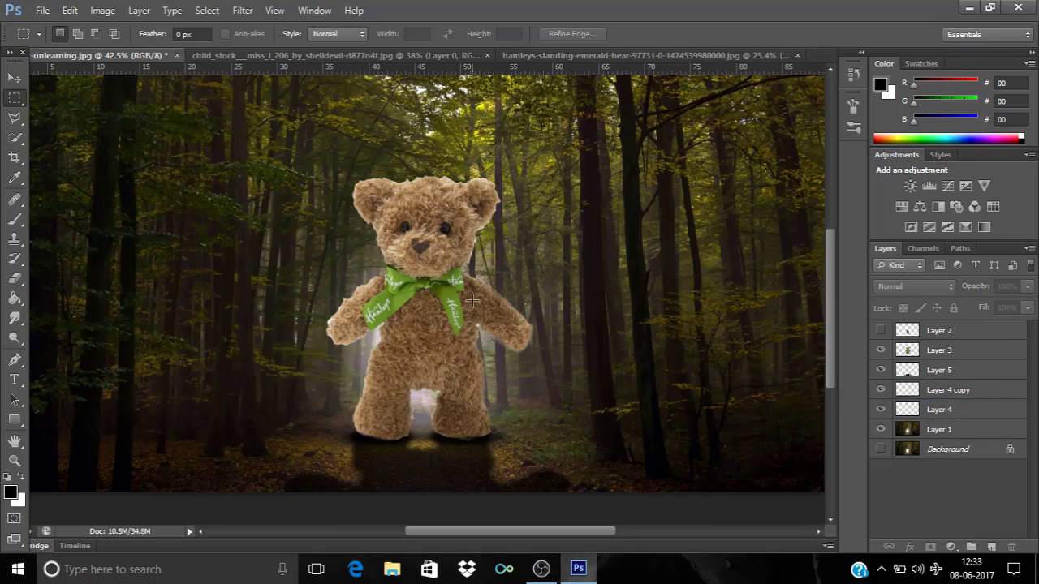
- Rename the blurred silhouette layer, Layer 5, as "shadow"
scroll(518, 338, down, 2)
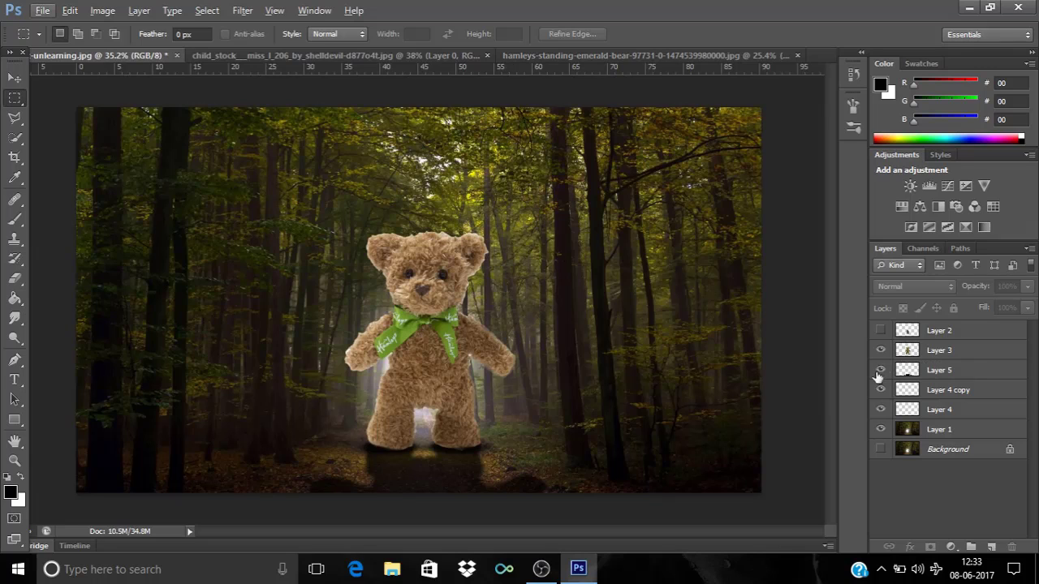
double_click(939, 370)
text(shadow)
key(Return)
- Merge the two foot shadow layers into one and rename it "shadow 2"
double_click(945, 390)
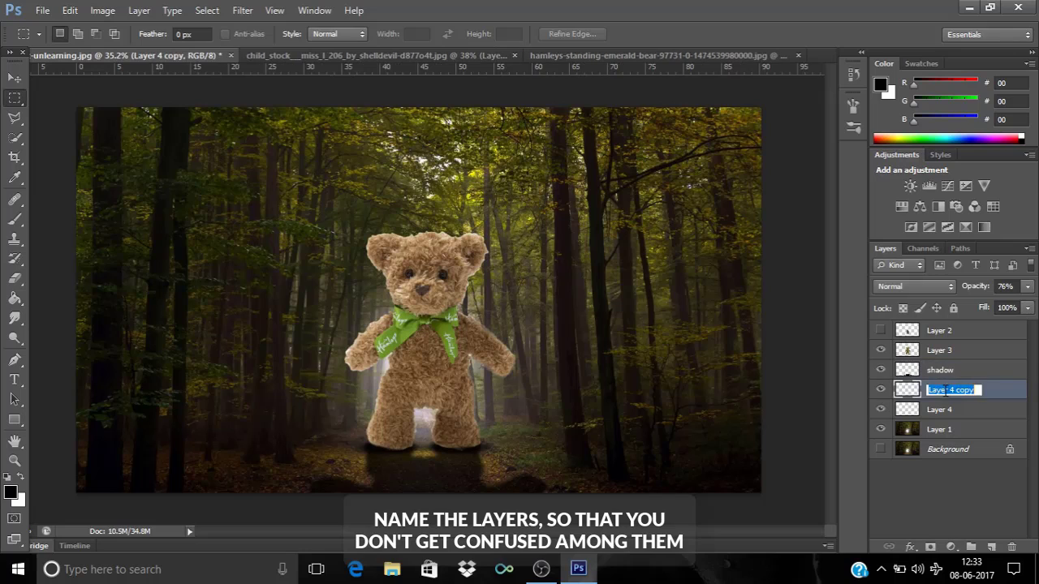
click(957, 420)
shift+click(951, 395)
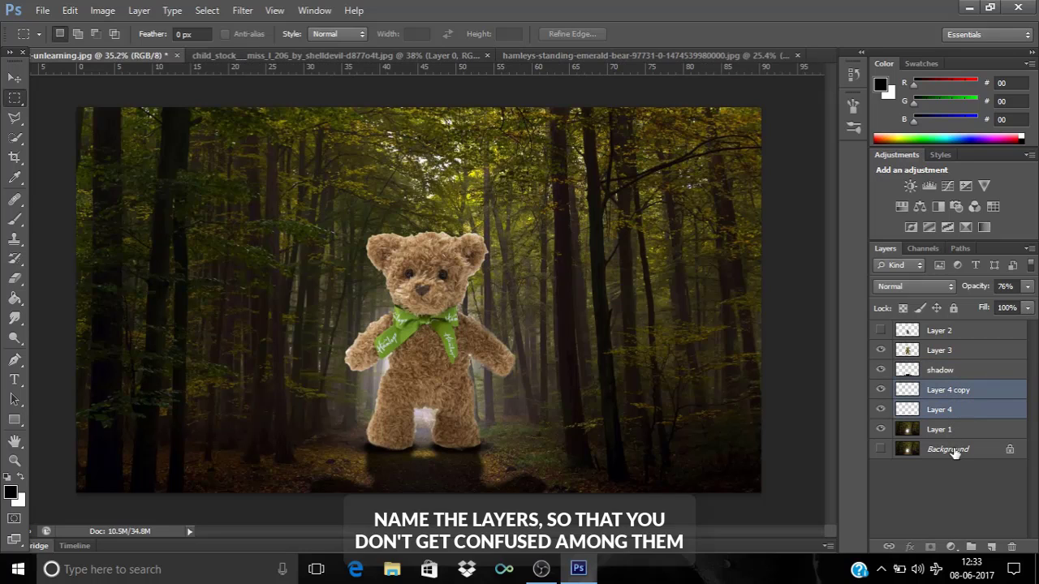
key(ctrl+e)
double_click(952, 391)
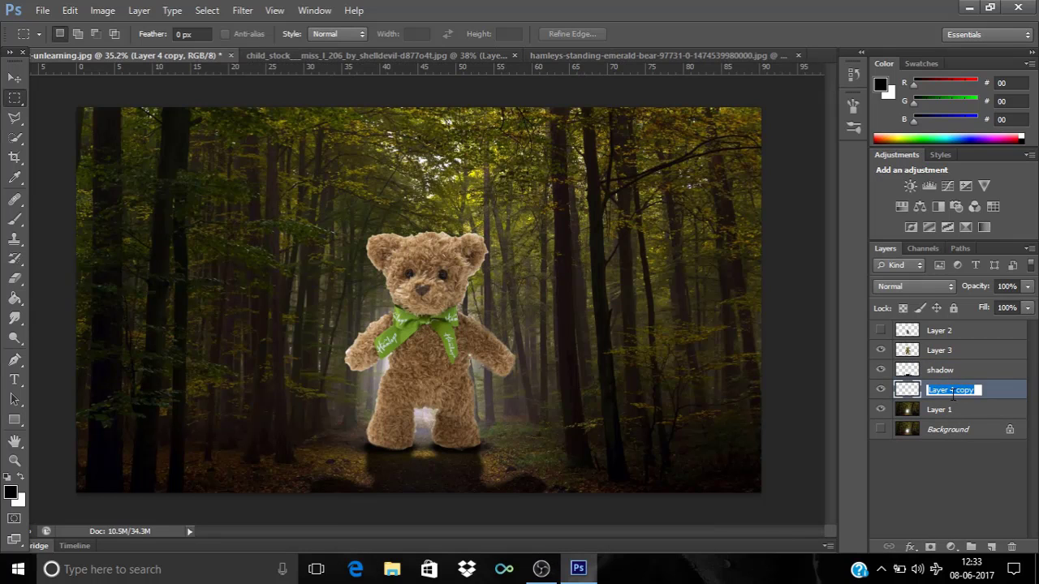
key(BackSpace)
- Rename the hidden Layer 2 as "girl" and the bear's Layer 3 as "teddy"
click(968, 328)
double_click(949, 330)
text(gir)
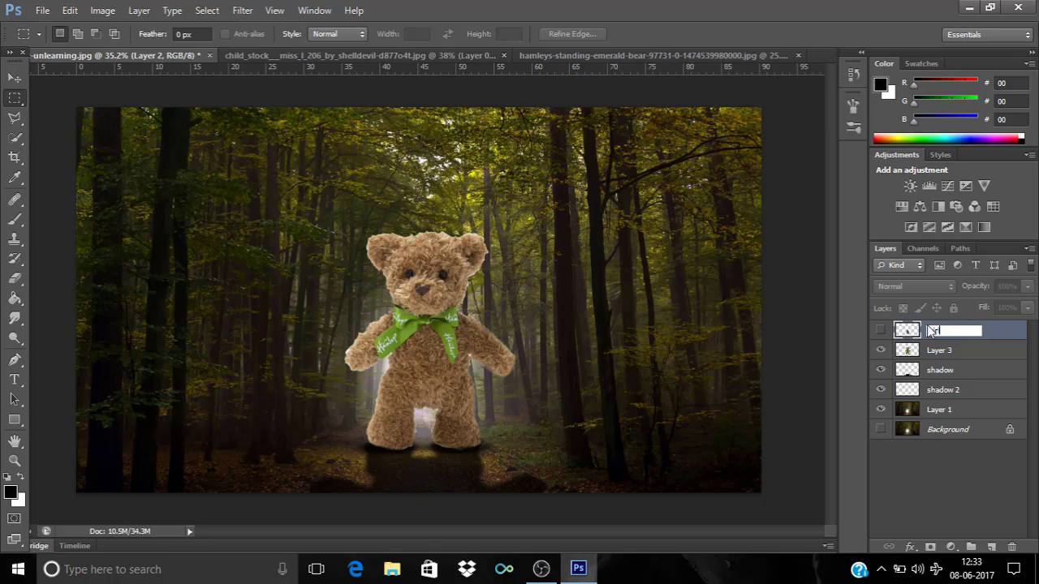
text(l)
double_click(935, 350)
text(te)
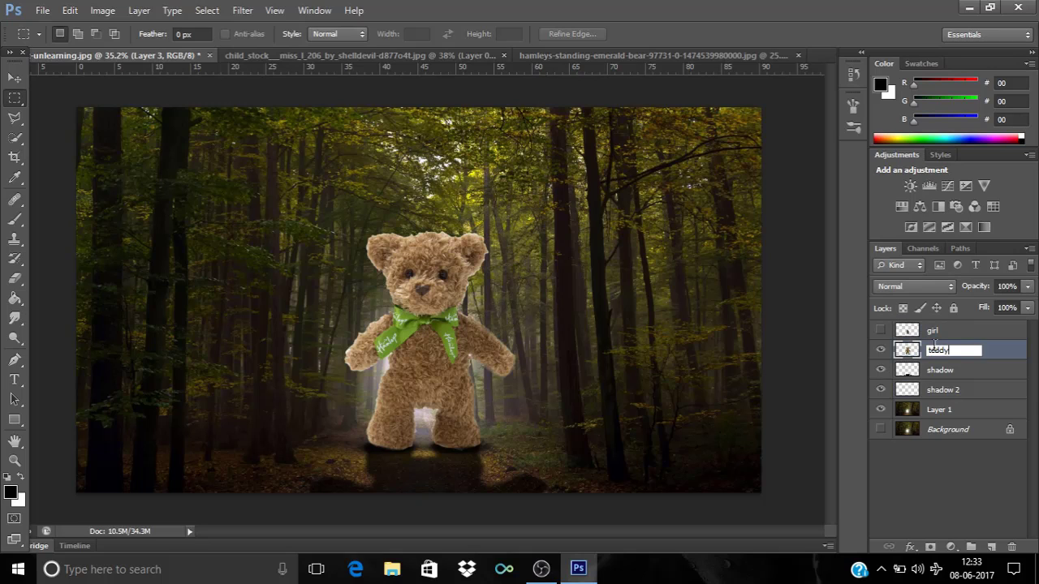
text(ddy)
key(Return)
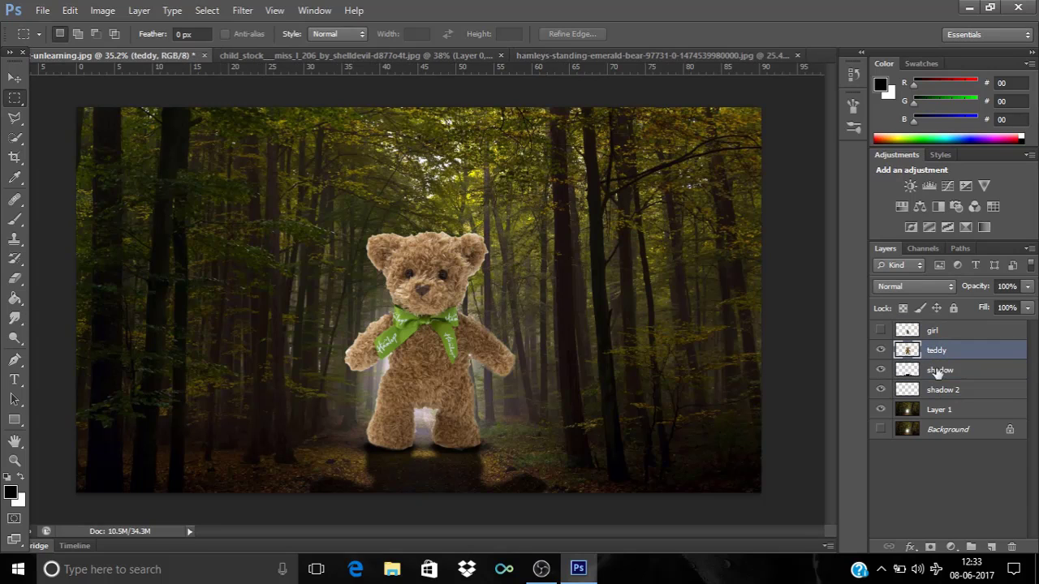
- Add a Curves adjustment layer above the teddy layer and clip it to the bear
click(948, 546)
click(974, 322)
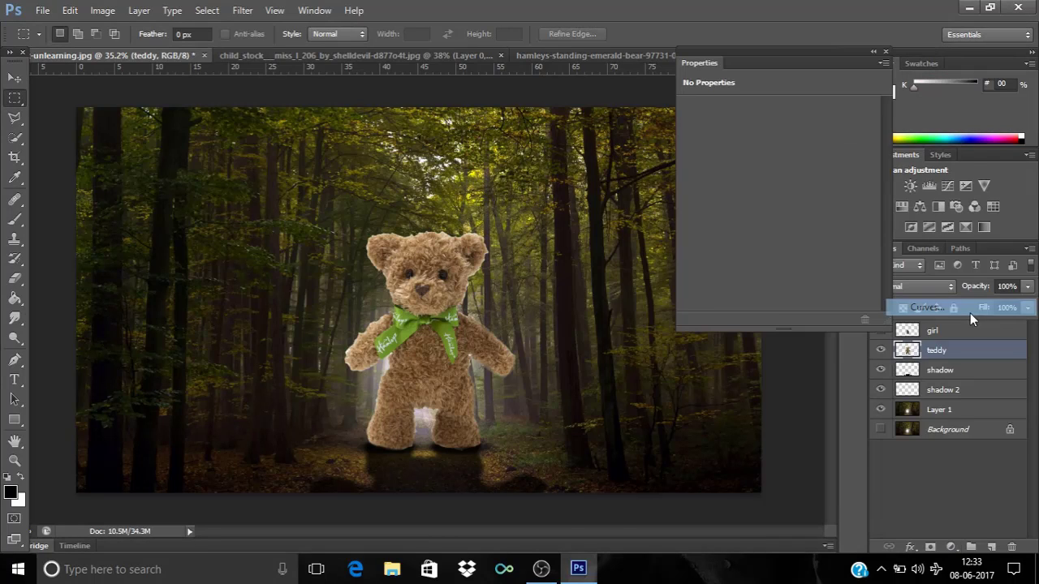
right_click(981, 350)
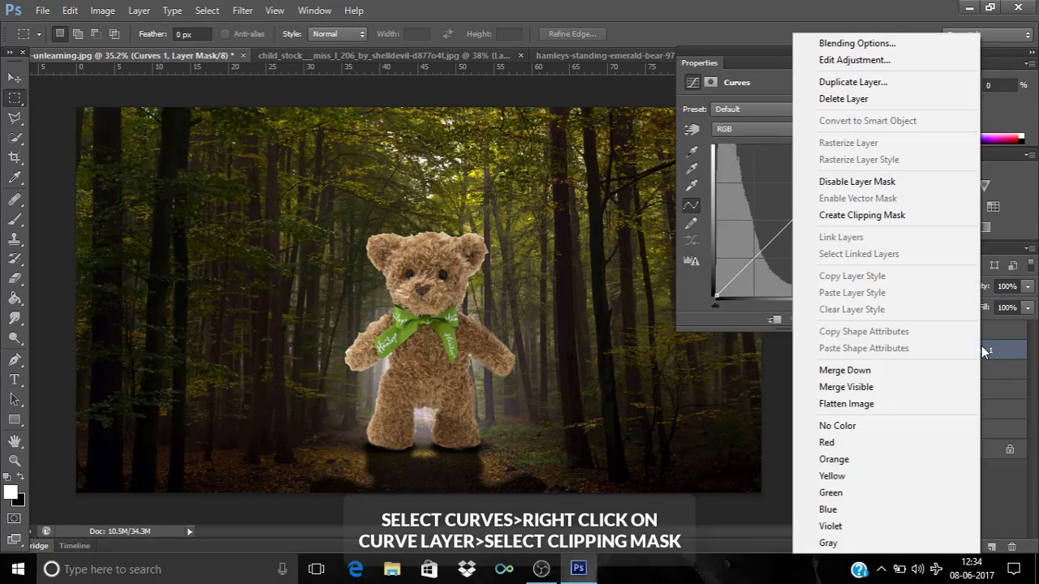
click(922, 209)
- Darken the bear by lowering the white end of the RGB curve and bending its middle downward
drag(865, 145, 865, 199)
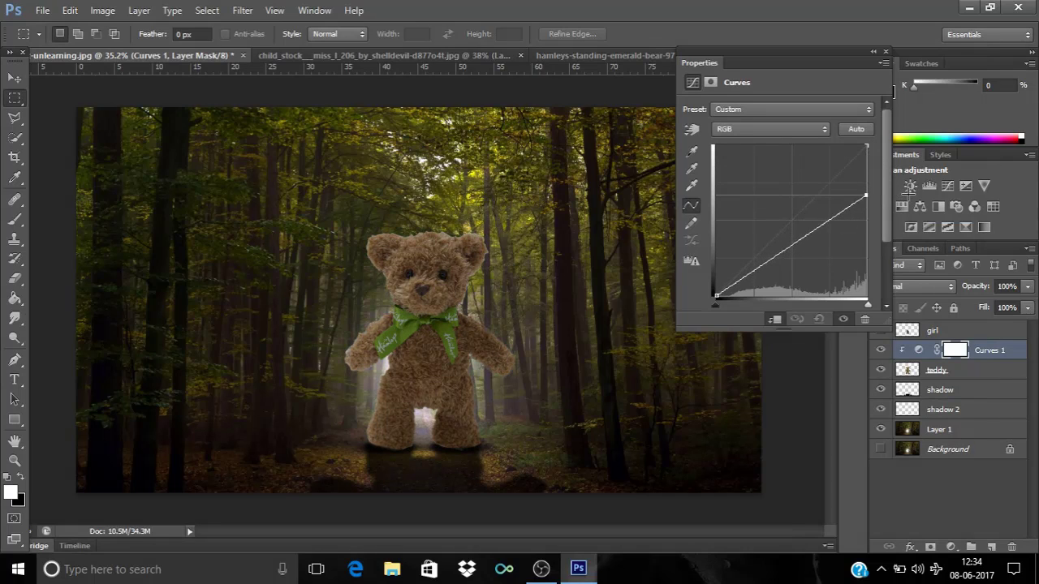
drag(798, 243, 827, 243)
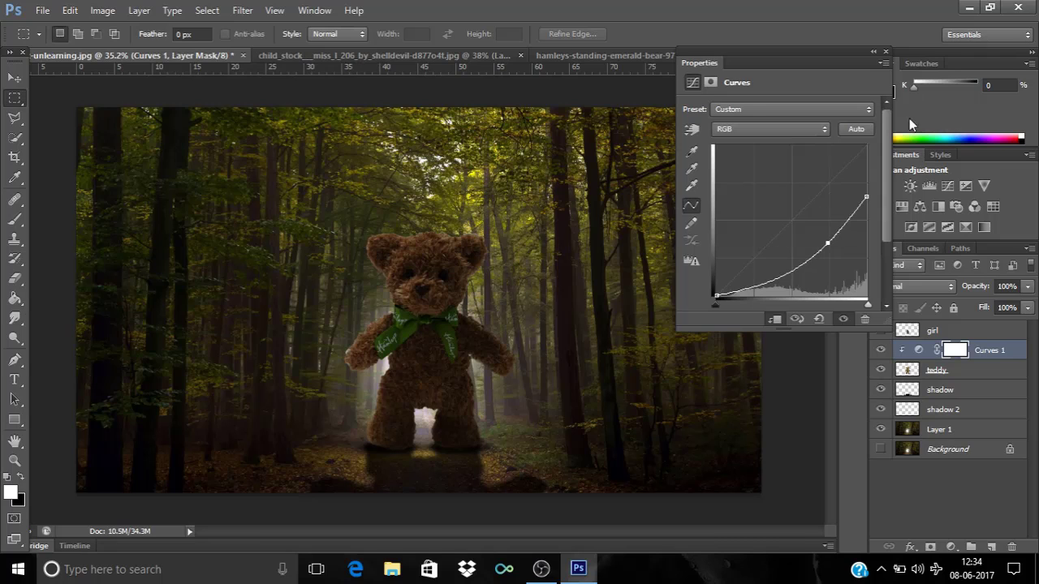
click(885, 52)
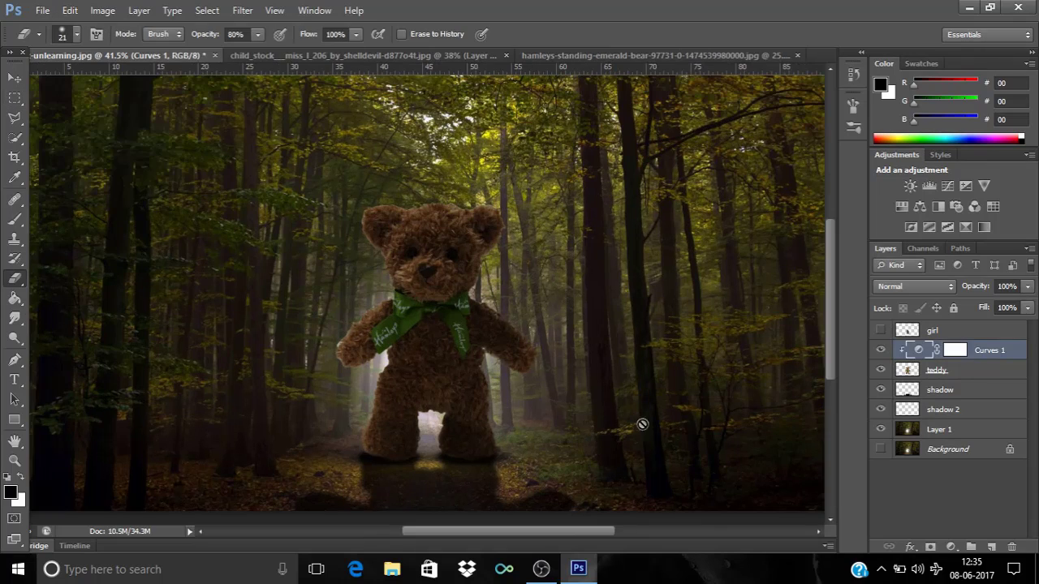
- Create a new layer directly beneath the teddy layer and hide the teddy
click(980, 374)
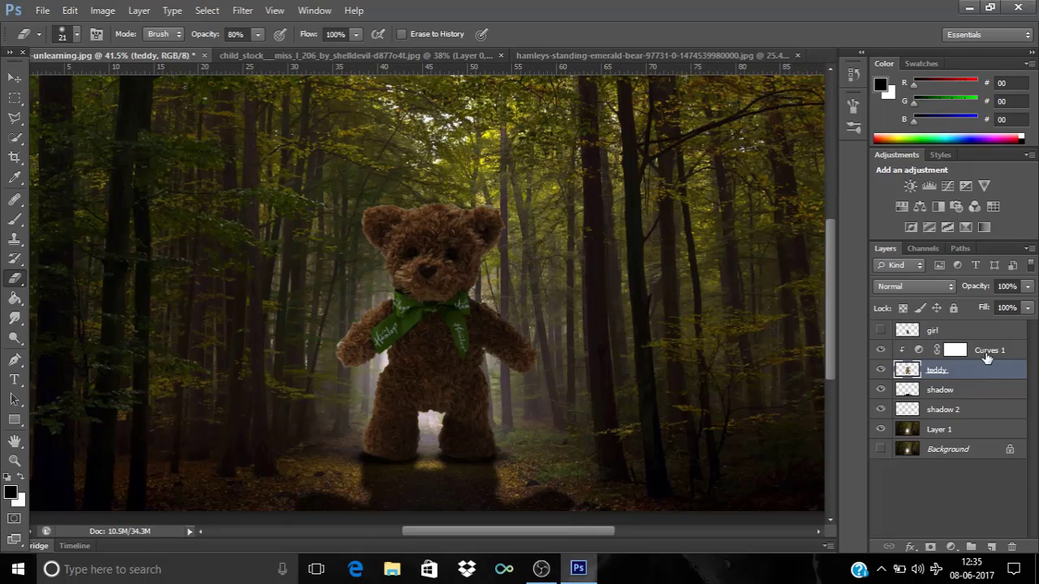
click(987, 548)
drag(968, 378, 972, 409)
click(881, 370)
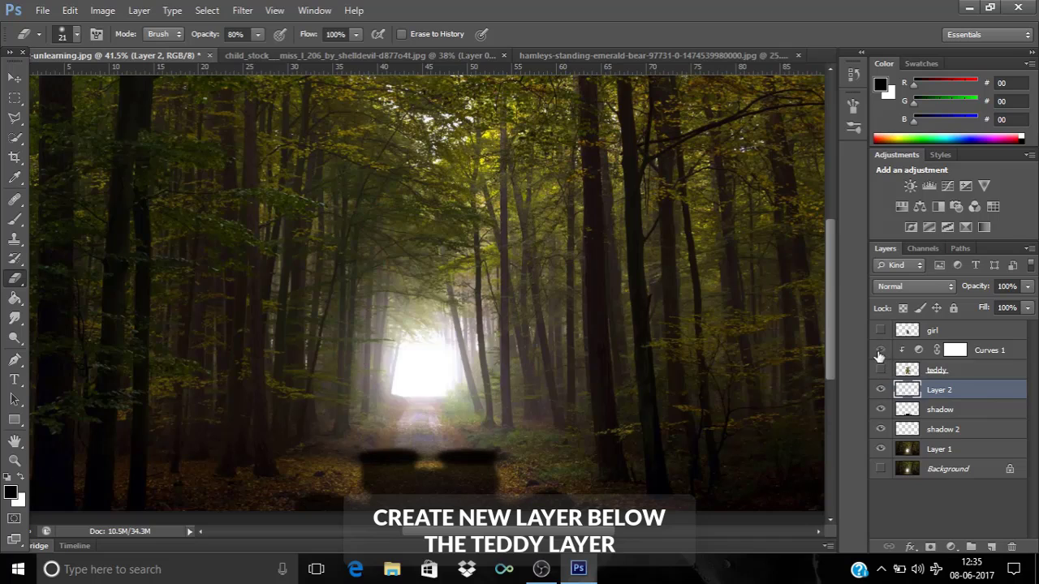
- Set up the soft round Brush at 800 px with white as the foreground color
click(15, 219)
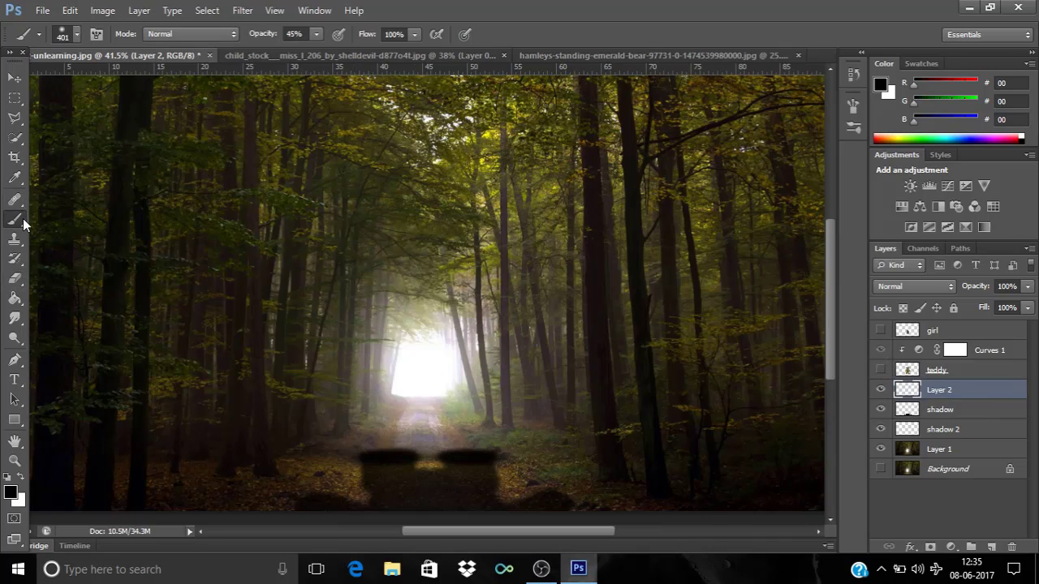
click(78, 35)
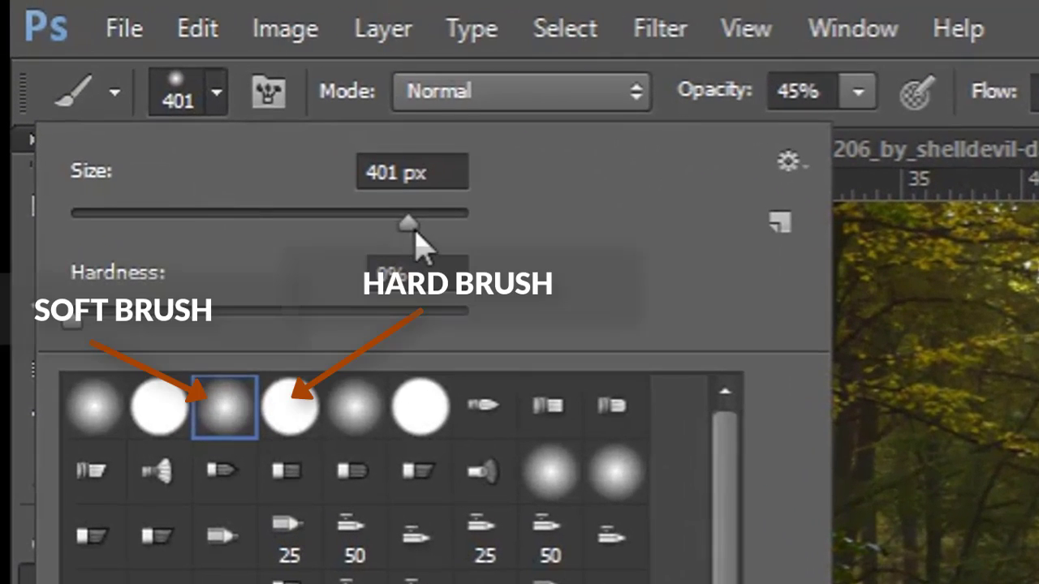
drag(148, 82, 161, 84)
click(410, 173)
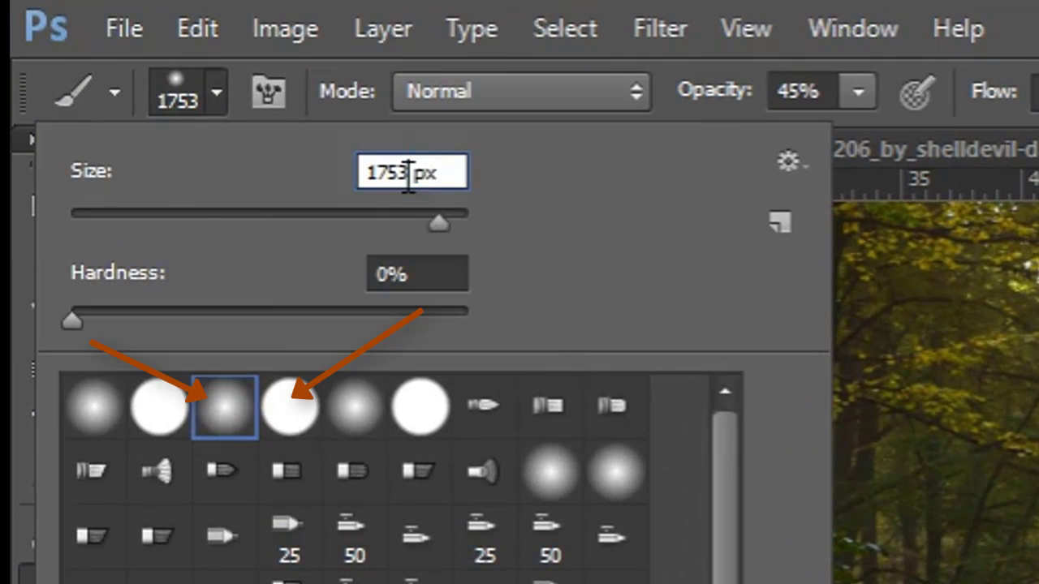
double_click(418, 173)
text(800)
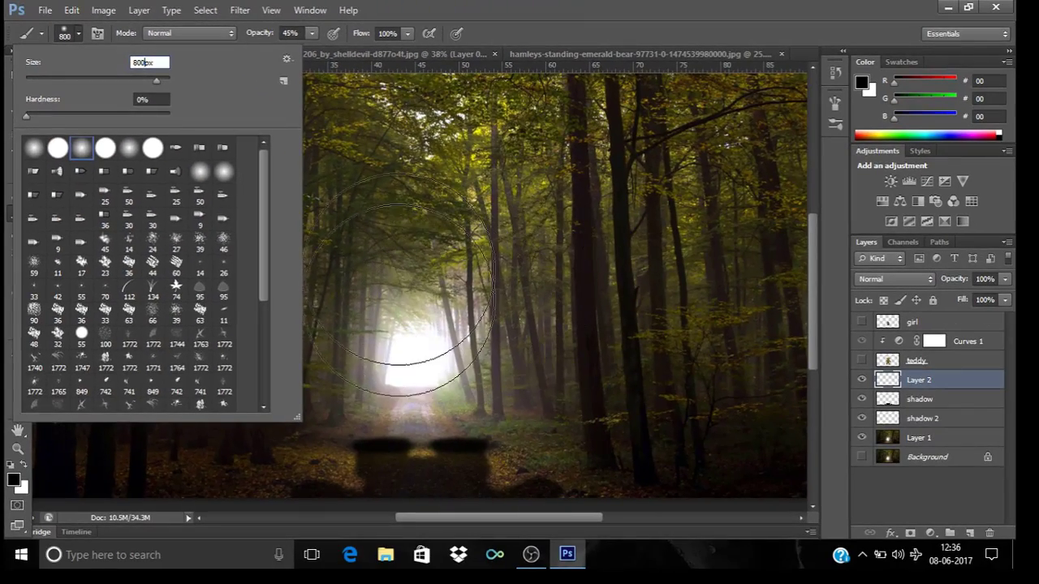
key(Return)
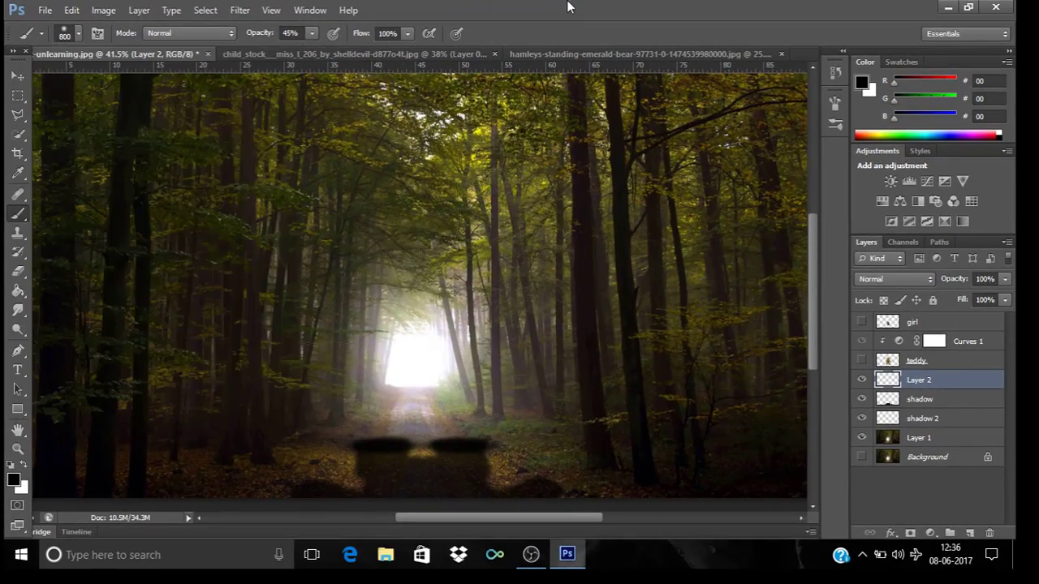
click(24, 465)
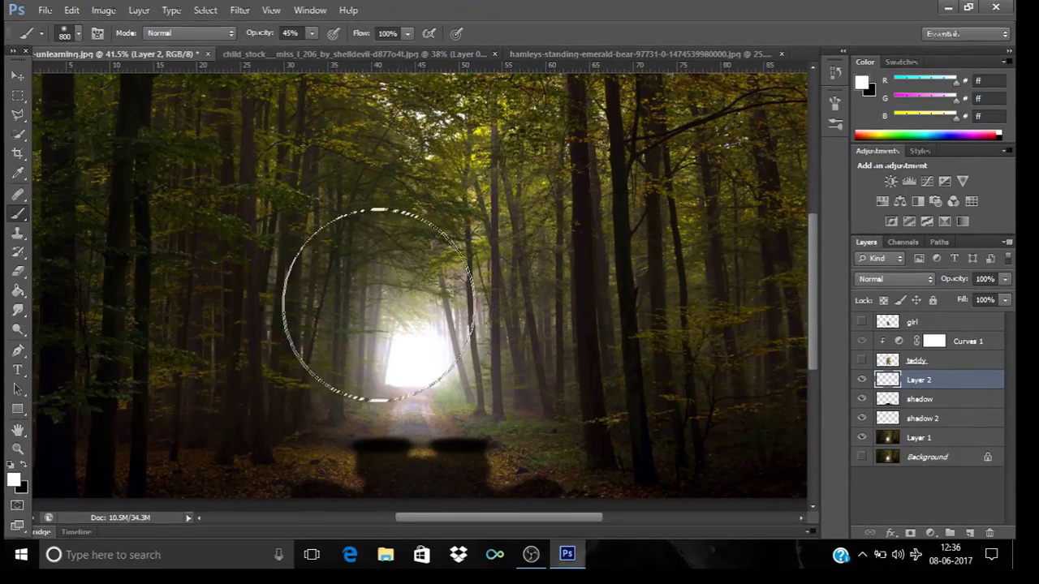
- Paint a soft white glow over the bright forest opening on Layer 2 and set its blend mode to Screen
click(422, 315)
click(422, 315)
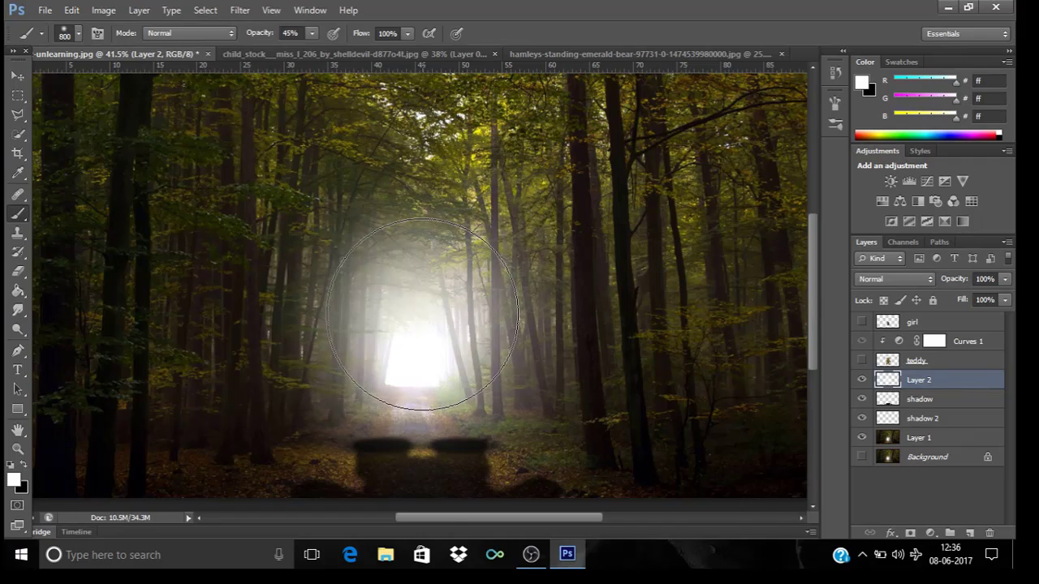
click(422, 315)
click(421, 315)
click(420, 315)
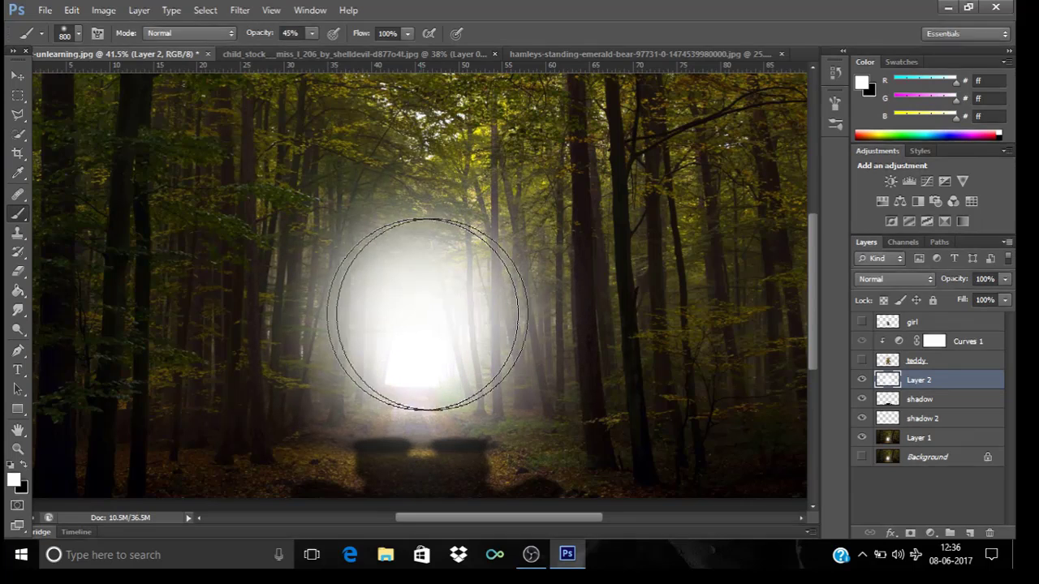
click(929, 279)
click(868, 126)
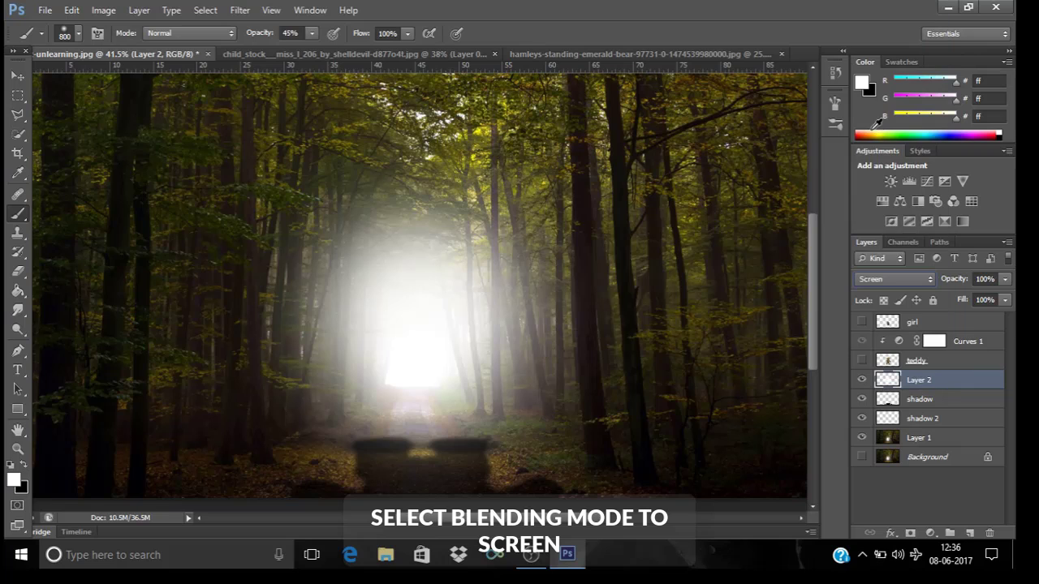
- Apply a Gaussian Blur with a 50-pixel radius to the white glow and check it briefly with the teddy shown
click(240, 10)
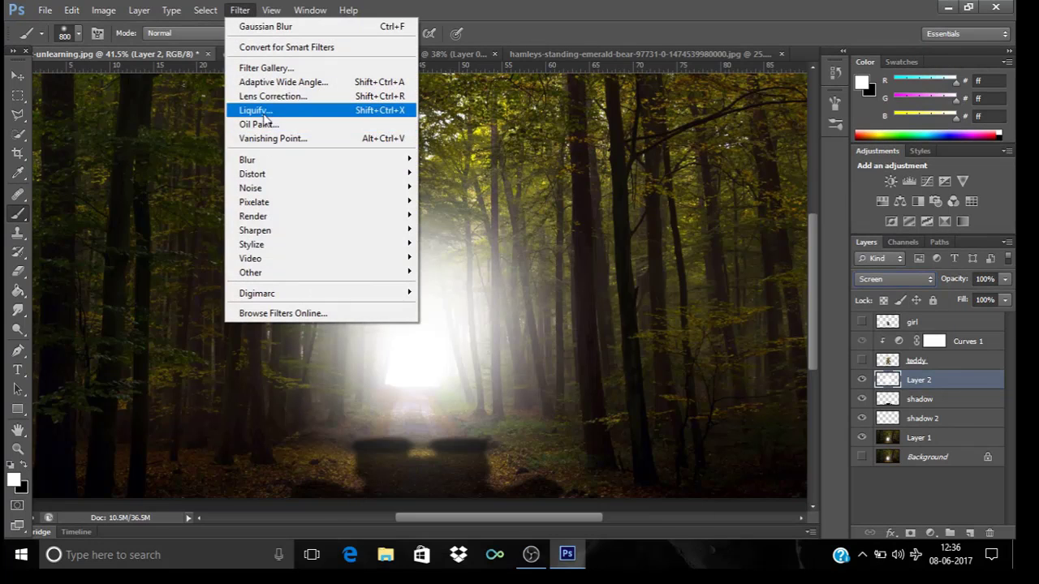
mouse_move(292, 160)
click(472, 268)
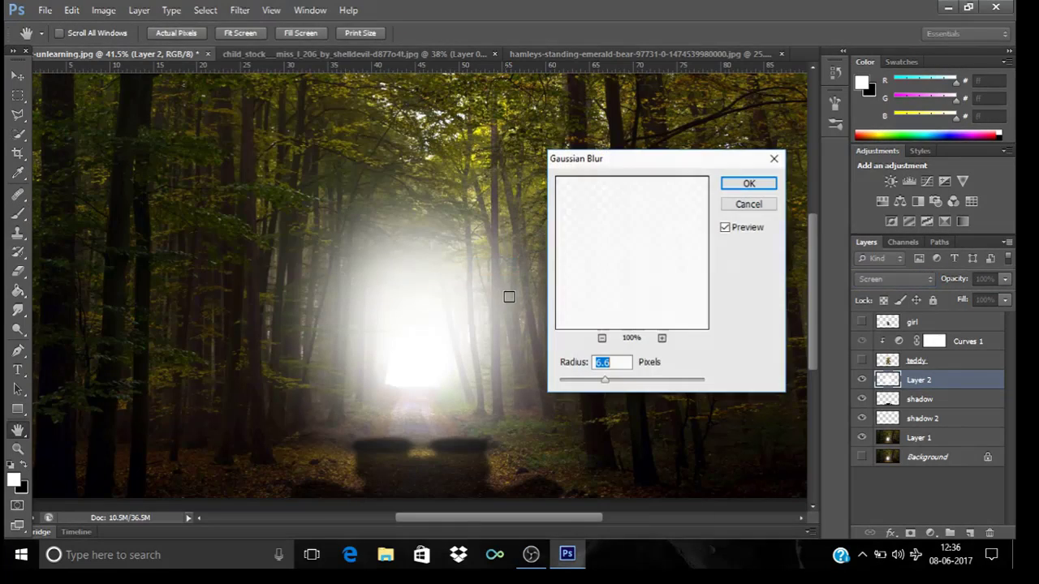
drag(654, 383, 630, 377)
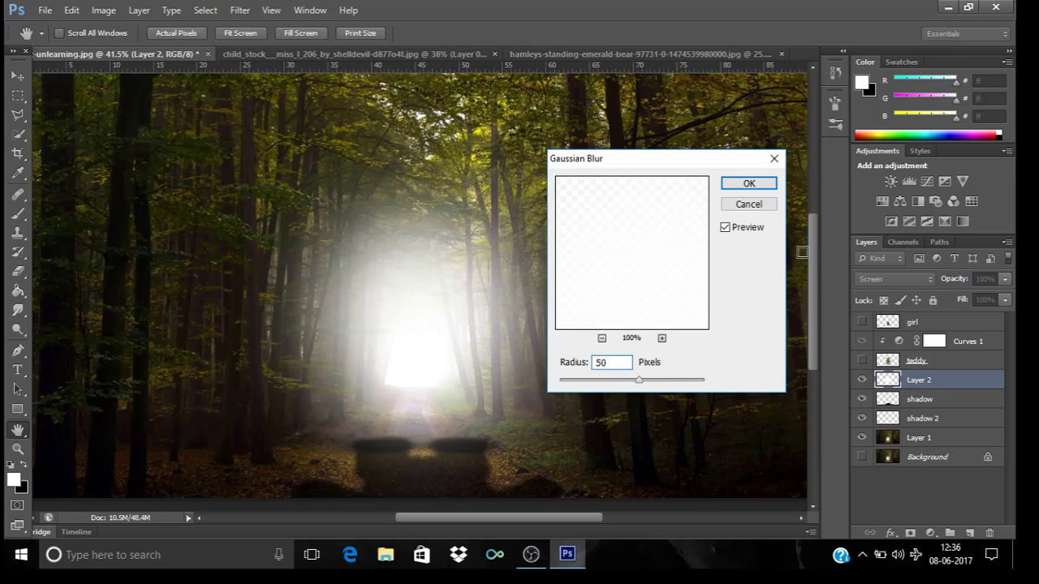
click(748, 184)
click(861, 362)
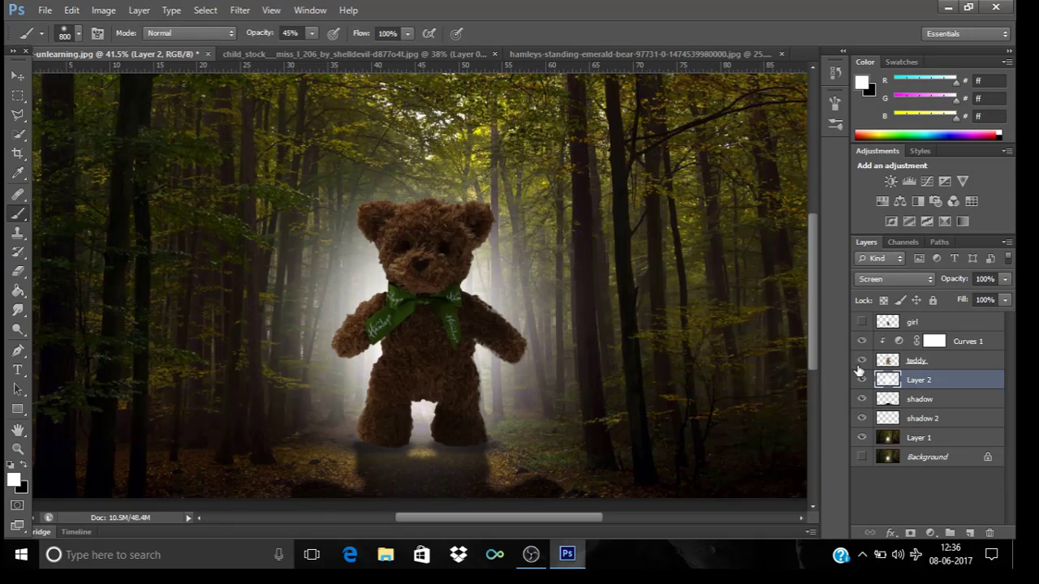
click(861, 362)
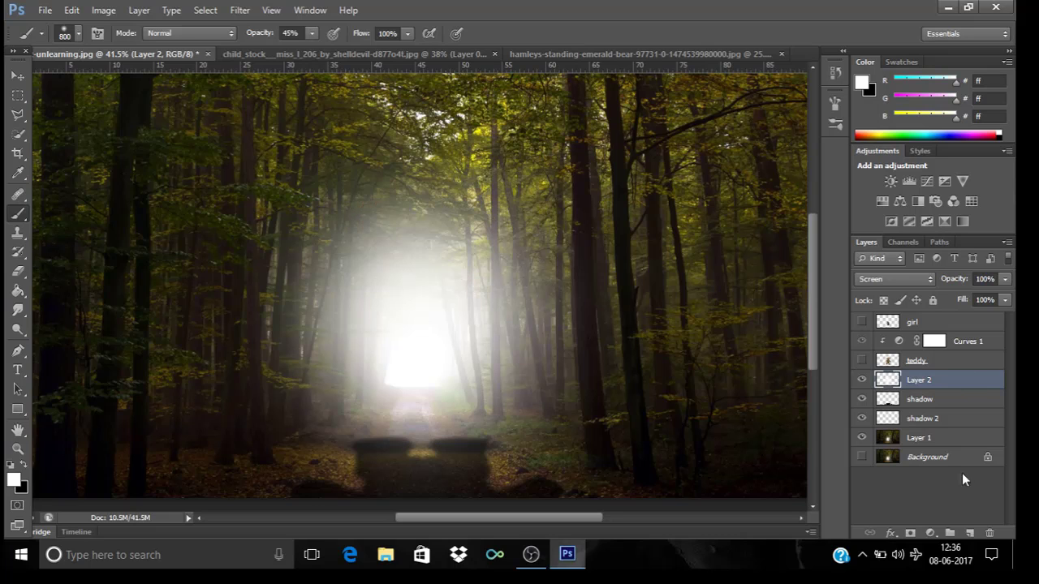
- Create a new layer above the white glow and set the foreground color to pale yellow fffd7a
click(972, 533)
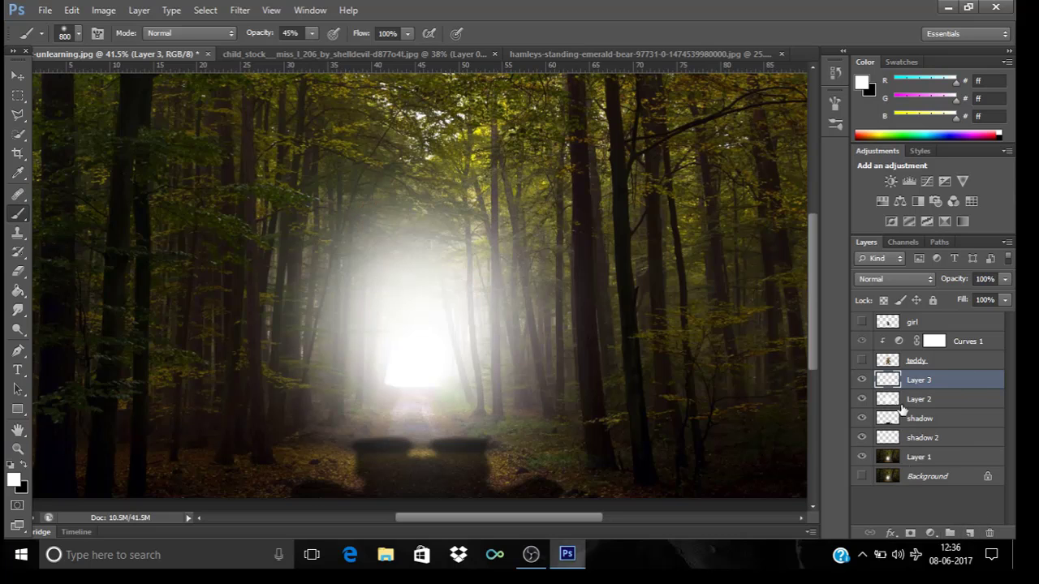
click(14, 479)
click(810, 235)
drag(654, 84, 695, 63)
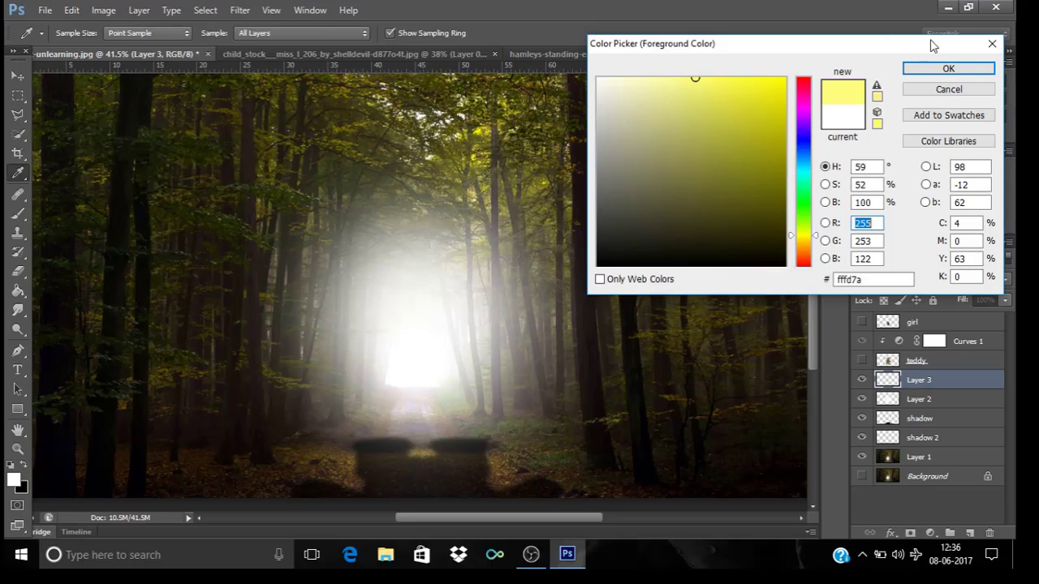
click(947, 68)
- Brush a soft yellow glow over the forest opening on the new layer and set its blend mode to Screen
key(b)
mouse_move(420, 321)
mouse_down()
mouse_move(399, 319)
mouse_move(438, 325)
mouse_up()
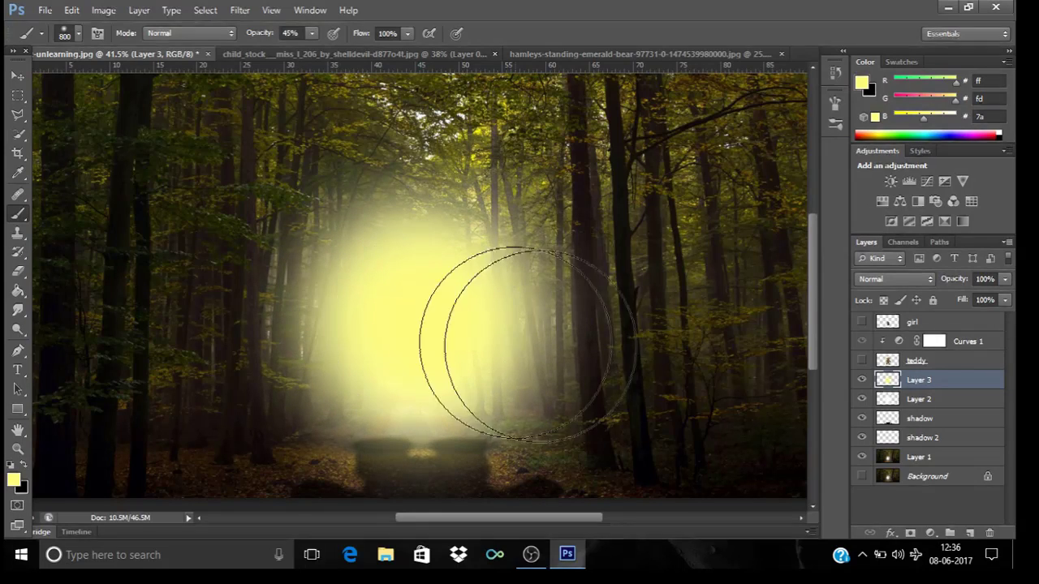
click(875, 280)
click(873, 133)
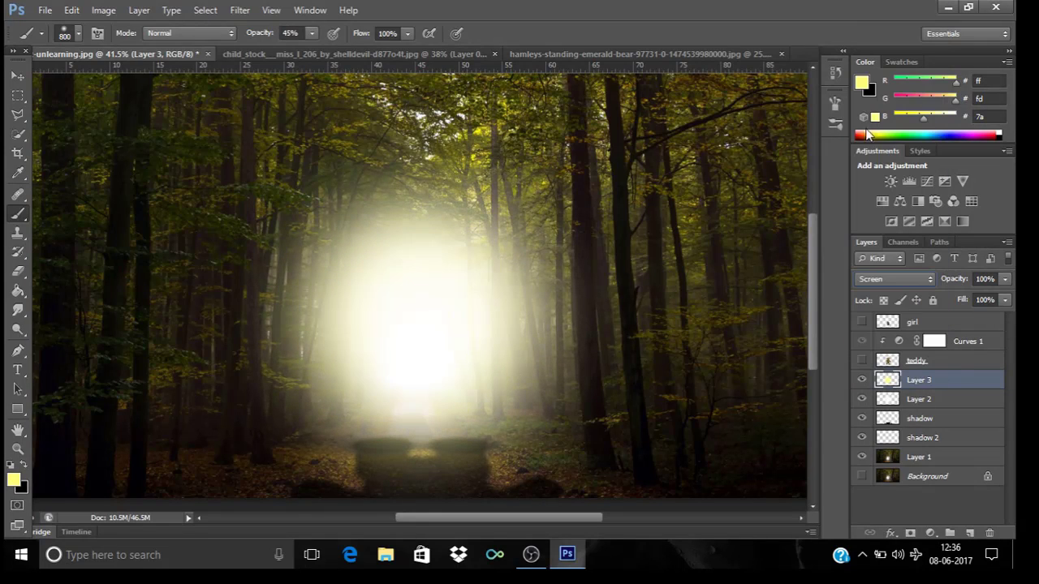
- Soften the yellow glow layer with a large-radius Gaussian Blur
click(241, 9)
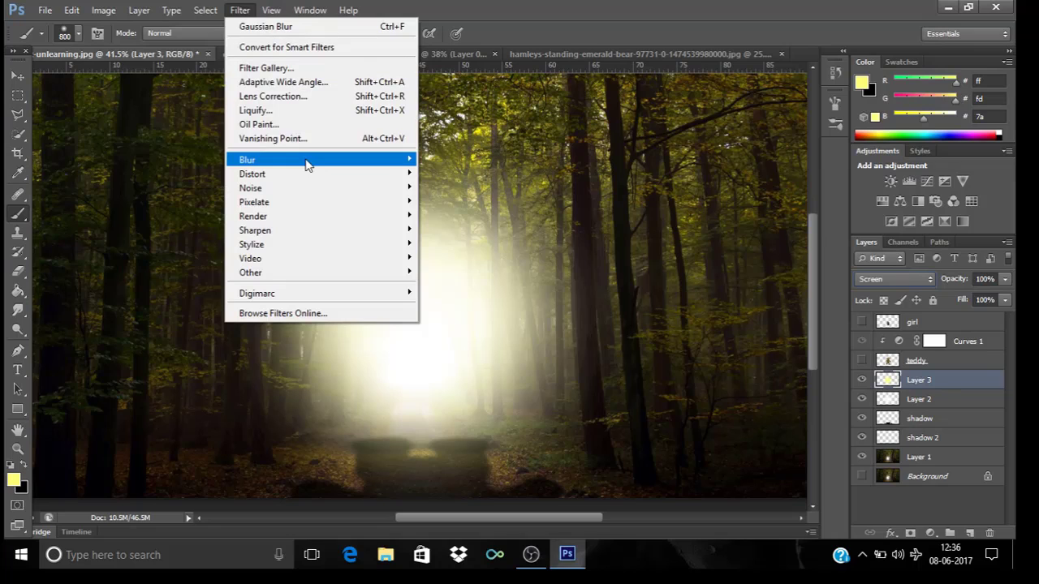
mouse_move(308, 162)
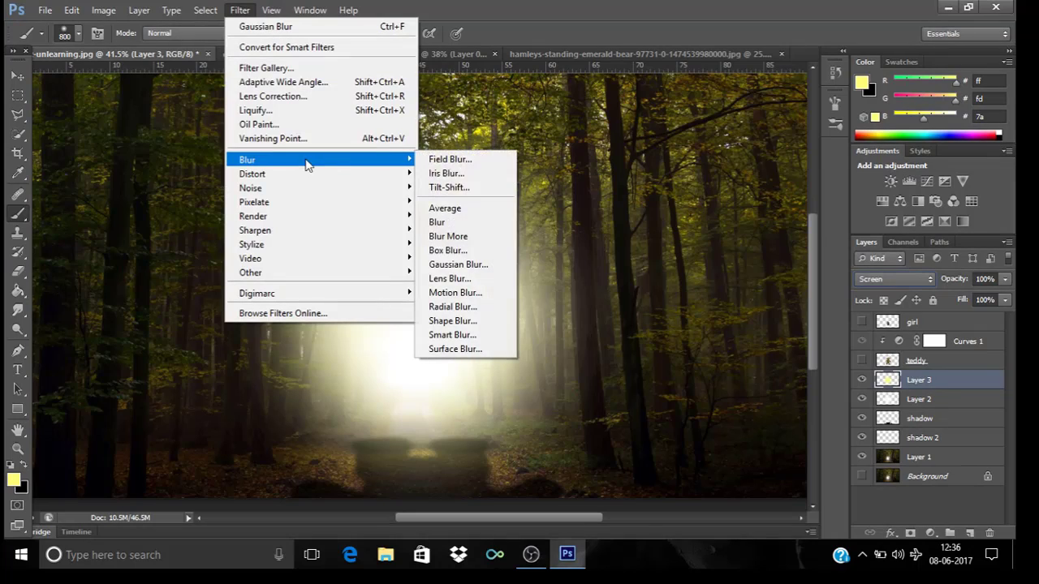
click(475, 265)
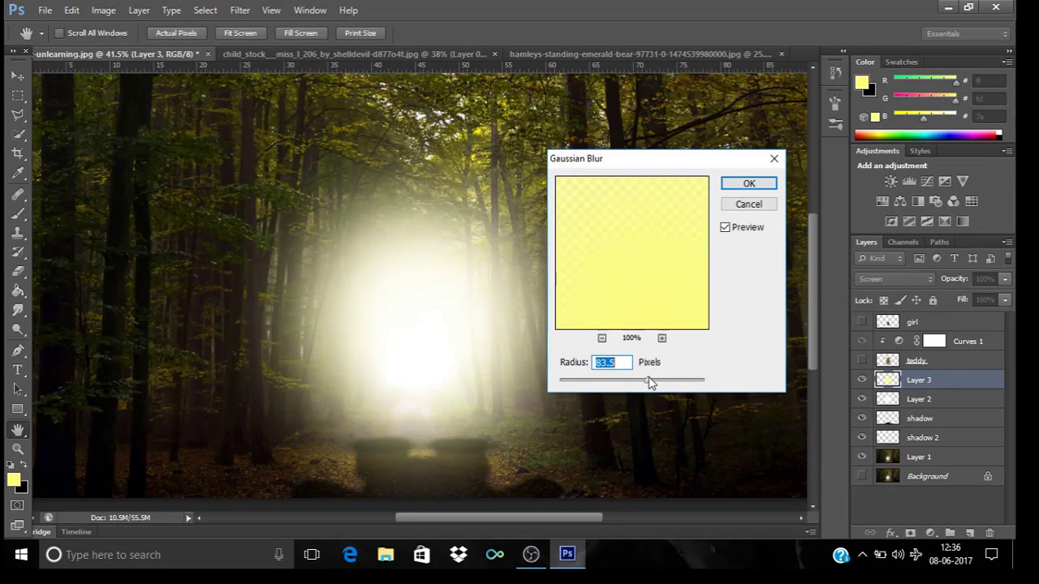
drag(645, 385, 637, 384)
click(748, 184)
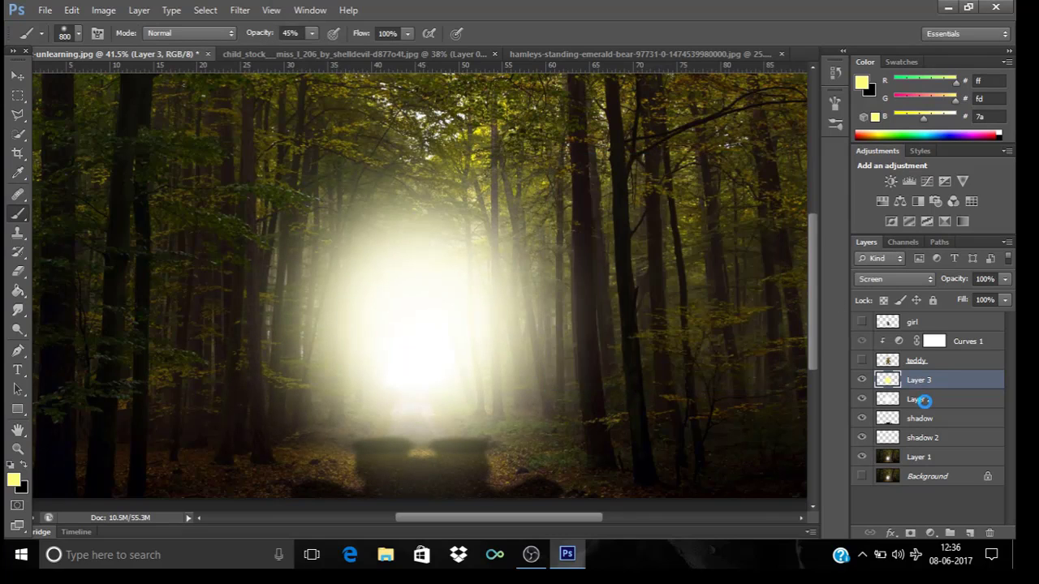
- Merge the white and yellow glow layers and scale the merged glow down to about 80%, centred on the forest opening
ctrl+click(922, 400)
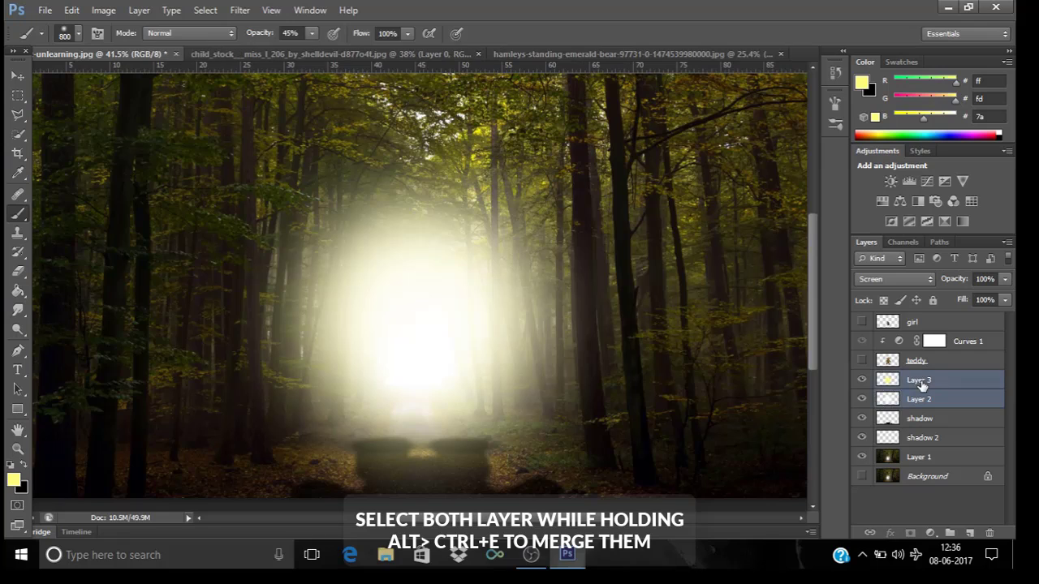
key(ctrl+e)
key(ctrl+t)
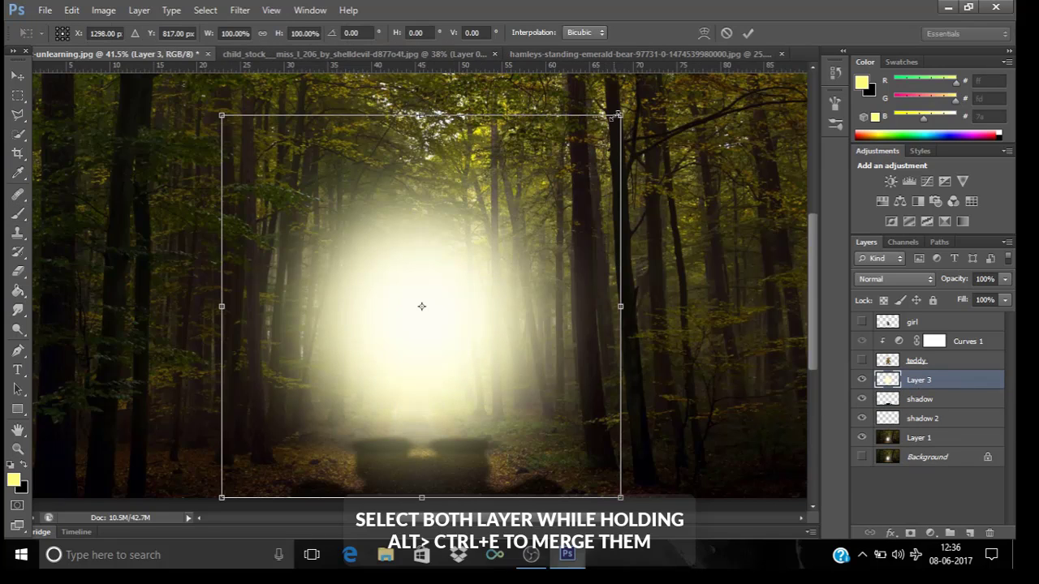
drag(586, 151, 545, 190)
drag(485, 339, 511, 316)
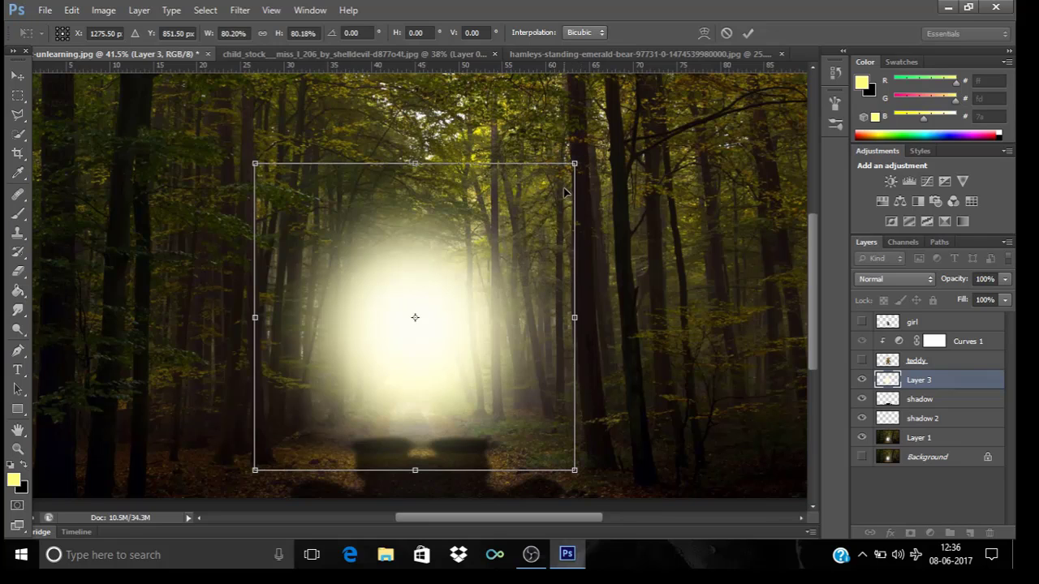
key(Return)
key(b)
- Show the teddy layer again and briefly preview the composite with the girl layer visible
click(862, 361)
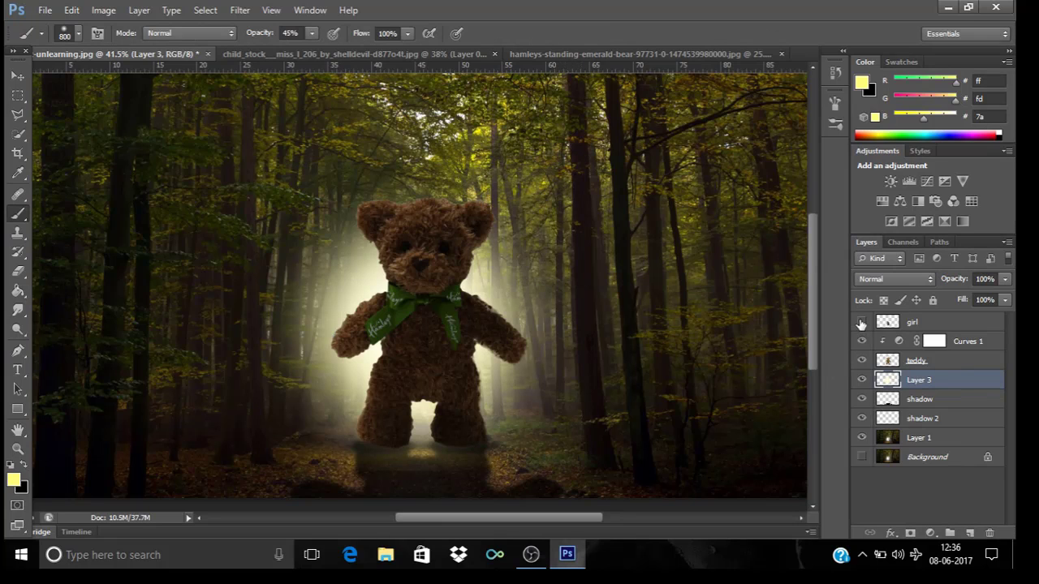
click(861, 322)
click(861, 322)
- Erase the pale fringe along the top of the teddy's left ear and head with the 21 px Eraser at 80% opacity
scroll(416, 199, up, 3)
scroll(416, 199, up, 5)
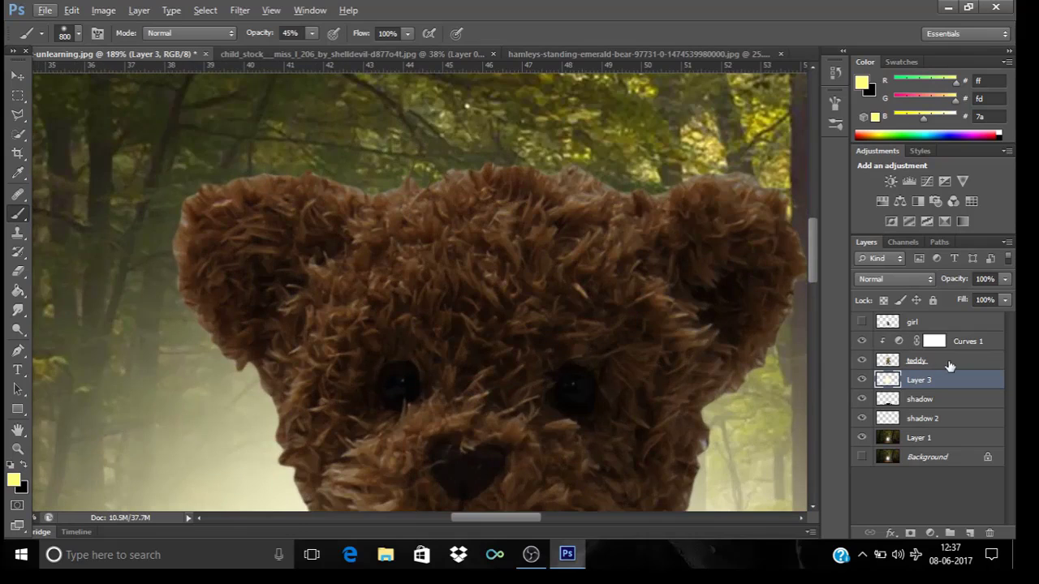
click(950, 367)
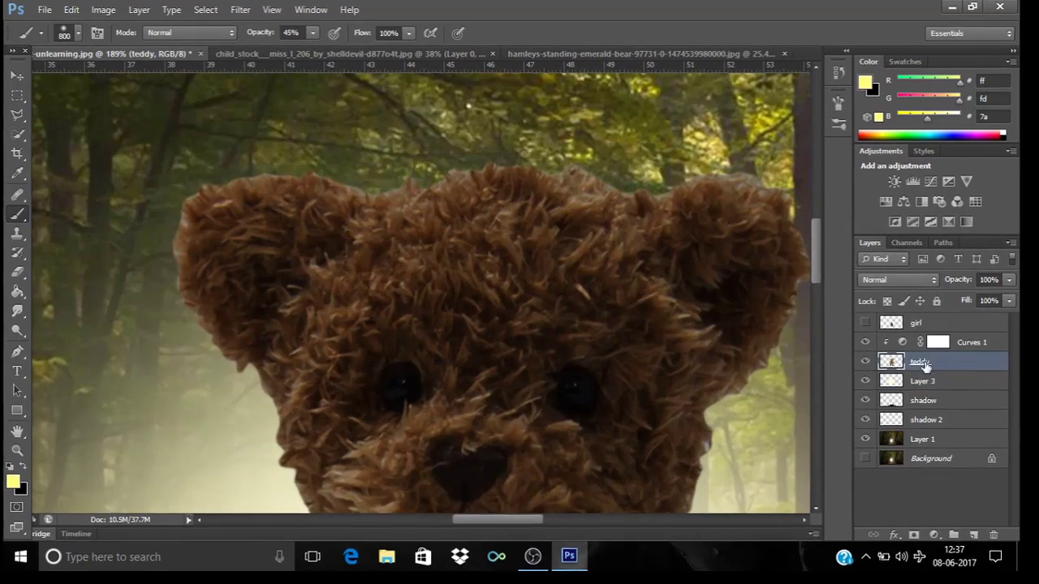
key(e)
scroll(285, 202, up, 2)
mouse_move(364, 197)
mouse_down()
mouse_move(398, 195)
mouse_move(506, 228)
mouse_move(472, 217)
mouse_move(550, 216)
mouse_move(544, 223)
mouse_move(606, 205)
mouse_up()
drag(566, 285, 455, 338)
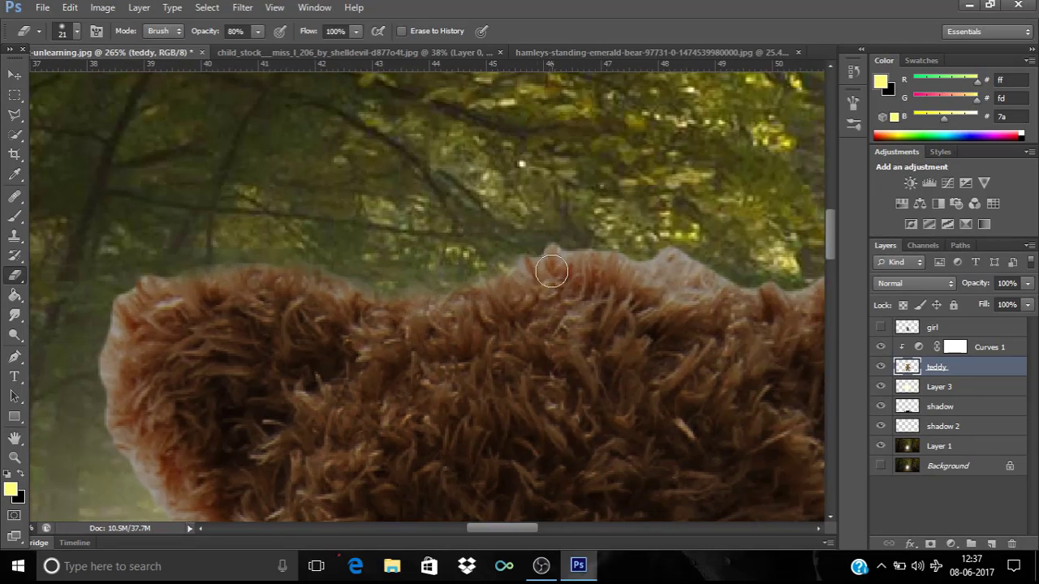
mouse_move(537, 246)
mouse_down()
mouse_move(607, 239)
mouse_move(592, 247)
mouse_move(723, 284)
mouse_up()
- Erase the light halo around the top and outer edge of the teddy's right ear
drag(573, 385, 503, 375)
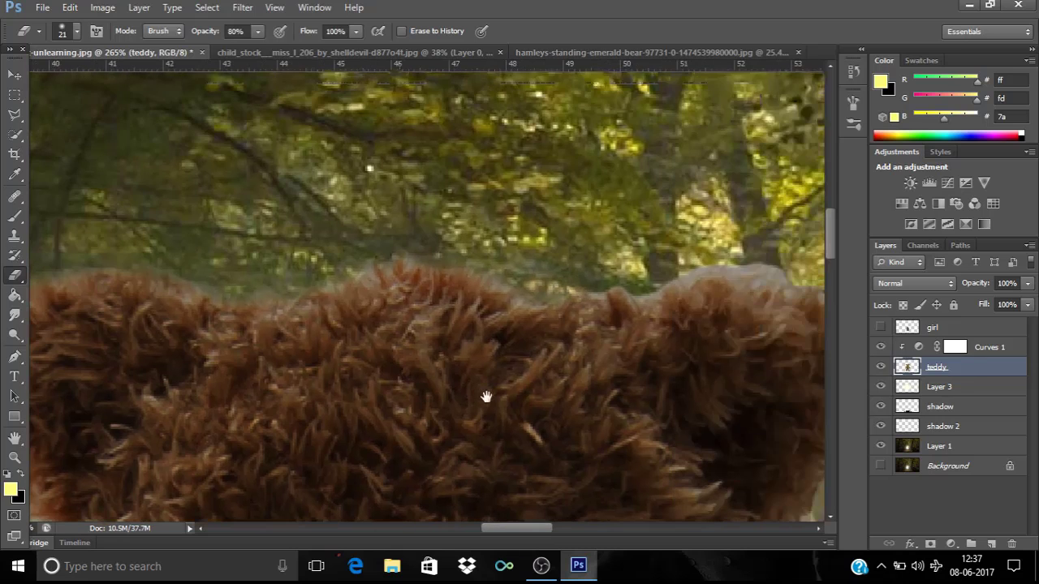
mouse_move(596, 282)
mouse_down()
mouse_move(669, 282)
mouse_move(645, 277)
mouse_move(733, 255)
mouse_move(707, 255)
mouse_move(755, 261)
mouse_up()
drag(609, 345, 485, 360)
mouse_move(647, 280)
mouse_down()
mouse_move(638, 281)
mouse_move(710, 303)
mouse_up()
- Clean the pale fringe from the outer edge of the teddy's left ear down to where it meets the face
drag(42, 356, 406, 302)
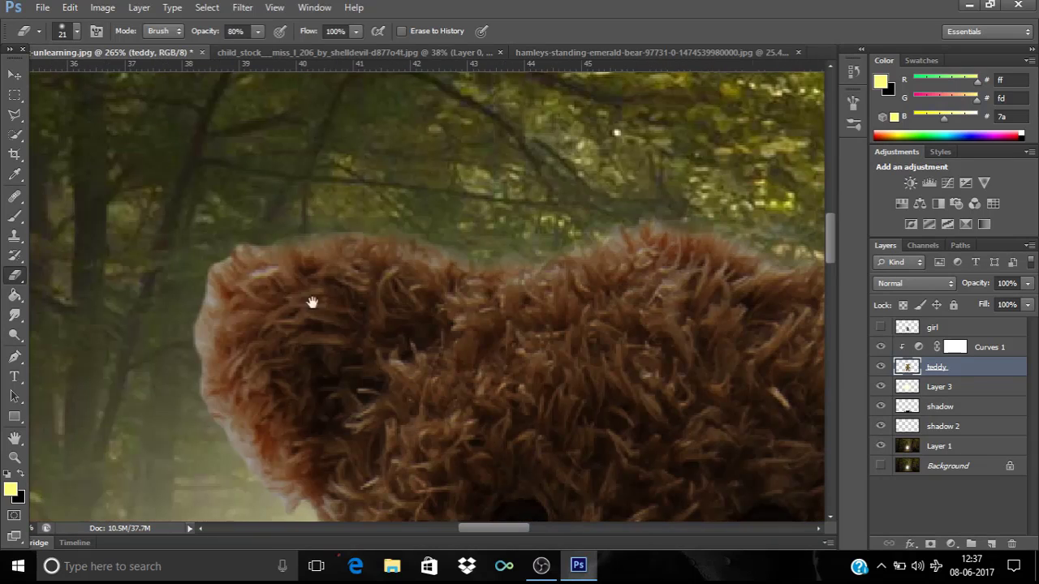
mouse_move(220, 258)
mouse_down()
mouse_move(194, 279)
mouse_move(188, 365)
mouse_move(190, 304)
mouse_move(185, 337)
mouse_move(191, 353)
mouse_move(196, 300)
mouse_move(199, 398)
mouse_up()
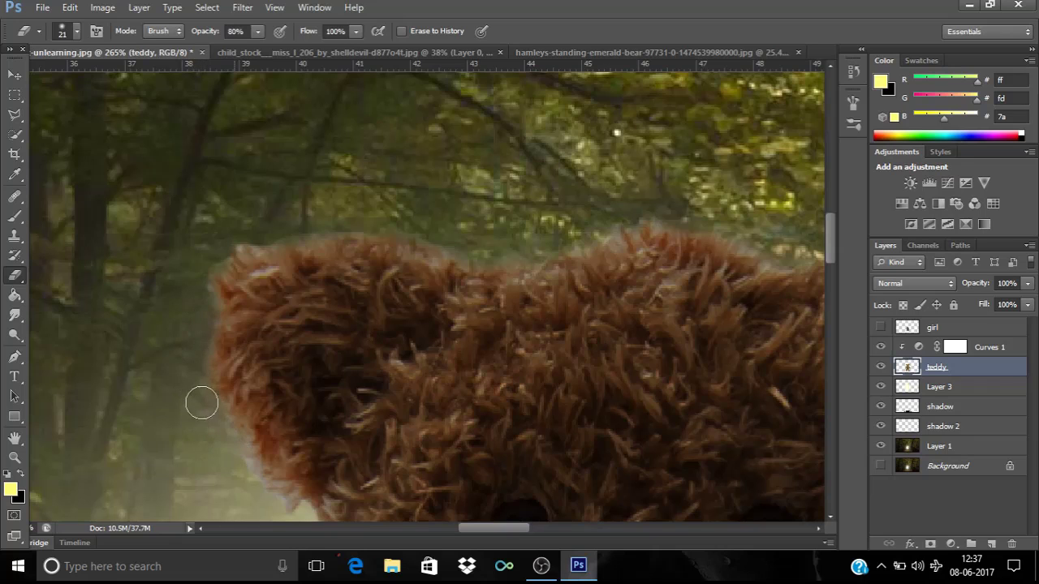
scroll(330, 324, down, 3)
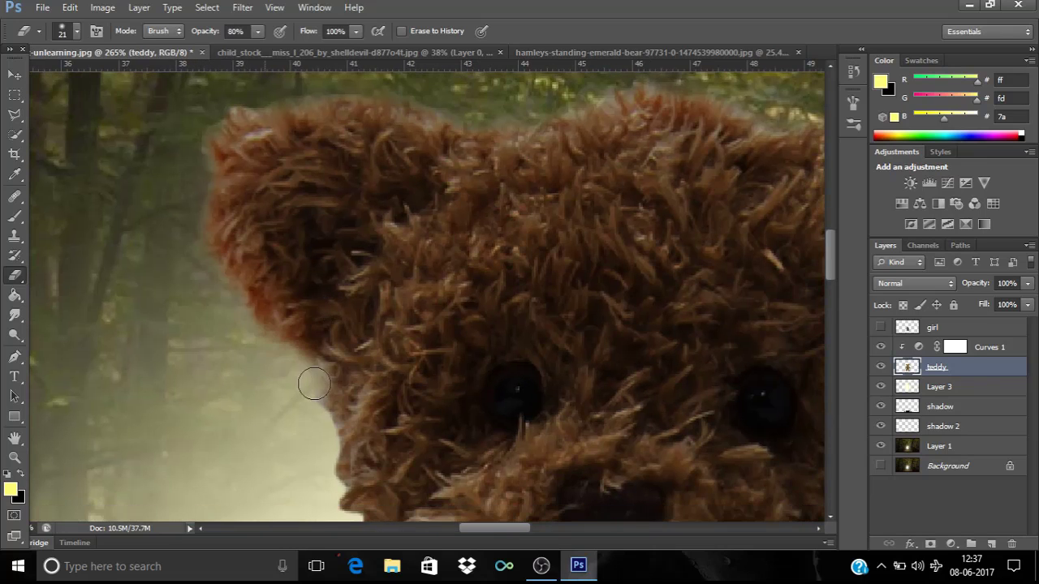
mouse_move(293, 390)
mouse_down()
mouse_move(258, 349)
mouse_move(317, 425)
mouse_up()
- Erase the leftover fringe along the left side of the teddy's face down to the ribbon
scroll(327, 450, down, 1)
scroll(326, 450, down, 2)
scroll(470, 296, down, 2)
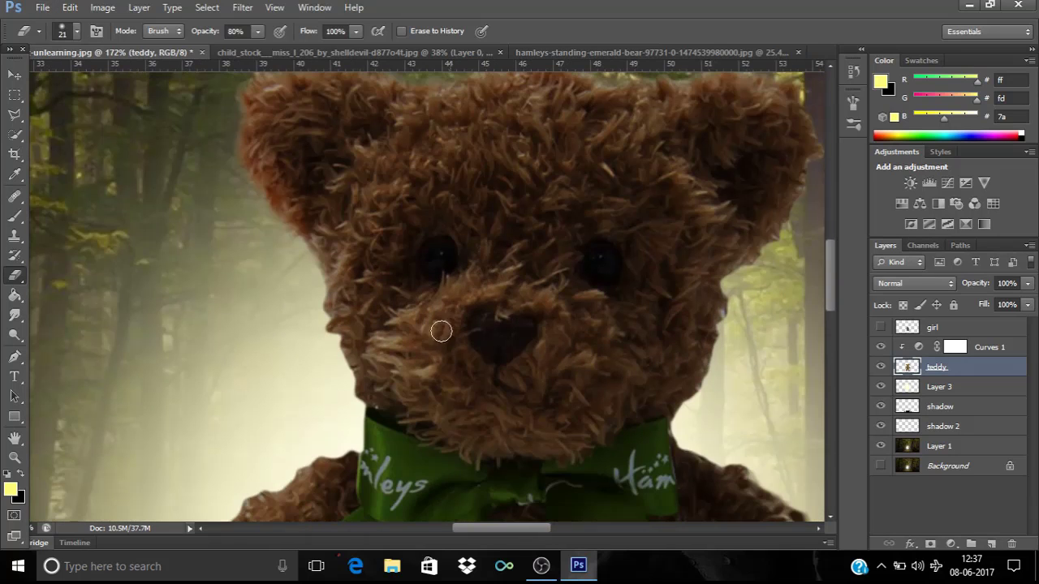
drag(394, 396, 400, 350)
mouse_move(328, 245)
mouse_down()
mouse_move(326, 293)
mouse_move(325, 271)
mouse_move(348, 361)
mouse_up()
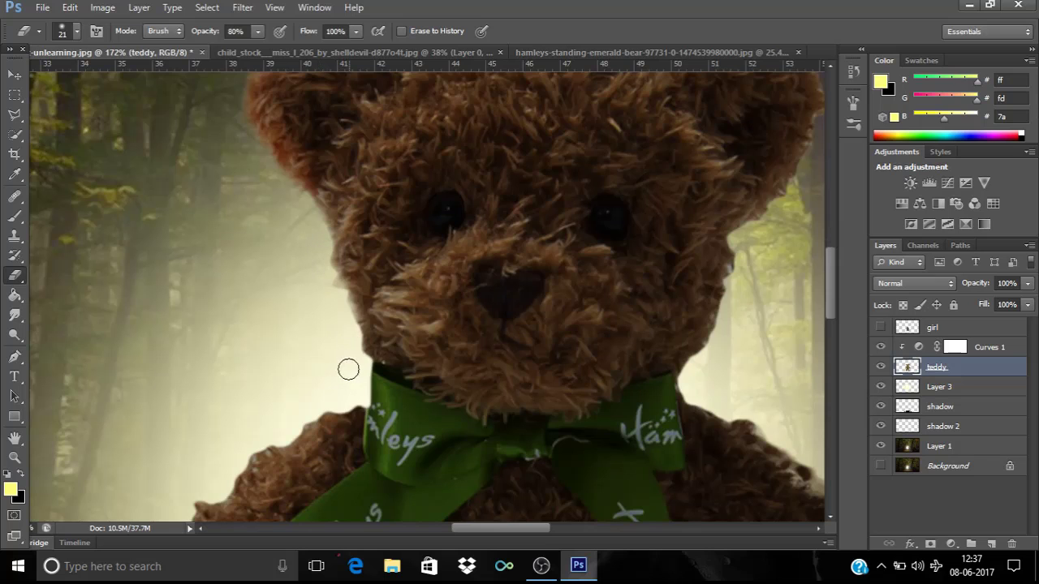
- Erase the pale edge along the teddy's left shoulder and upper arm
scroll(378, 409, up, 2)
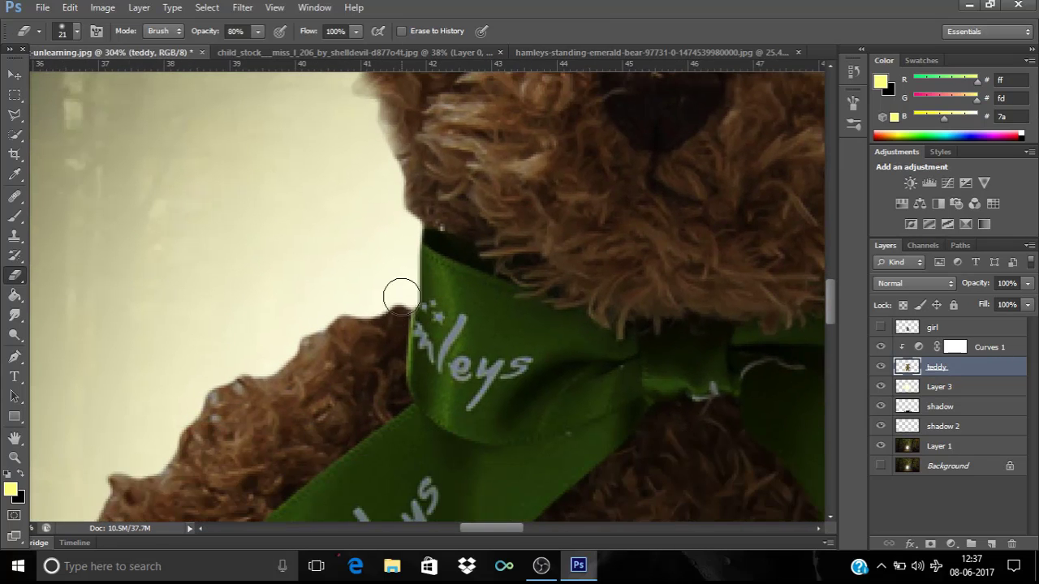
drag(267, 337, 167, 436)
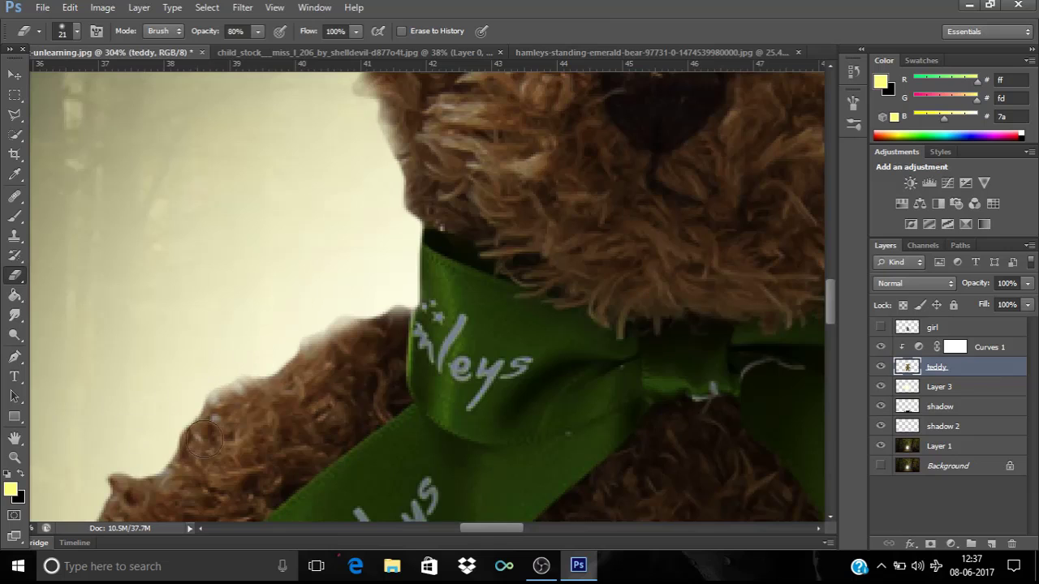
drag(259, 413, 434, 260)
mouse_move(310, 289)
mouse_down()
mouse_move(267, 325)
mouse_move(336, 283)
mouse_move(207, 382)
mouse_move(275, 306)
mouse_move(179, 433)
mouse_up()
- Clean the fringe around the teddy's left paw and along the underside of that arm
scroll(279, 436, down, 3)
scroll(309, 352, up, 2)
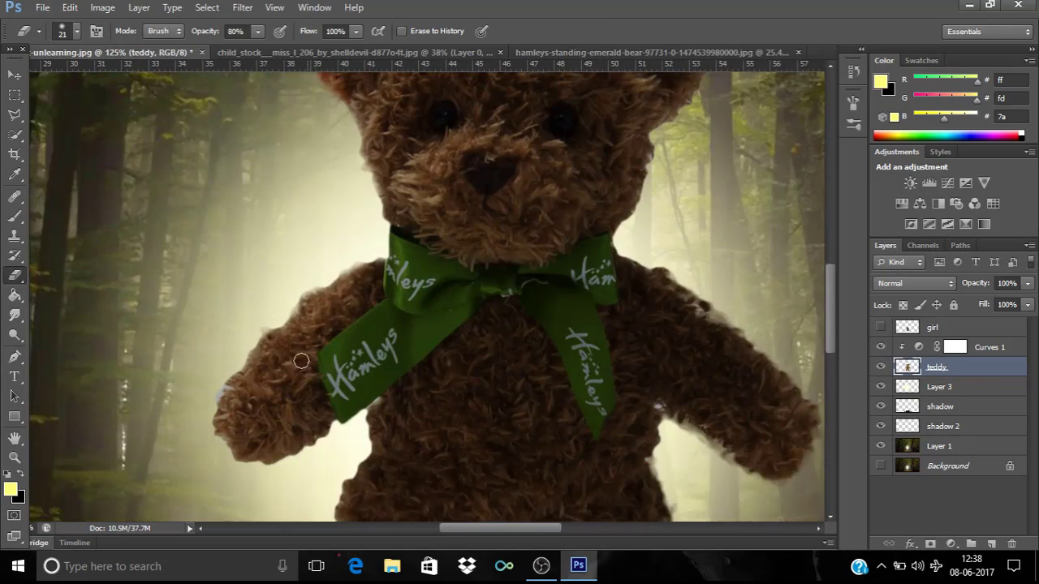
mouse_move(215, 386)
mouse_down()
mouse_move(171, 399)
mouse_move(180, 420)
mouse_up()
mouse_move(186, 457)
mouse_down()
mouse_move(195, 484)
mouse_move(247, 502)
mouse_up()
drag(311, 506, 300, 410)
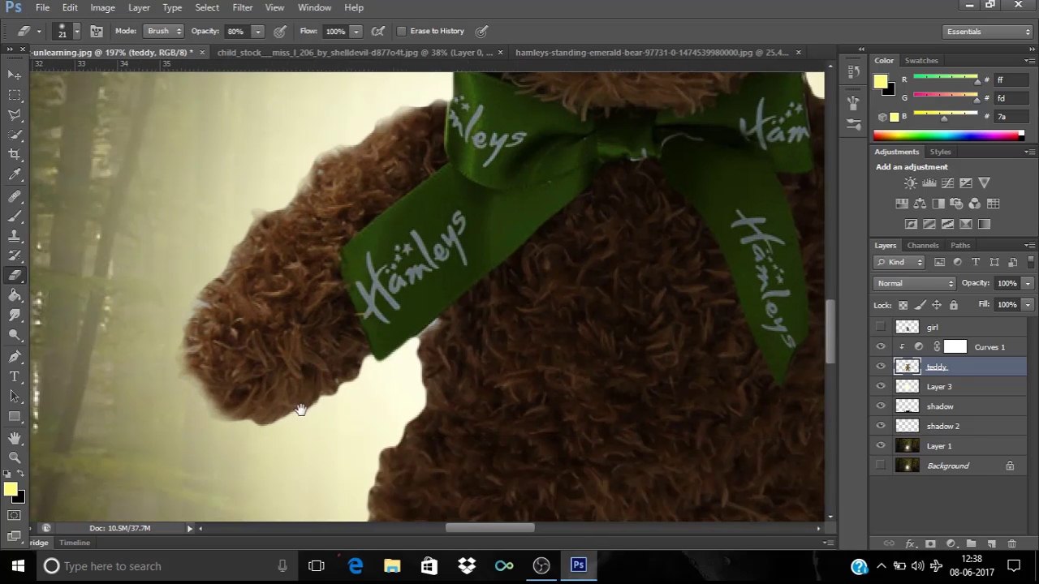
mouse_move(357, 395)
mouse_down()
mouse_move(400, 359)
mouse_move(394, 389)
mouse_move(410, 386)
mouse_move(412, 397)
mouse_move(381, 434)
mouse_move(407, 441)
mouse_move(408, 297)
mouse_up()
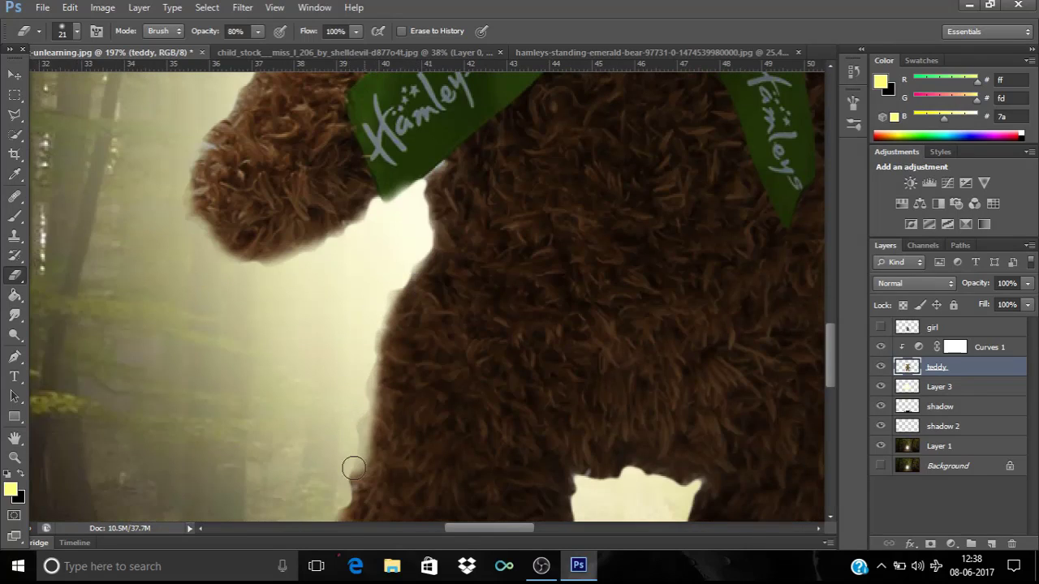
- Erase the leftover fringe down the left side of the teddy's body and leg
drag(387, 442, 420, 230)
drag(383, 194, 360, 326)
drag(380, 263, 337, 397)
scroll(386, 322, down, 5)
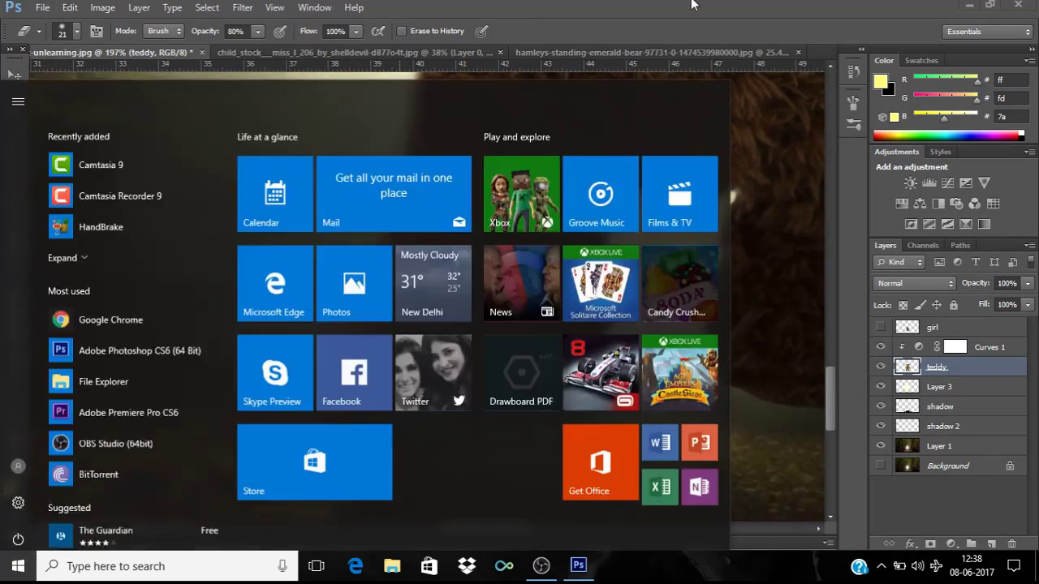
- Erase the leftover fringe along the inner edges of both teddy legs and across the top of the gap between them
scroll(462, 341, right, 2)
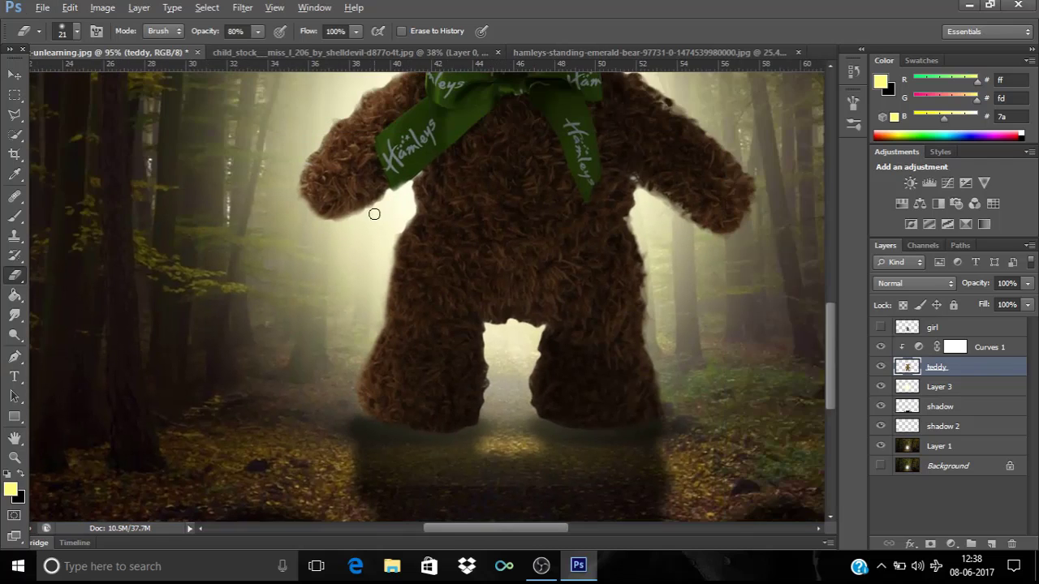
scroll(575, 373, up, 2)
scroll(527, 410, up, 3)
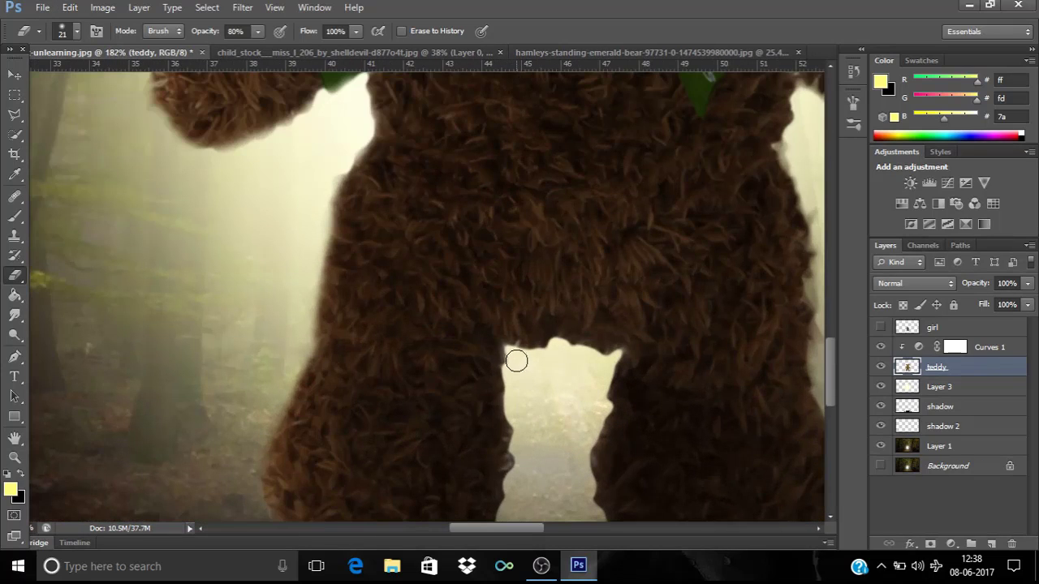
mouse_move(514, 367)
mouse_down()
mouse_move(523, 480)
mouse_move(521, 460)
mouse_move(522, 493)
mouse_up()
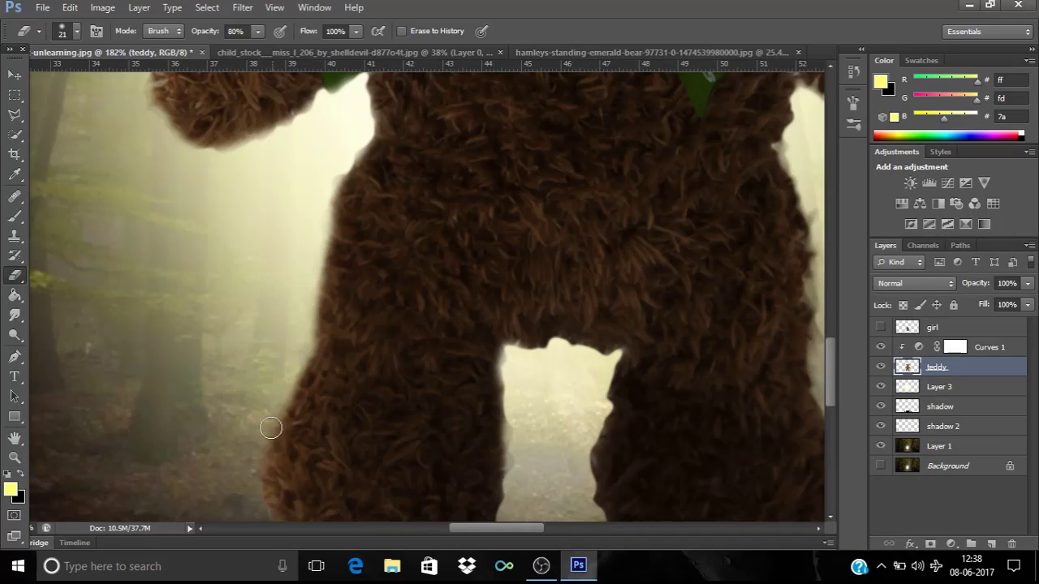
mouse_move(517, 361)
mouse_down()
mouse_move(552, 357)
mouse_move(508, 362)
mouse_move(585, 347)
mouse_move(523, 349)
mouse_move(516, 369)
mouse_move(506, 354)
mouse_move(501, 364)
mouse_move(590, 356)
mouse_move(546, 349)
mouse_move(617, 370)
mouse_move(605, 361)
mouse_move(599, 376)
mouse_move(604, 364)
mouse_move(592, 358)
mouse_move(525, 354)
mouse_move(606, 355)
mouse_move(514, 357)
mouse_move(599, 354)
mouse_move(590, 415)
mouse_move(605, 407)
mouse_move(587, 487)
mouse_move(568, 447)
mouse_up()
key(ctrl+z)
key(ctrl+z)
scroll(568, 447, down, 3)
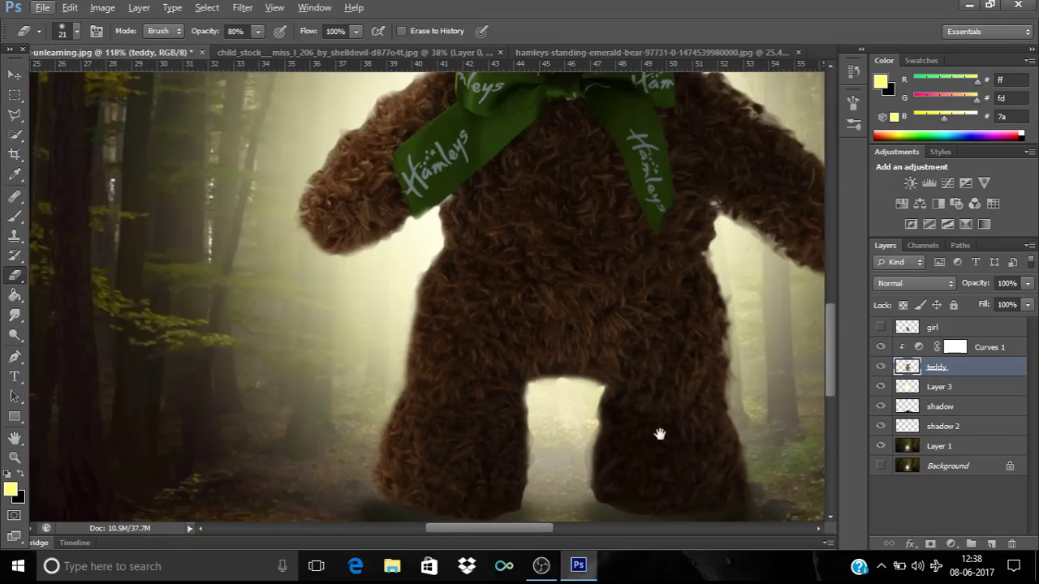
- Erase the pale fringe along the right side of the teddy's torso and the underside of its right arm
scroll(650, 435, up, 2)
scroll(632, 408, up, 1)
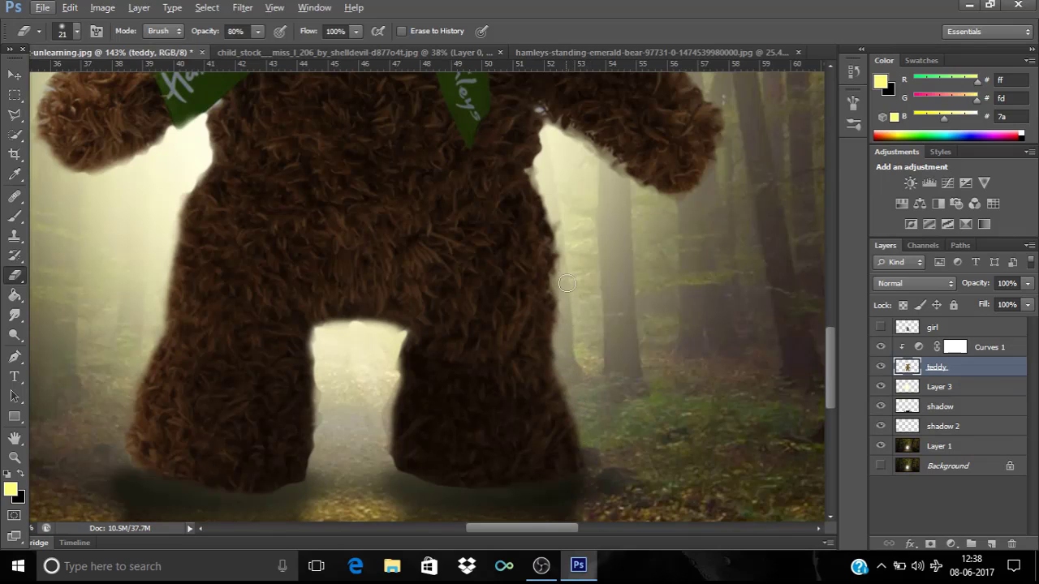
drag(560, 256, 543, 167)
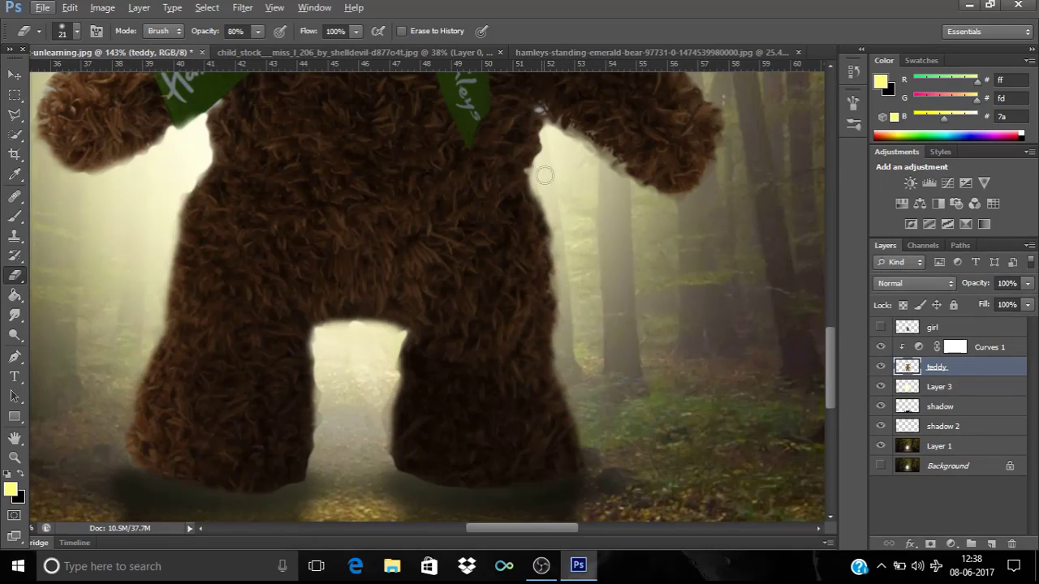
mouse_move(554, 125)
mouse_down()
mouse_move(569, 149)
mouse_move(622, 180)
mouse_up()
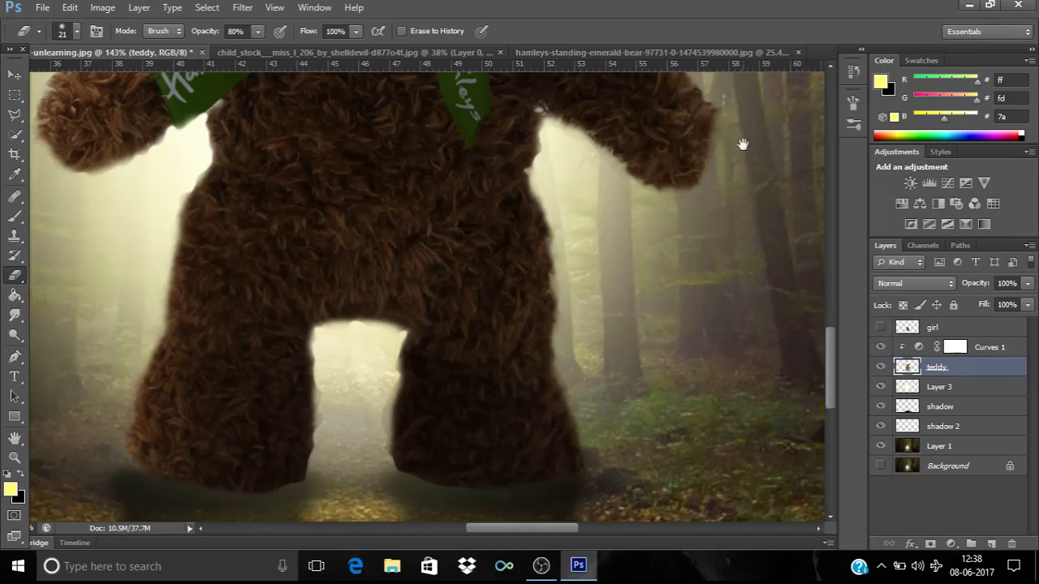
- Clean the cut-out edge along the teddy's right shoulder and up the right side of its head to the ear
drag(742, 139, 695, 359)
mouse_move(487, 117)
mouse_down()
mouse_move(597, 192)
mouse_move(644, 354)
mouse_move(682, 283)
mouse_up()
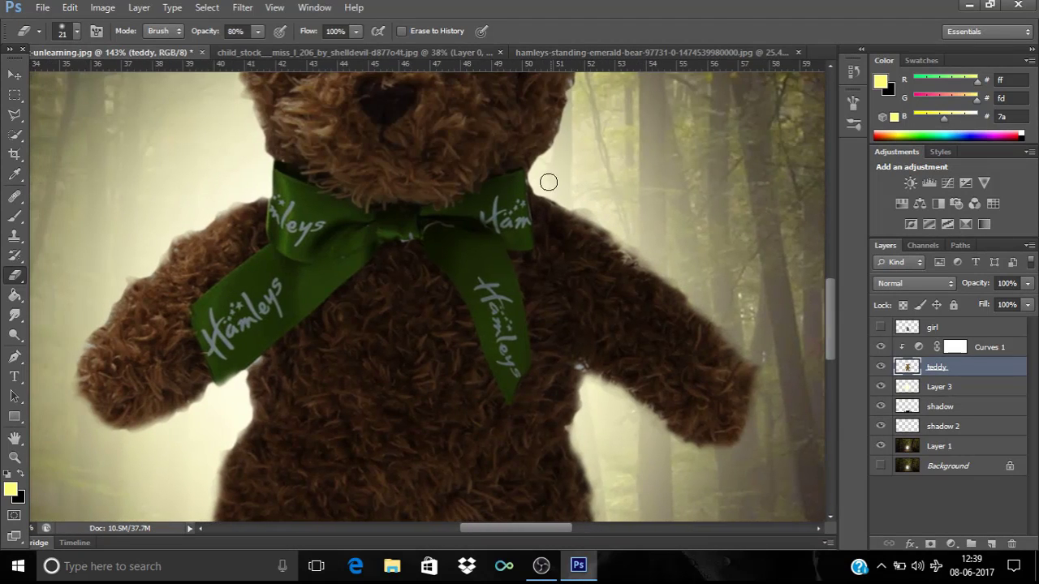
drag(539, 188, 566, 199)
drag(592, 139, 569, 330)
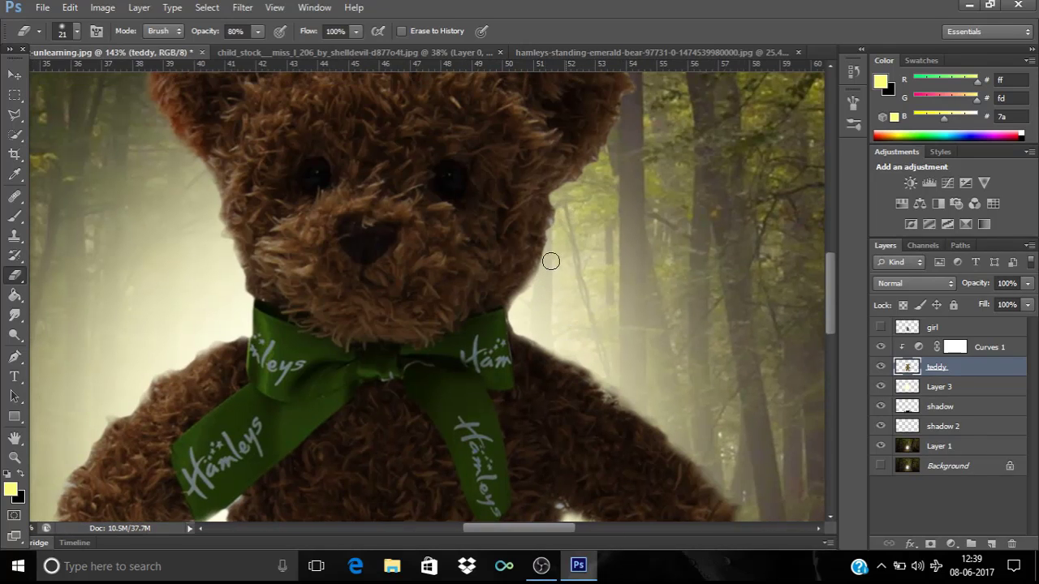
drag(589, 195, 626, 299)
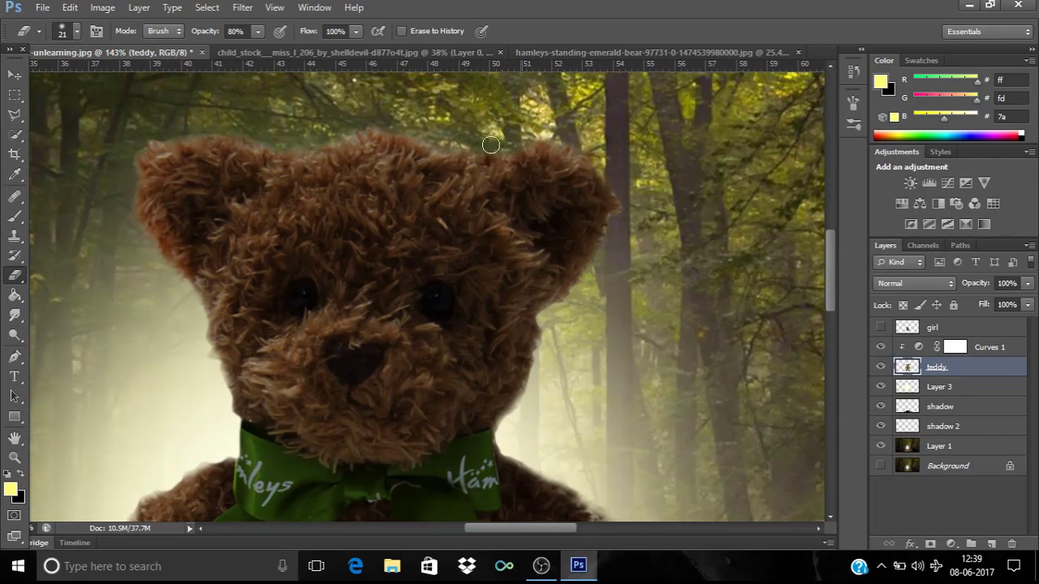
key(ctrl+0)
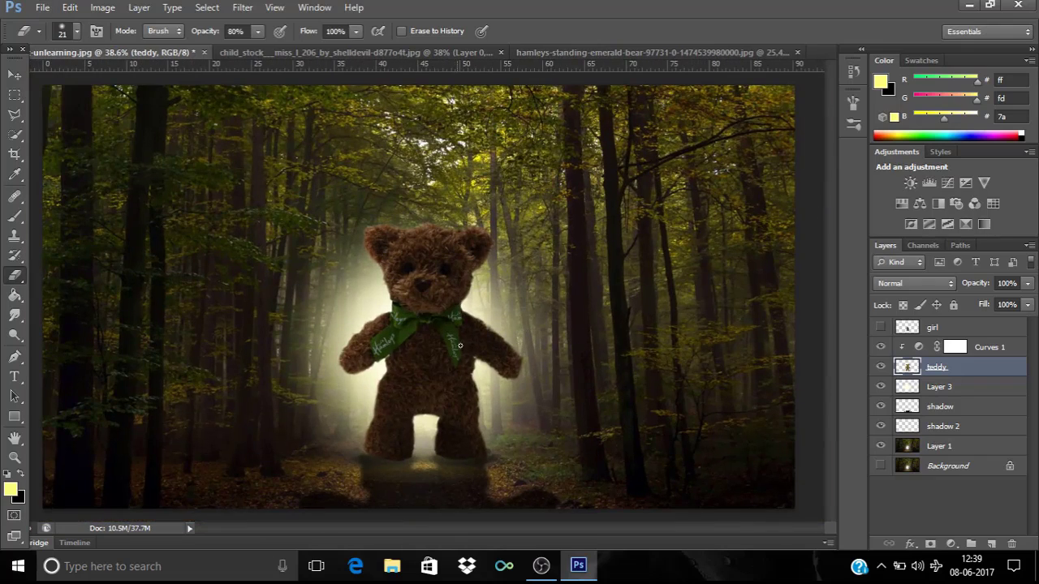
scroll(446, 429, down, 1)
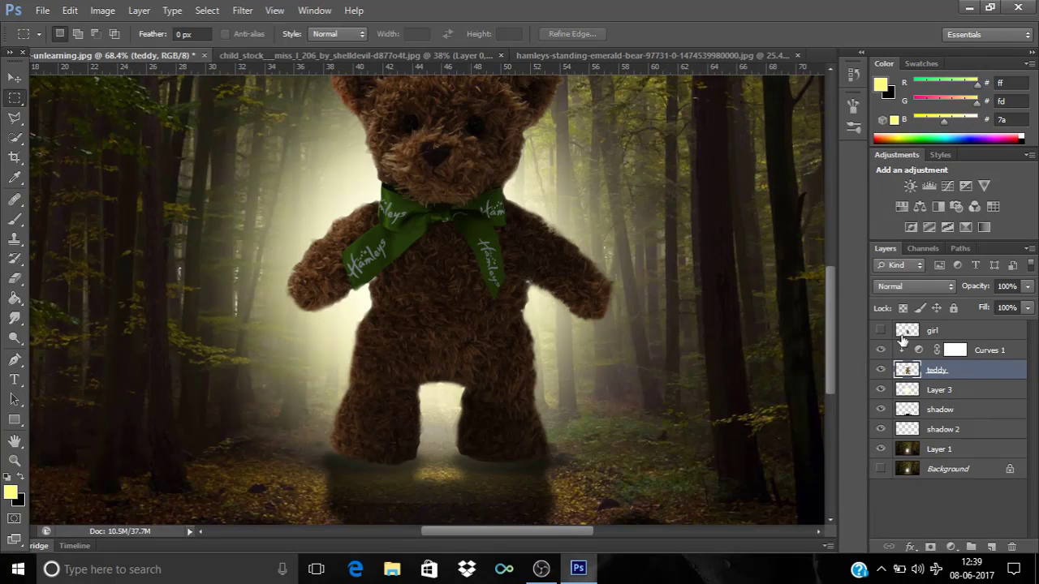
- Merge the Curves 1 adjustment layer with the teddy layer beneath it
key(ctrl+e)
click(979, 355)
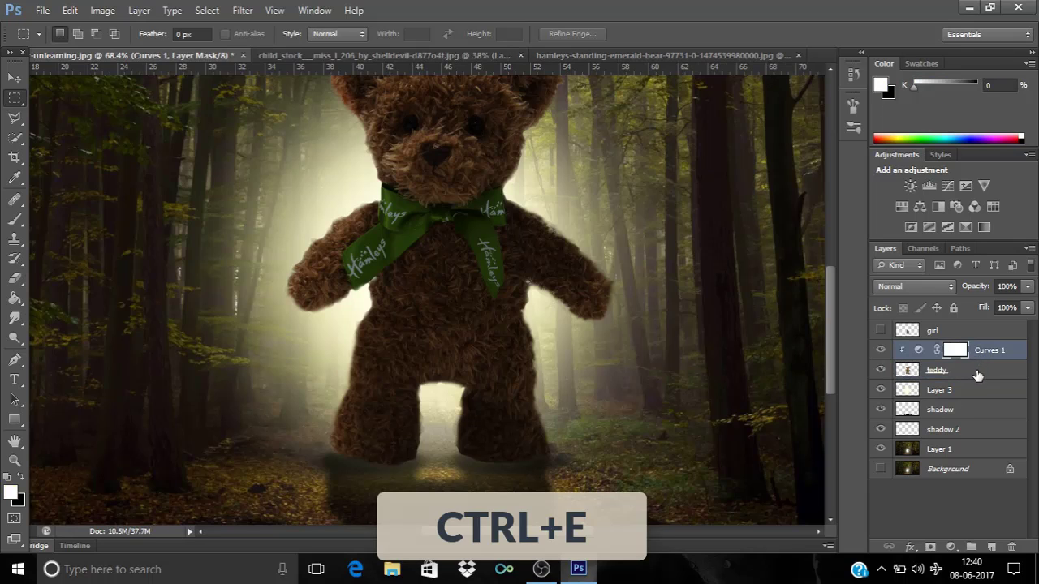
key(ctrl+e)
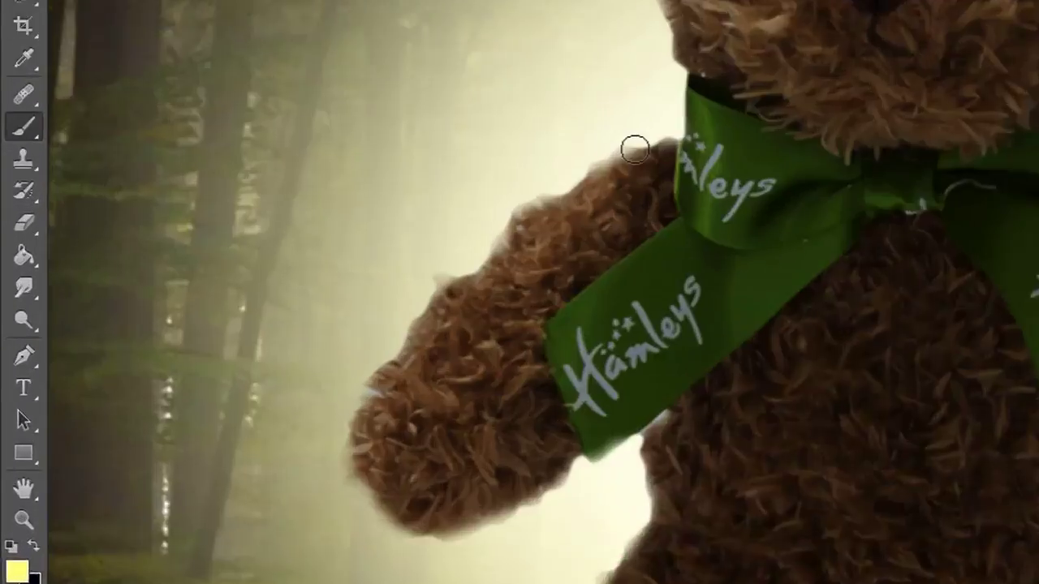
- Dodge the left side of the teddy's body and the inner edges of both legs, using brush size 58 and midtones at 50% exposure
click(13, 338)
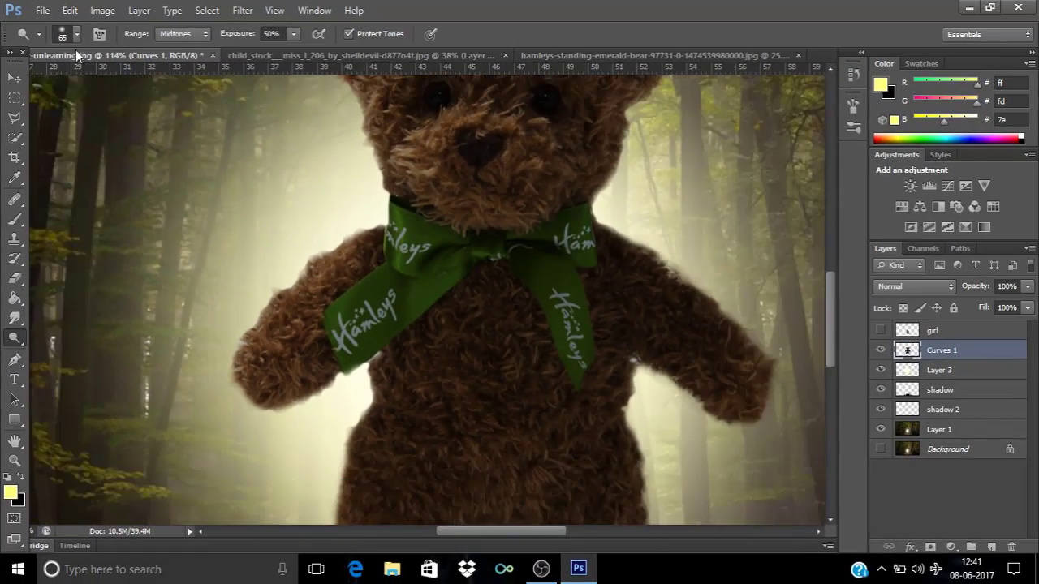
click(76, 33)
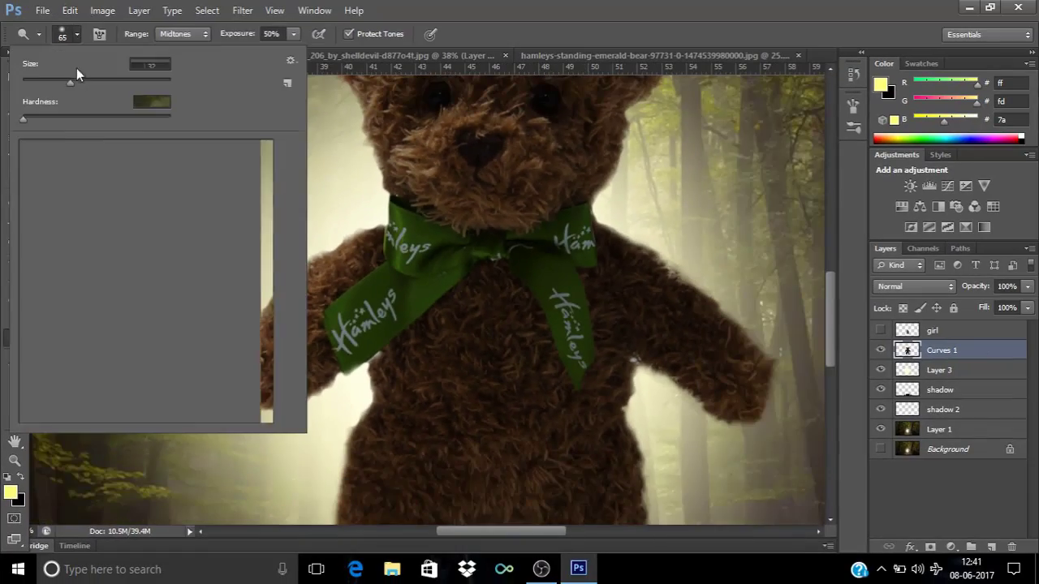
drag(67, 79, 64, 79)
key(Return)
scroll(341, 243, up, 1)
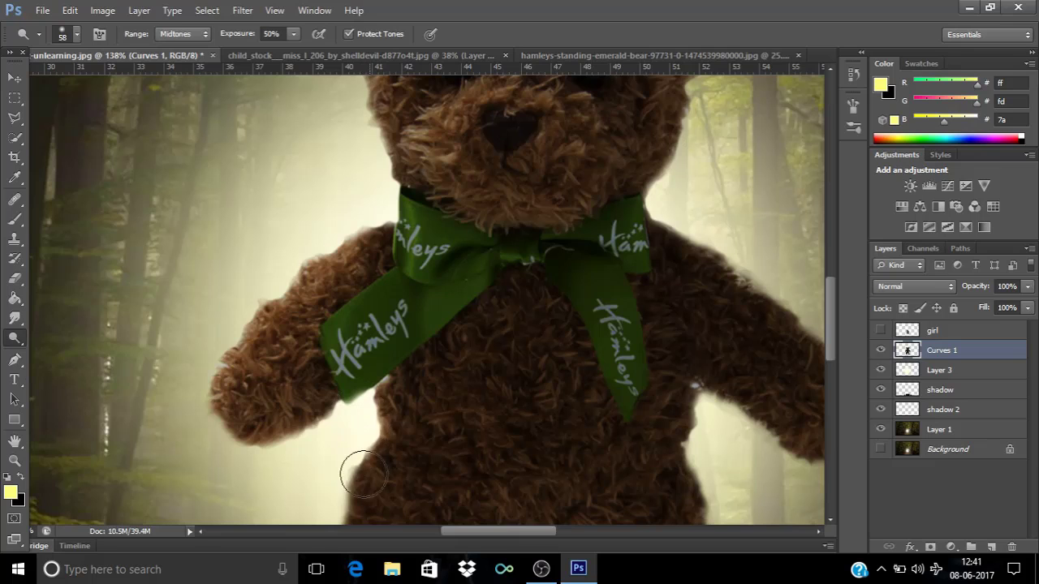
scroll(390, 278, down, 3)
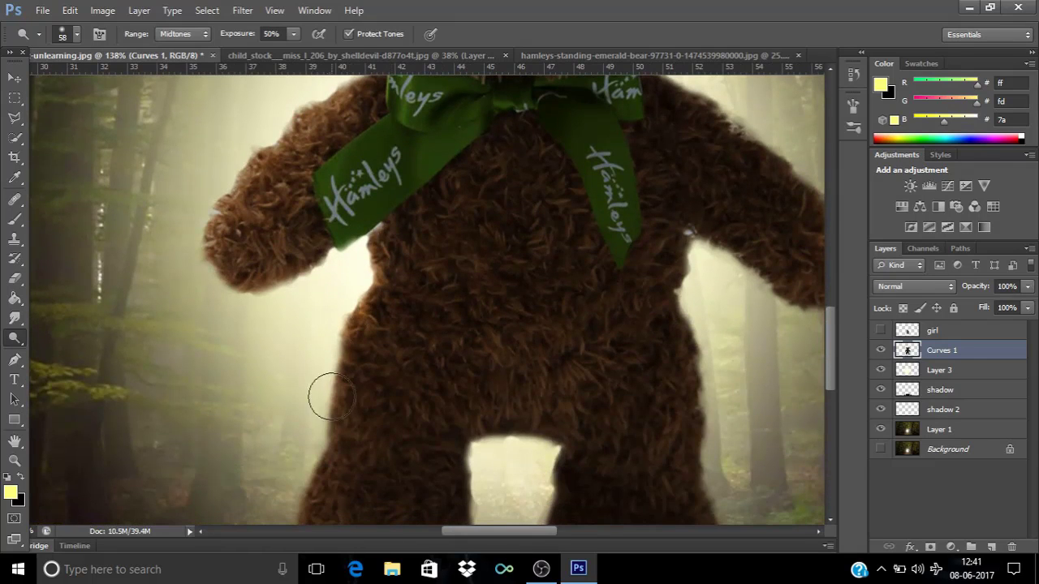
scroll(344, 457, down, 2)
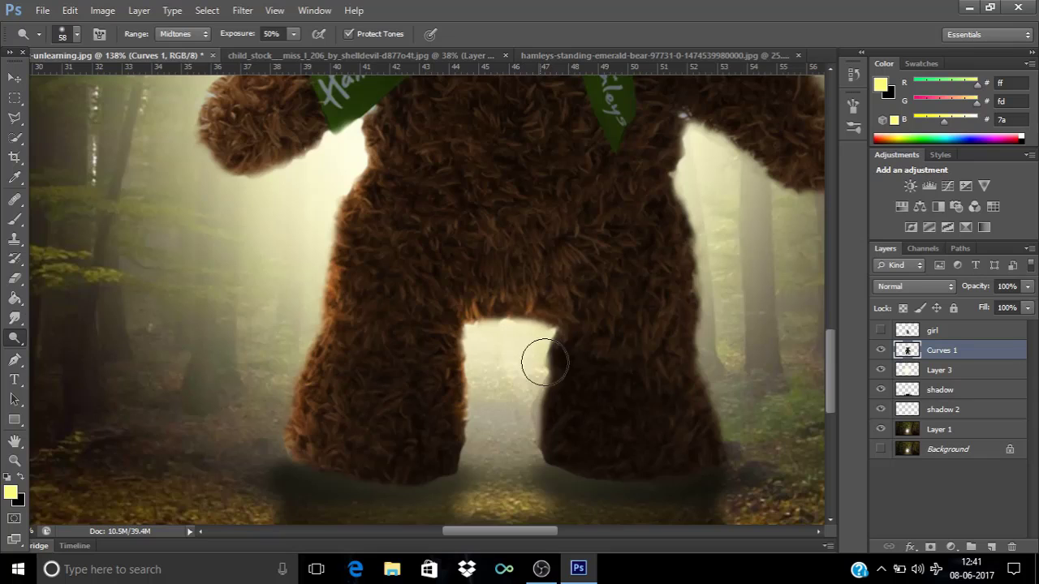
drag(546, 355, 545, 443)
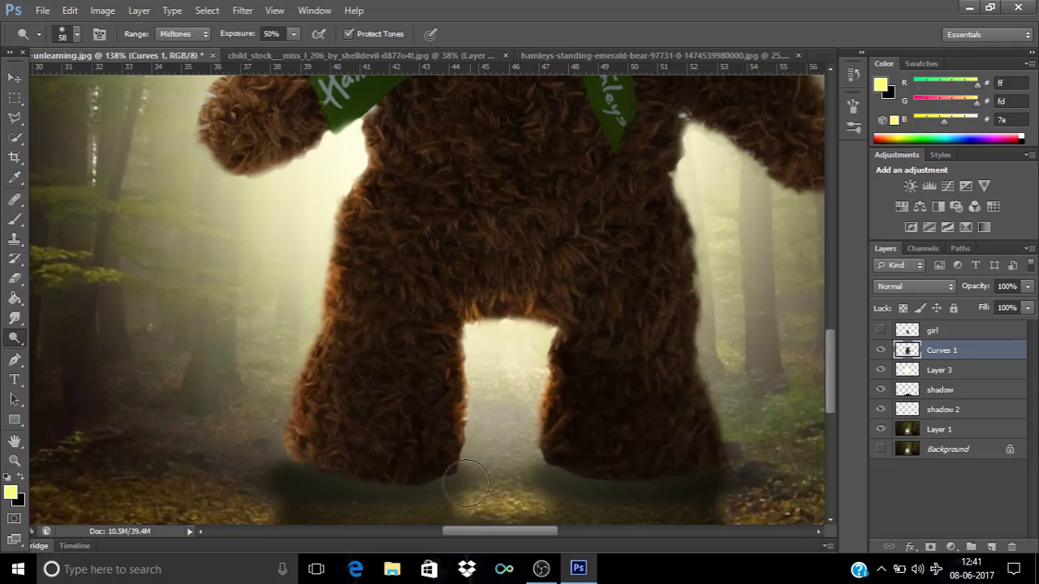
- Dodge the edges of the teddy's right side, arms, head and ears, and brighten the ribbon around its neck
scroll(622, 353, down, 3)
drag(622, 352, 502, 377)
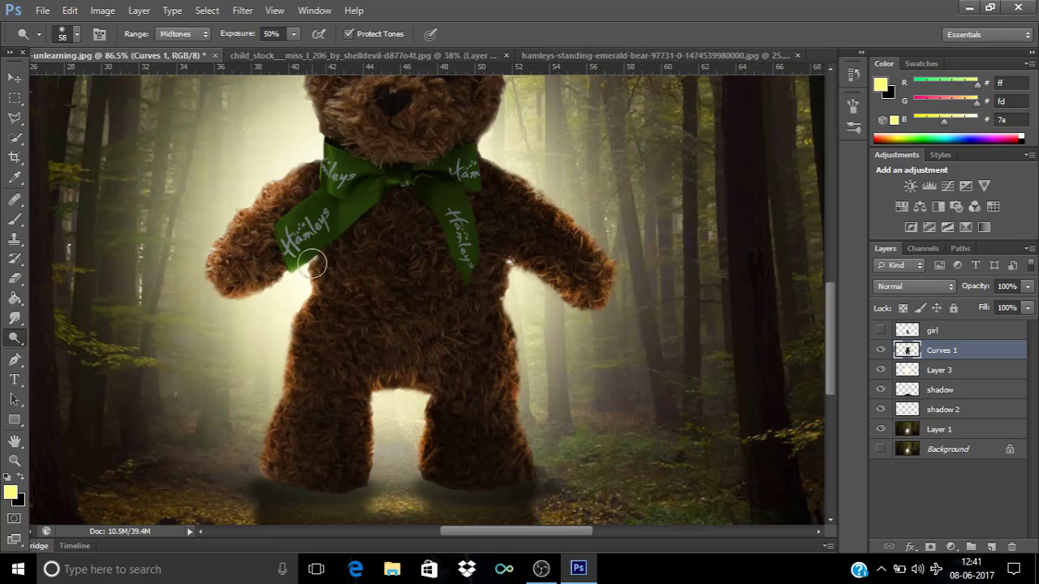
scroll(435, 348, up, 3)
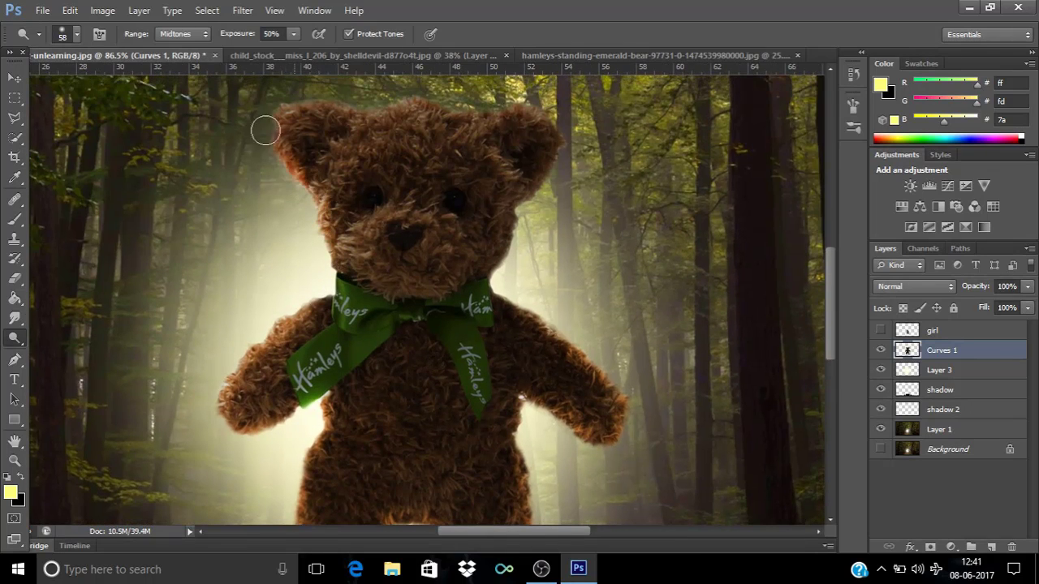
scroll(288, 175, up, 2)
mouse_move(299, 185)
mouse_down()
mouse_move(395, 186)
mouse_move(365, 193)
mouse_move(435, 182)
mouse_move(499, 196)
mouse_move(464, 193)
mouse_move(564, 187)
mouse_move(574, 248)
mouse_move(560, 215)
mouse_move(564, 251)
mouse_move(561, 240)
mouse_move(534, 305)
mouse_move(539, 270)
mouse_move(525, 276)
mouse_move(515, 339)
mouse_move(493, 382)
mouse_move(500, 349)
mouse_move(496, 370)
mouse_move(550, 421)
mouse_move(508, 388)
mouse_move(598, 429)
mouse_up()
mouse_move(308, 340)
mouse_down()
mouse_move(341, 345)
mouse_move(339, 375)
mouse_move(313, 394)
mouse_up()
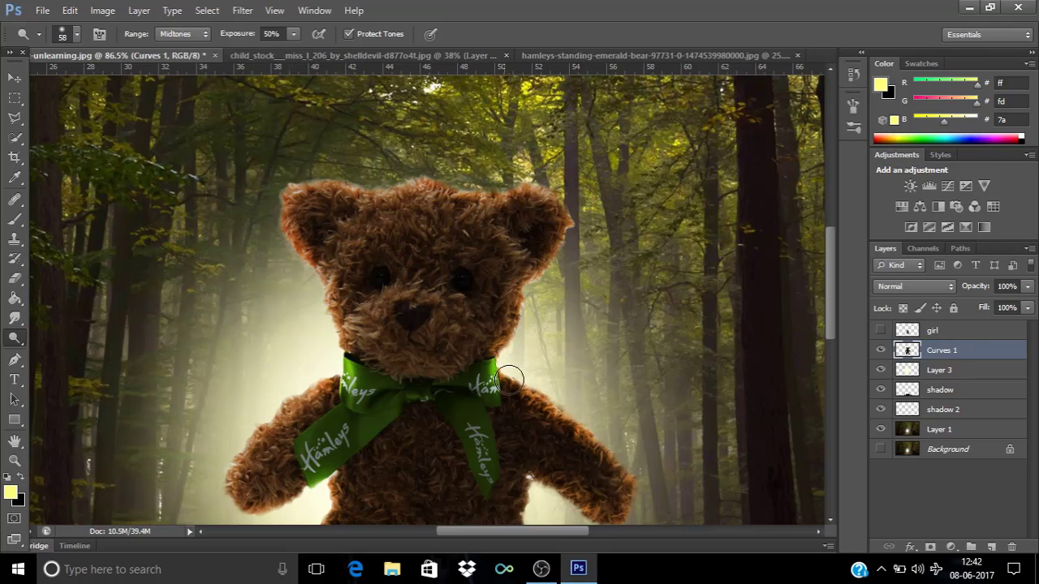
scroll(438, 258, down, 5)
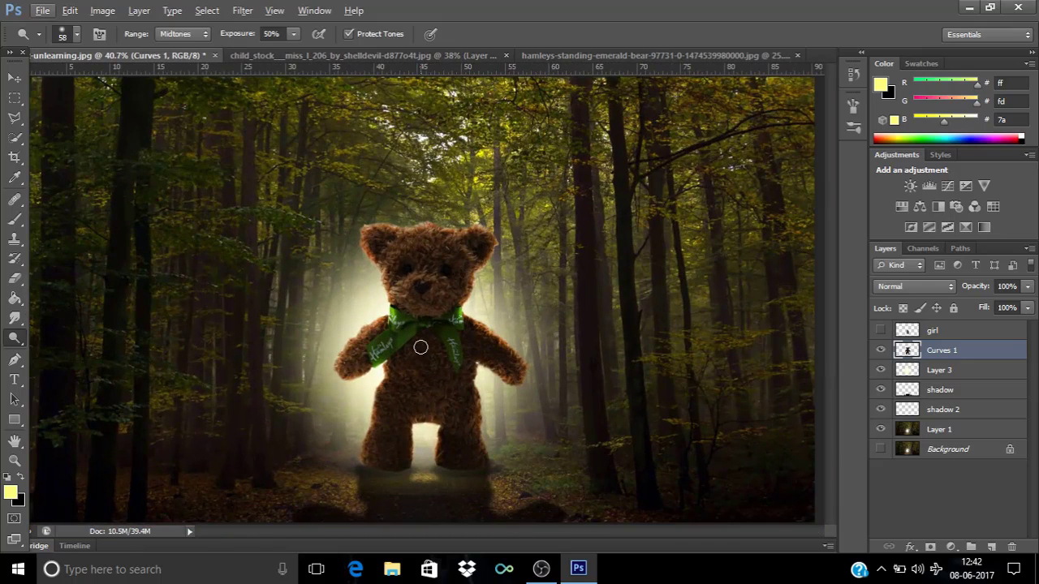
scroll(428, 295, up, 2)
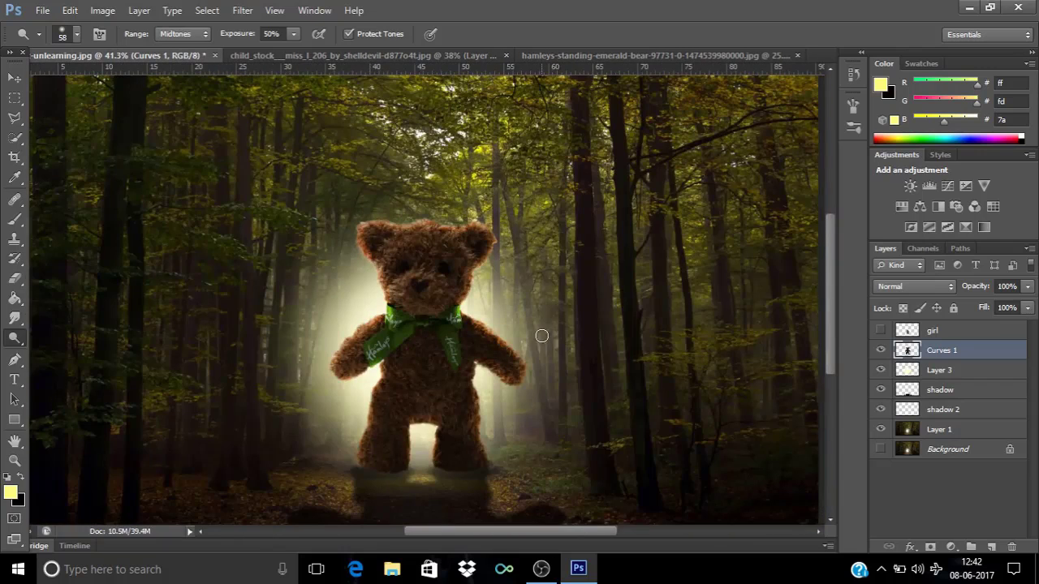
scroll(541, 335, down, 1)
- Show the girl layer and move the girl down in front of the teddy
click(881, 330)
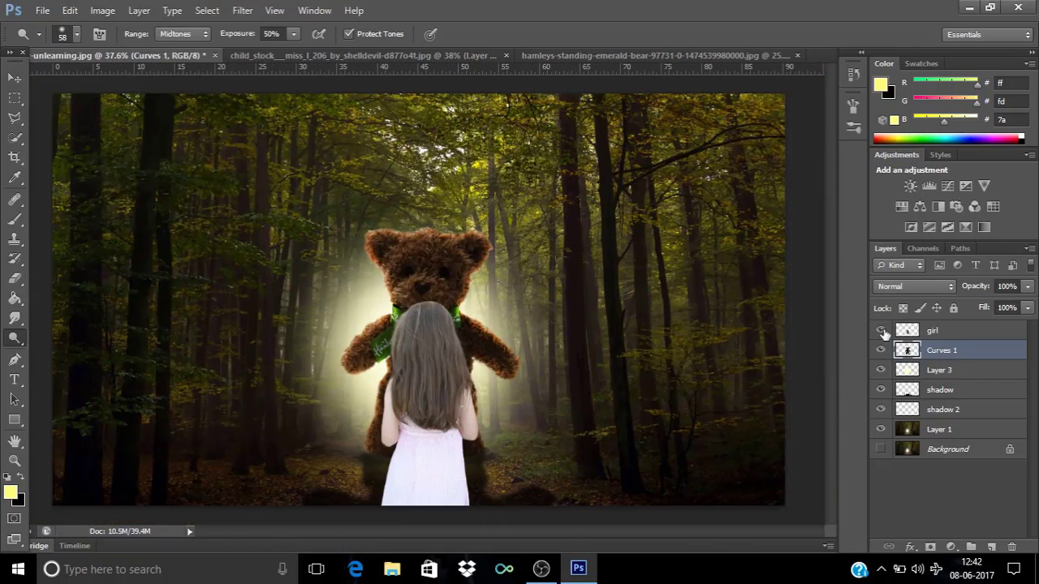
click(913, 333)
click(14, 77)
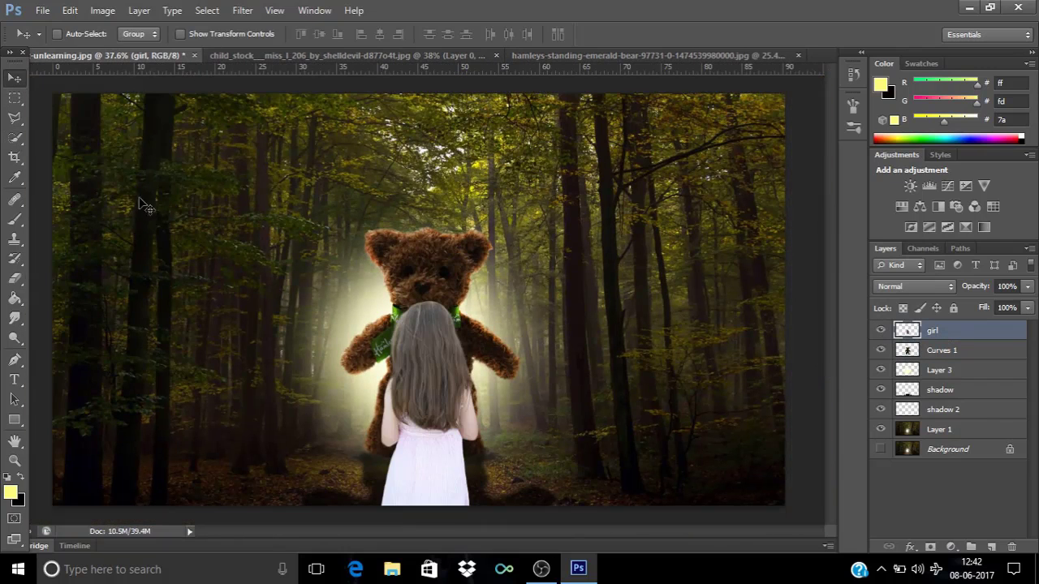
drag(418, 329, 424, 368)
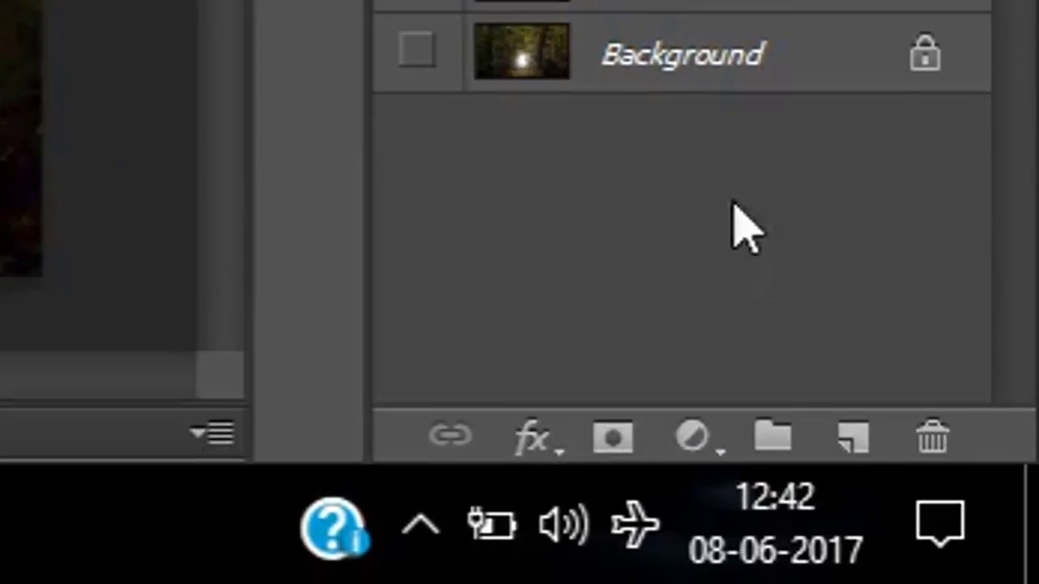
- Add a Curves adjustment layer above the girl and clip it to the girl layer
click(951, 547)
click(599, 221)
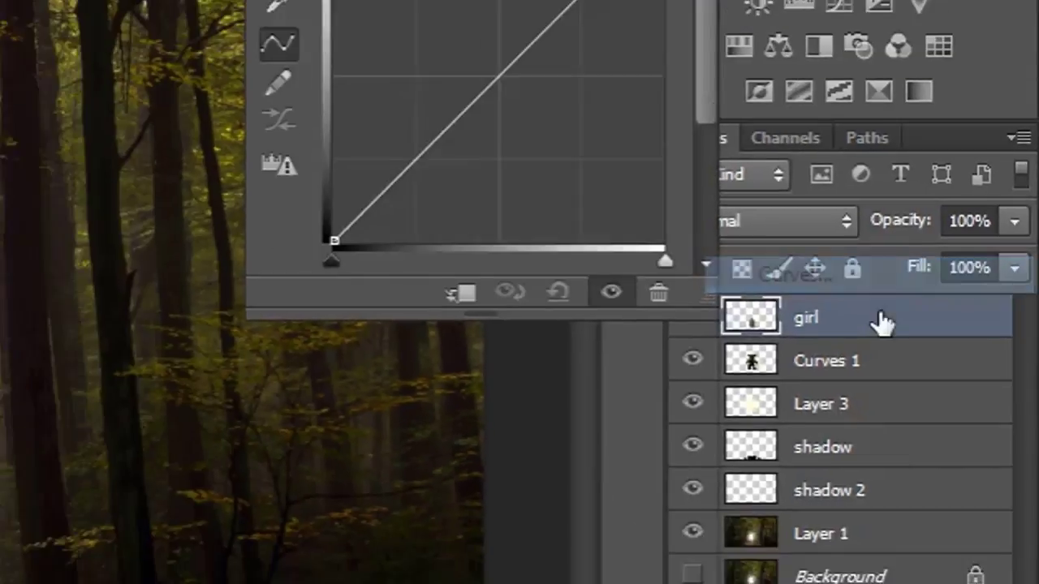
right_click(974, 331)
click(844, 216)
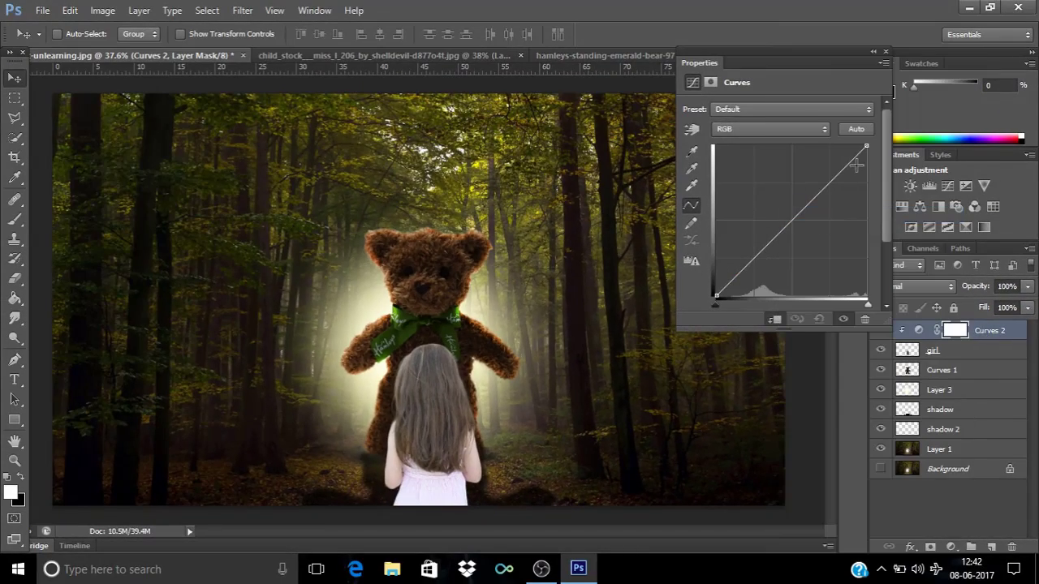
- Lower the curve's white endpoint and bend the RGB curve downward to darken the girl almost to a silhouette
drag(869, 147, 943, 233)
mouse_move(849, 268)
mouse_down()
mouse_move(819, 264)
mouse_move(843, 256)
mouse_up()
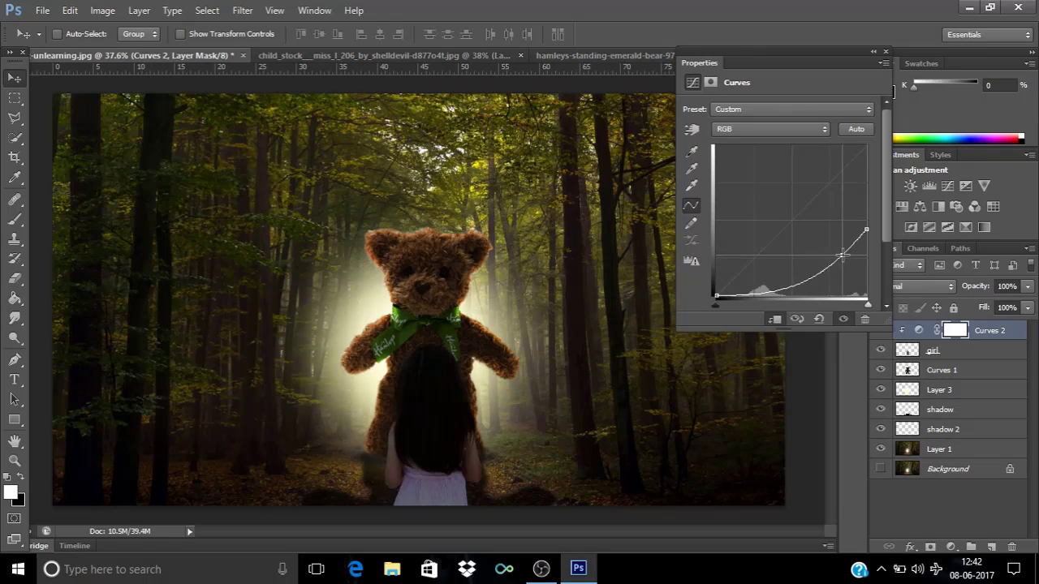
click(887, 52)
- Add an Inner Glow to the girl layer with size 18 px, choke 0% and range 100%
click(971, 351)
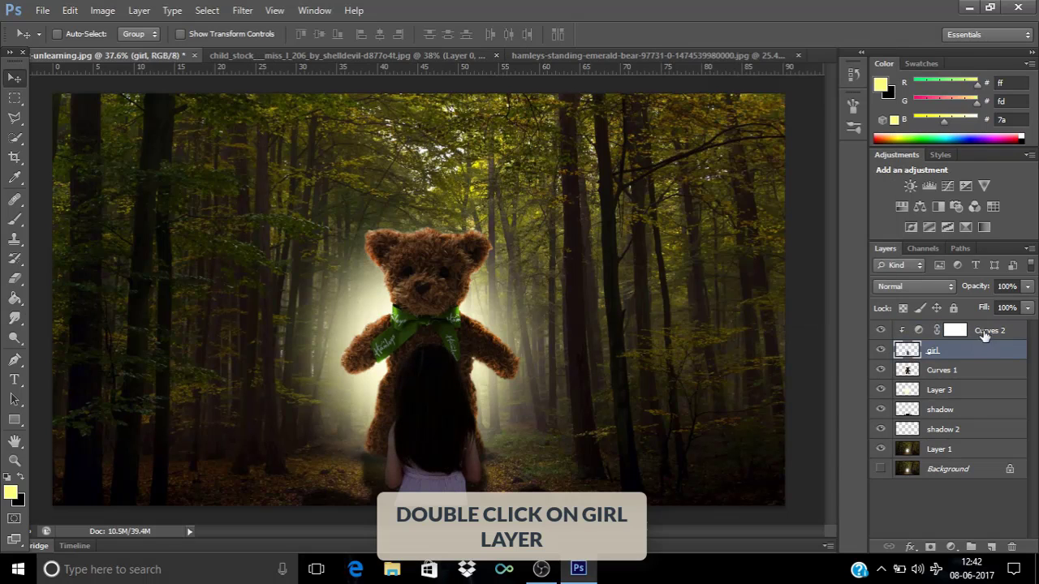
double_click(975, 356)
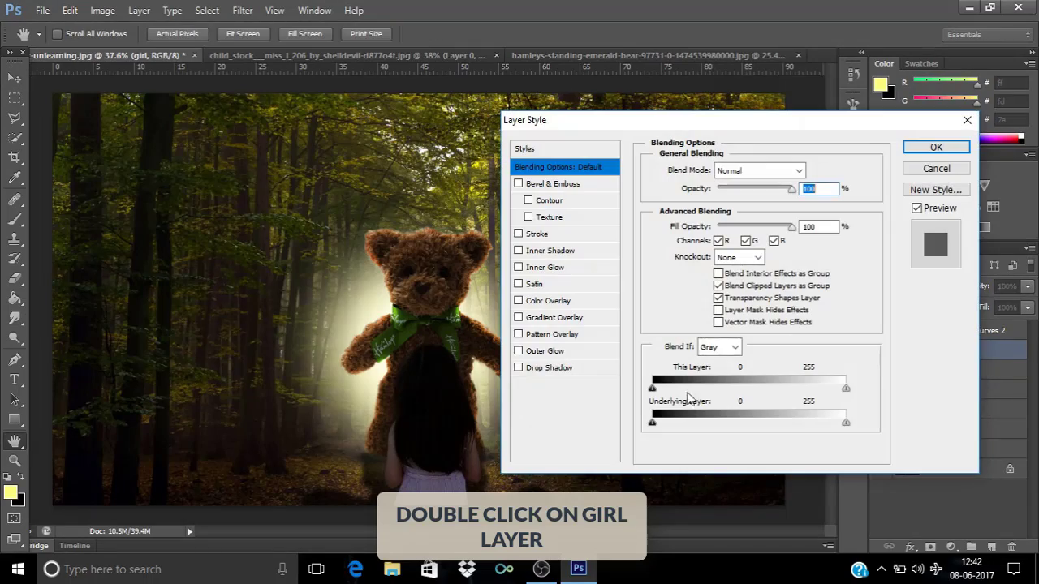
click(540, 250)
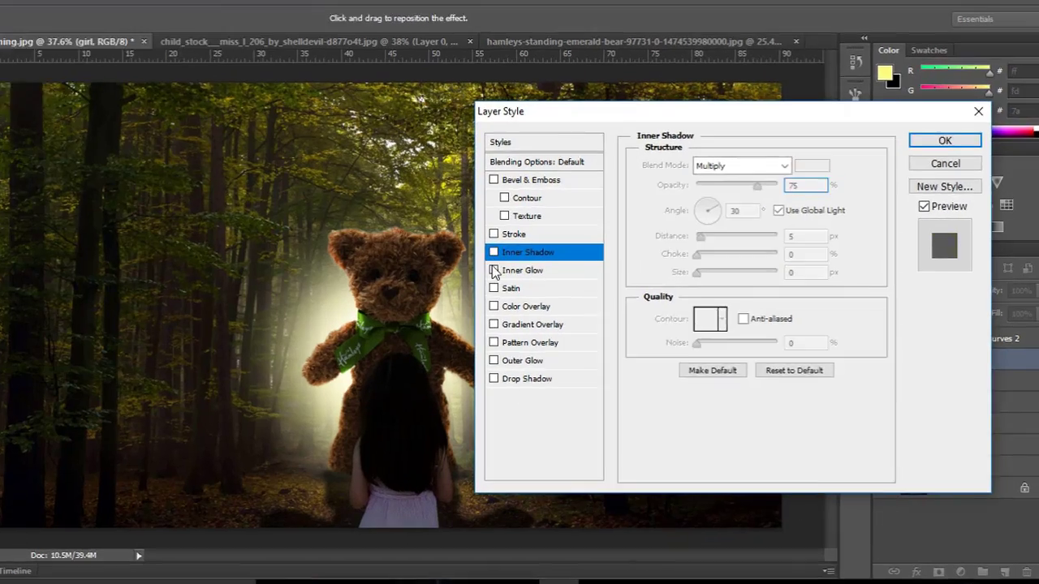
click(493, 271)
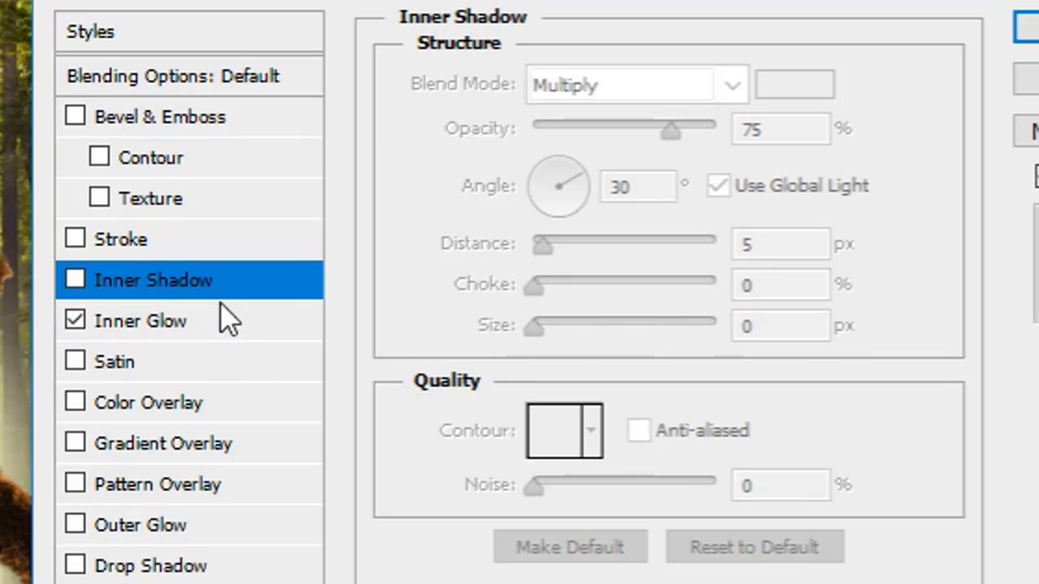
click(278, 333)
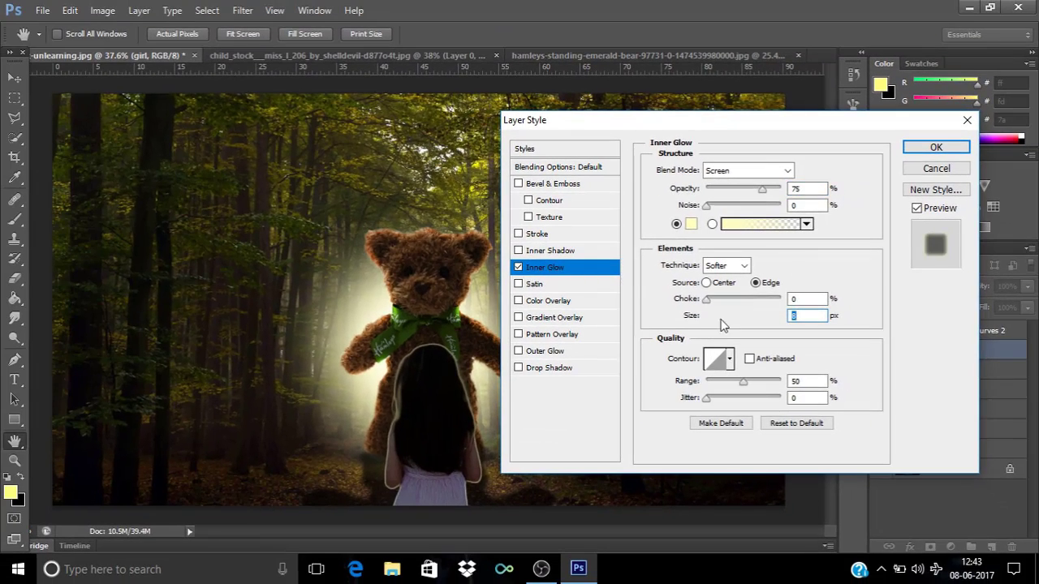
drag(709, 323, 714, 321)
drag(742, 382, 781, 382)
mouse_move(715, 318)
mouse_down()
mouse_move(723, 322)
mouse_move(716, 316)
mouse_up()
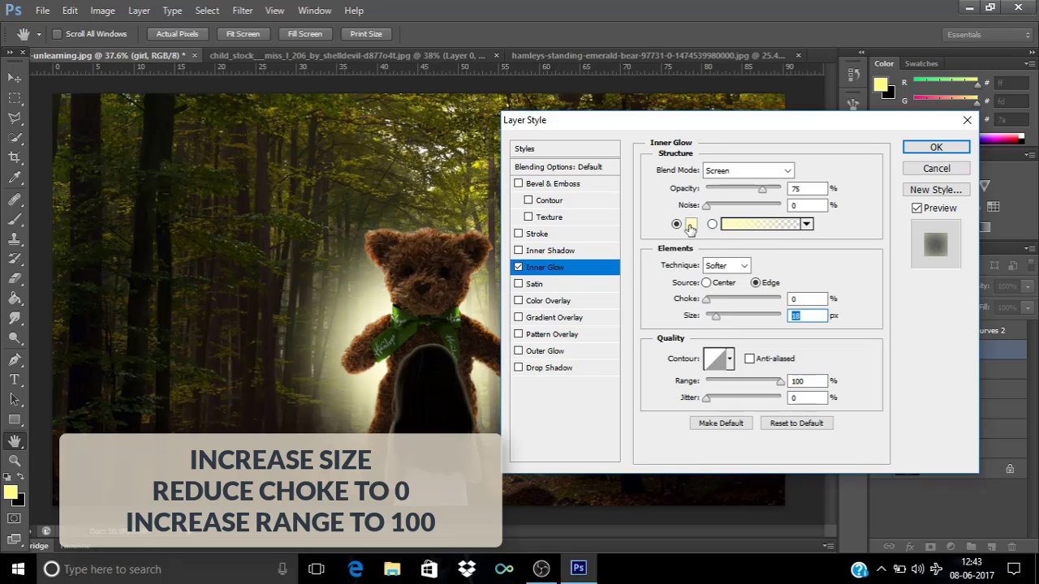
- Set the girl's inner glow color to pale yellow fafaae and apply the layer style
click(690, 224)
mouse_move(661, 86)
mouse_down()
mouse_move(628, 72)
mouse_move(667, 84)
mouse_up()
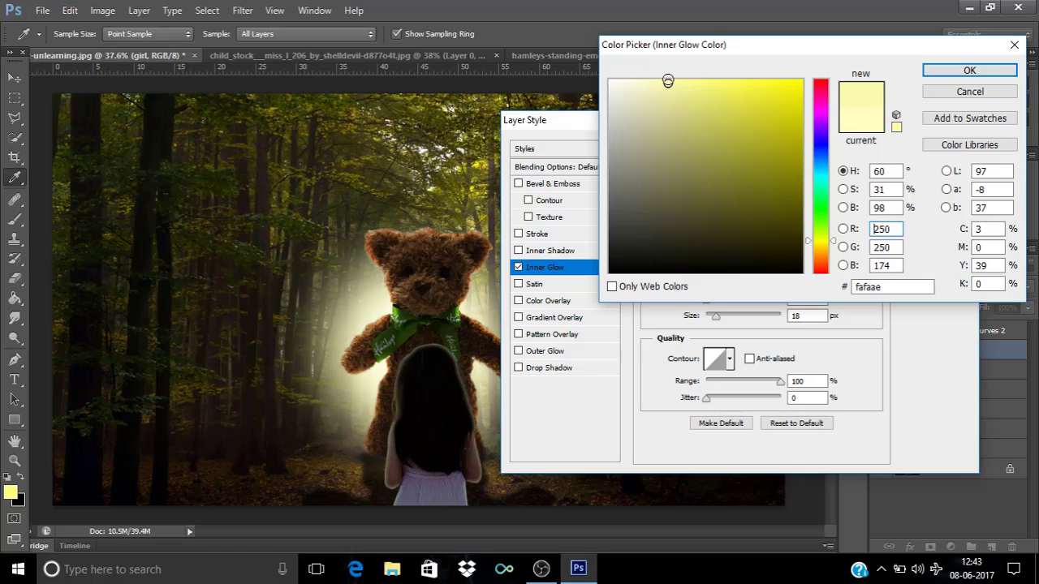
click(967, 74)
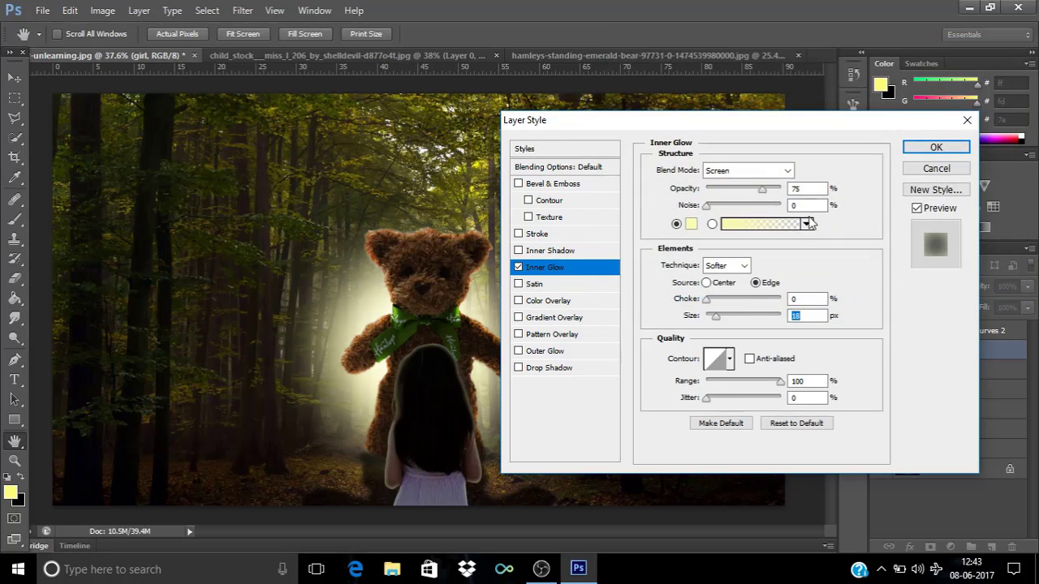
key(Return)
- Merge the girl layer with its clipped Curves 2 adjustment into one layer
scroll(516, 384, up, 4)
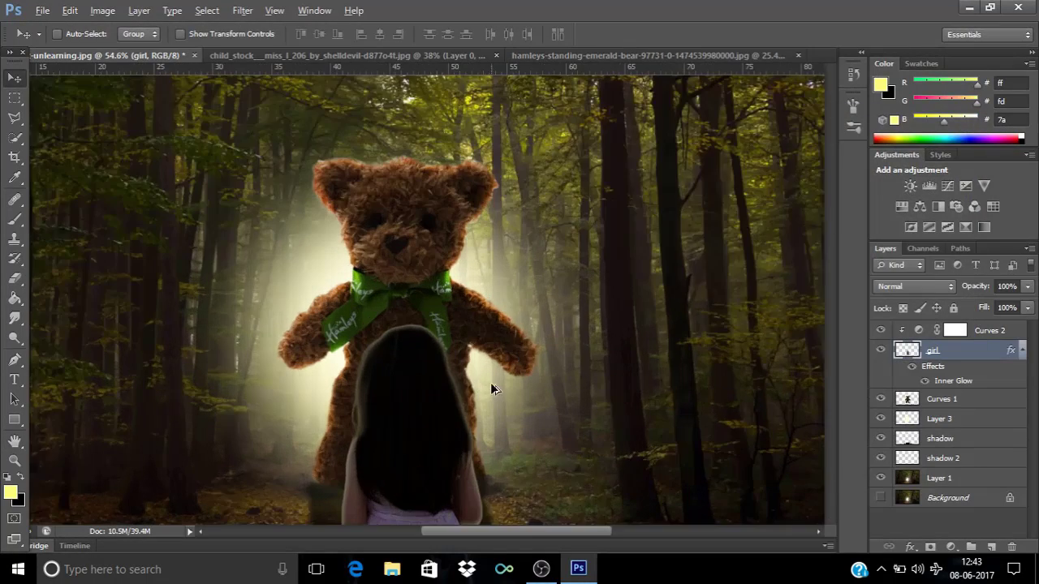
scroll(460, 261, up, 2)
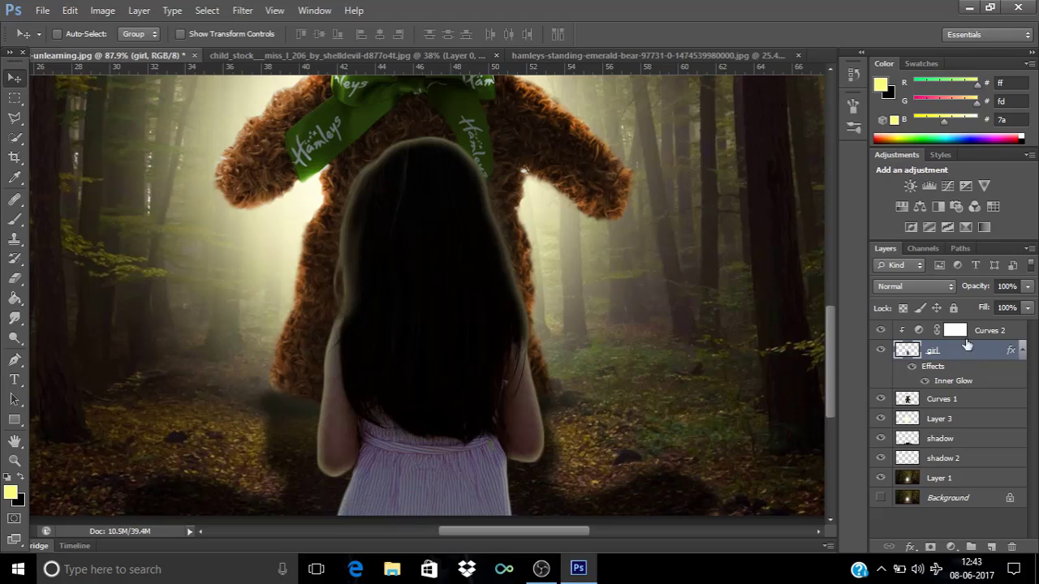
shift+click(997, 332)
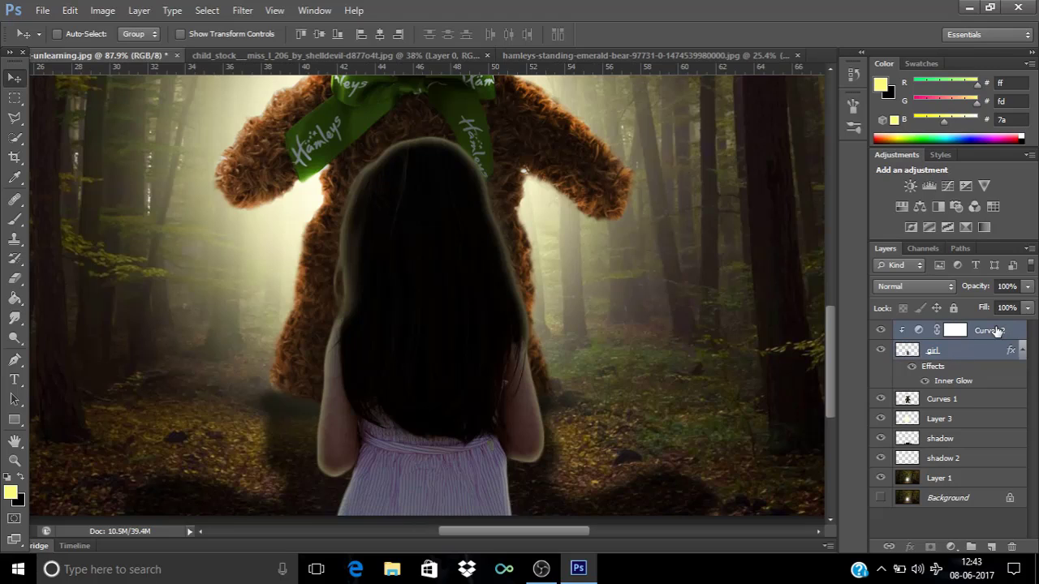
key(ctrl+e)
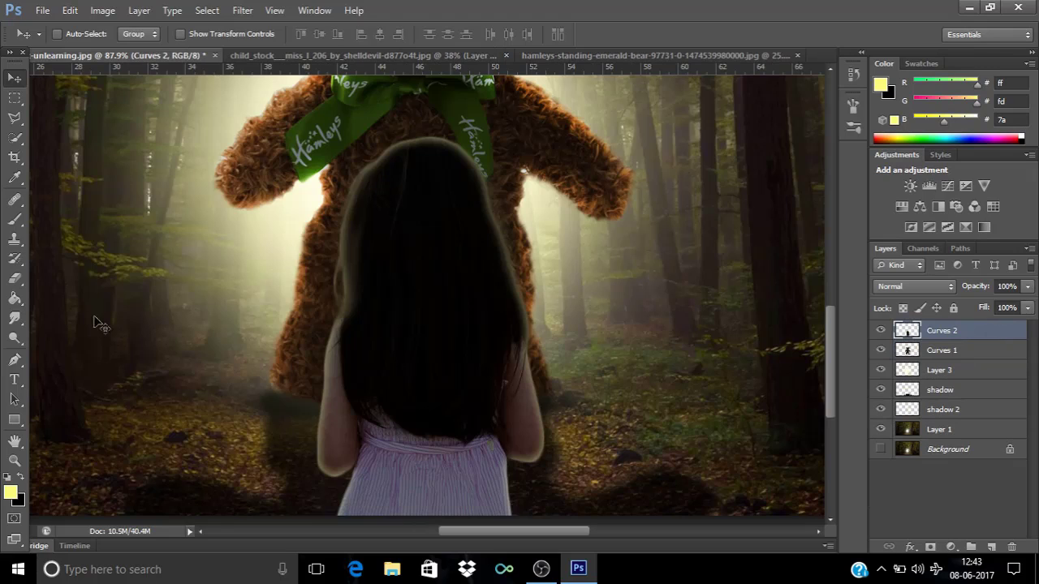
- Dodge the outer edges of the girl's hair, arms and dress with midtones range and 50% exposure
click(15, 338)
mouse_move(338, 250)
mouse_down()
mouse_move(320, 449)
mouse_move(328, 479)
mouse_move(355, 493)
mouse_move(343, 485)
mouse_move(339, 516)
mouse_up()
mouse_move(519, 483)
mouse_down()
mouse_move(550, 432)
mouse_move(552, 465)
mouse_move(536, 402)
mouse_move(546, 424)
mouse_move(546, 400)
mouse_move(515, 324)
mouse_move(537, 351)
mouse_move(510, 246)
mouse_move(518, 281)
mouse_up()
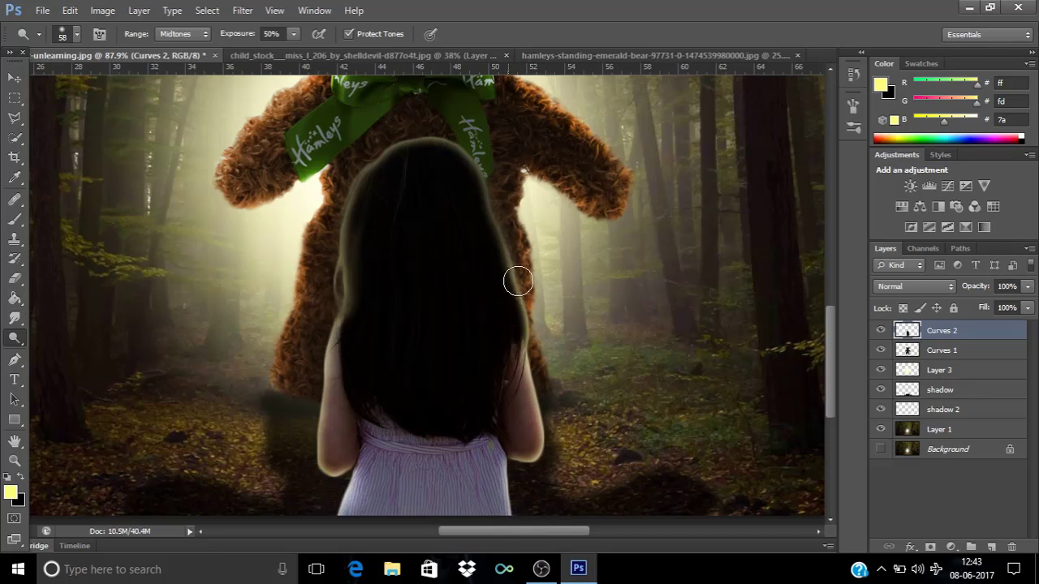
mouse_move(470, 160)
mouse_down()
mouse_move(491, 225)
mouse_move(476, 165)
mouse_move(421, 130)
mouse_move(430, 141)
mouse_move(390, 141)
mouse_move(369, 158)
mouse_move(333, 224)
mouse_move(352, 189)
mouse_move(317, 479)
mouse_up()
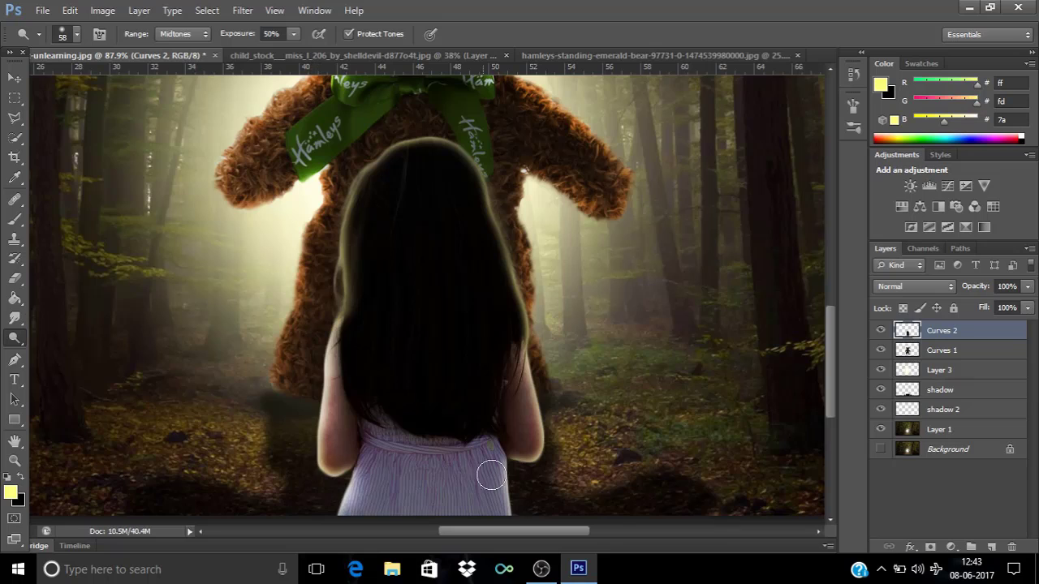
- Burn the girl's dress and the inner areas of her hair at 50% exposure in the midtones
right_click(18, 345)
click(70, 353)
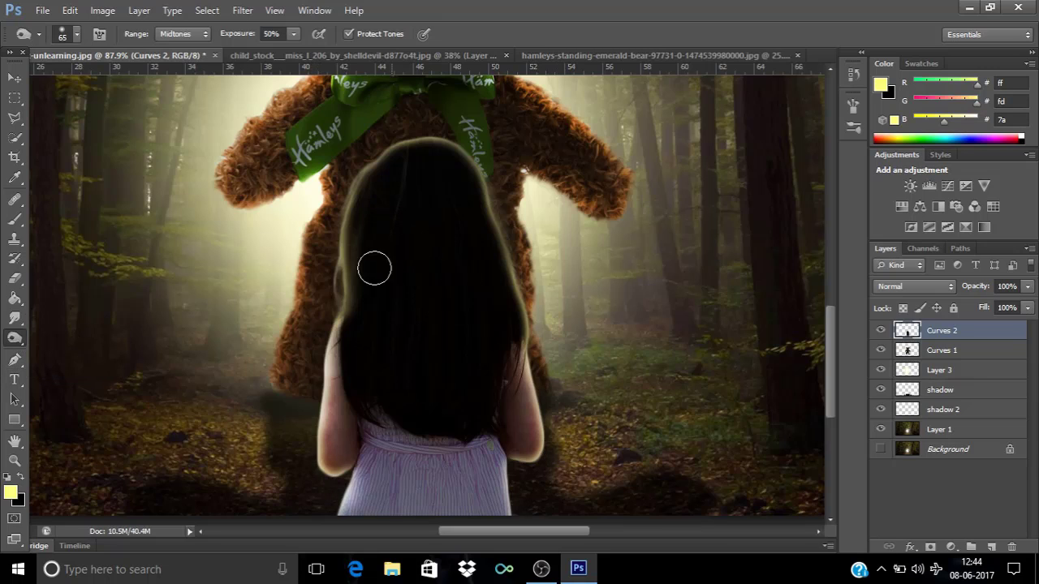
mouse_move(408, 420)
mouse_down()
mouse_move(400, 446)
mouse_move(441, 415)
mouse_move(470, 427)
mouse_move(487, 479)
mouse_up()
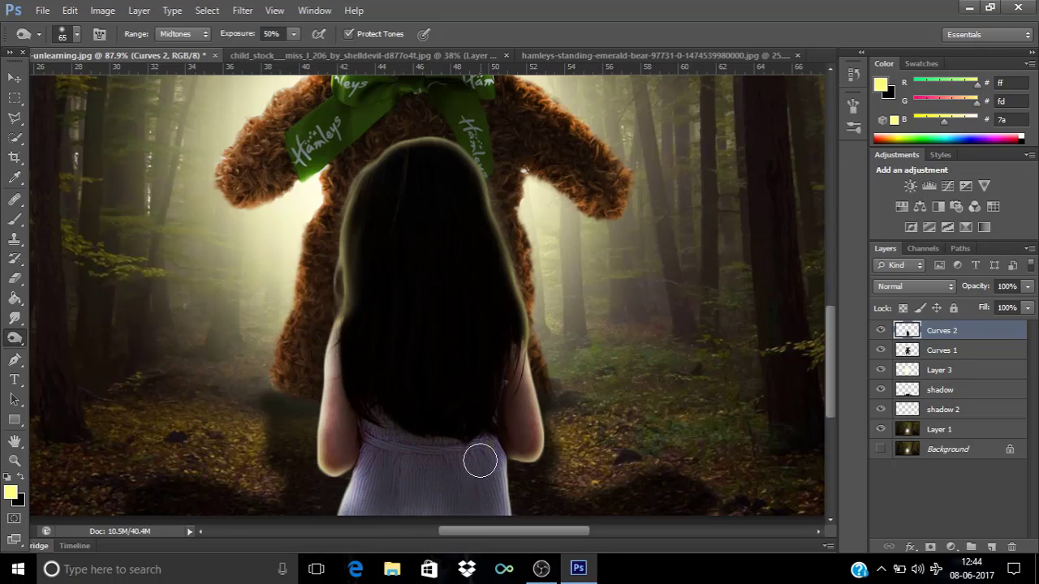
mouse_move(432, 429)
mouse_down()
mouse_move(365, 366)
mouse_move(349, 395)
mouse_move(360, 446)
mouse_move(381, 449)
mouse_move(424, 492)
mouse_move(468, 480)
mouse_move(503, 416)
mouse_up()
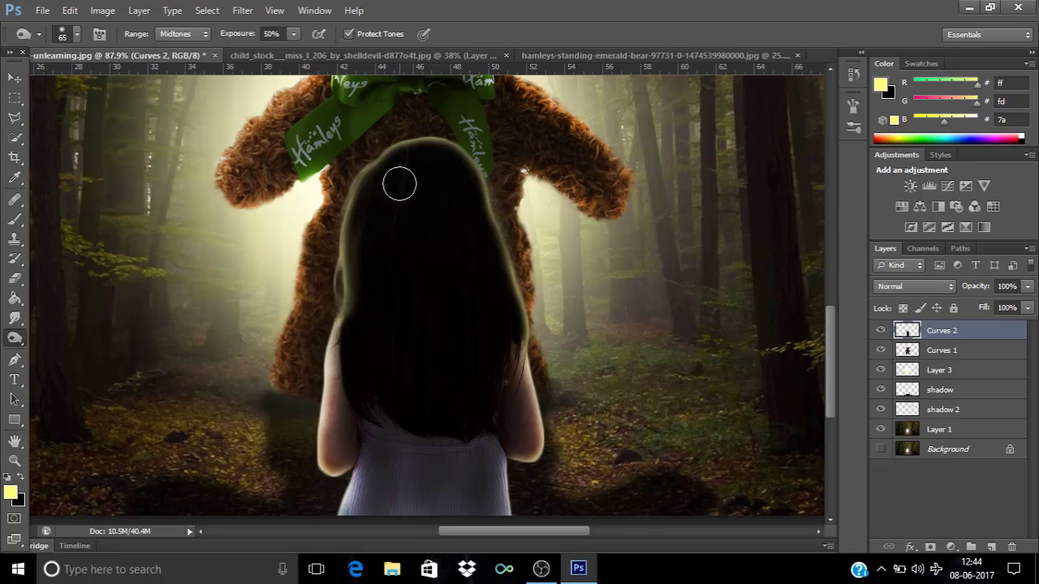
scroll(482, 399, down, 5)
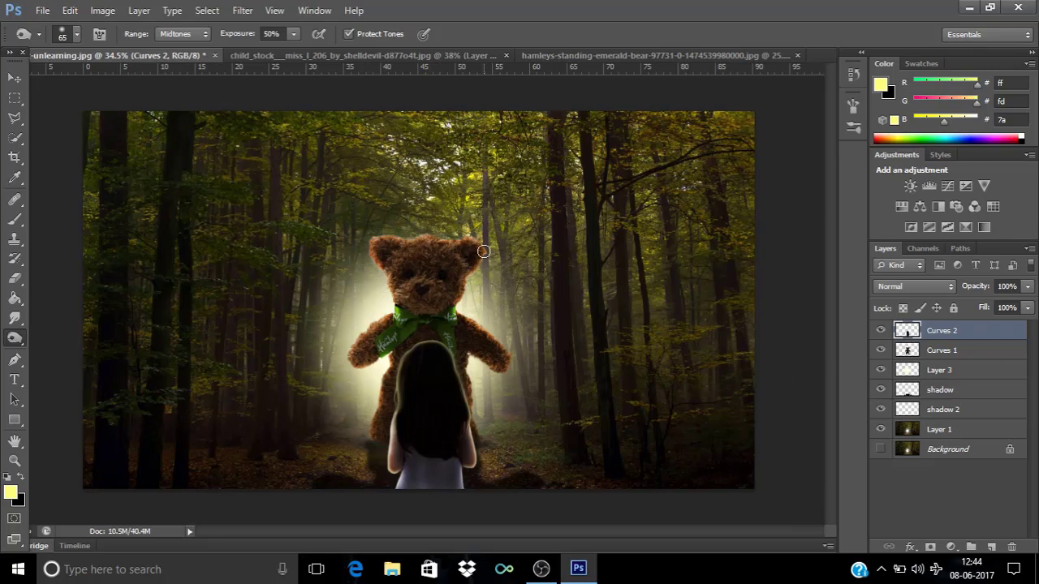
- Apply Hue/Saturation to the teddy layer Curves 1 with saturation +6 and lightness -20, and turn on the CMYK color proof
scroll(456, 261, up, 2)
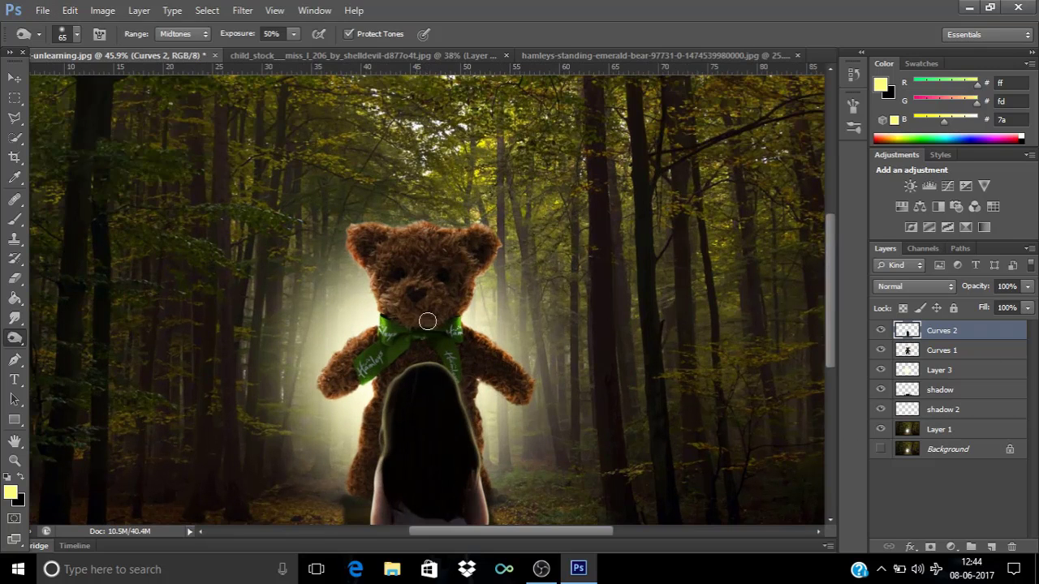
click(939, 353)
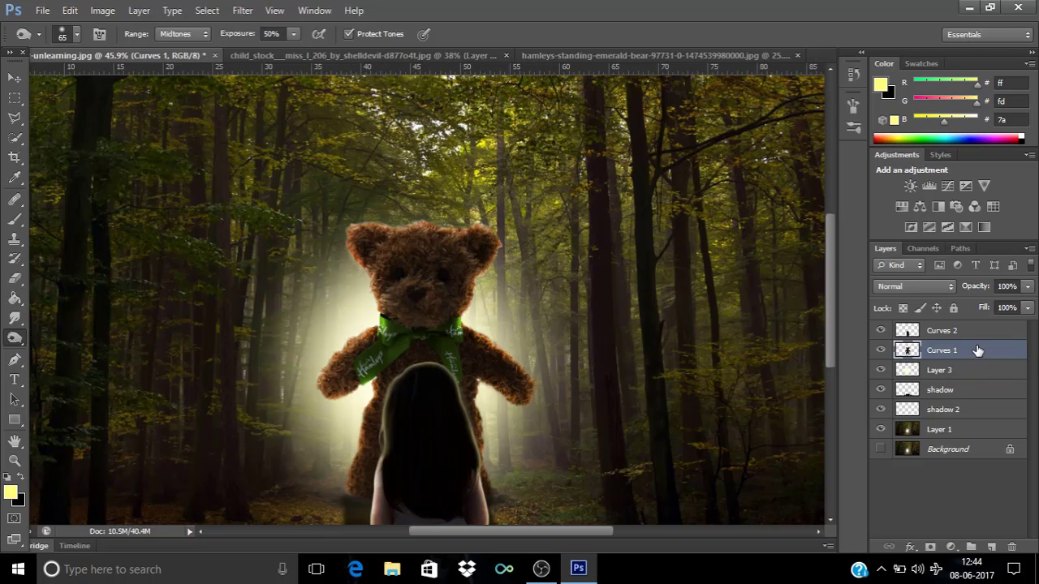
scroll(600, 333, down, 3)
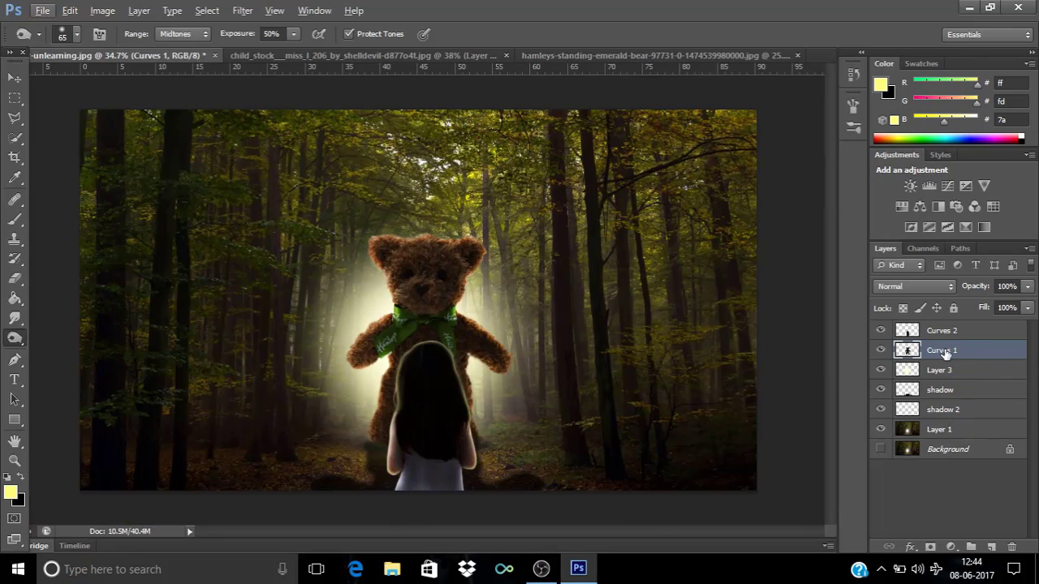
key(ctrl+u)
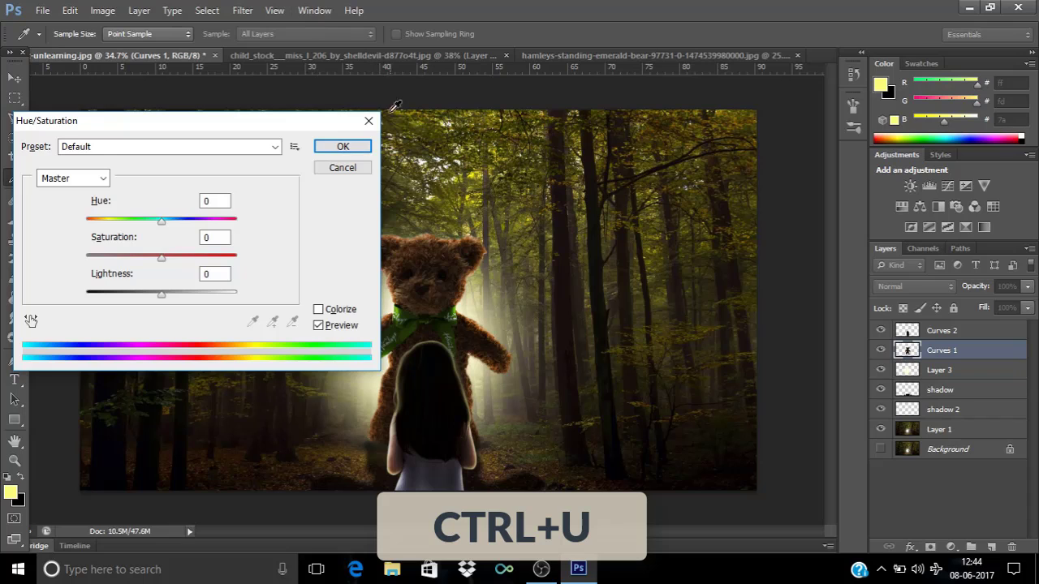
drag(233, 124, 841, 78)
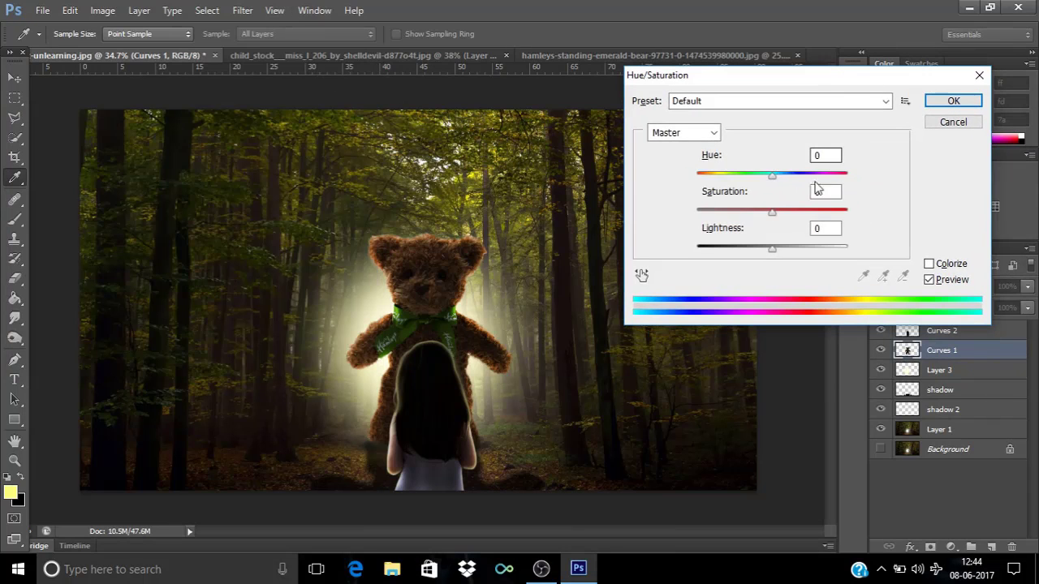
mouse_move(772, 211)
mouse_down()
mouse_move(746, 211)
mouse_move(773, 211)
mouse_move(761, 211)
mouse_up()
mouse_move(772, 247)
mouse_down()
mouse_move(763, 249)
mouse_move(800, 246)
mouse_move(759, 249)
mouse_up()
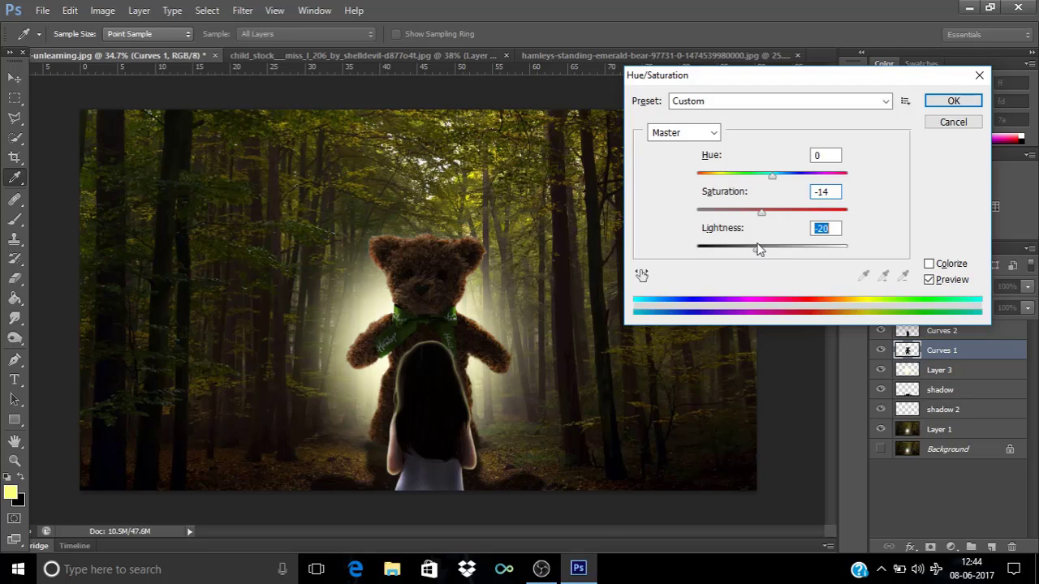
mouse_move(765, 213)
mouse_down()
mouse_move(793, 218)
mouse_move(776, 217)
mouse_up()
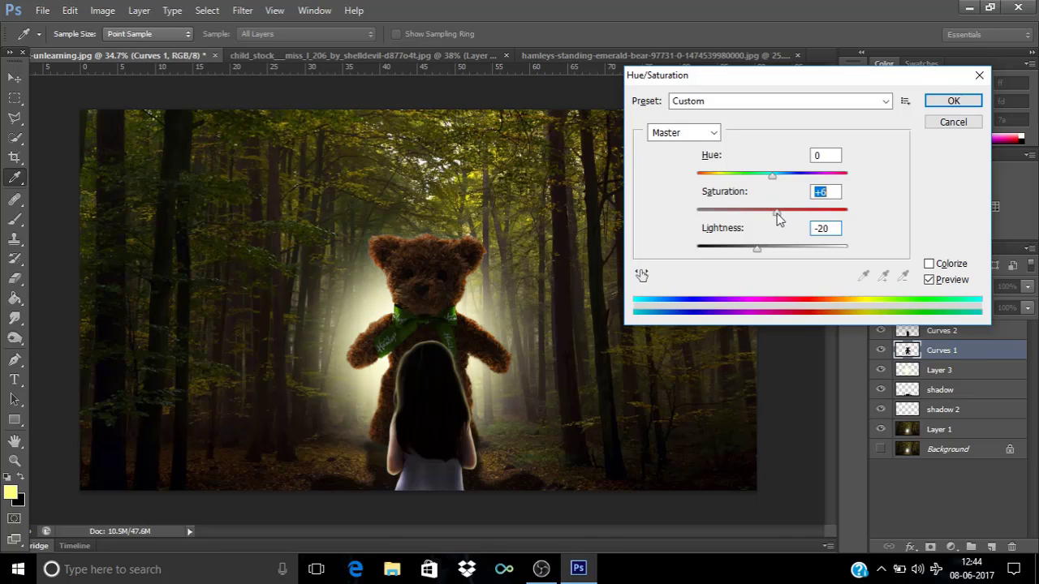
click(953, 101)
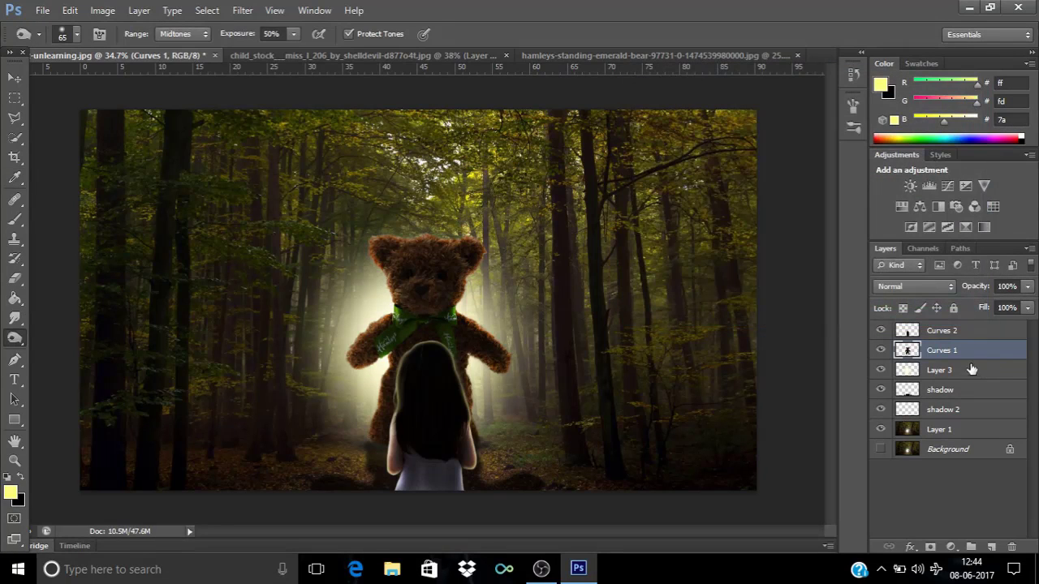
key(ctrl+y)
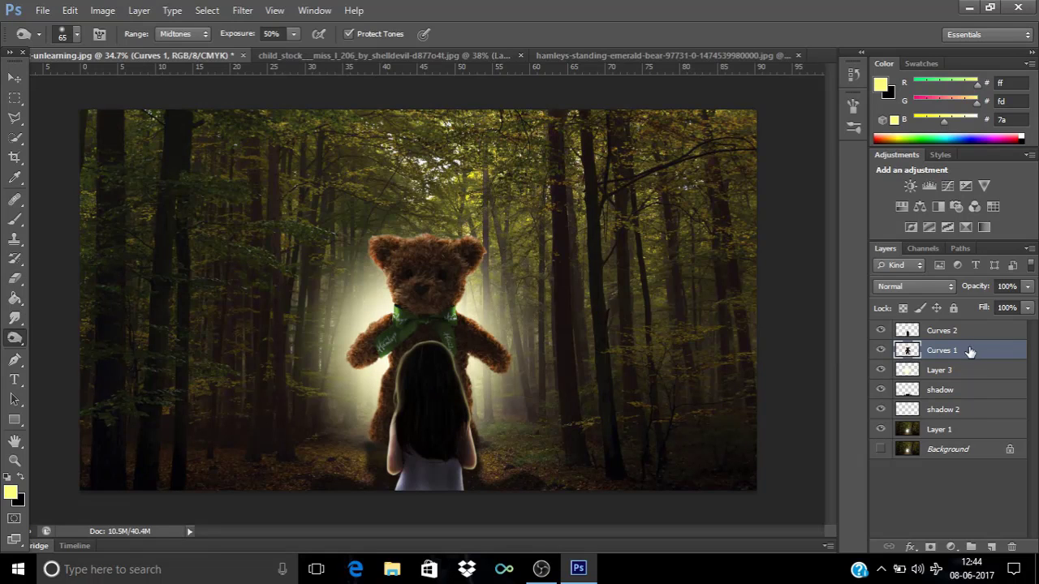
- Add a Color Balance adjustment layer above the teddy, shift its midtones to green +19, and clip it to the teddy layer
click(950, 547)
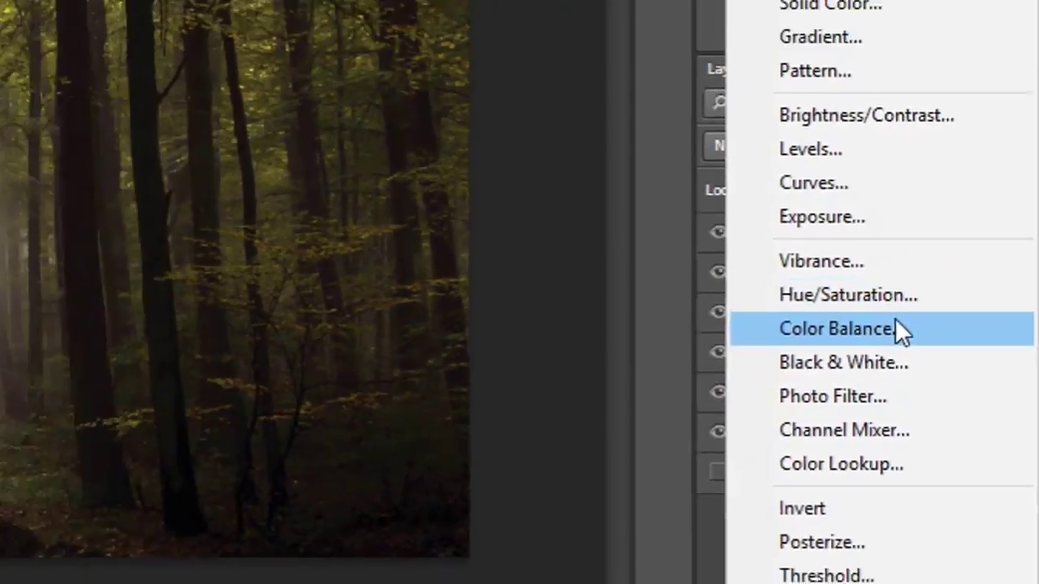
click(897, 327)
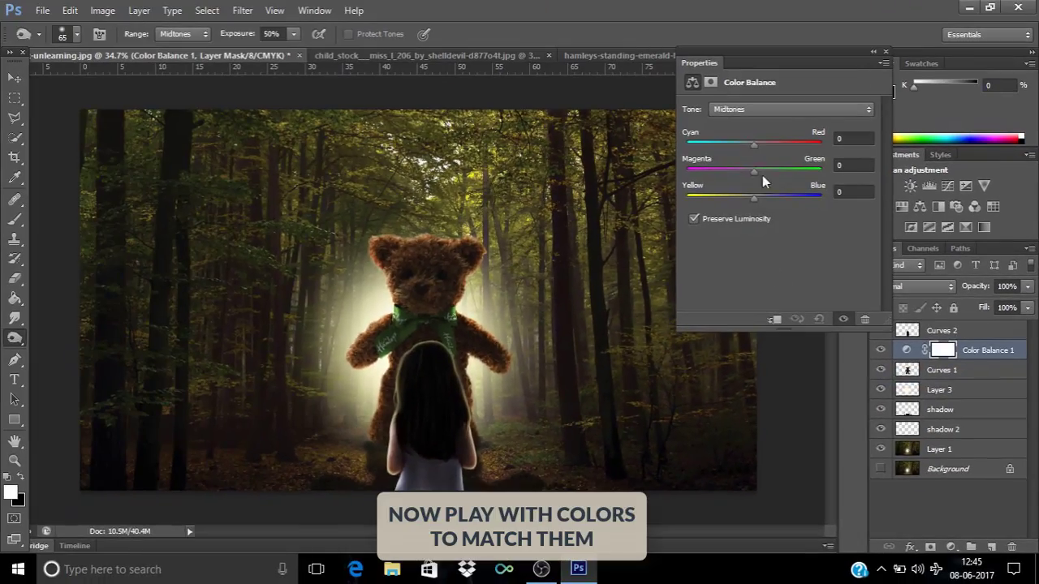
drag(757, 170, 767, 170)
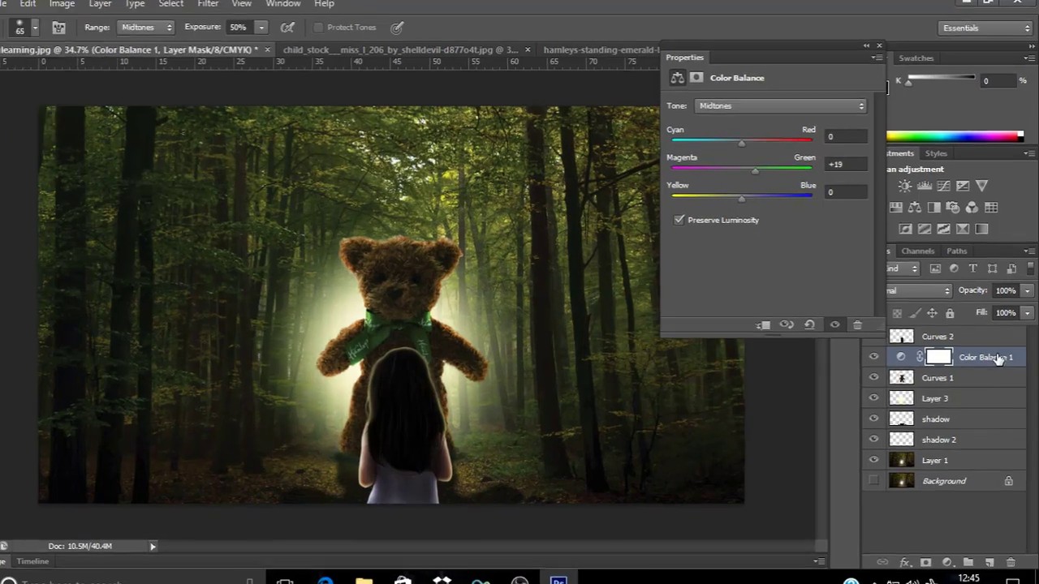
right_click(986, 350)
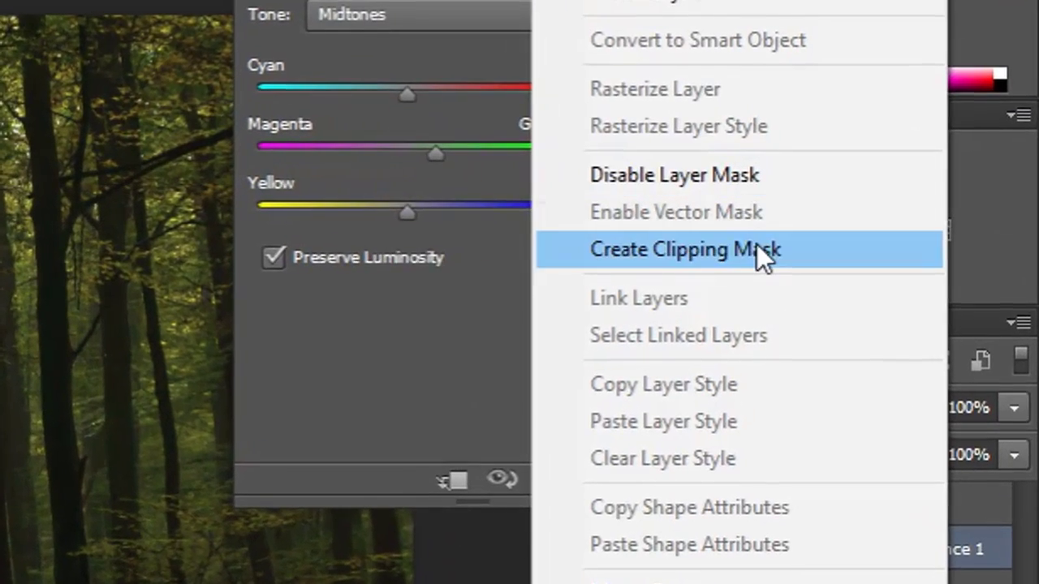
click(756, 244)
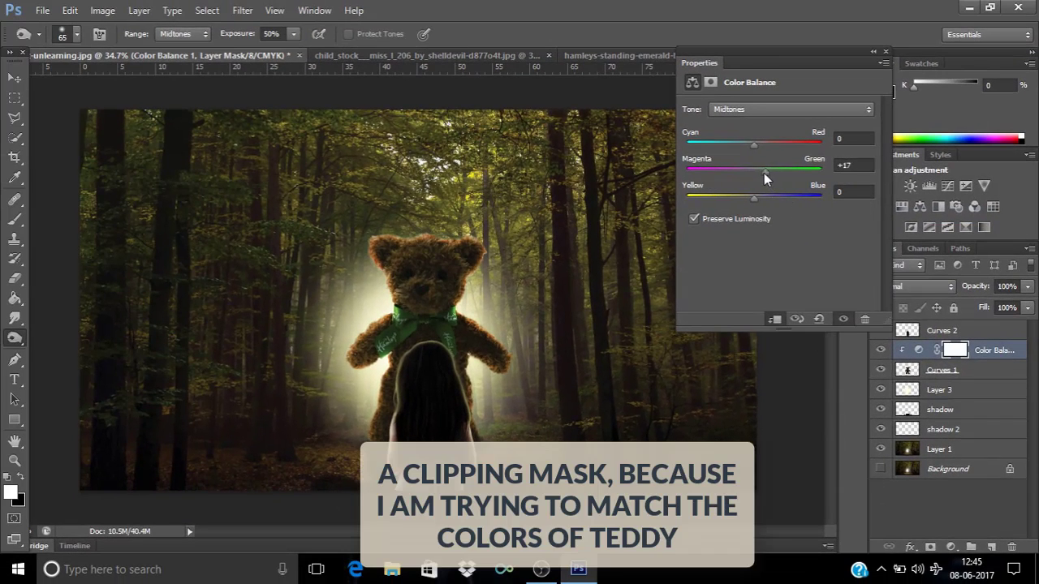
- Set the teddy's midtones to green +6 with an adjusted yellow-blue balance, and its shadows to green +1 and yellow-blue -13
drag(761, 173, 758, 173)
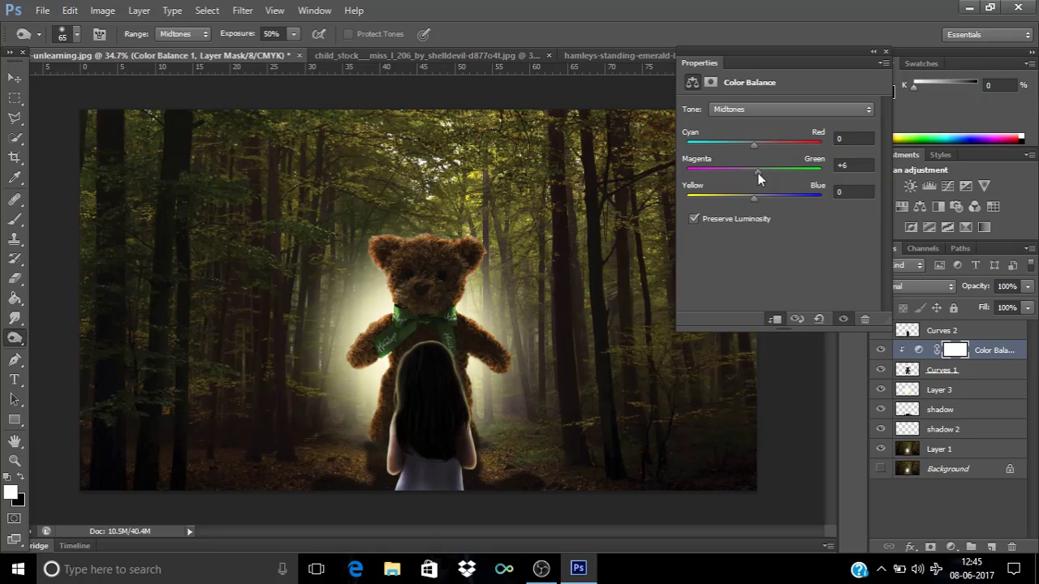
mouse_move(751, 198)
mouse_down()
mouse_move(744, 194)
mouse_move(768, 195)
mouse_up()
click(759, 109)
click(759, 122)
drag(754, 143, 745, 196)
- Set the teddy's highlights color balance to cyan-red 0, magenta-green +8 and yellow-blue -19
click(745, 111)
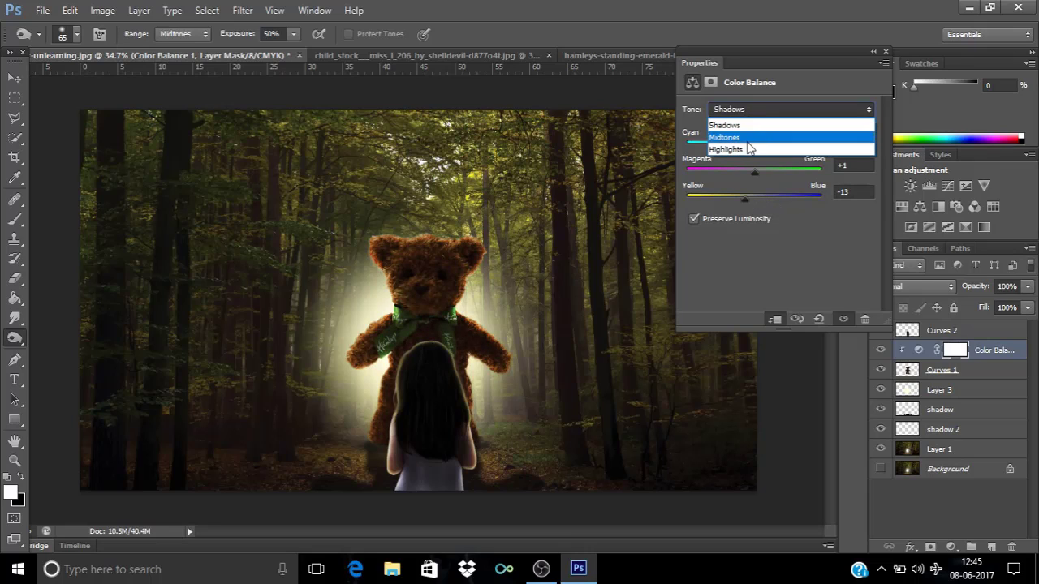
click(749, 148)
drag(754, 147, 747, 200)
click(849, 139)
text(0)
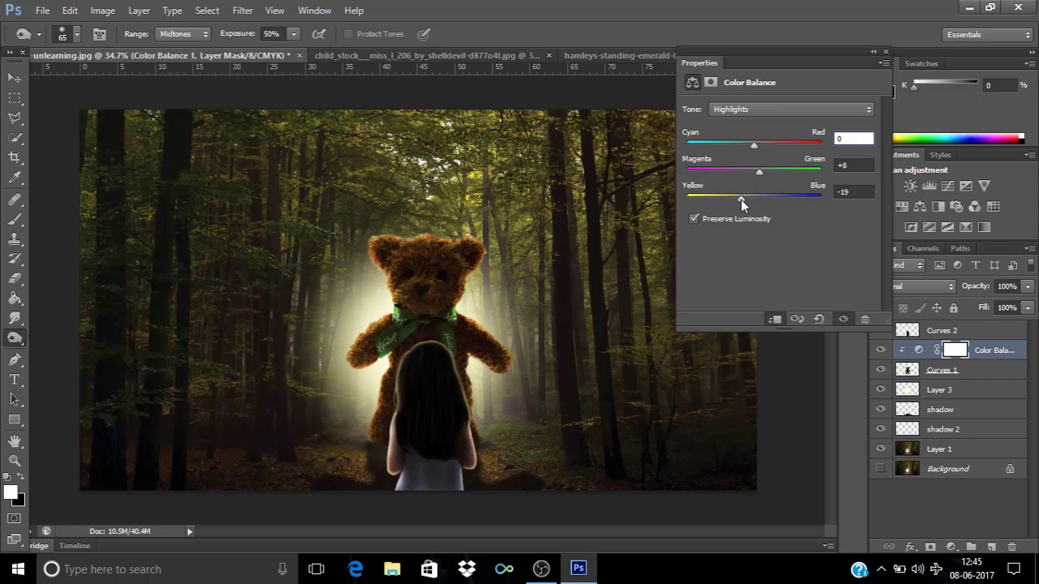
- Close the teddy's color balance settings and reposition the shadow layer on the ground beneath the girl and teddy
drag(763, 169, 759, 169)
click(885, 51)
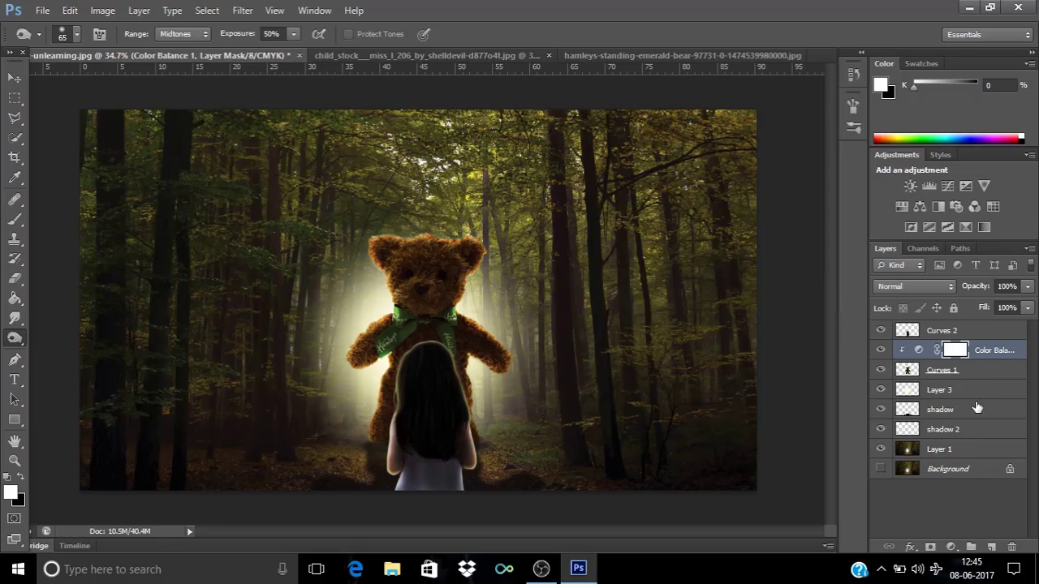
click(963, 393)
click(939, 410)
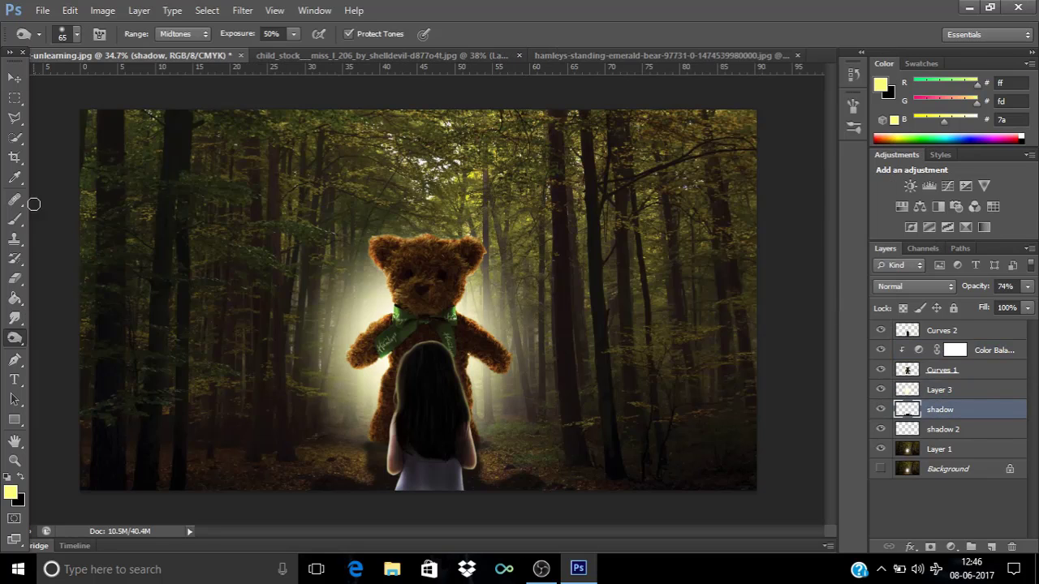
click(16, 79)
drag(456, 443, 488, 453)
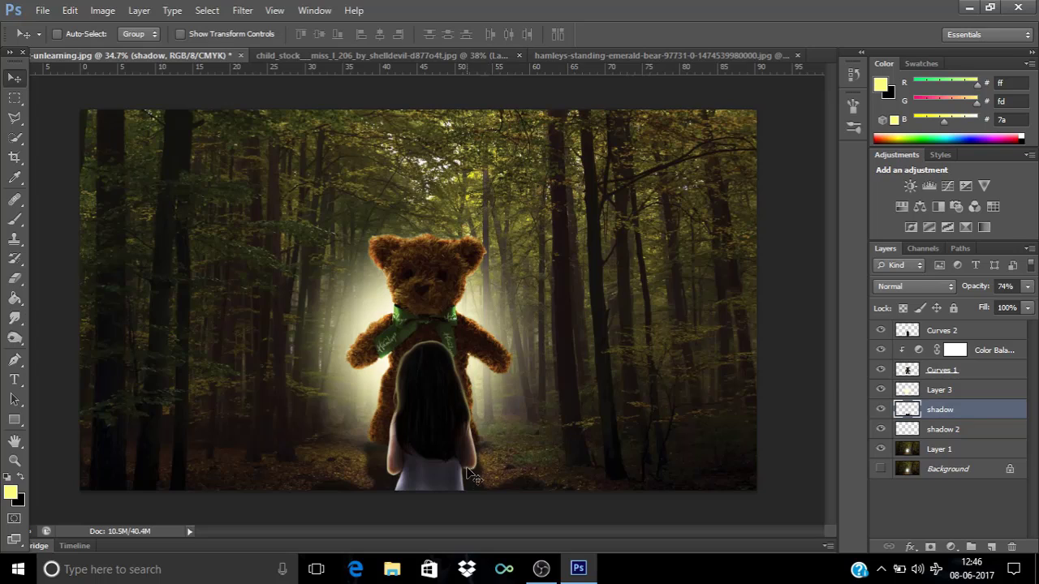
scroll(488, 459, up, 5)
drag(304, 442, 308, 434)
scroll(453, 425, down, 5)
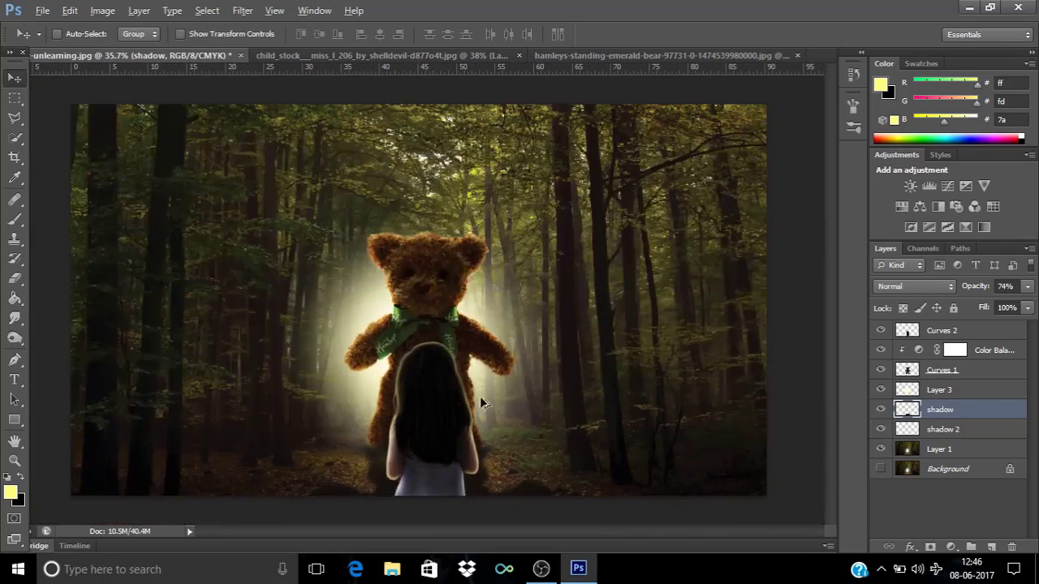
- Add a Gradient Fill layer above Curves 2 and base it on the Foreground to Transparent preset
click(986, 391)
click(978, 429)
click(974, 449)
click(948, 331)
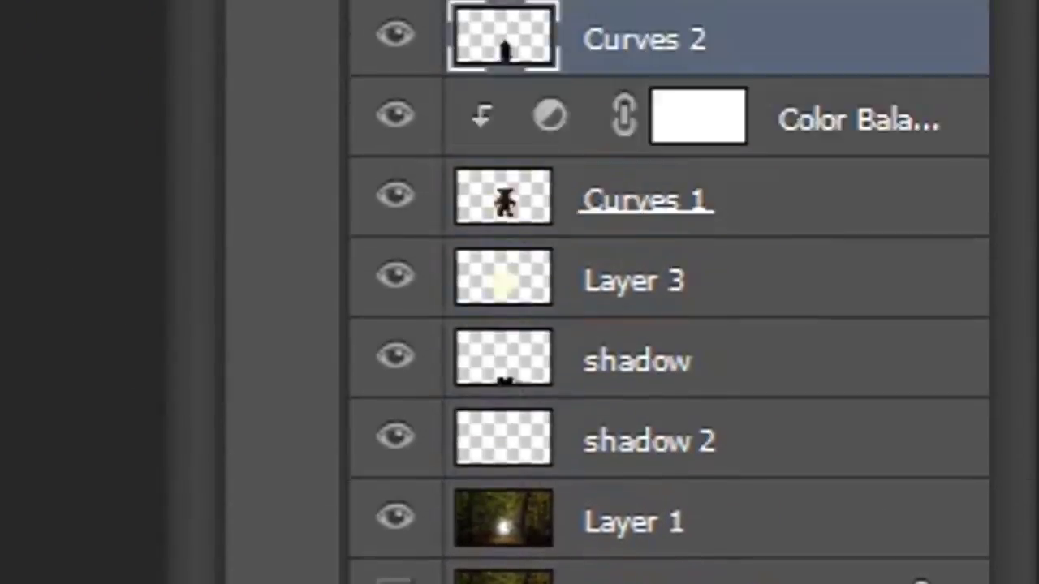
click(951, 547)
click(928, 231)
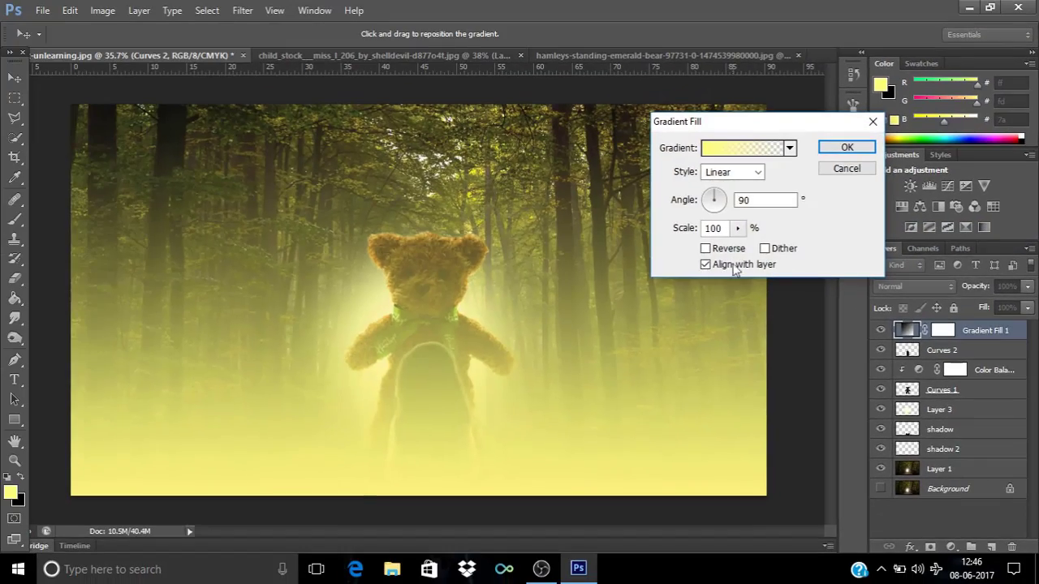
click(742, 148)
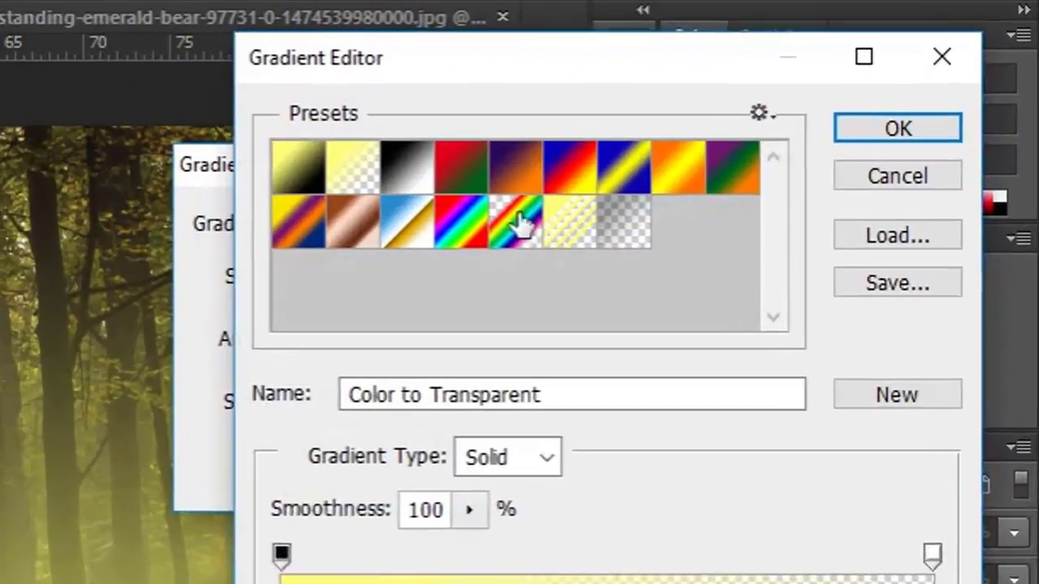
click(736, 129)
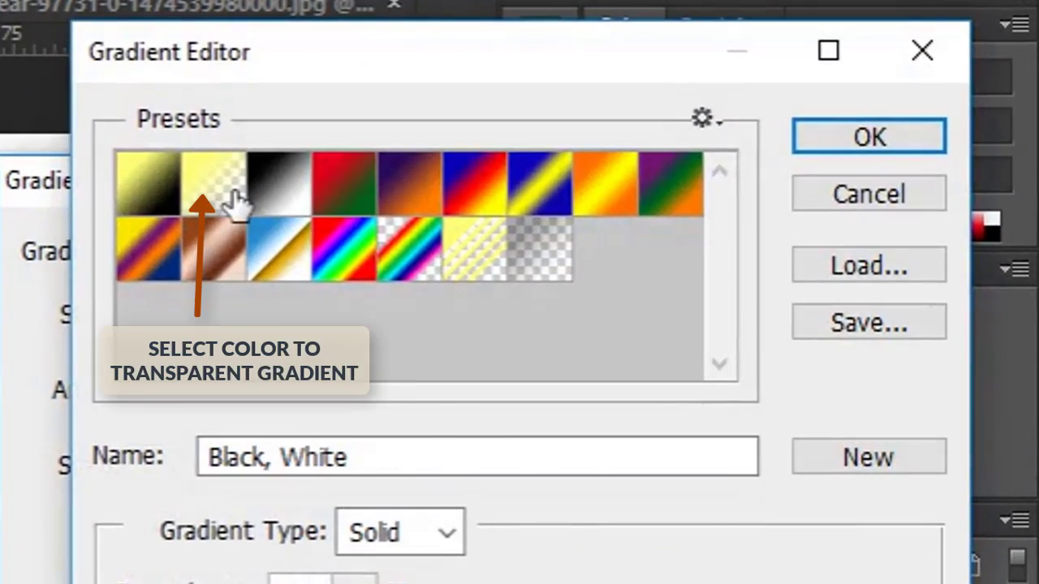
click(235, 203)
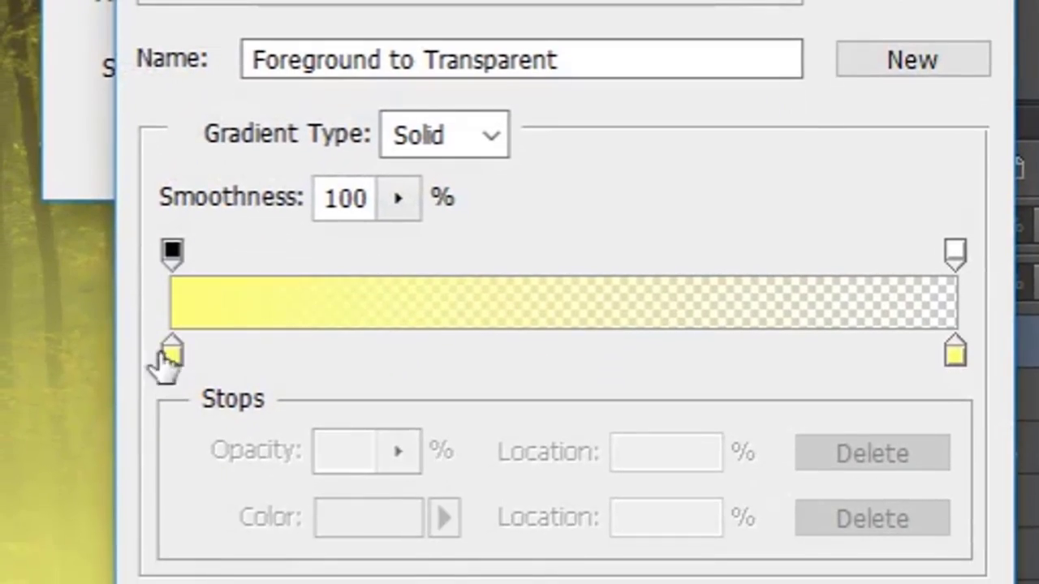
- Make the gradient's starting color stop black, move it to about the middle of the gradient, and accept the gradient
click(162, 419)
double_click(177, 373)
drag(264, 267, 51, 506)
click(950, 1)
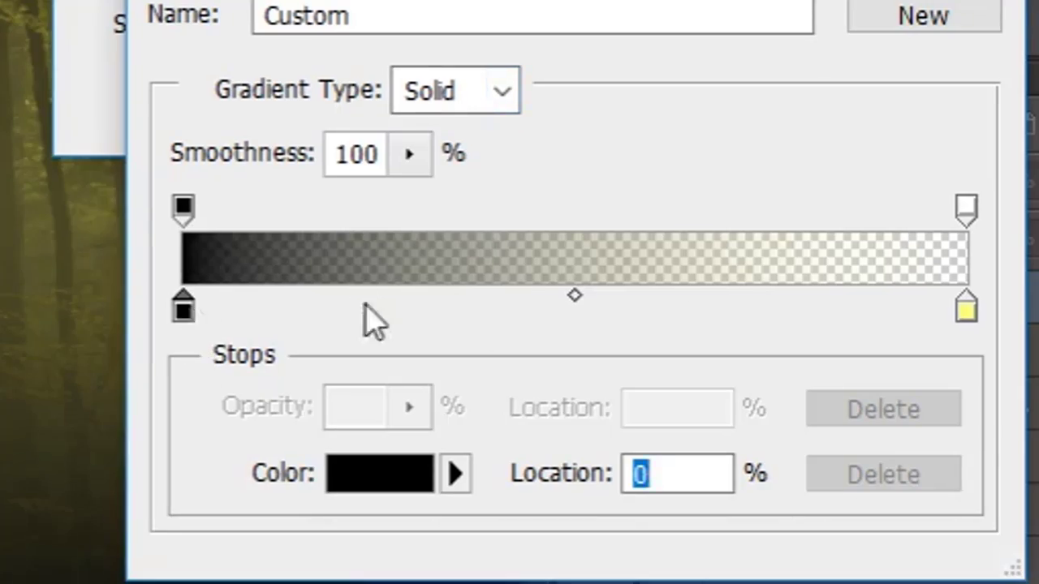
drag(182, 308, 569, 312)
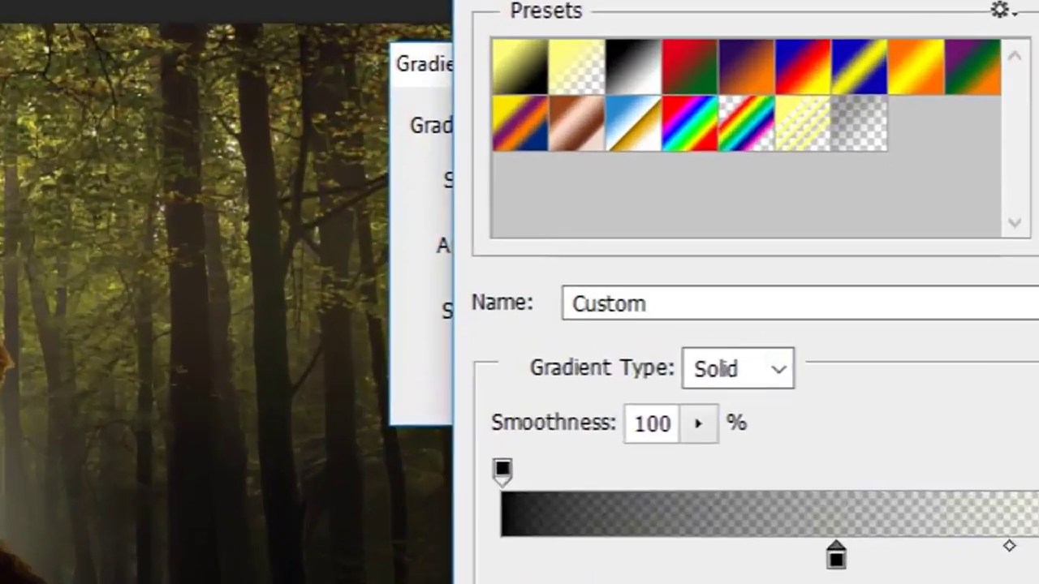
click(949, 105)
- Set the gradient fill to Radial style, reversed, with an angle of 0°
click(639, 202)
click(436, 302)
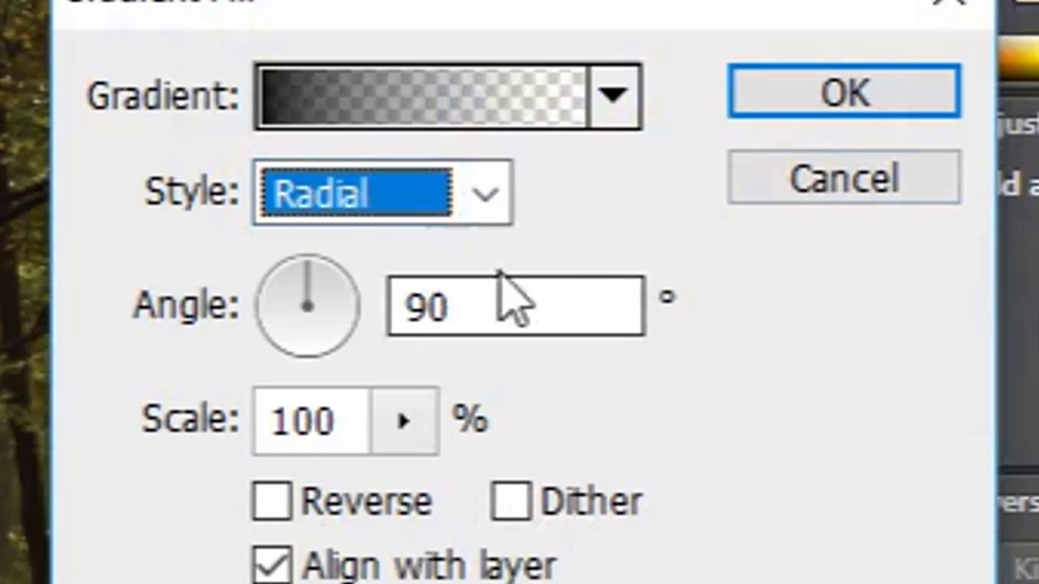
click(273, 505)
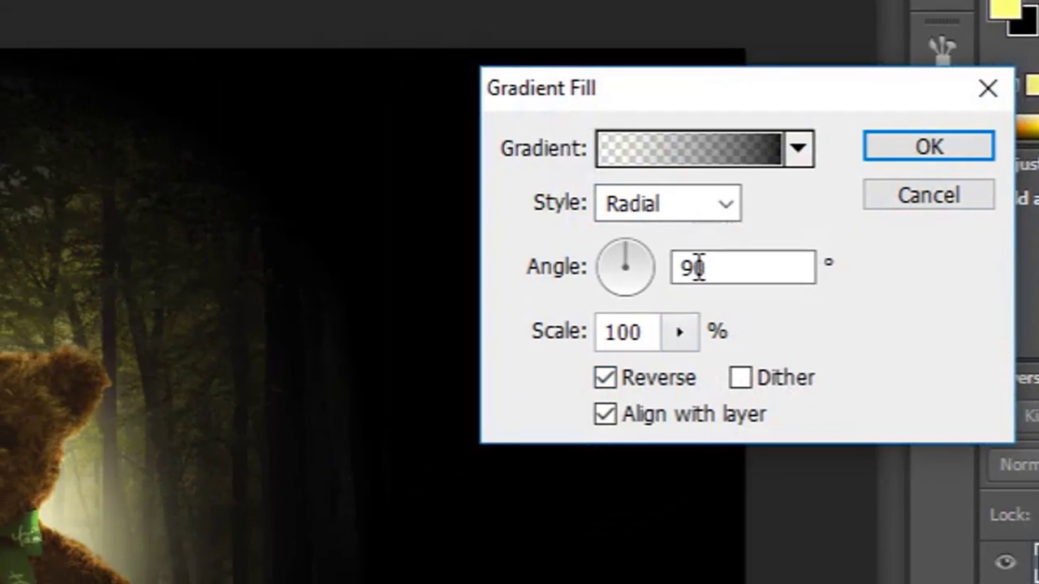
drag(723, 267, 668, 276)
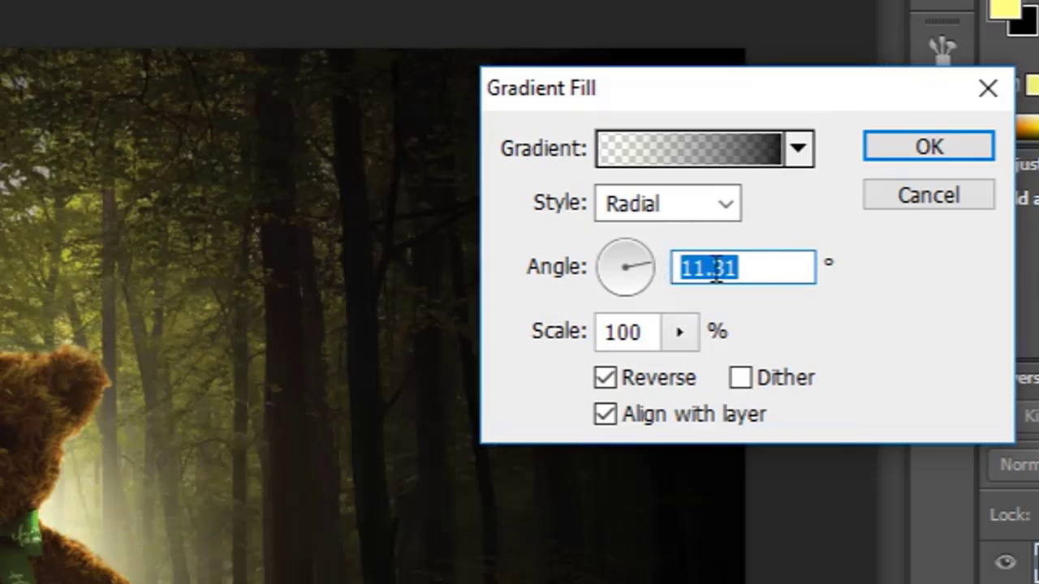
text(0)
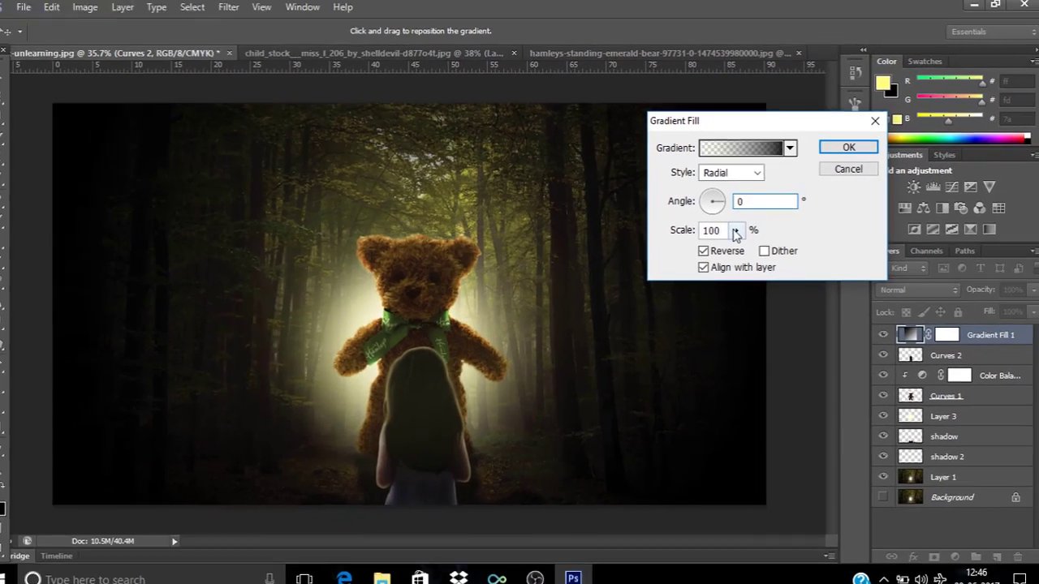
- Set the gradient fill's scale to 130% and apply it as a dark vignette
click(679, 332)
drag(738, 252, 739, 250)
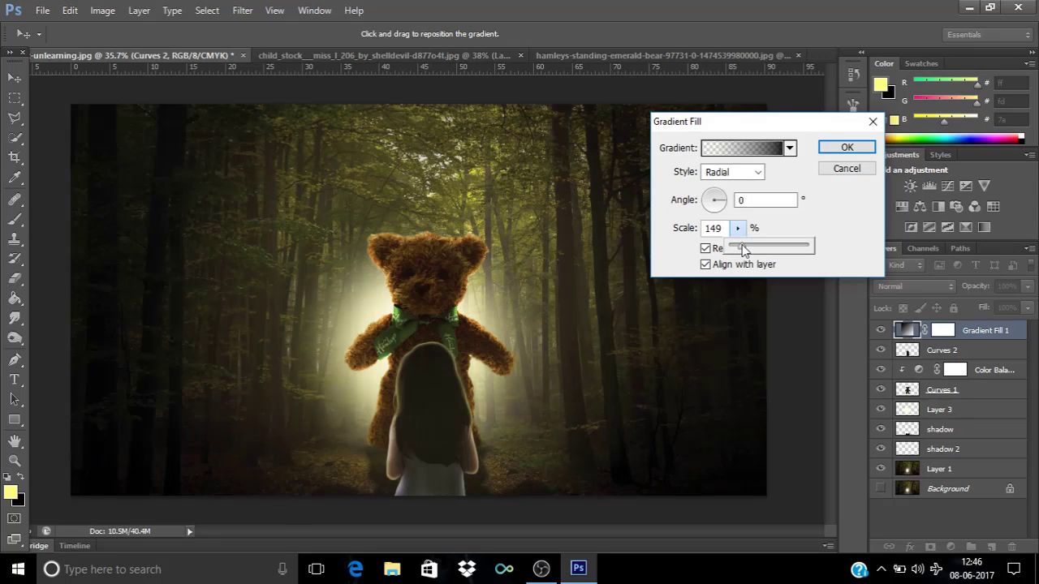
drag(741, 247, 740, 247)
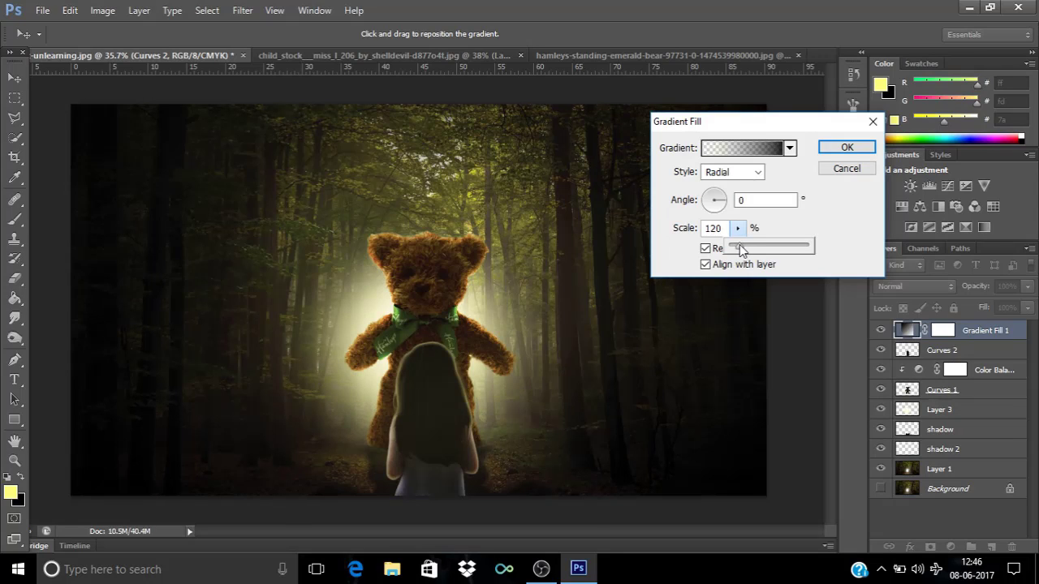
drag(743, 250, 746, 250)
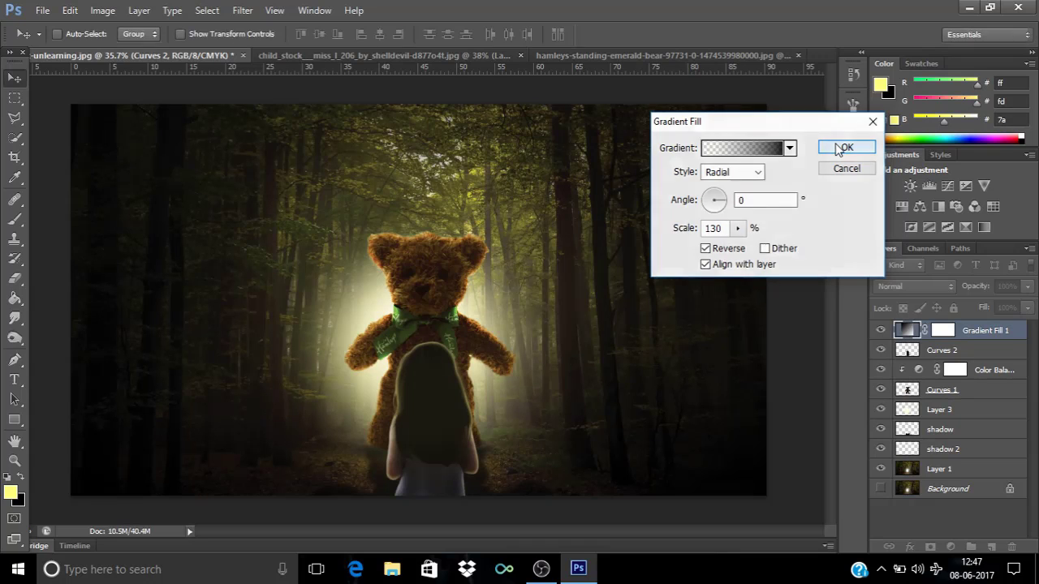
click(841, 148)
- Erase the pale fringe along the top edge of the teddy's ear and head on Curves 1, using the Eraser at 80% opacity
scroll(455, 244, up, 5)
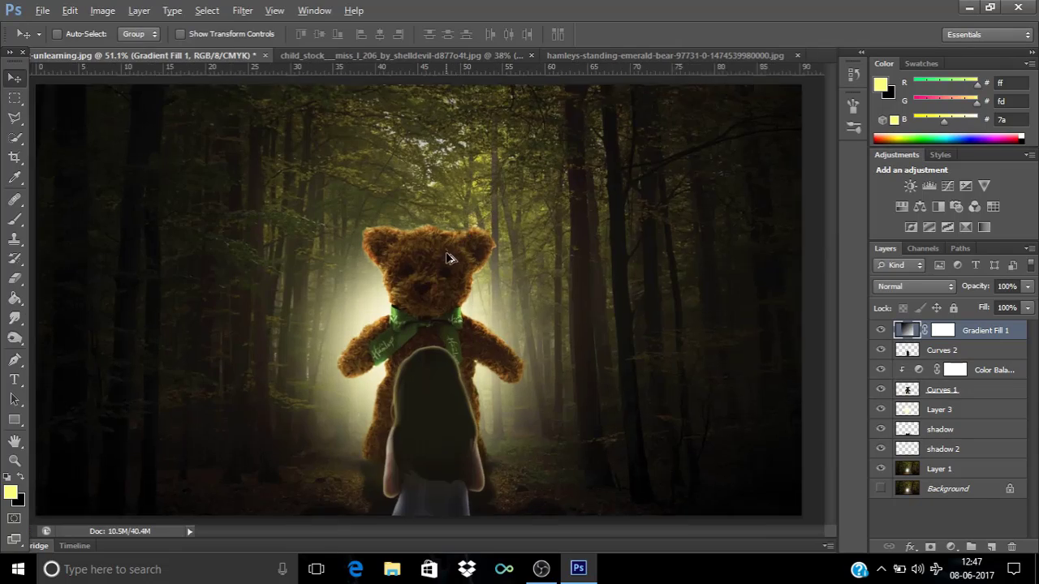
scroll(433, 285, up, 2)
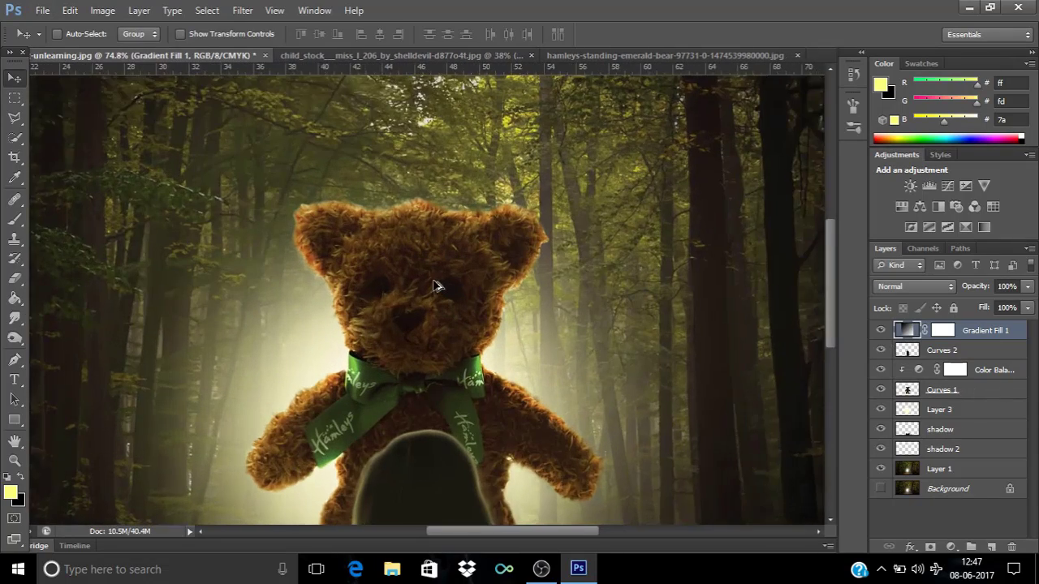
scroll(273, 181, up, 5)
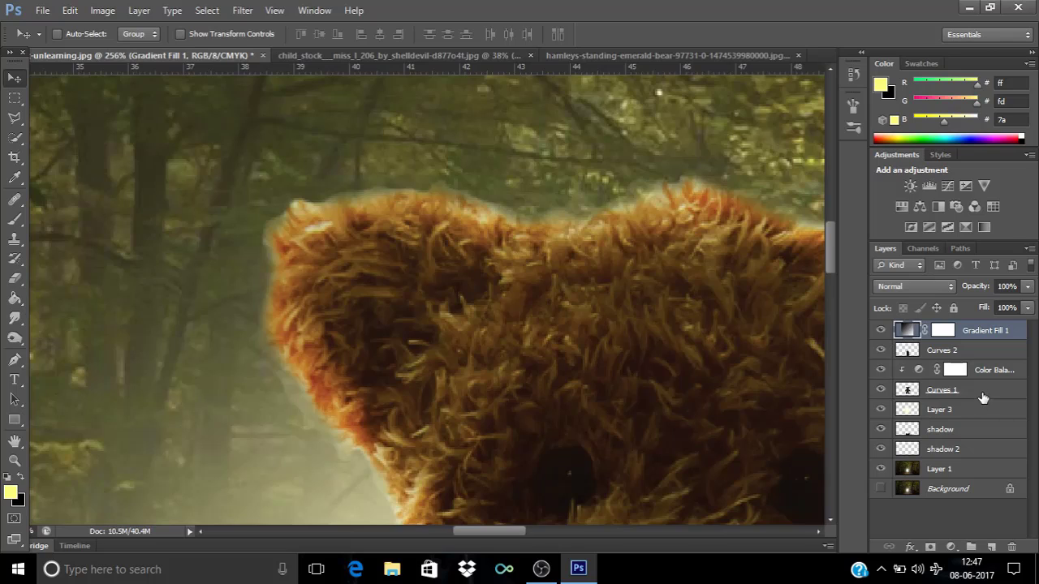
click(983, 397)
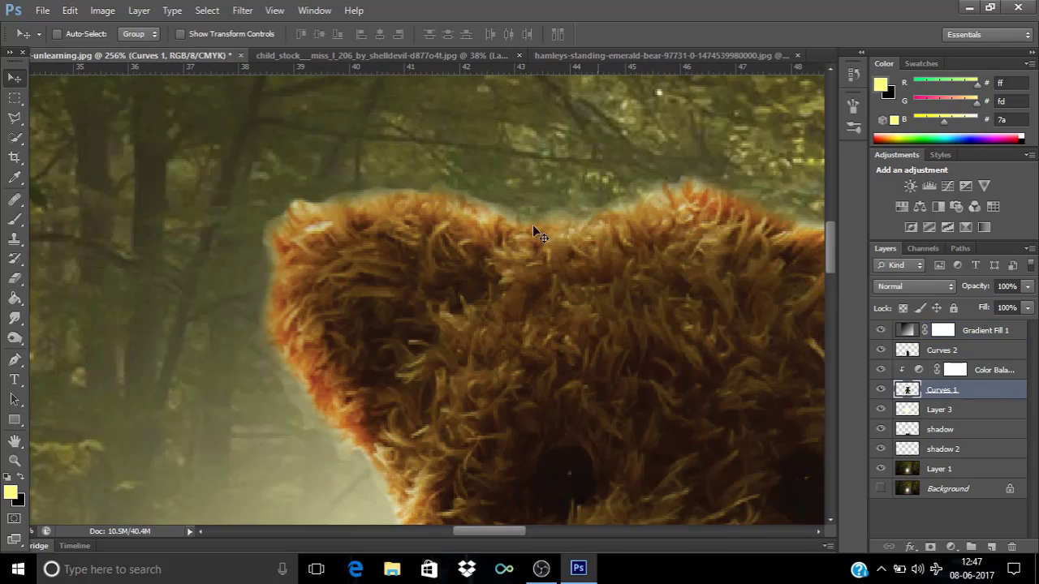
click(979, 413)
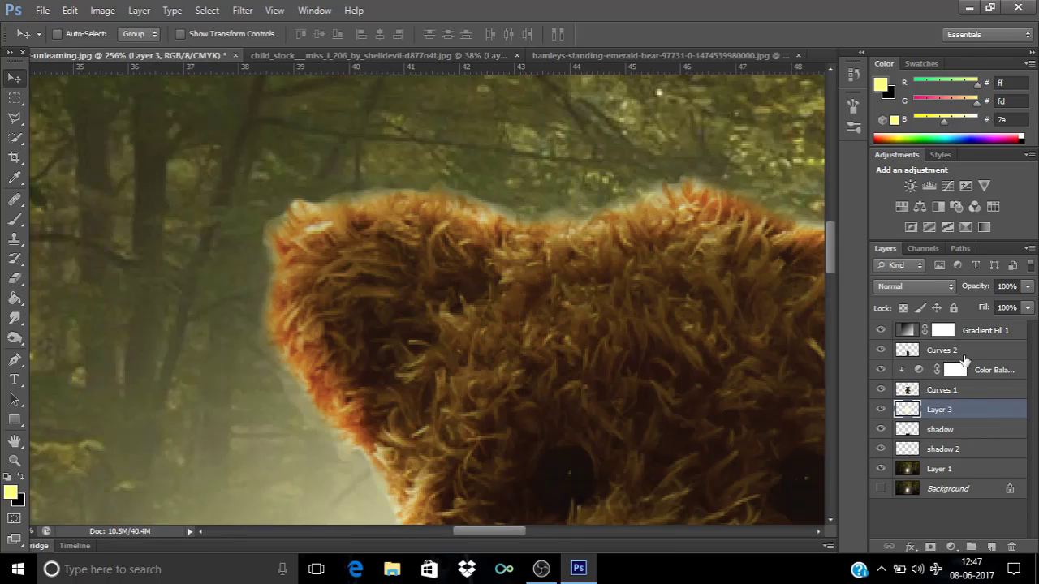
click(908, 350)
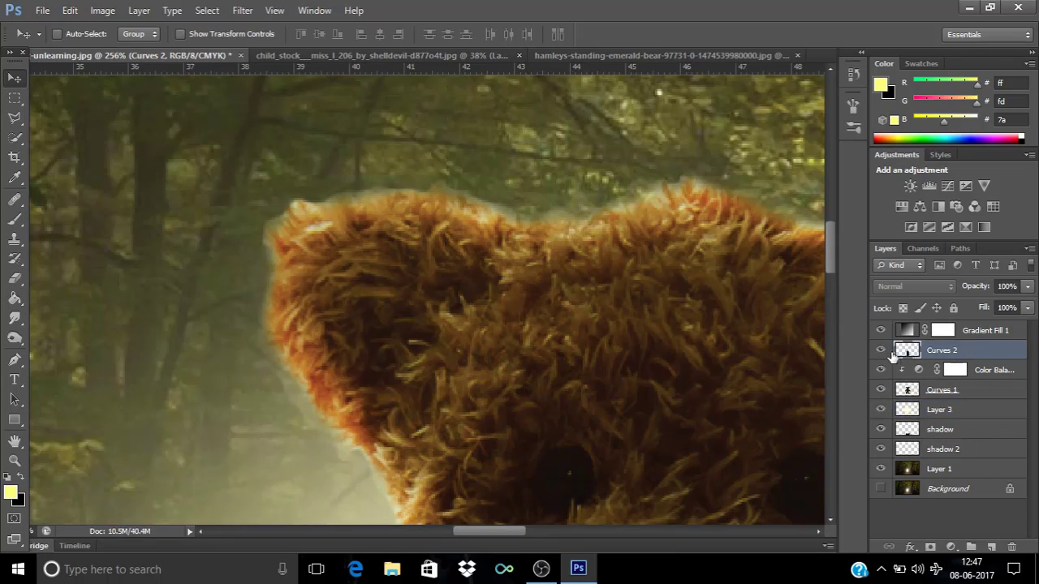
click(968, 390)
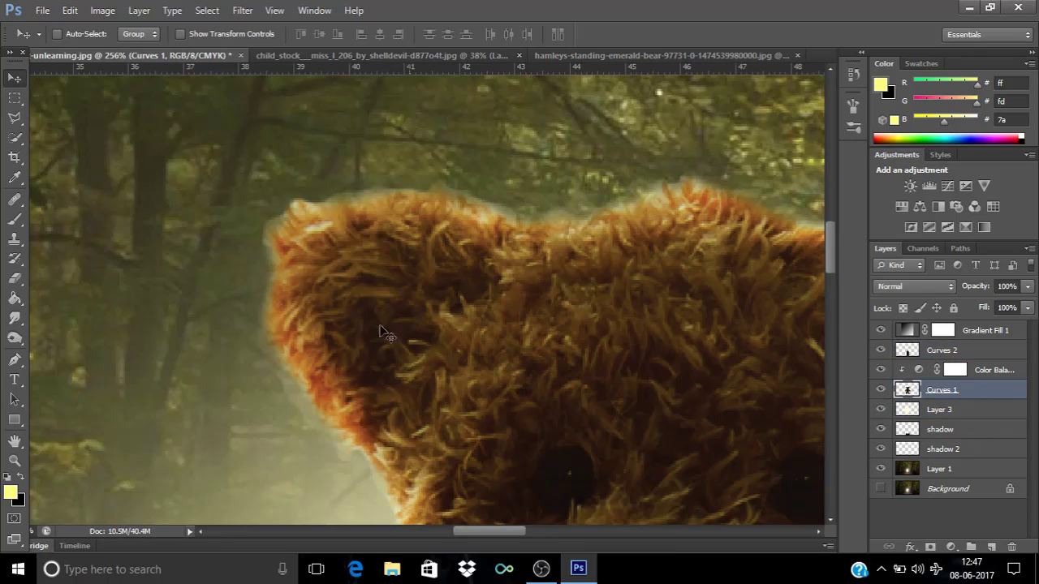
click(15, 278)
mouse_move(262, 209)
mouse_down()
mouse_move(281, 193)
mouse_move(381, 182)
mouse_move(500, 187)
mouse_move(557, 204)
mouse_up()
scroll(336, 269, right, 3)
scroll(336, 269, up, 1)
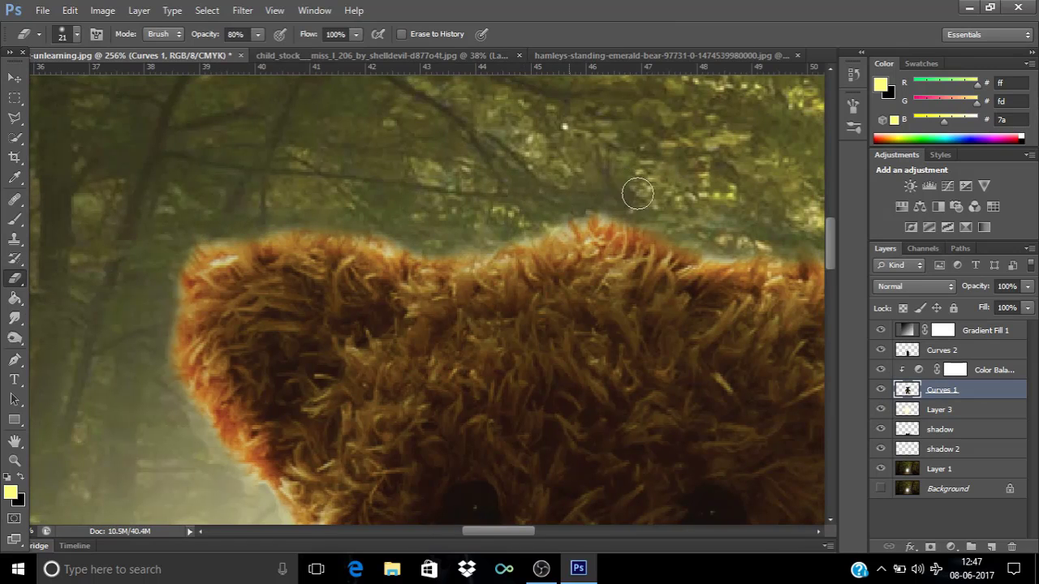
scroll(565, 263, down, 5)
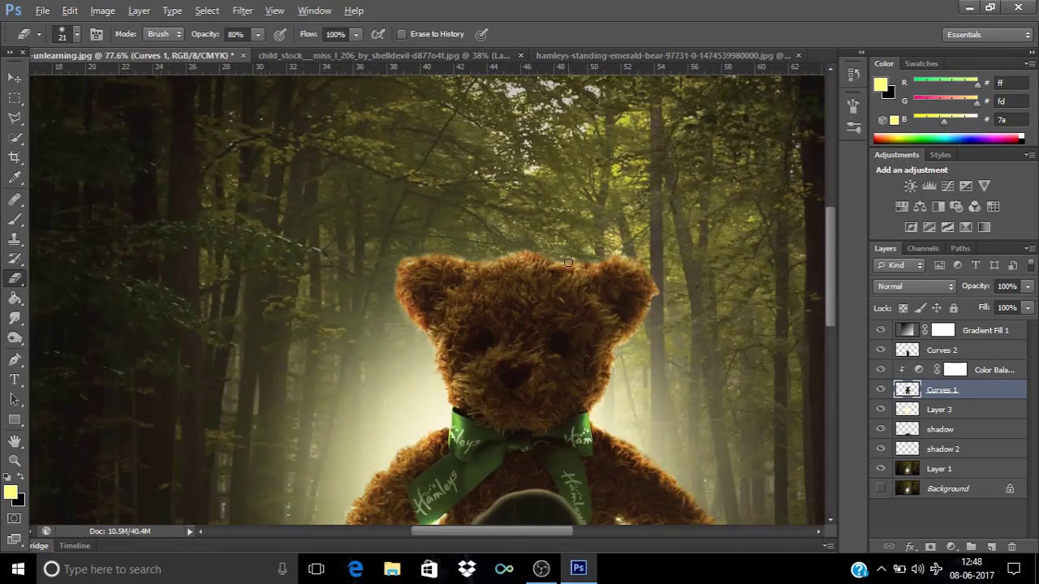
scroll(566, 262, up, 2)
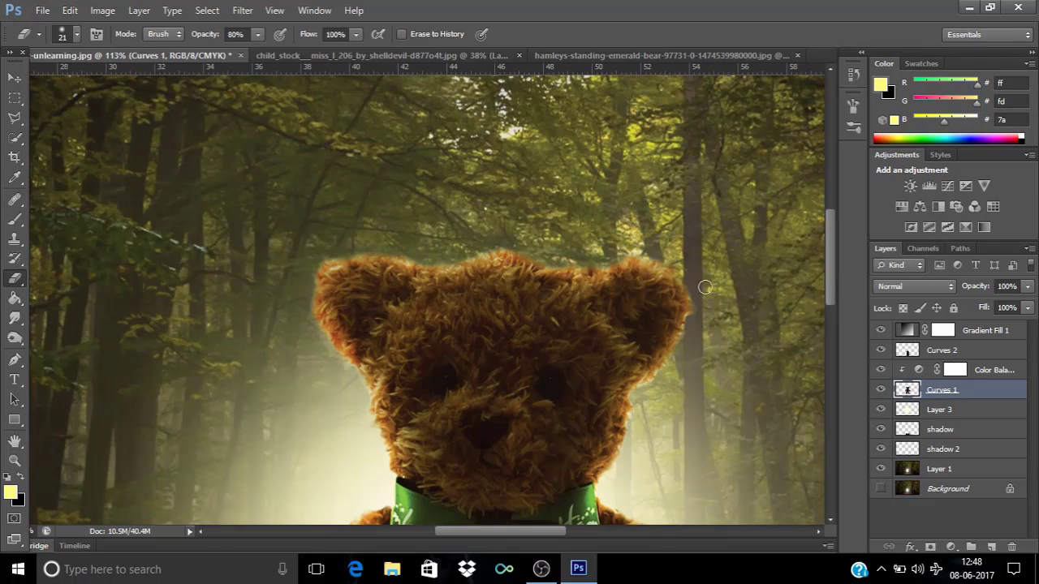
scroll(690, 371, down, 5)
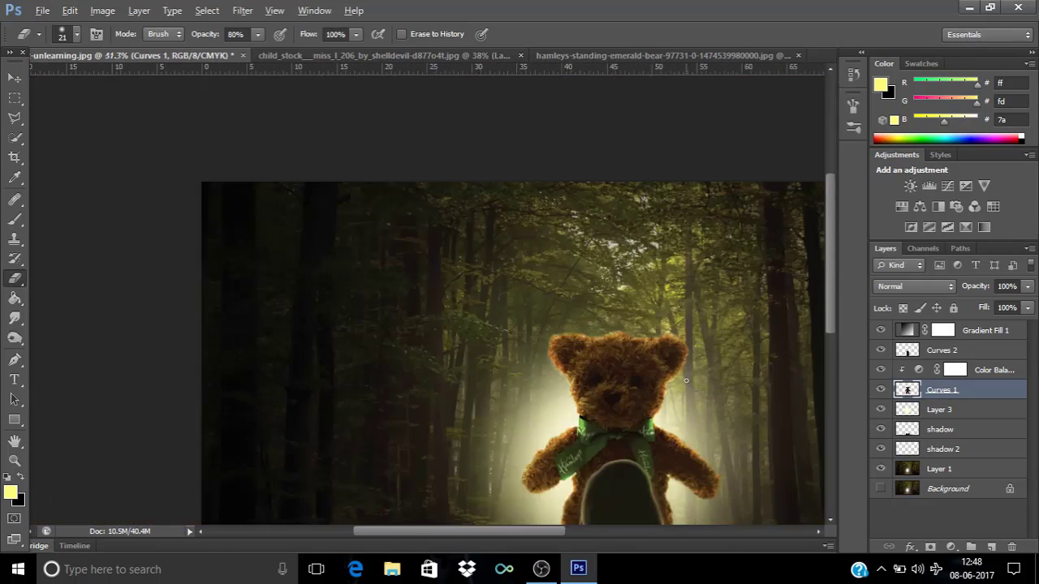
scroll(456, 371, up, 2)
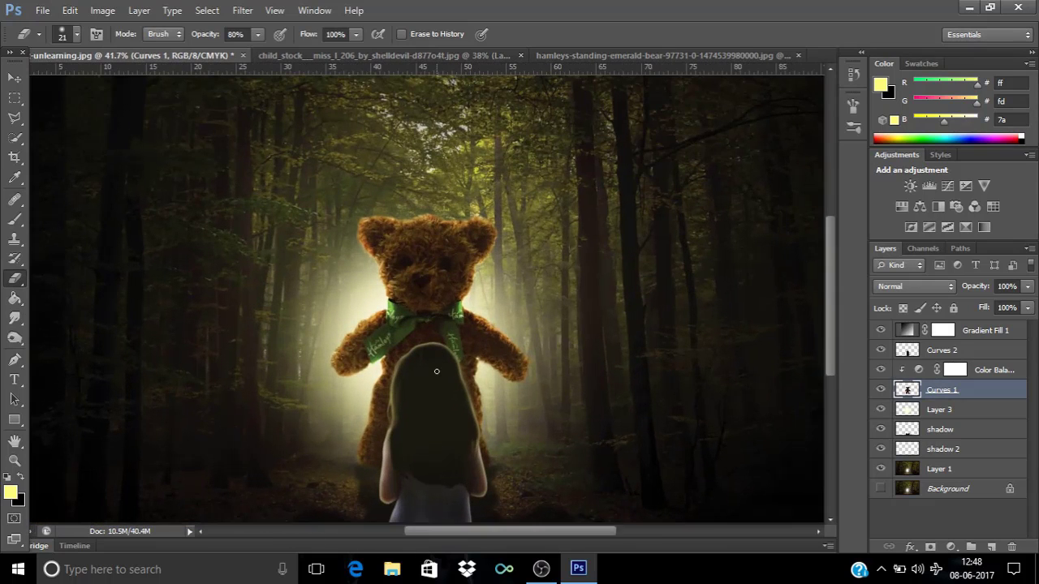
- Add a Color Balance adjustment layer directly above the forest layer, Layer 1
click(958, 411)
click(958, 448)
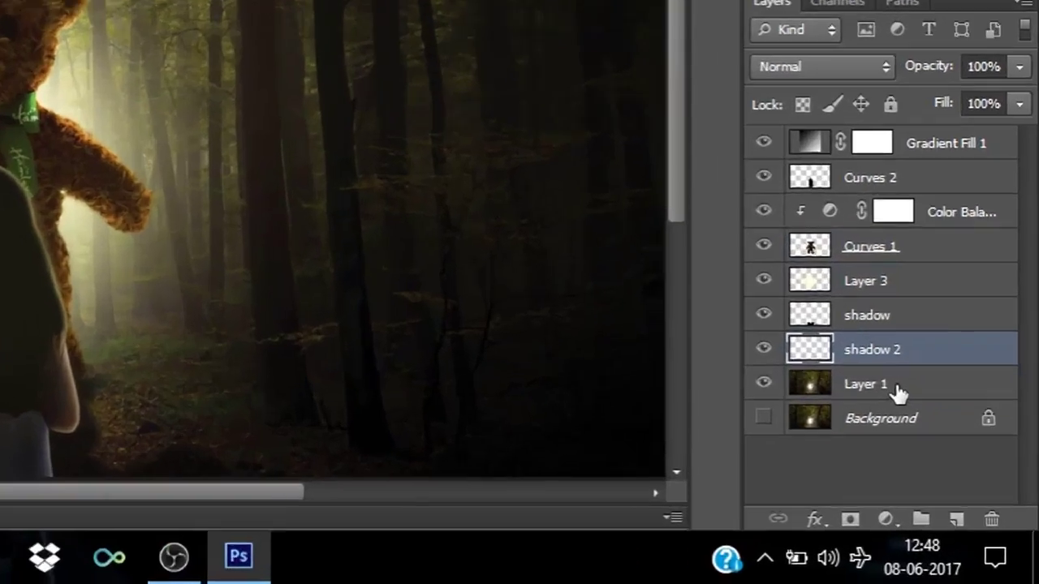
click(948, 469)
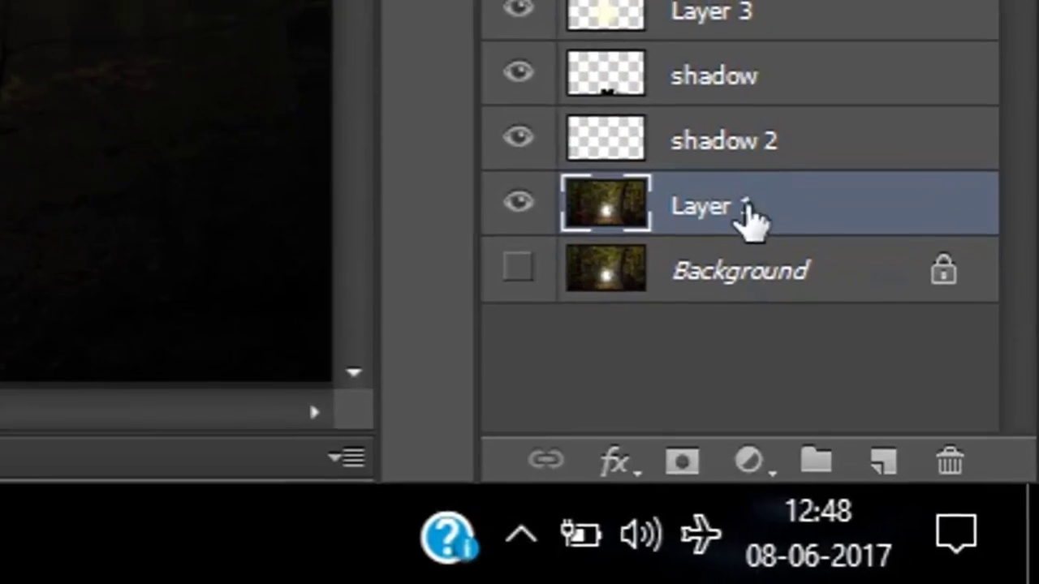
click(747, 578)
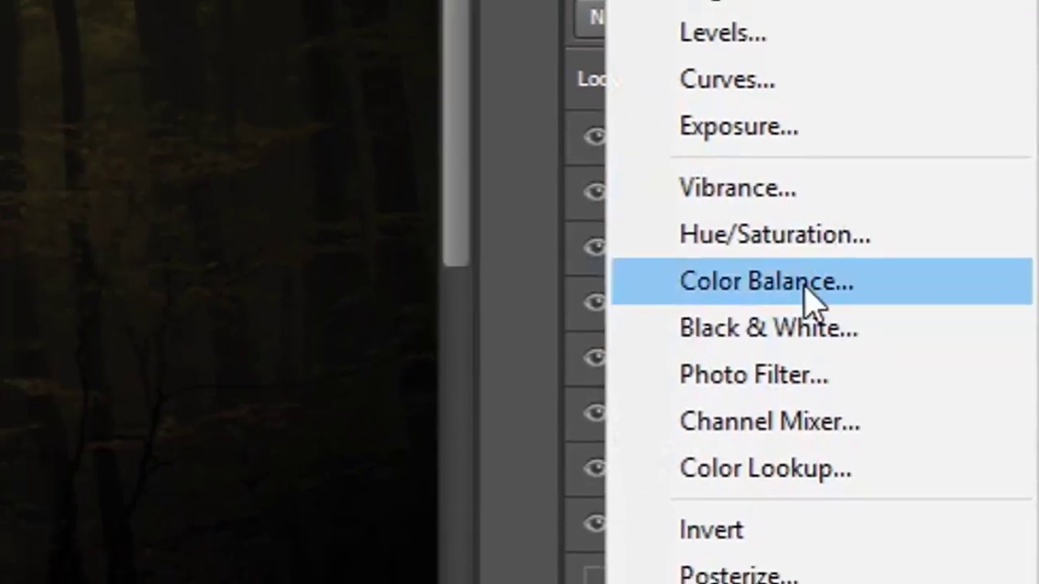
click(763, 264)
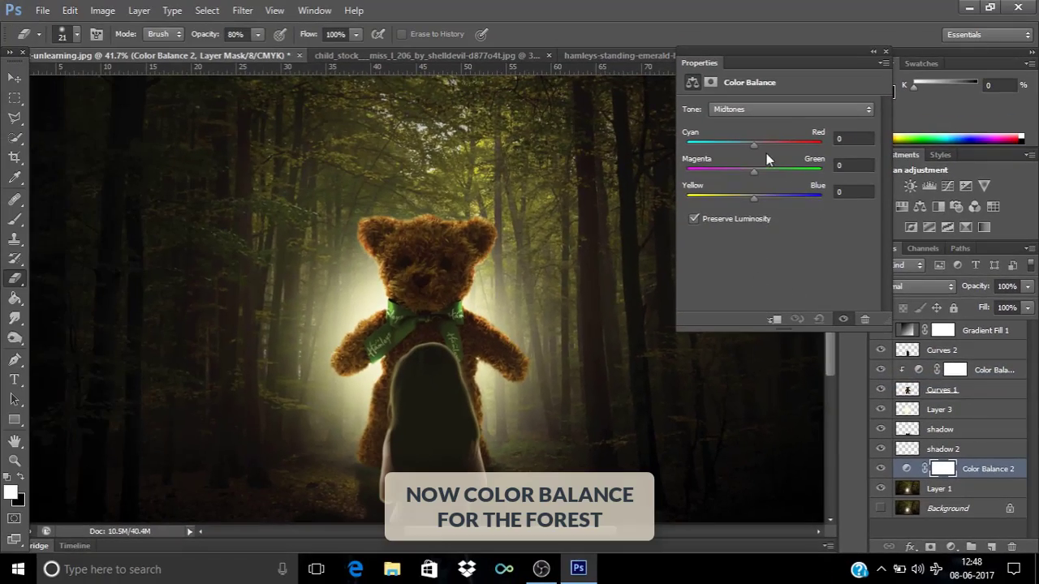
- Set the forest Color Balance midtones to -18 toward cyan and shift them slightly toward blue
click(717, 108)
mouse_move(752, 142)
mouse_down()
mouse_move(728, 143)
mouse_move(742, 142)
mouse_up()
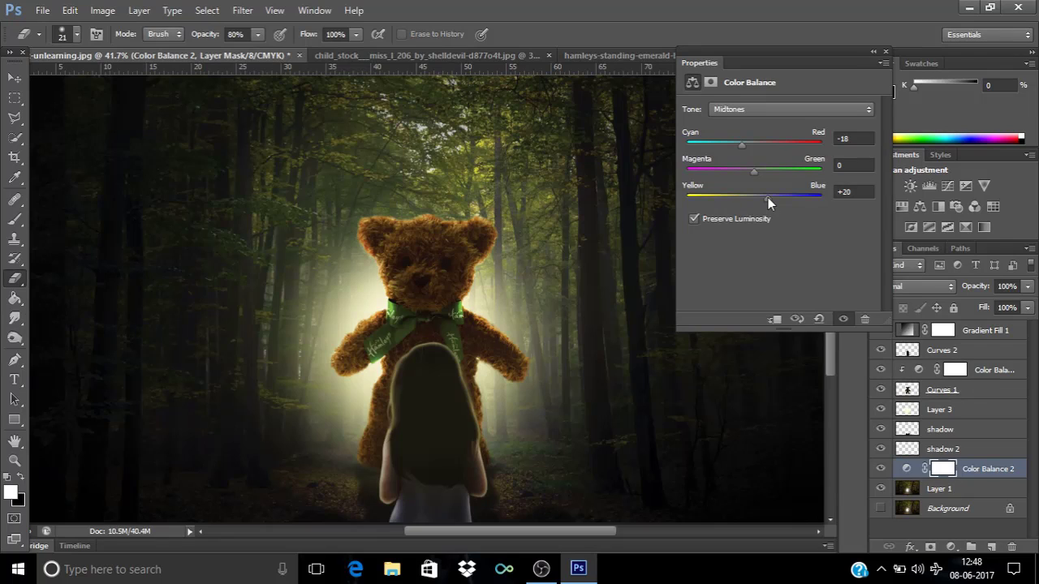
drag(768, 197, 761, 198)
- Shift the forest Color Balance shadows to -12 toward yellow and slightly toward cyan
click(746, 108)
click(752, 118)
drag(755, 198, 746, 199)
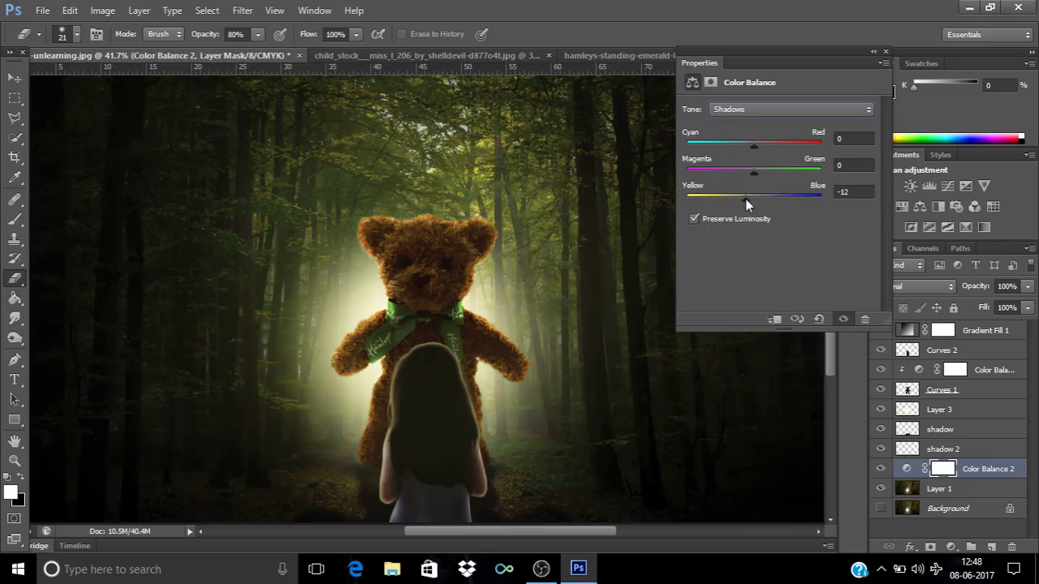
drag(754, 145, 746, 145)
- Shift the forest Color Balance highlights slightly toward cyan and yellow
click(777, 110)
click(767, 150)
drag(752, 141, 746, 142)
drag(753, 198, 744, 196)
click(884, 53)
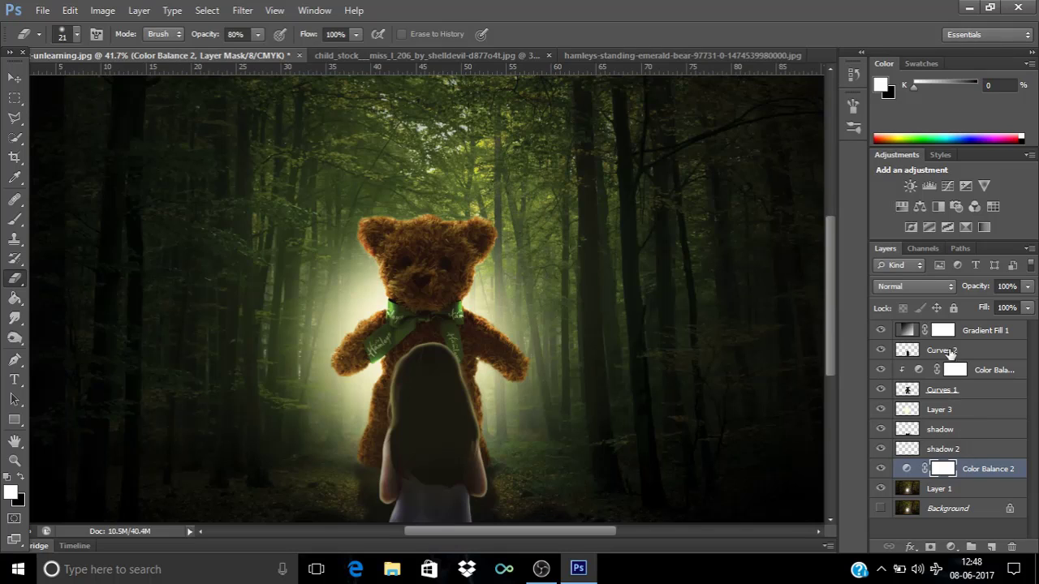
- Add a Color Balance adjustment above the girl's layer, Curves 2, and clip it to that layer
click(951, 350)
scroll(698, 371, down, 1)
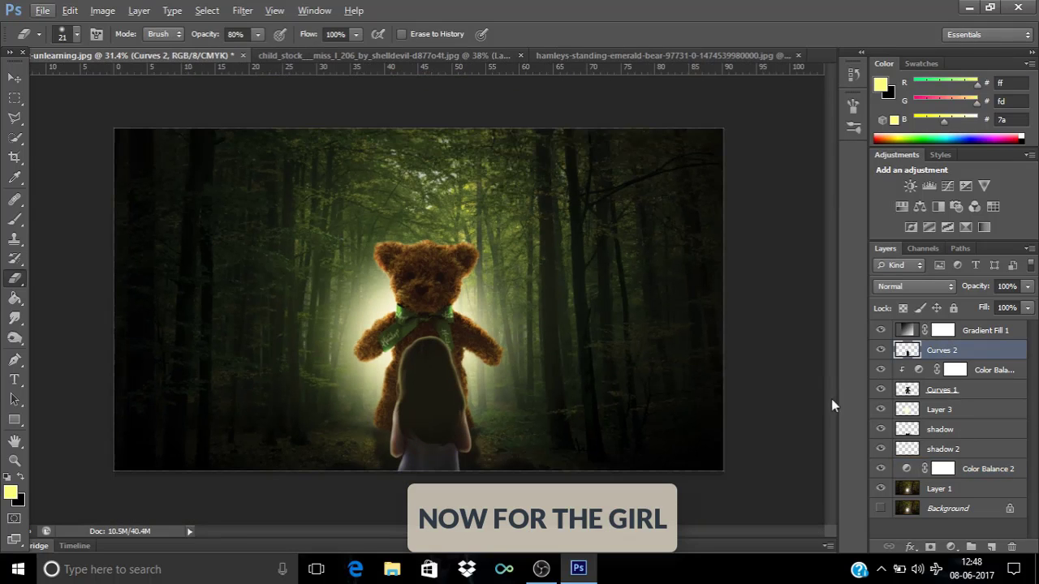
click(951, 547)
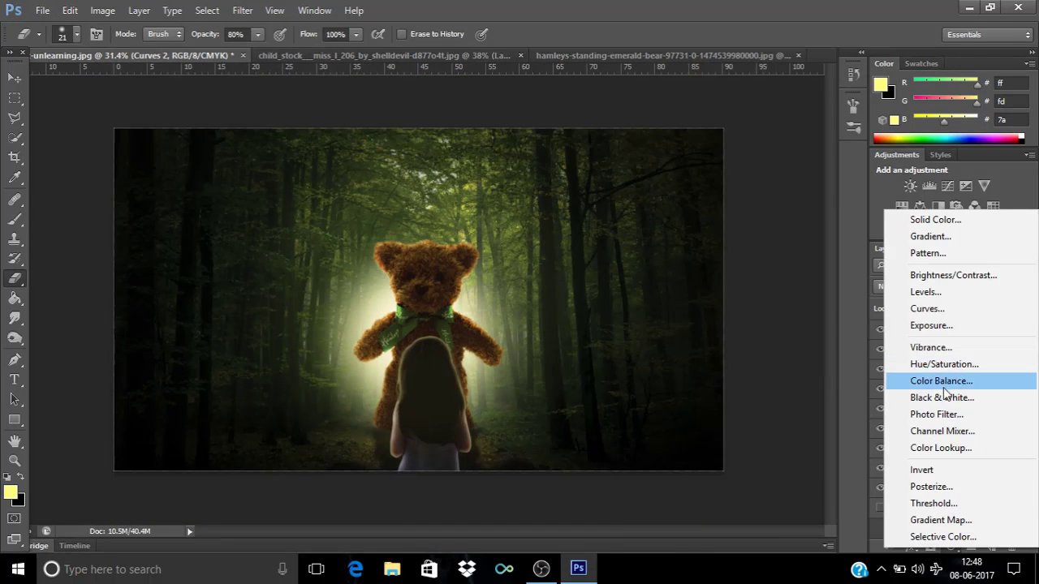
click(951, 378)
right_click(974, 356)
click(854, 215)
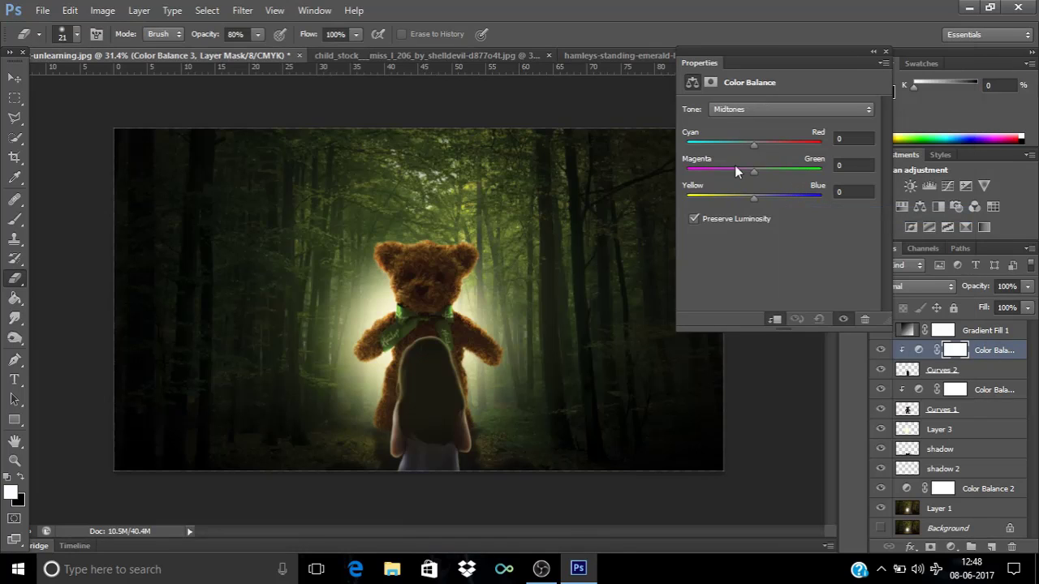
- Set the girl's Color Balance midtones to Cyan/Red 0, Magenta/Green +22 and Yellow/Blue -12
mouse_move(755, 142)
mouse_down()
mouse_move(737, 145)
mouse_move(760, 148)
mouse_up()
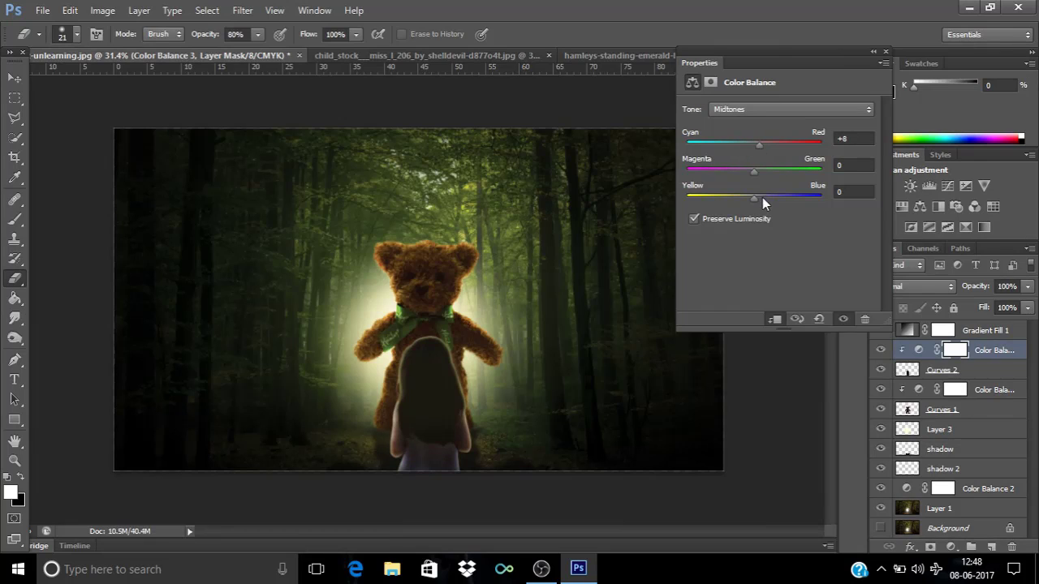
click(759, 146)
drag(754, 173, 769, 167)
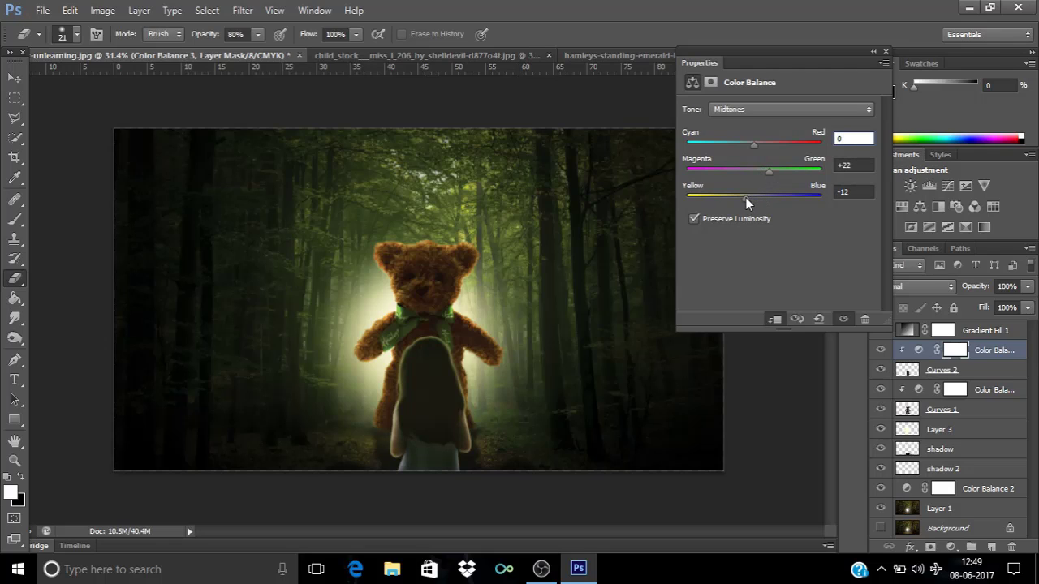
- Shift the shadows of the girl's Color Balance slightly toward yellow
click(767, 109)
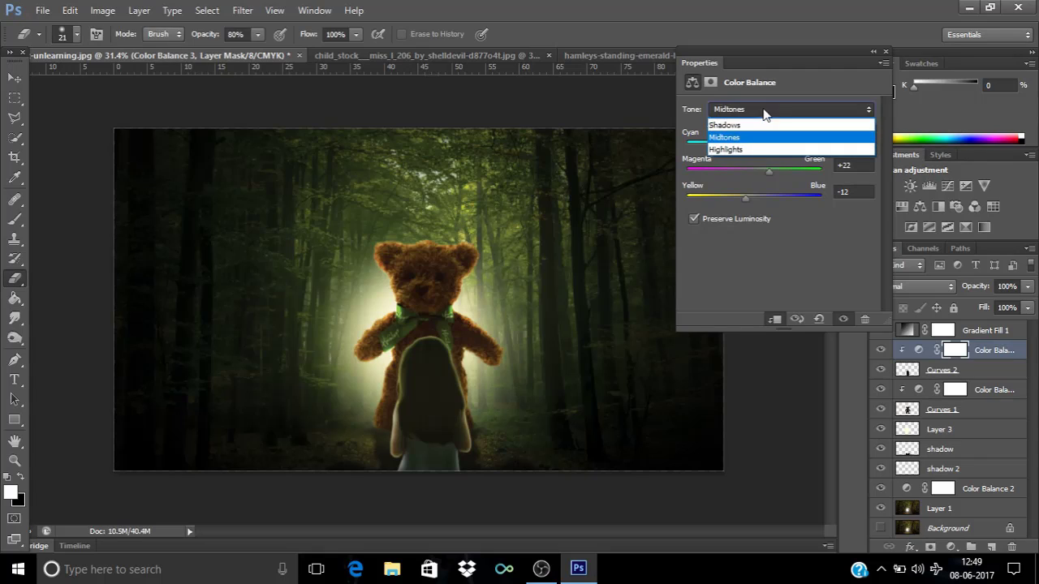
click(755, 125)
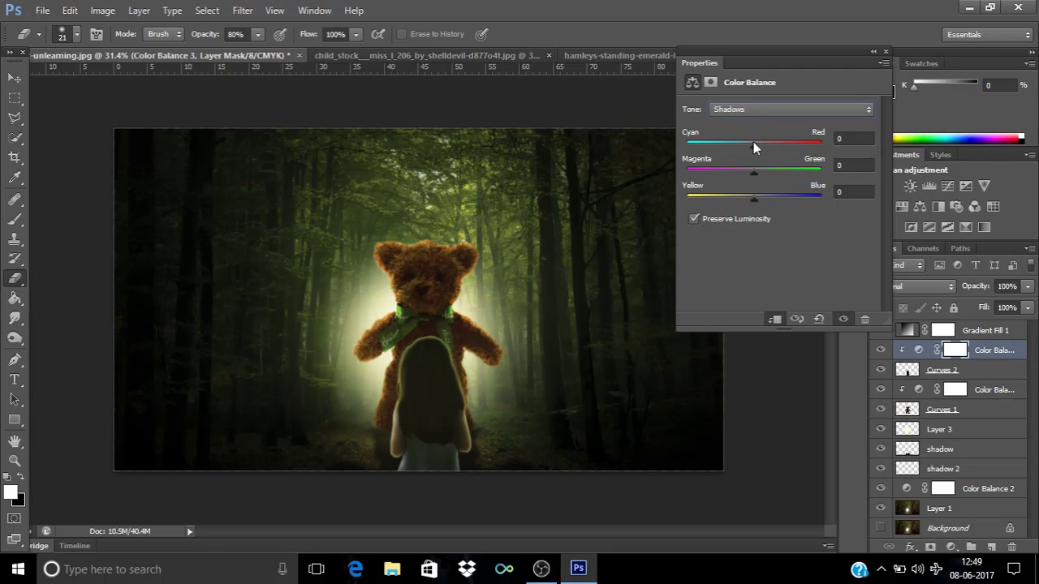
drag(752, 198, 742, 198)
click(886, 51)
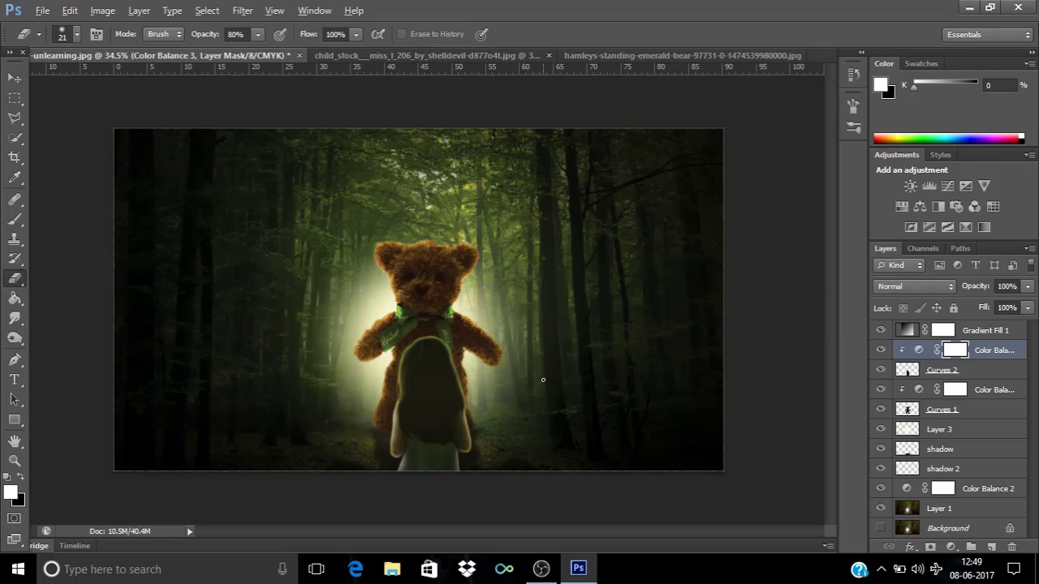
- Examine the color match between girl, teddy bear and forest at several magnifications and check the layer stack
scroll(447, 347, up, 2)
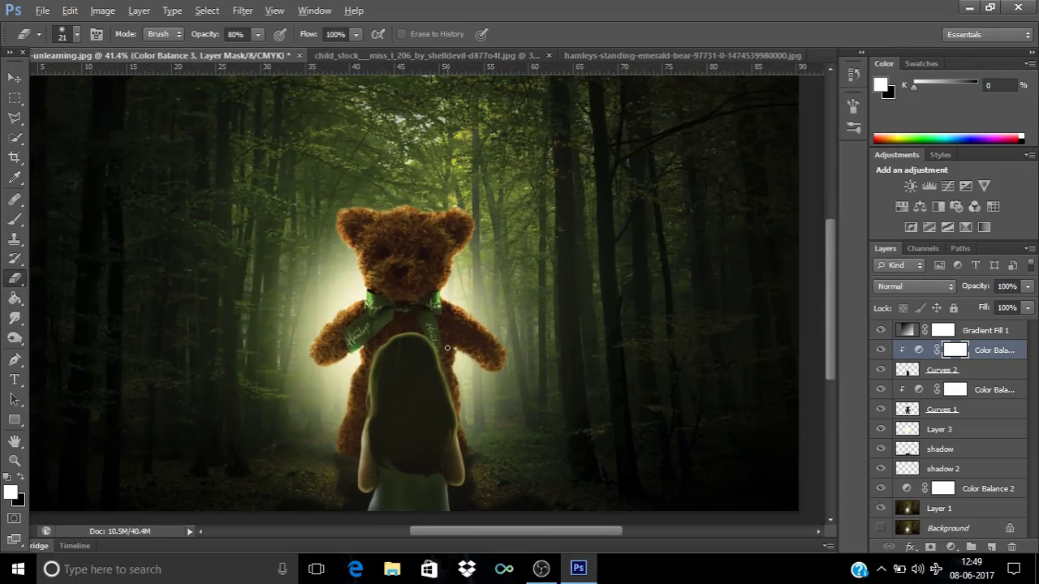
scroll(446, 347, down, 1)
scroll(447, 348, up, 1)
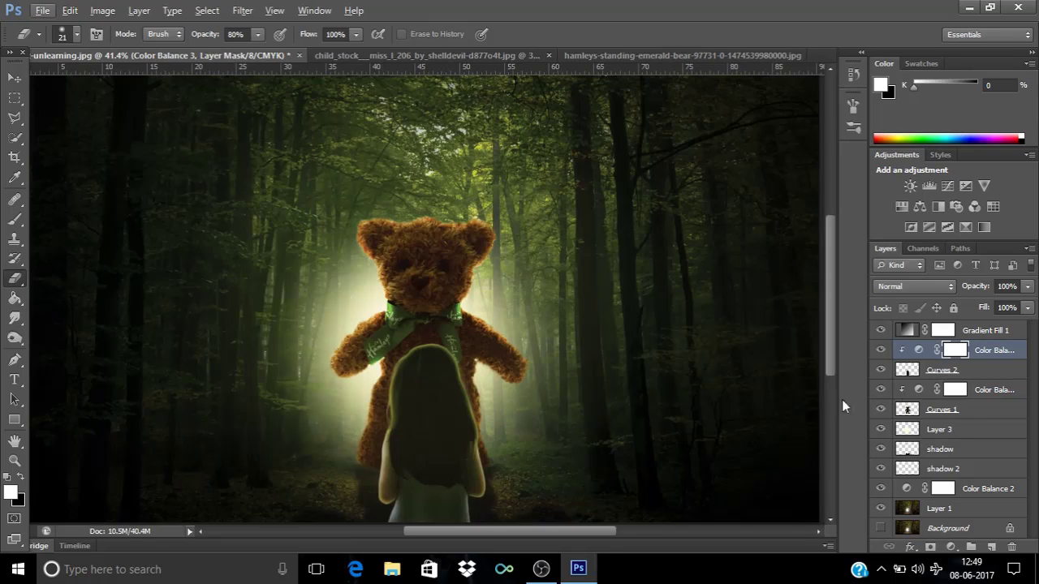
scroll(525, 288, down, 1)
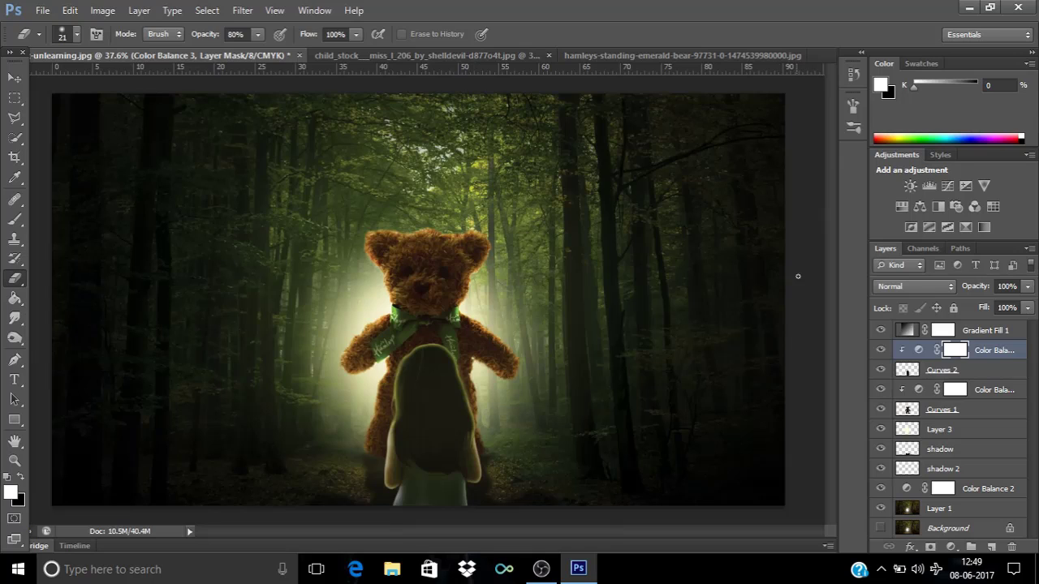
click(988, 374)
click(998, 486)
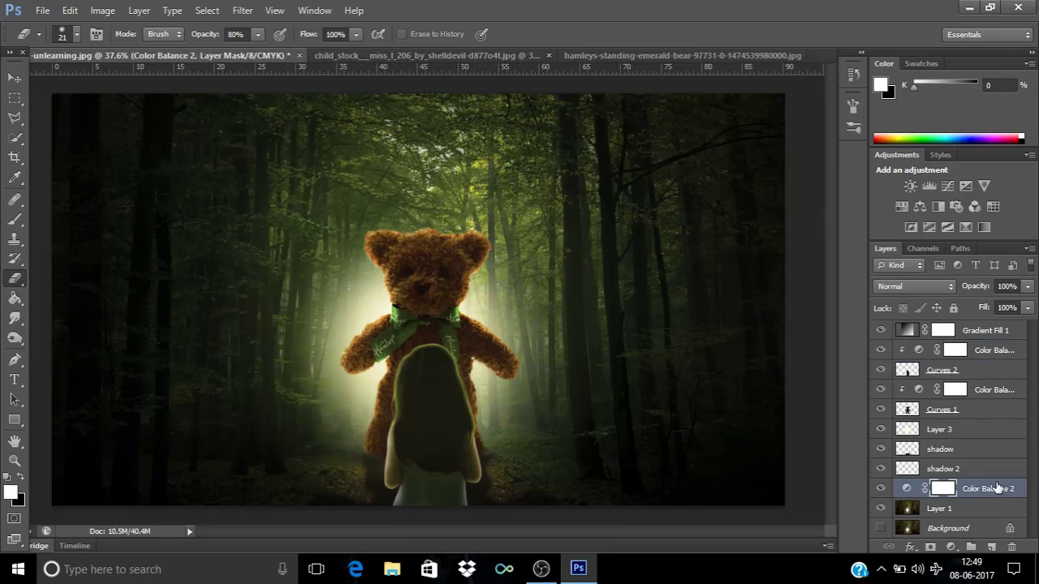
click(984, 508)
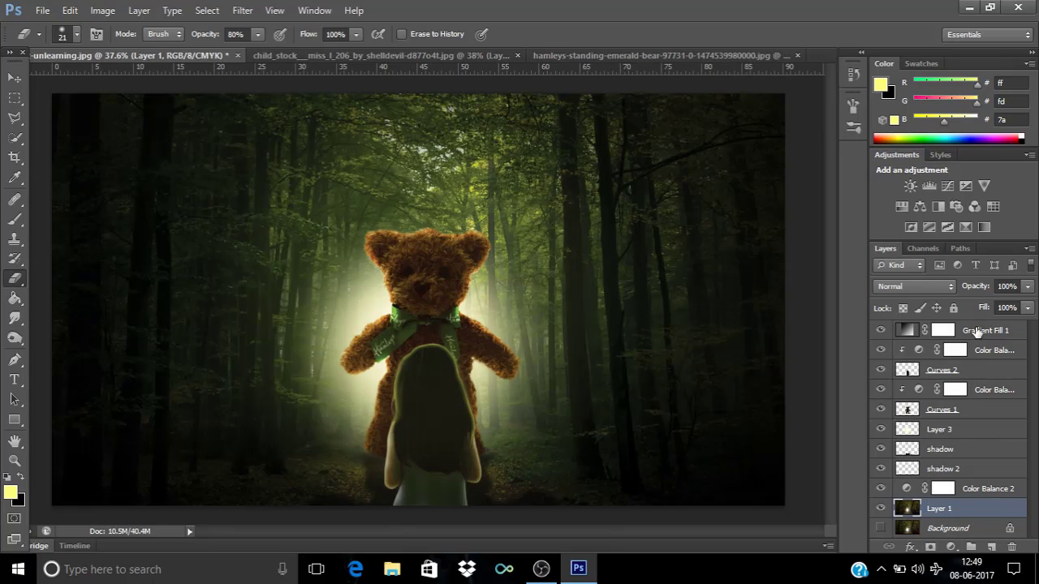
click(978, 333)
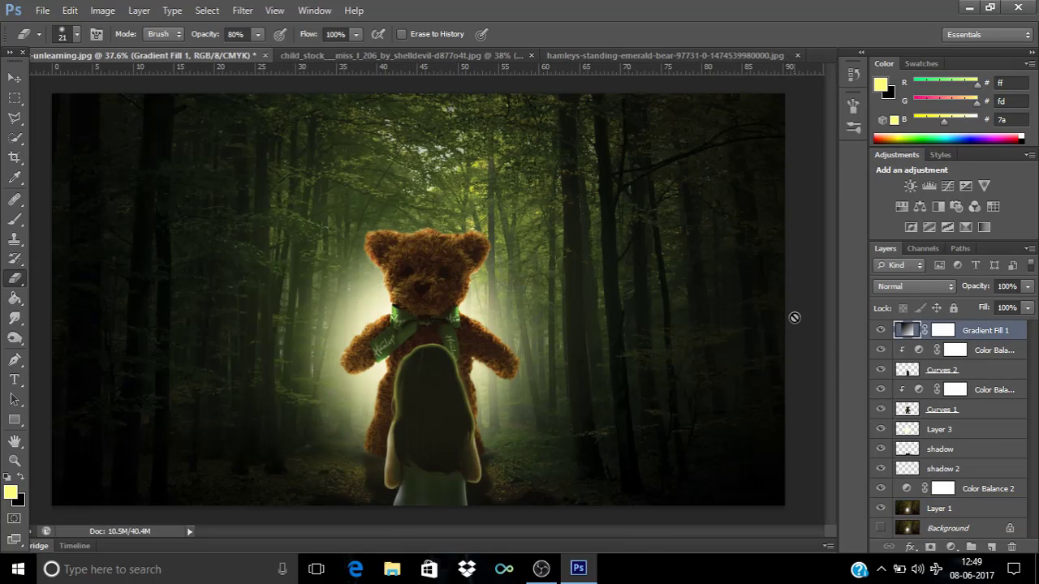
- Open the particle overlay image 1.jpg from the forest folder
click(42, 9)
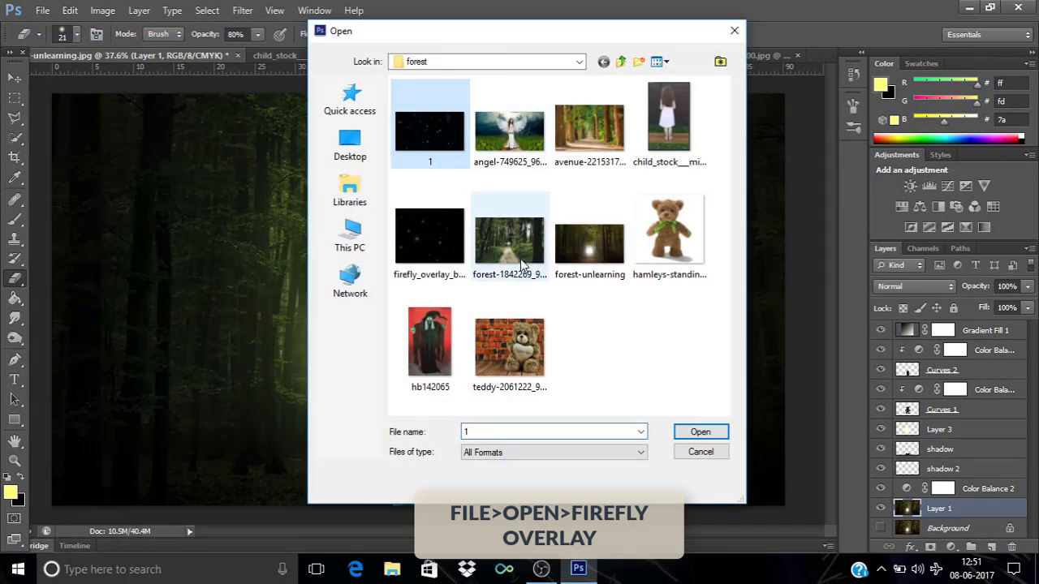
click(700, 432)
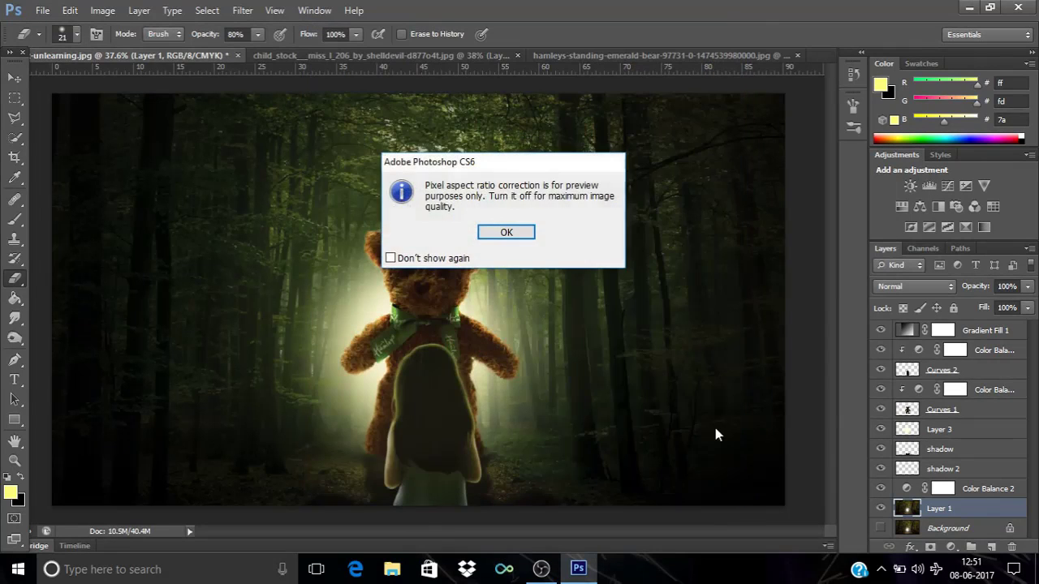
click(505, 235)
- Copy the entire particle overlay and paste it into the forest composite above Layer 1
key(ctrl+a)
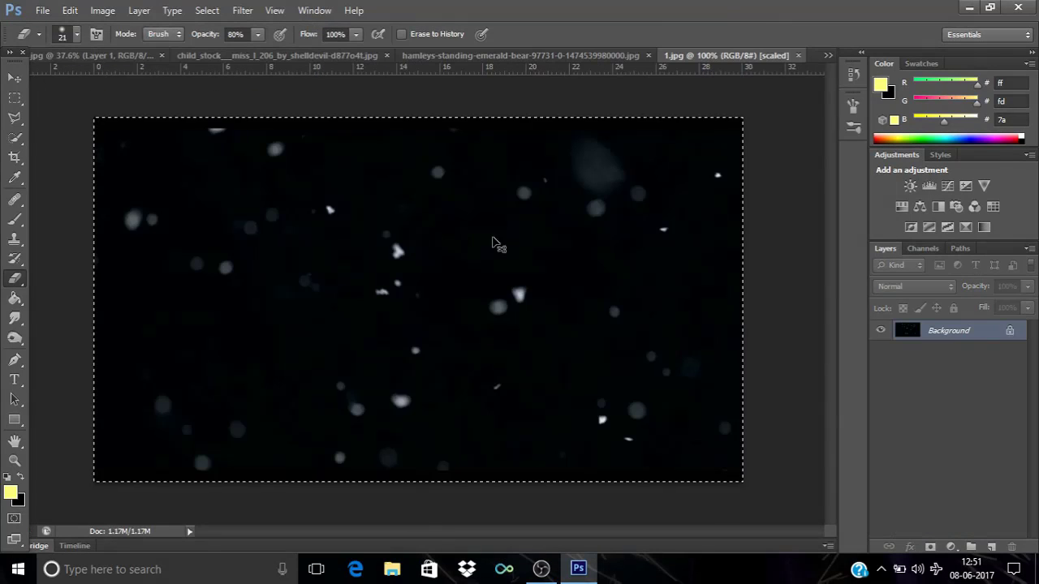
key(ctrl+c)
key(ctrl+Tab)
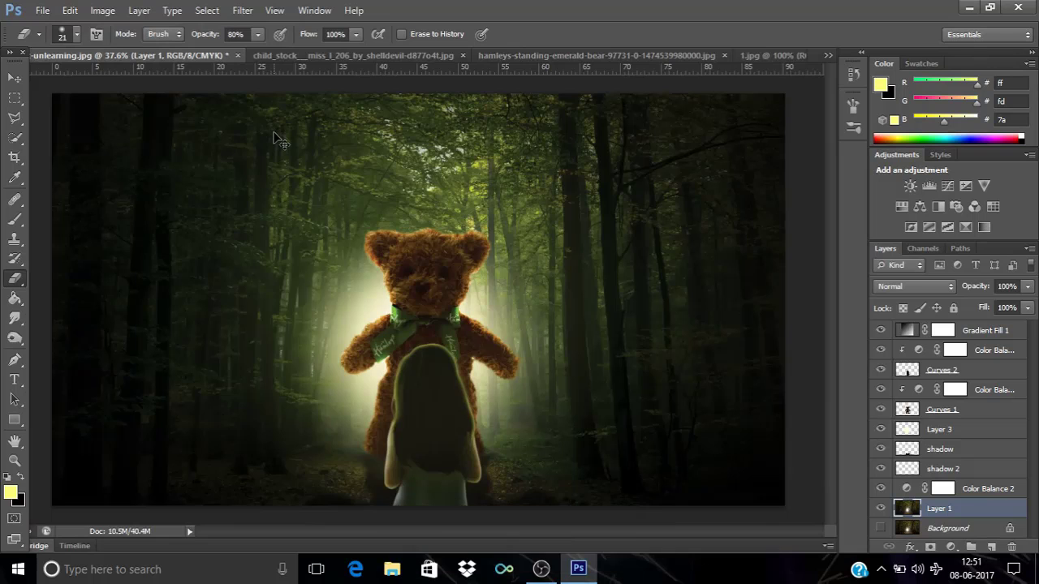
key(ctrl+v)
- Reposition the pasted particle overlay to the upper-left part of the forest and set its blend mode to Screen
key(ctrl+t)
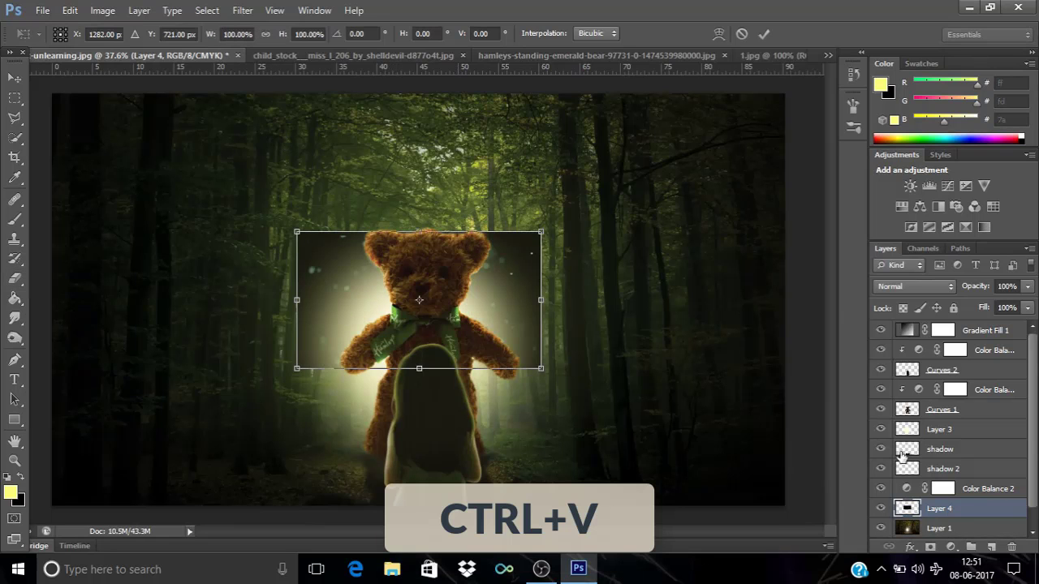
drag(520, 239, 368, 165)
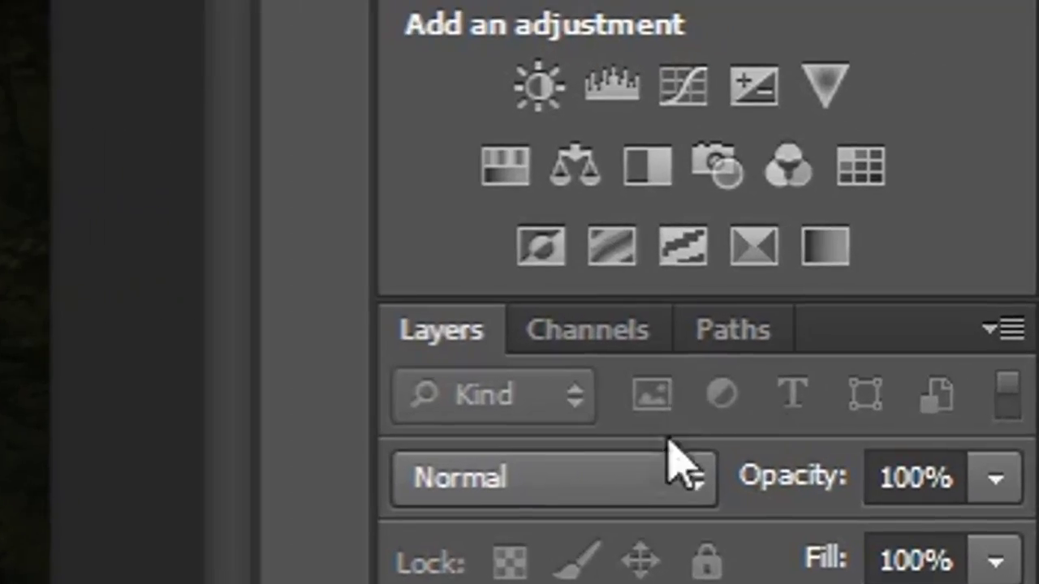
click(933, 286)
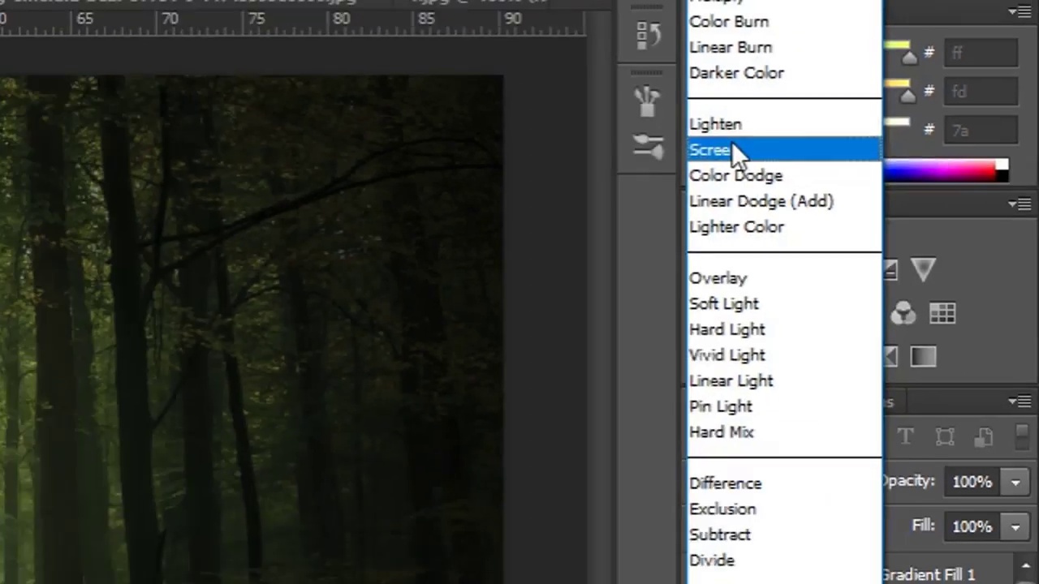
click(462, 185)
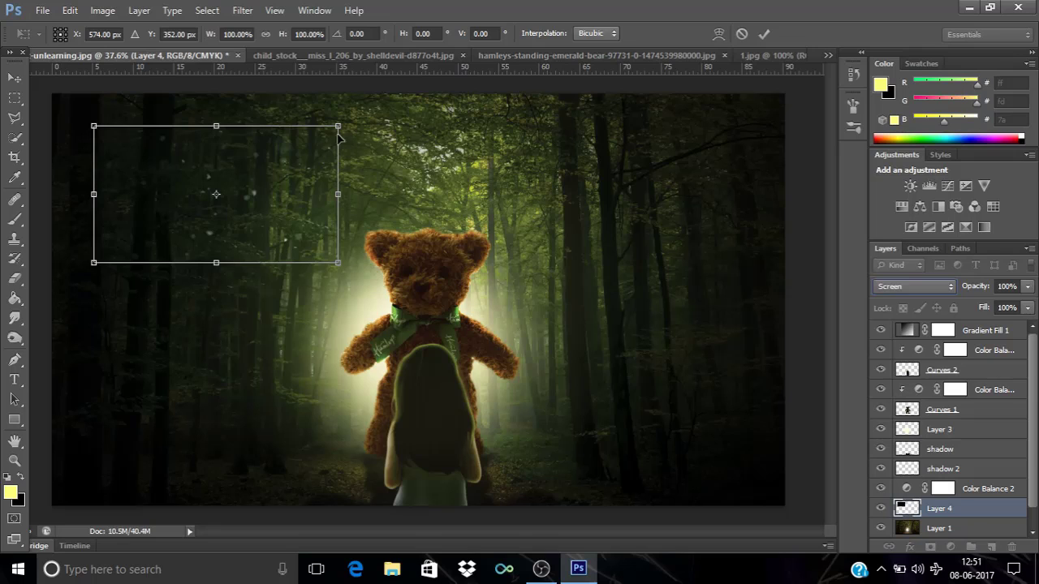
- Scale the particle overlay to about 182% and place it over the lower-left part of the forest
drag(337, 128, 570, 9)
drag(503, 218, 473, 434)
drag(526, 252, 495, 275)
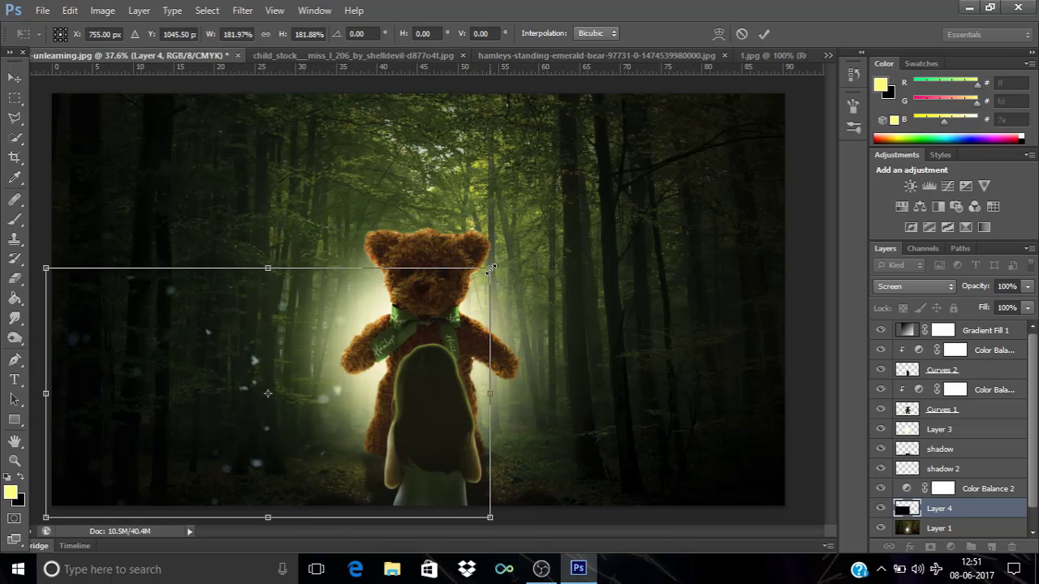
key(e)
- Move the particle overlay, Layer 4, in the layer stack to directly below Layer 3
drag(944, 510, 940, 337)
key(shift+alt+s)
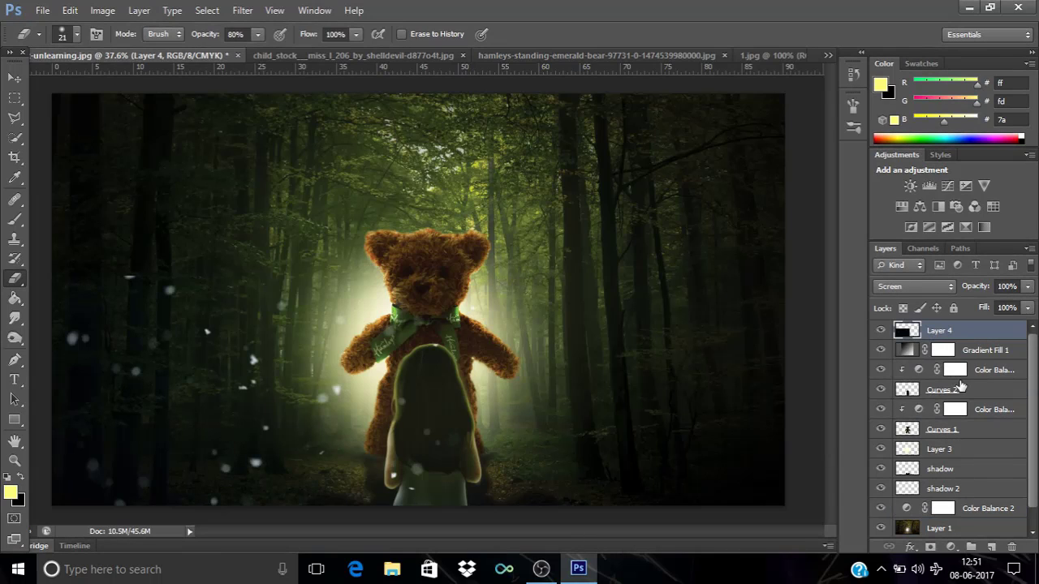
drag(964, 352, 979, 453)
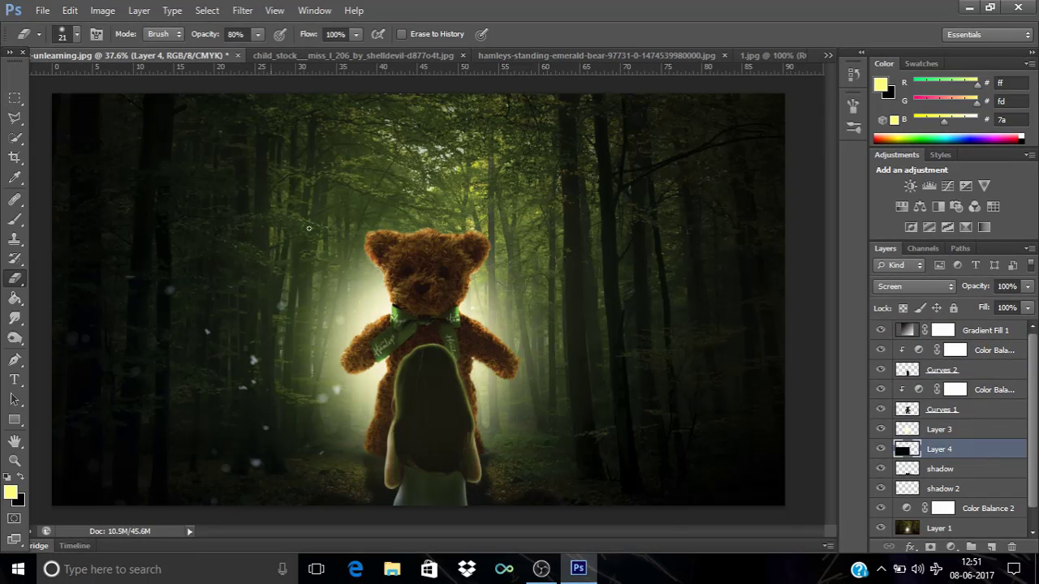
- Duplicate Layer 4 three times and spread the particle copies over the remaining parts of the forest
scroll(164, 163, down, 2)
key(v)
drag(302, 336, 228, 229)
drag(228, 228, 230, 363)
scroll(424, 394, up, 2)
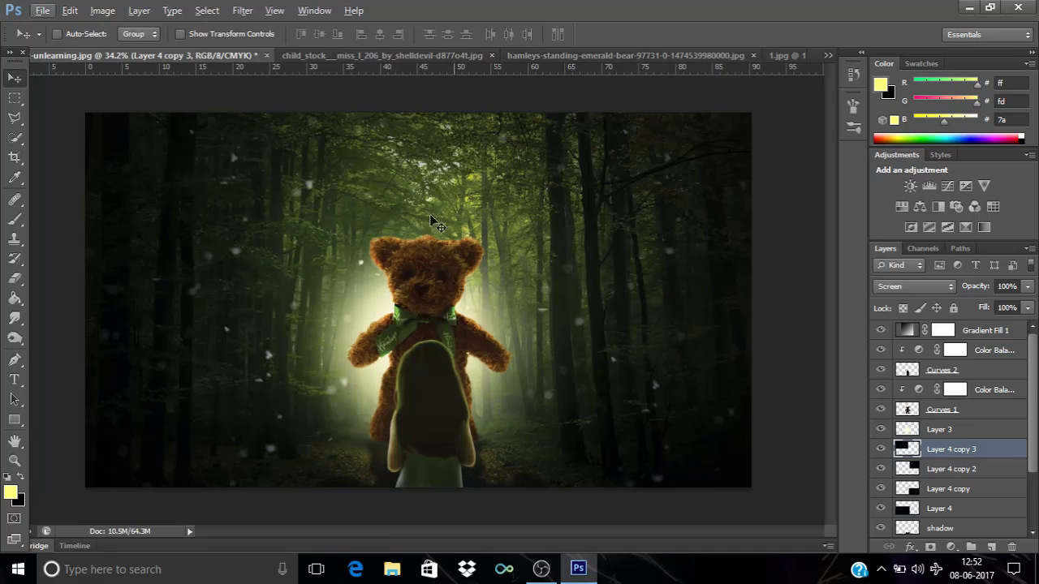
- Open the firefly overlay image from the forest folder and copy its entire canvas
click(42, 10)
click(46, 39)
click(430, 243)
click(722, 430)
key(ctrl+a)
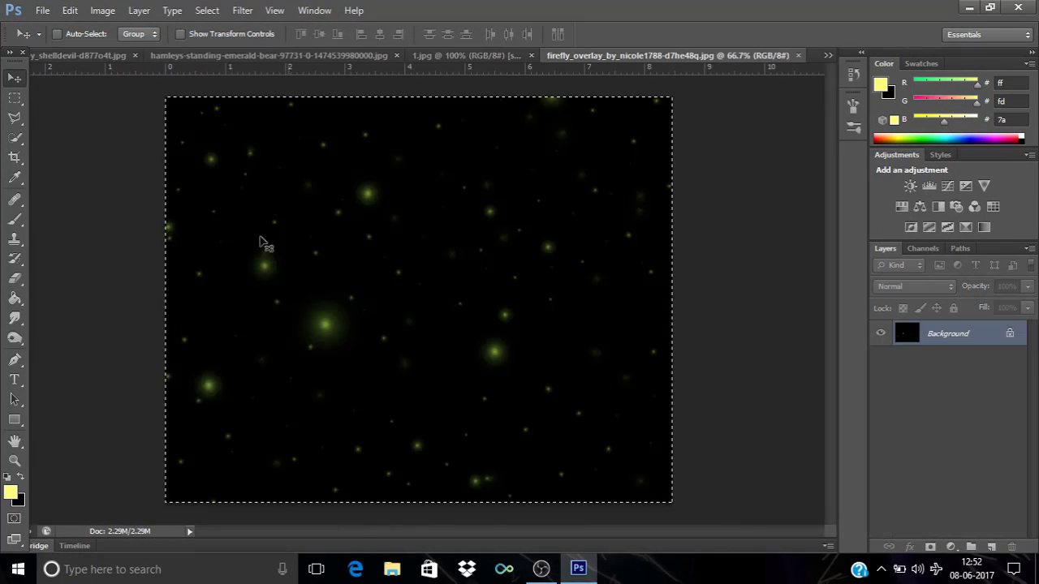
- Close the child stock image without saving it and return to the forest composite
click(112, 58)
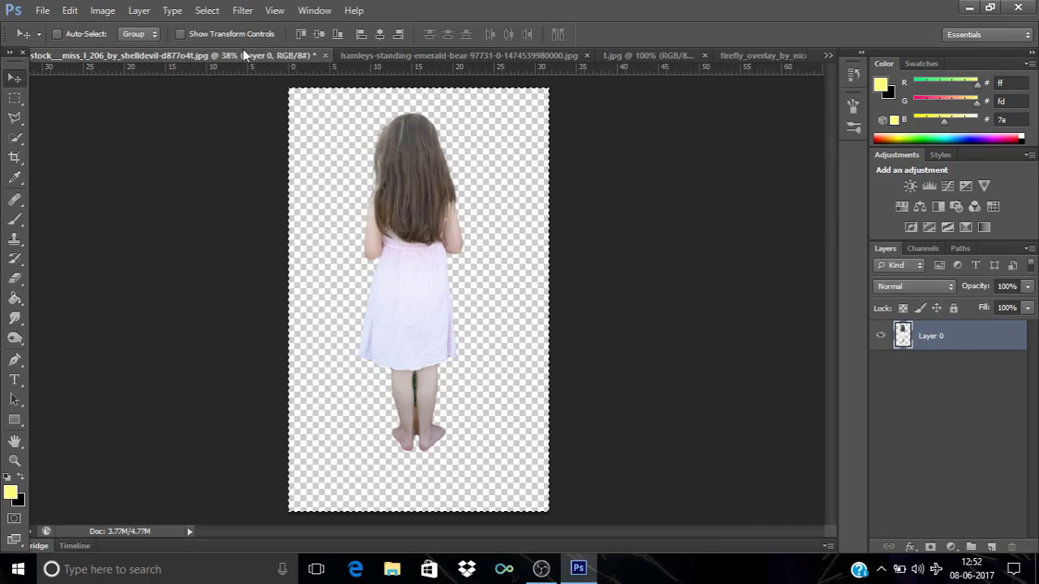
click(324, 55)
click(524, 224)
click(95, 53)
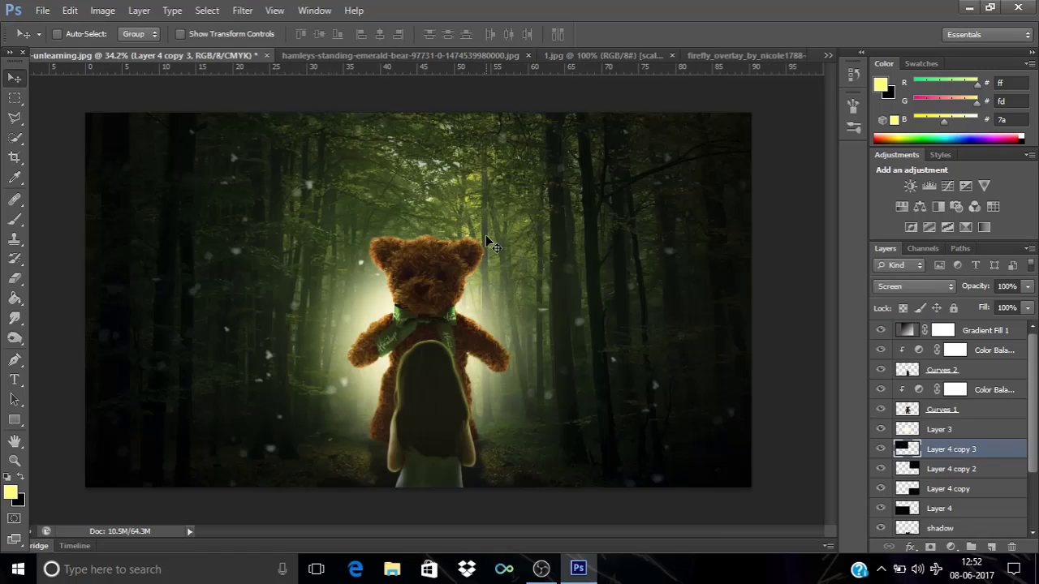
- Paste the firefly overlay on a new layer above Layer 4 copy 3 and set its blend mode to Screen
key(ctrl+shift+alt+n)
key(ctrl+v)
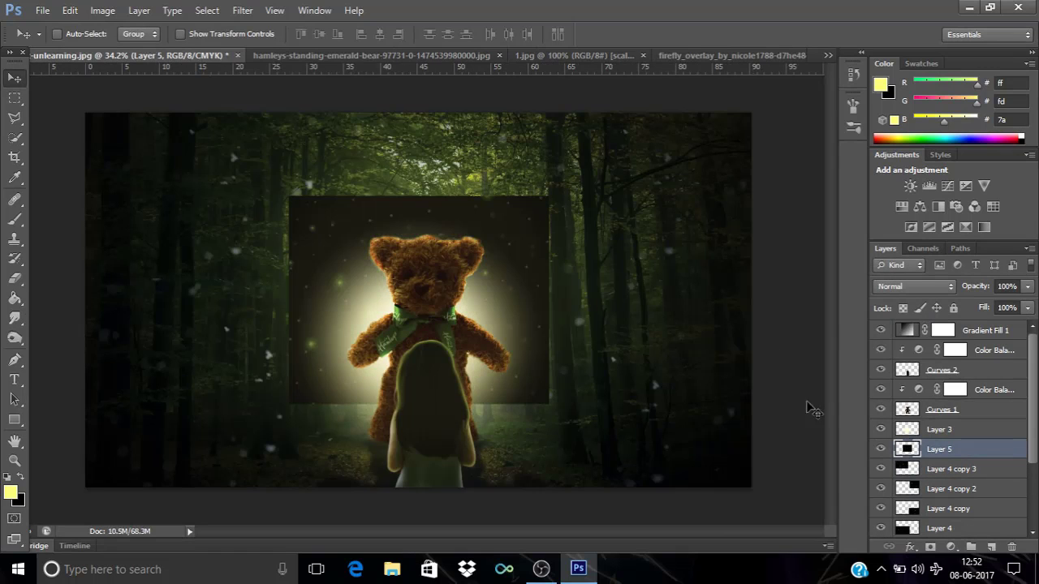
click(915, 287)
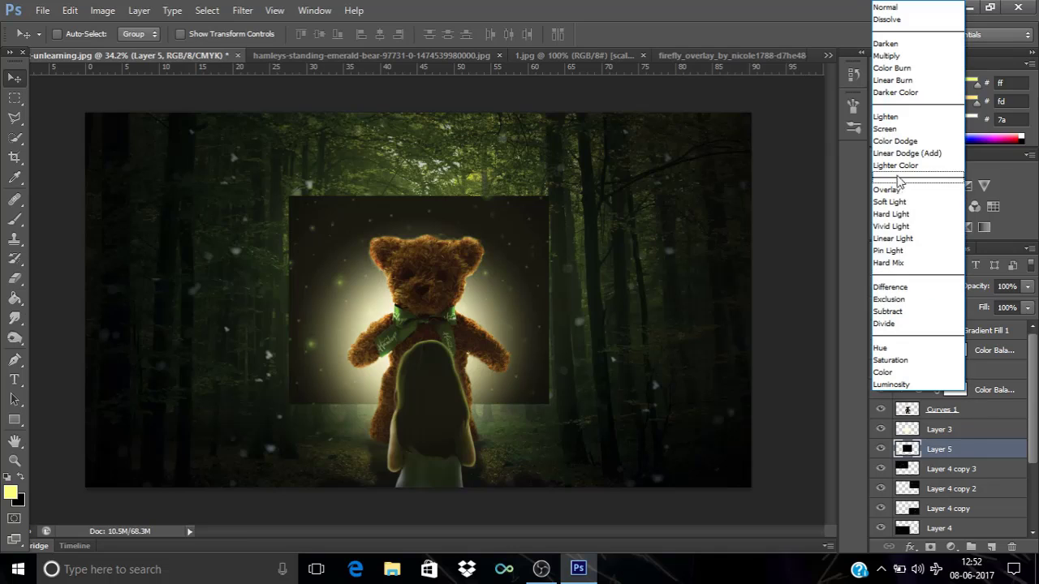
click(889, 124)
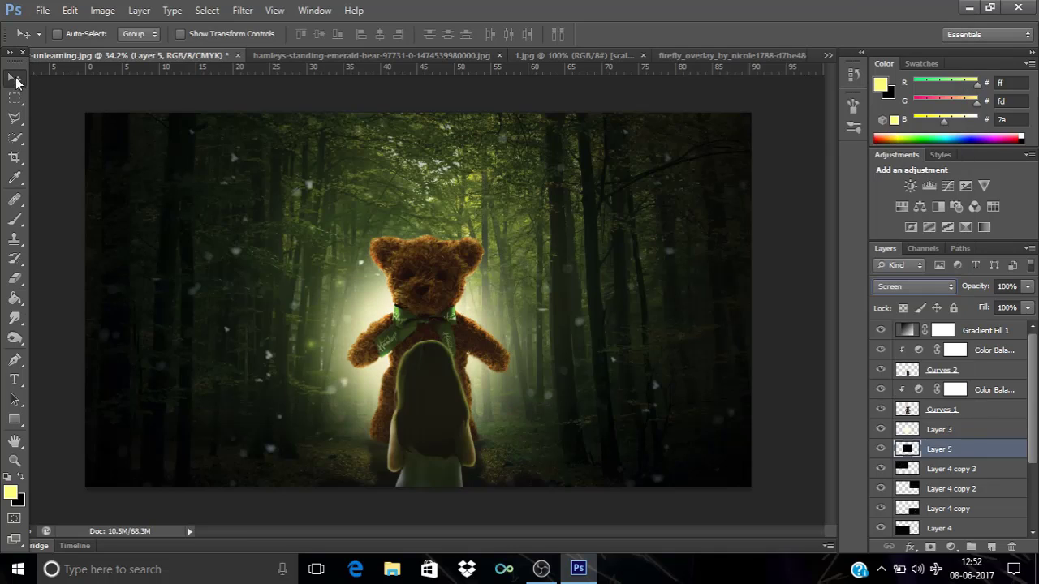
- Enlarge and reposition the firefly overlay on Layer 5 until it covers the whole forest canvas
key(ctrl+t)
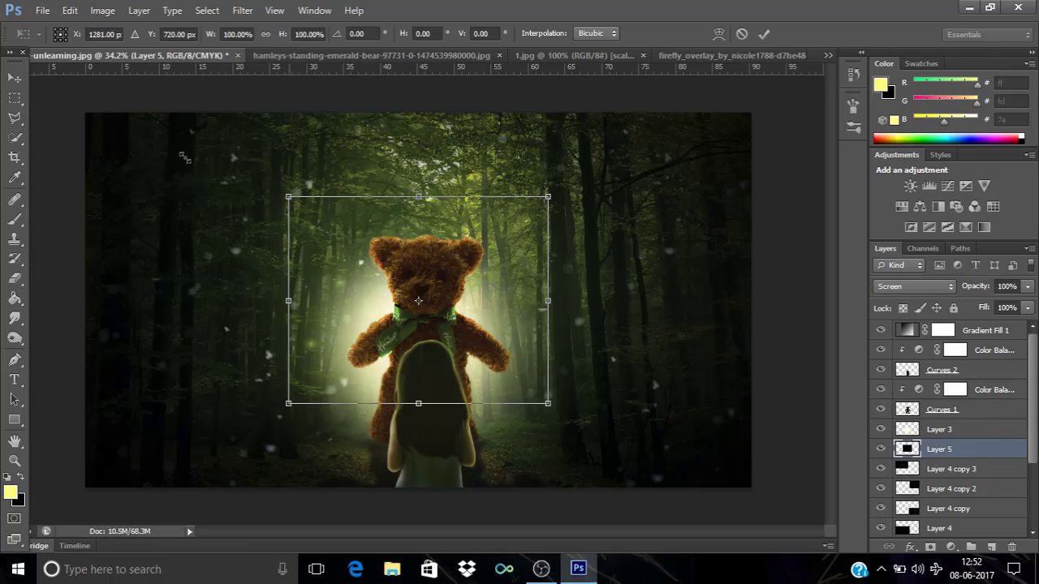
drag(288, 196, 167, 99)
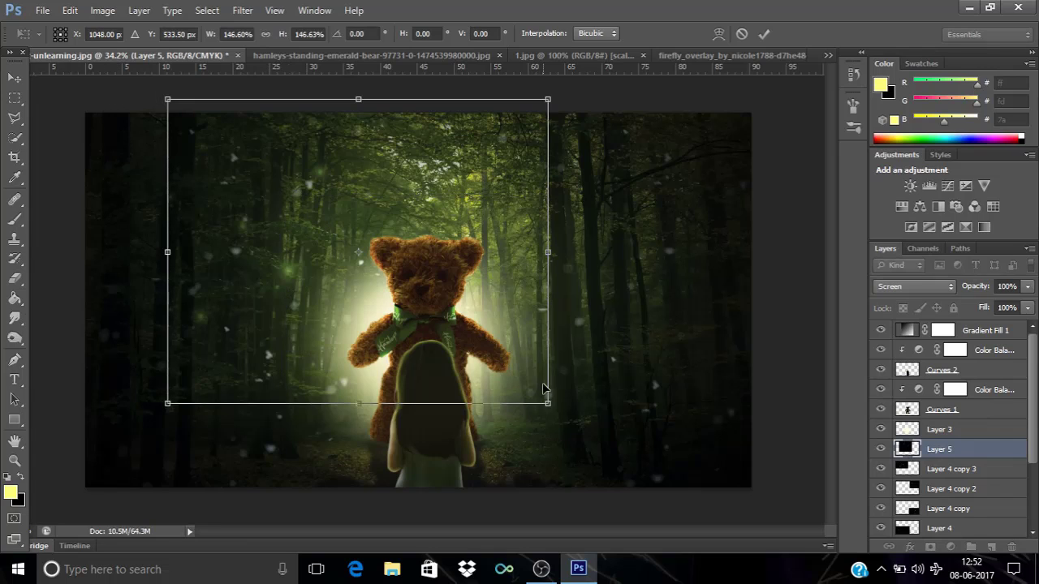
drag(549, 404, 760, 495)
scroll(605, 386, down, 2)
drag(587, 371, 501, 340)
drag(596, 463, 759, 516)
drag(626, 427, 627, 382)
key(Return)
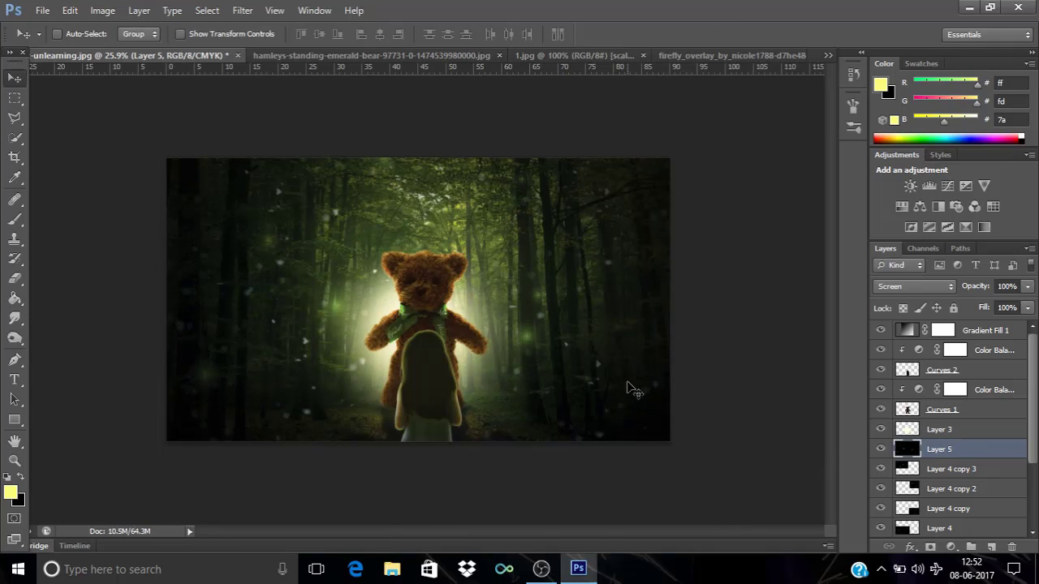
- Place Layer 5 directly beneath the Curves 2 layer and soften it with a 9.4-pixel Gaussian Blur
drag(945, 429, 961, 395)
click(978, 450)
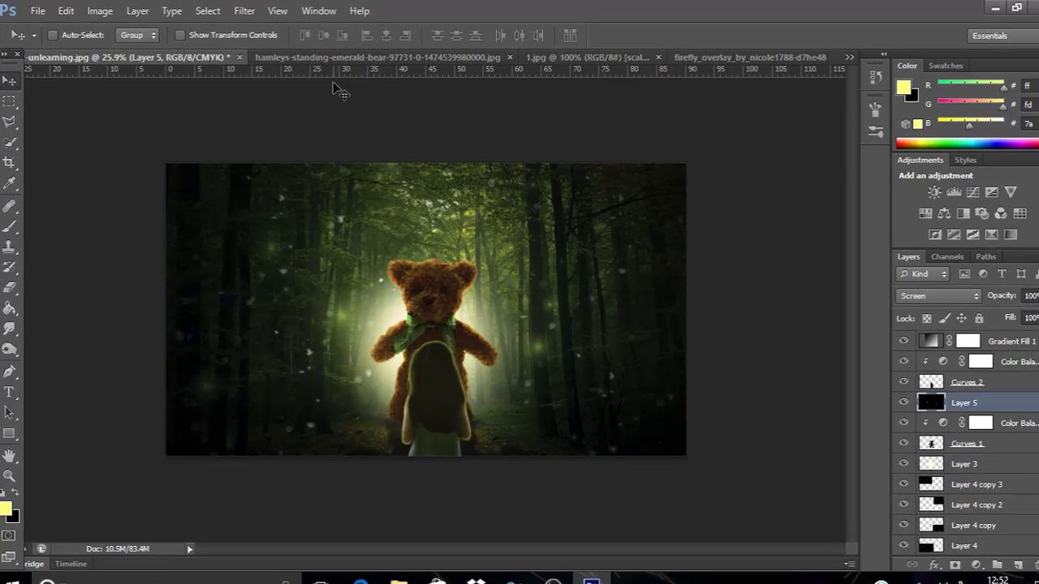
click(242, 10)
mouse_move(268, 160)
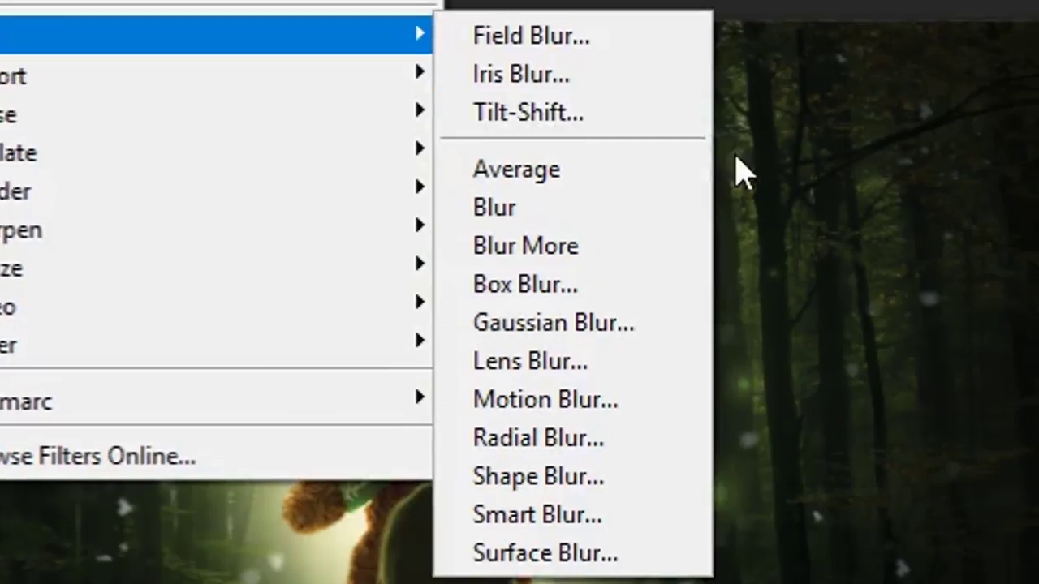
click(698, 323)
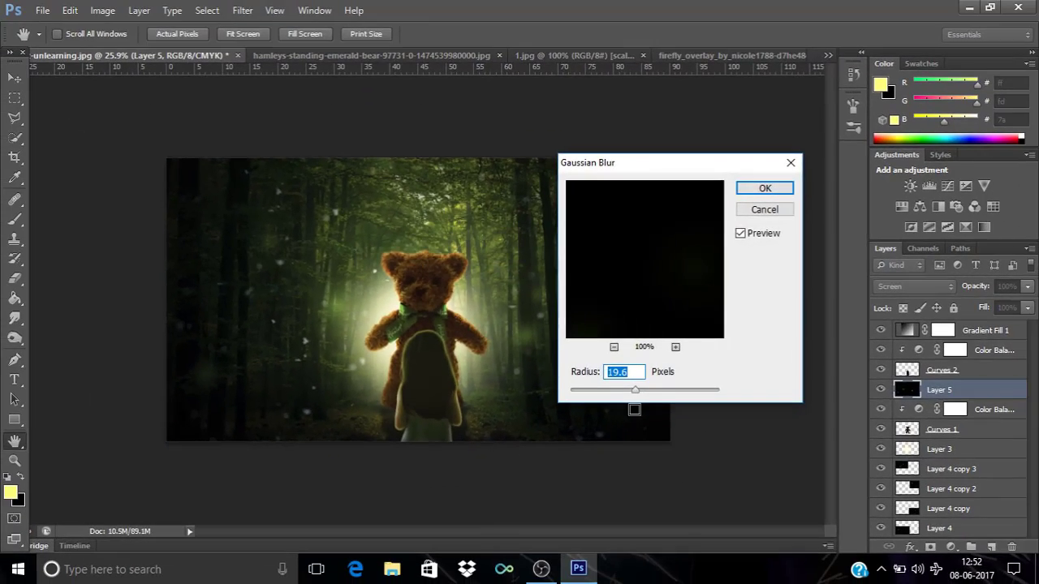
drag(634, 390, 627, 390)
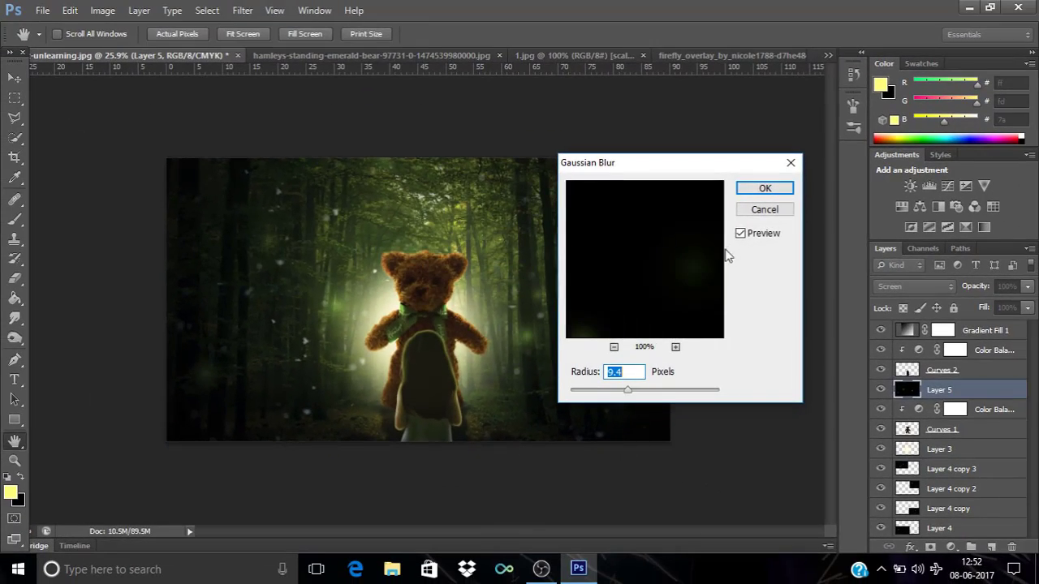
click(763, 189)
key(v)
- Add a Photo Filter adjustment above Gradient Fill 1 using Warming Filter (85) and raise its density
scroll(467, 329, up, 2)
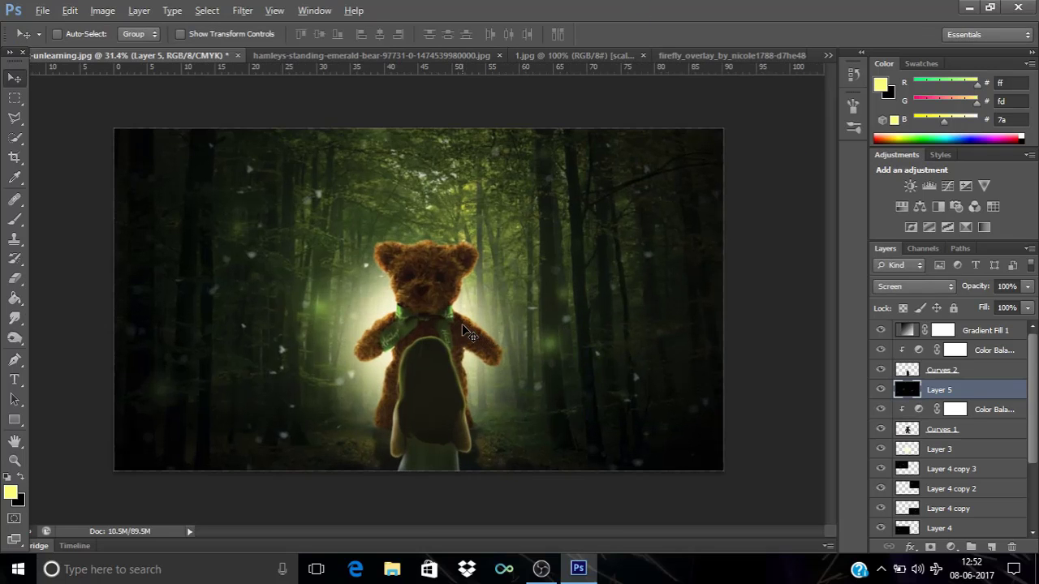
scroll(467, 328, up, 2)
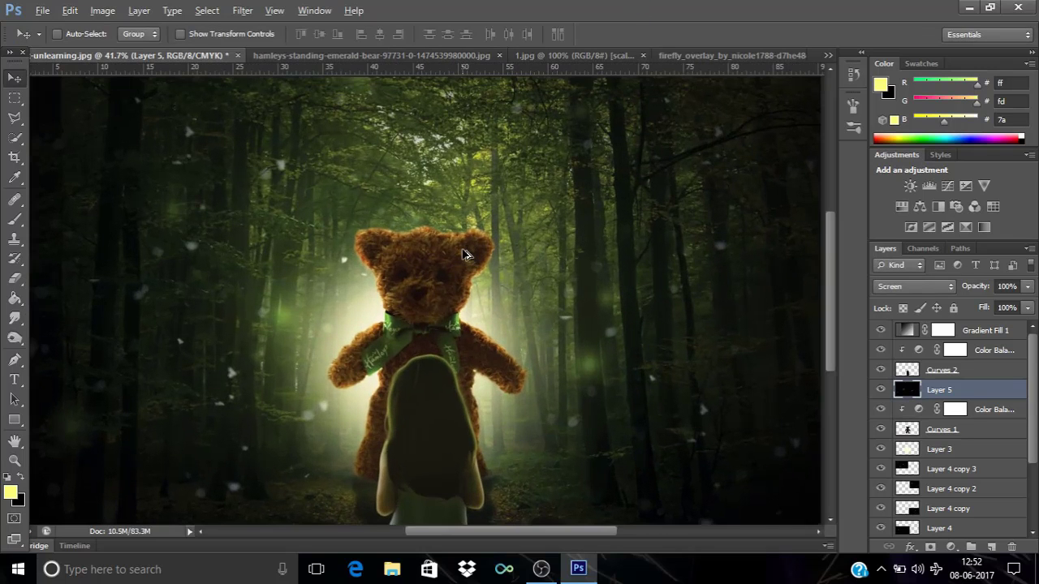
scroll(463, 254, down, 1)
key(alt)
click(973, 330)
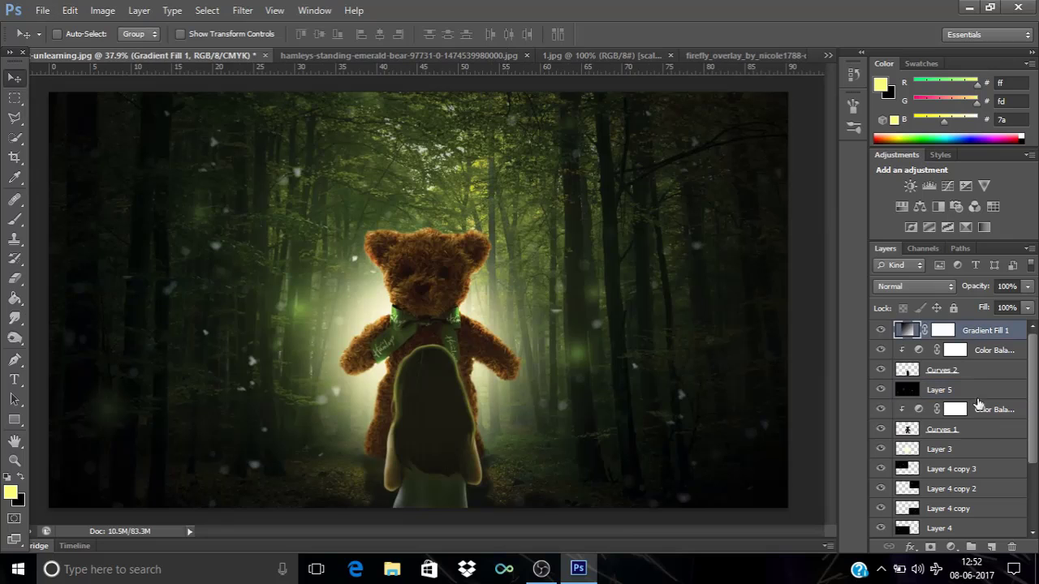
click(951, 548)
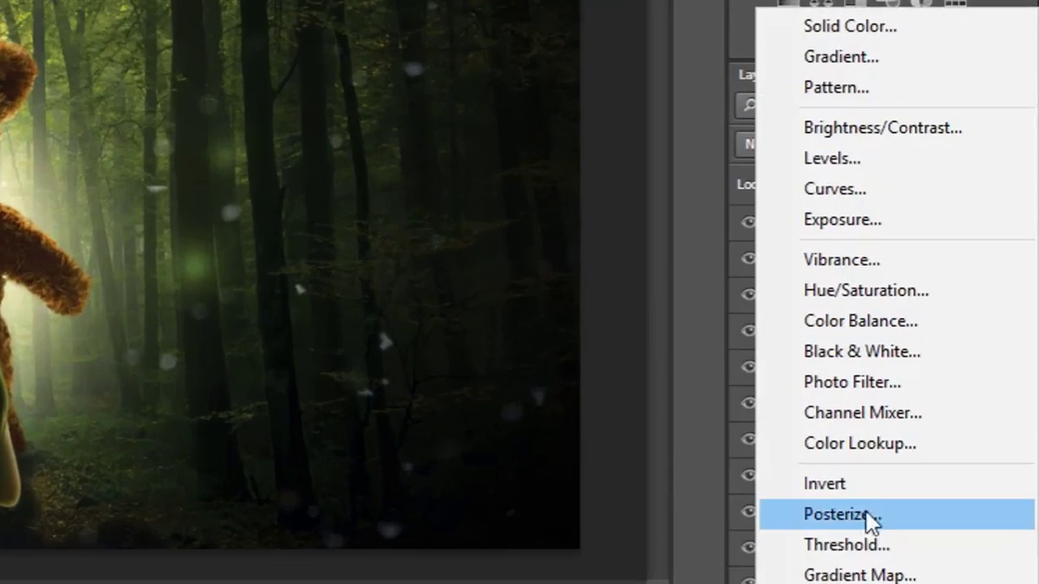
click(823, 581)
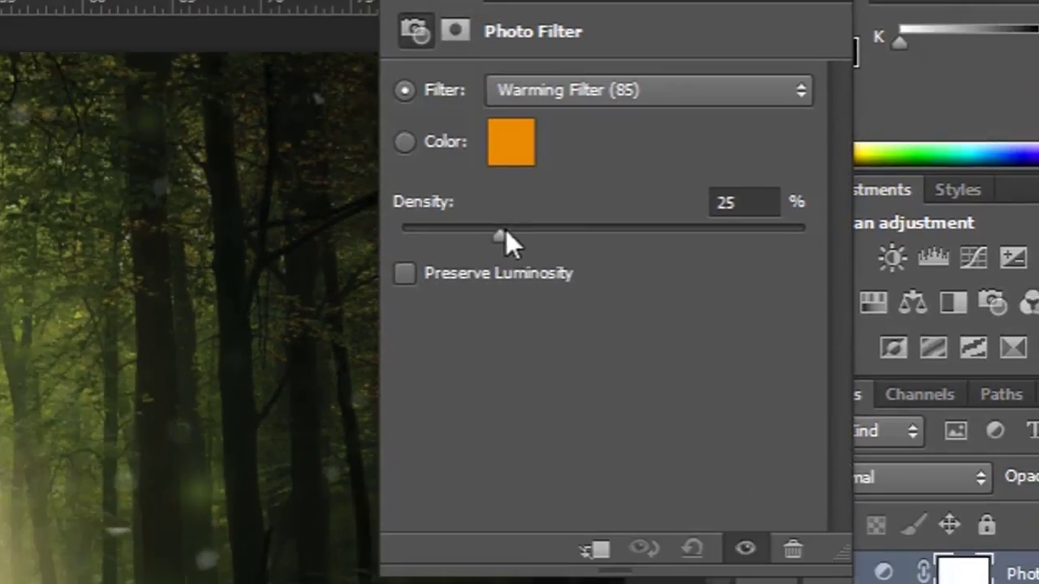
drag(370, 268, 473, 282)
drag(769, 172, 777, 172)
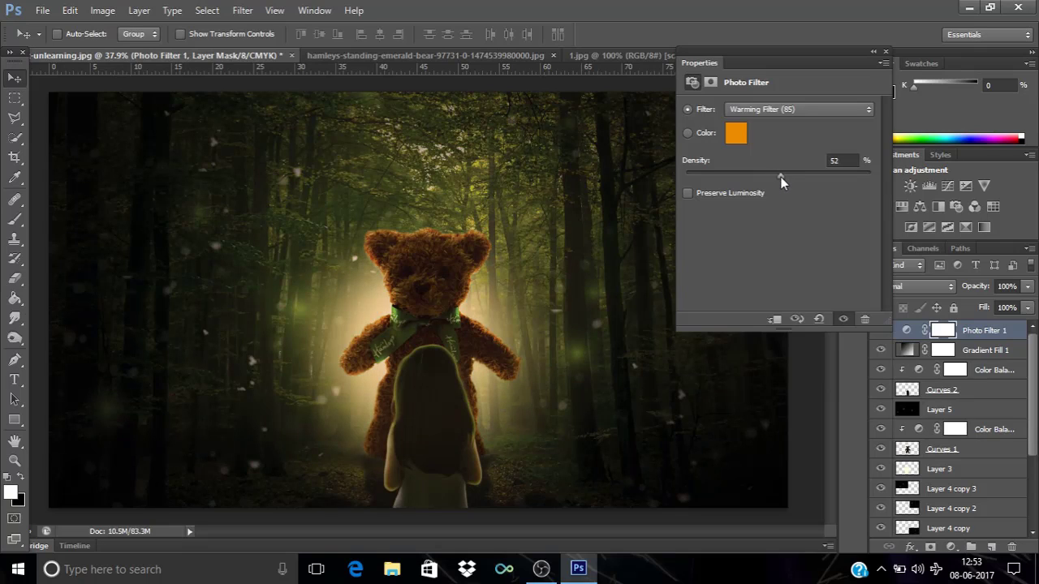
drag(776, 176, 775, 176)
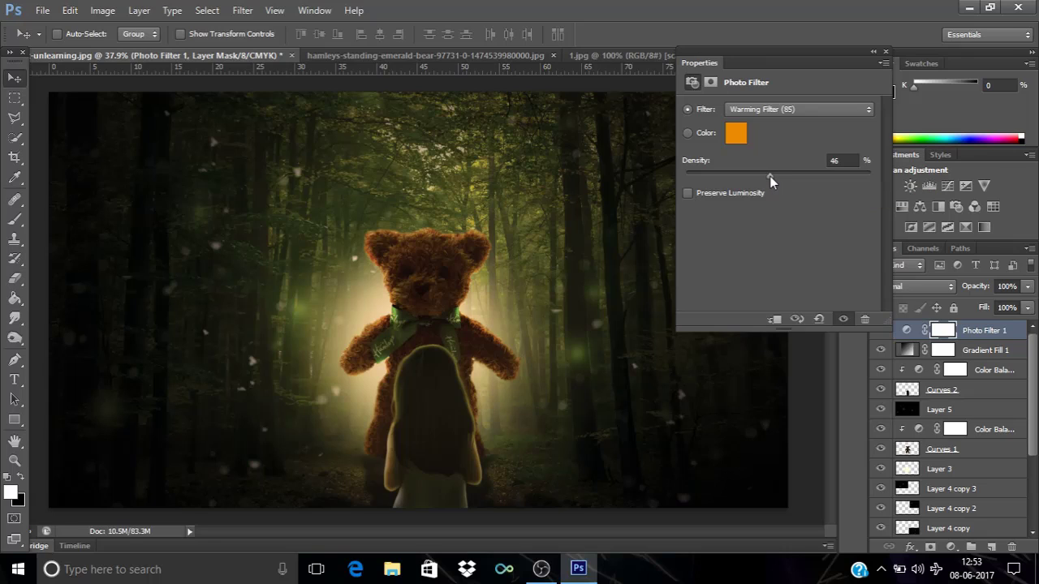
mouse_move(764, 177)
mouse_down()
mouse_move(747, 178)
mouse_move(764, 174)
mouse_up()
click(831, 161)
click(885, 51)
- Reduce the opacity of the Photo Filter 1 layer to soften the warm tint
click(1025, 291)
drag(1022, 308, 1006, 307)
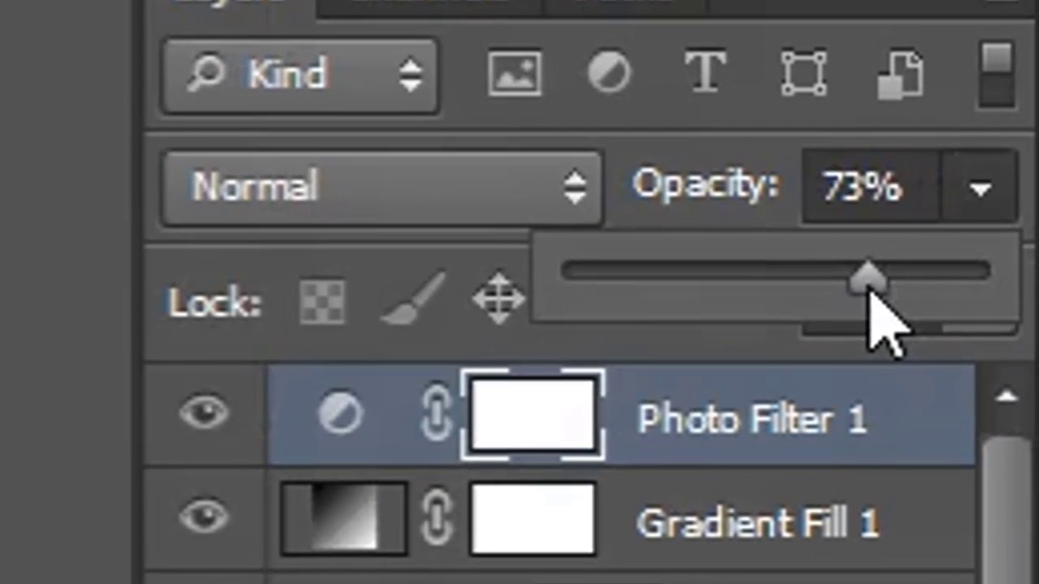
drag(884, 320, 909, 323)
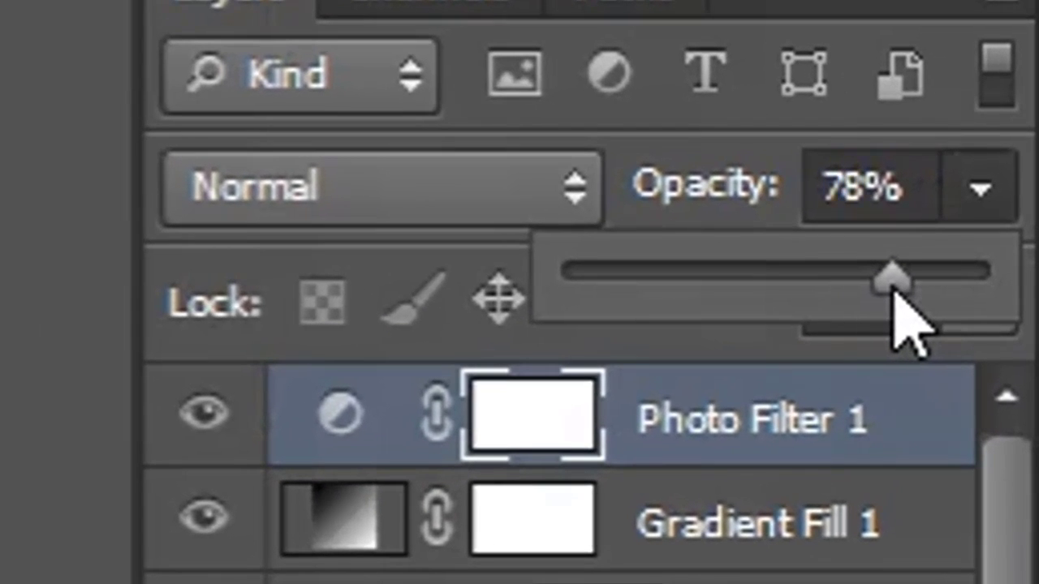
drag(894, 289, 849, 289)
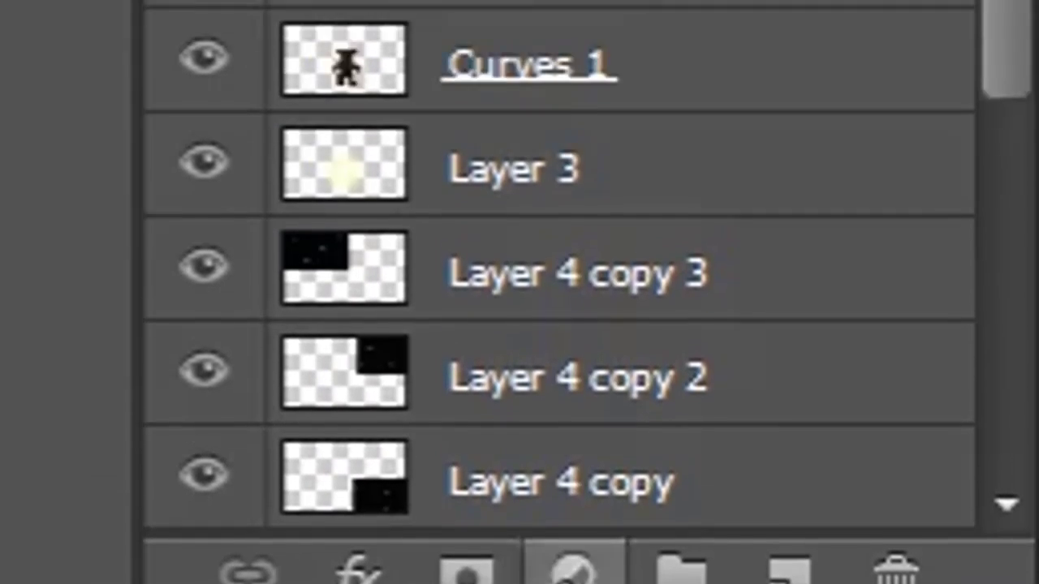
- Add a Levels adjustment and, in the Green channel, set the white input level to 226 and slightly brighten the midtones
click(575, 566)
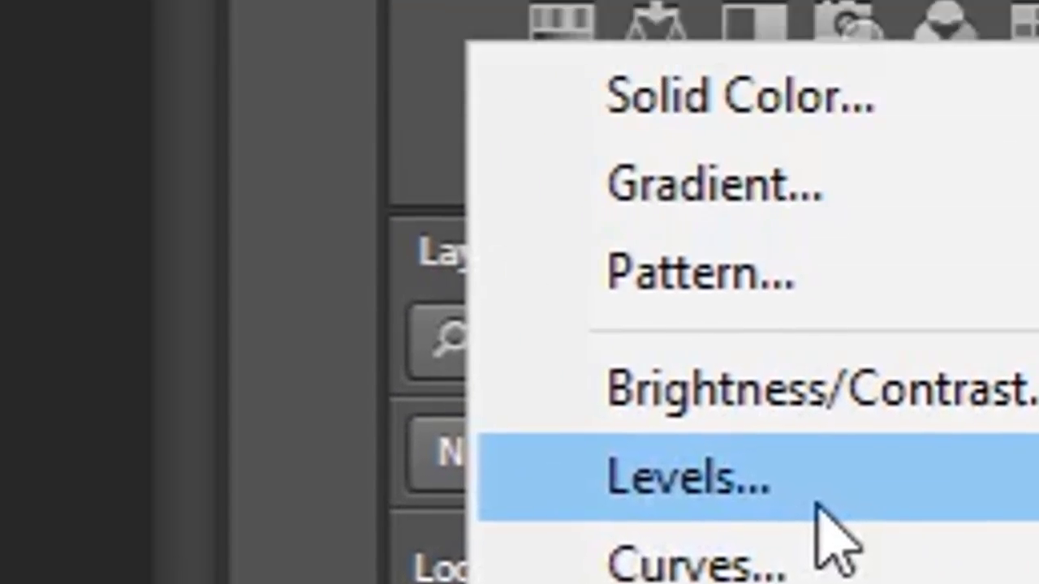
click(817, 507)
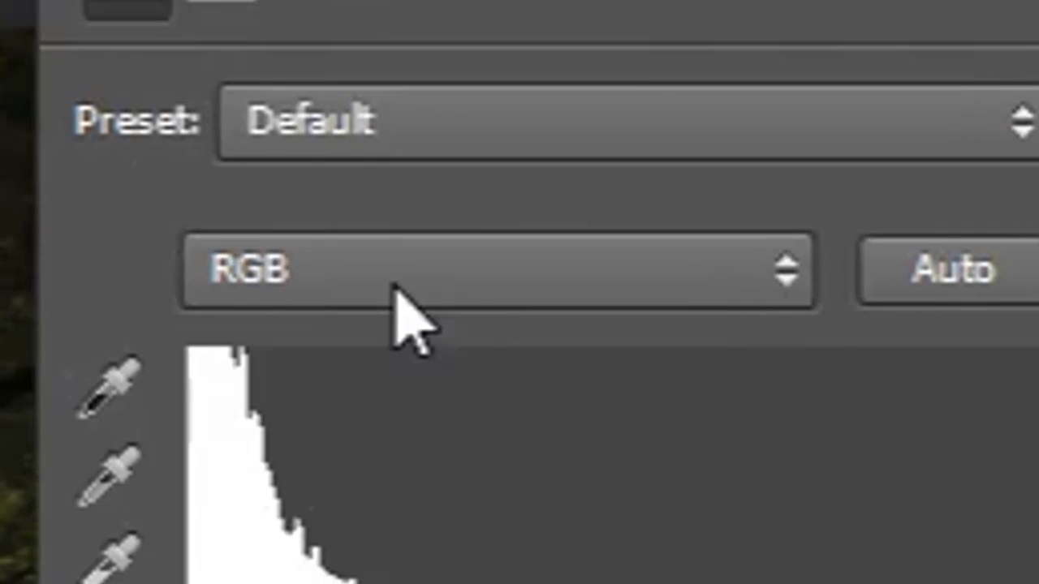
click(396, 302)
click(398, 482)
drag(652, 186, 674, 187)
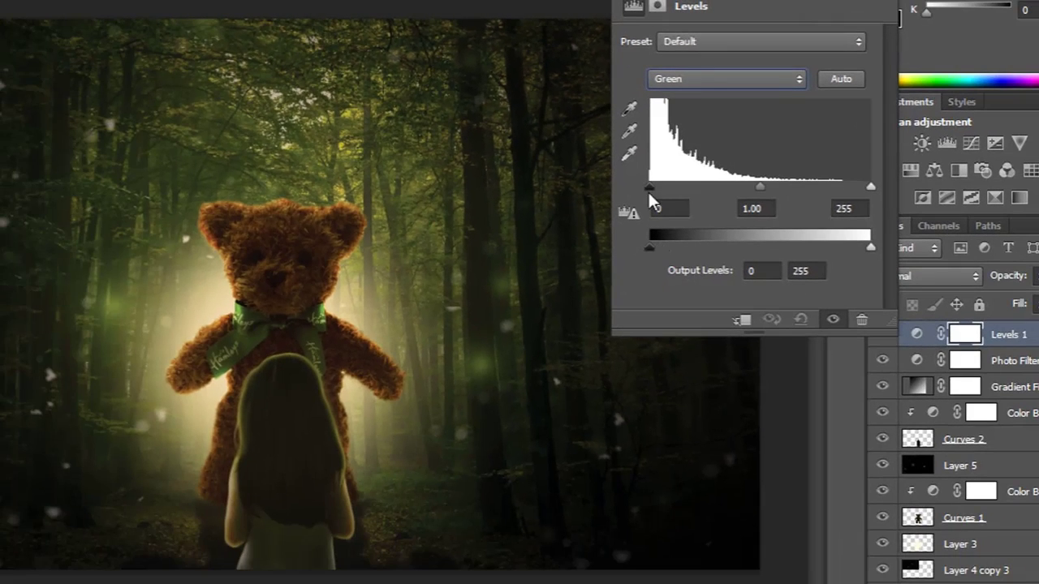
drag(671, 190, 618, 180)
mouse_move(859, 185)
mouse_down()
mouse_move(824, 182)
mouse_move(845, 185)
mouse_up()
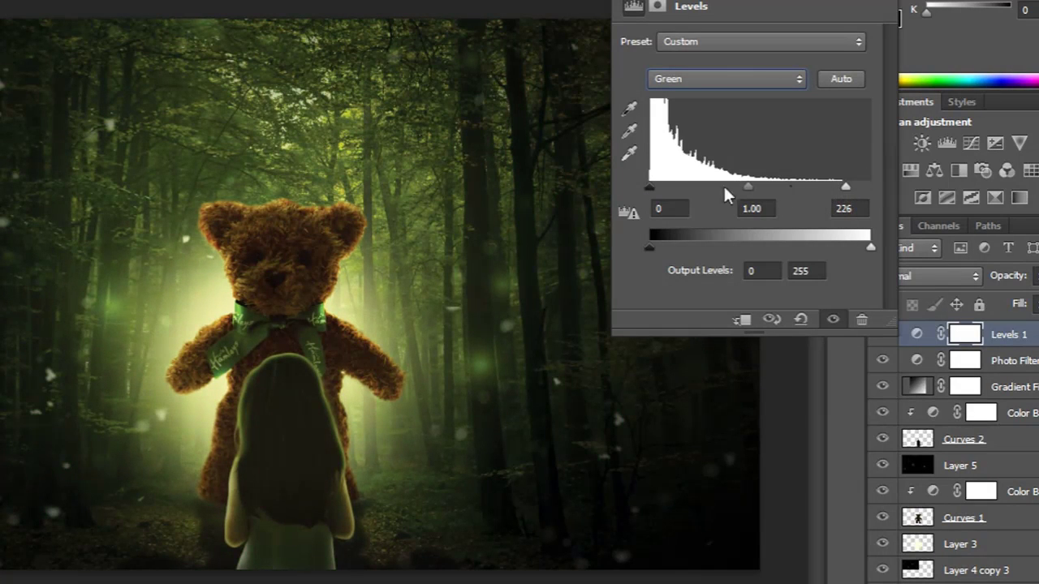
mouse_move(747, 185)
mouse_down()
mouse_move(732, 185)
mouse_move(742, 183)
mouse_up()
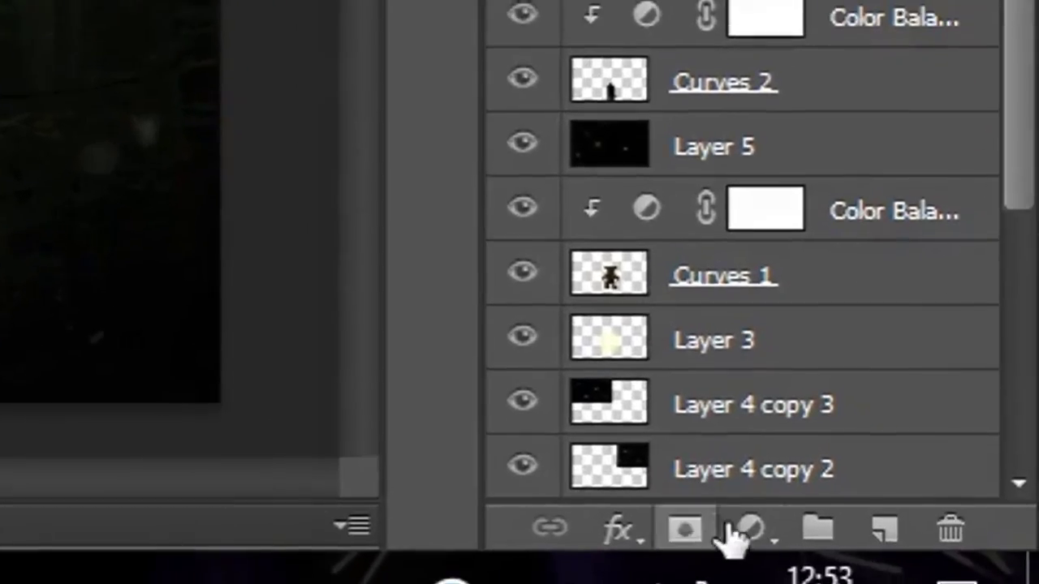
- Add a Vibrance adjustment above Levels 1 with Vibrance set to 10
click(849, 564)
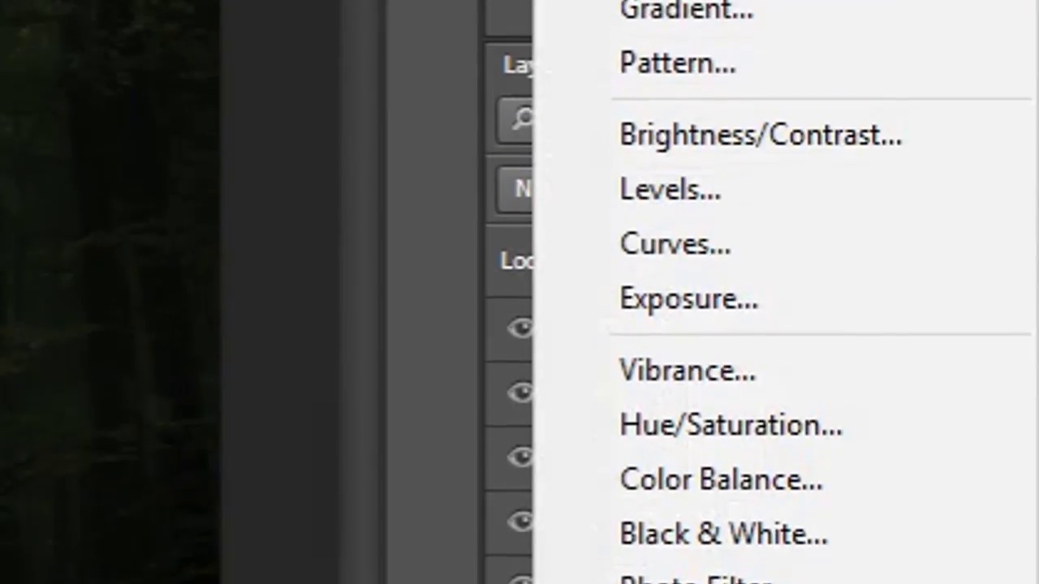
click(705, 373)
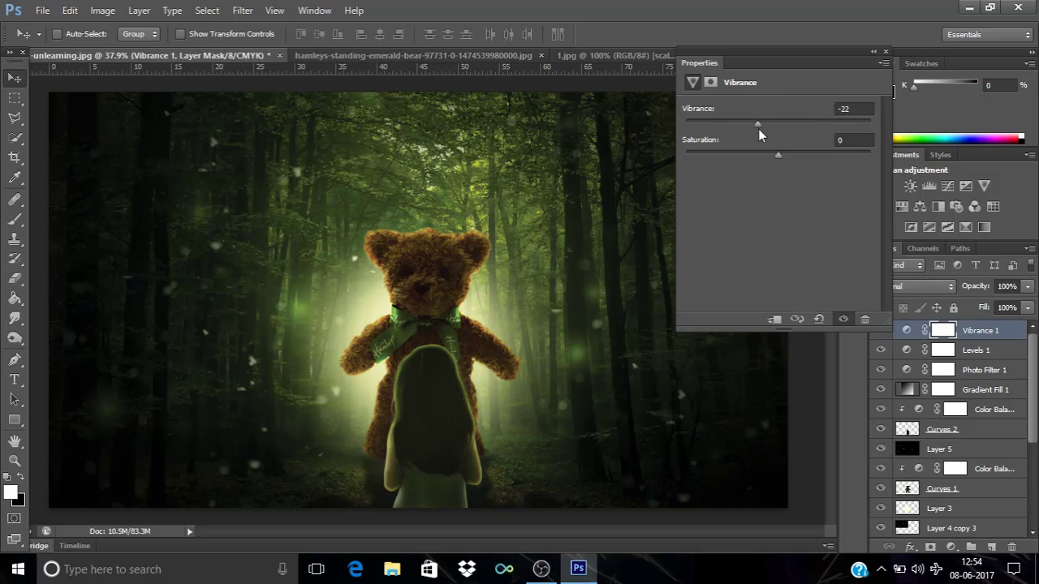
drag(790, 123, 785, 123)
key(BackSpace)
key(BackSpace)
text(10)
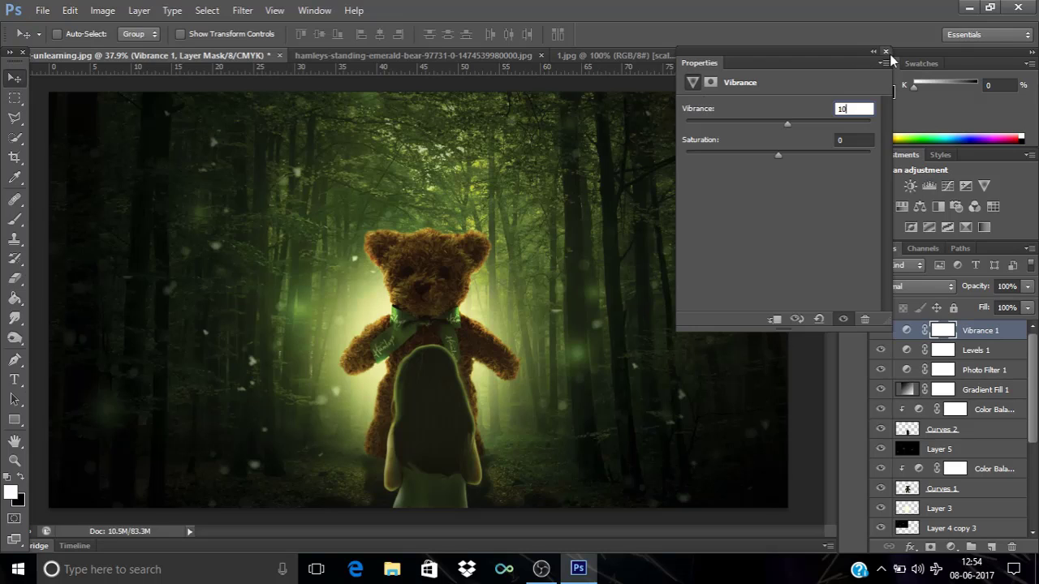
click(888, 52)
- Select the bear's Curves 1 layer and hide the girl's Curves 2 layer to expose the bear's legs
scroll(978, 369, down, 5)
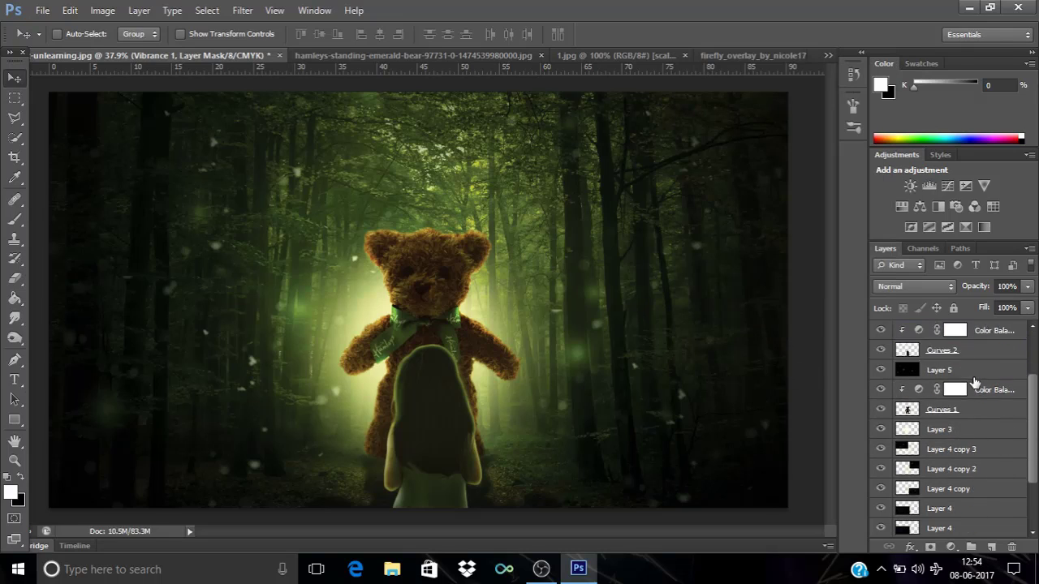
scroll(979, 390, up, 2)
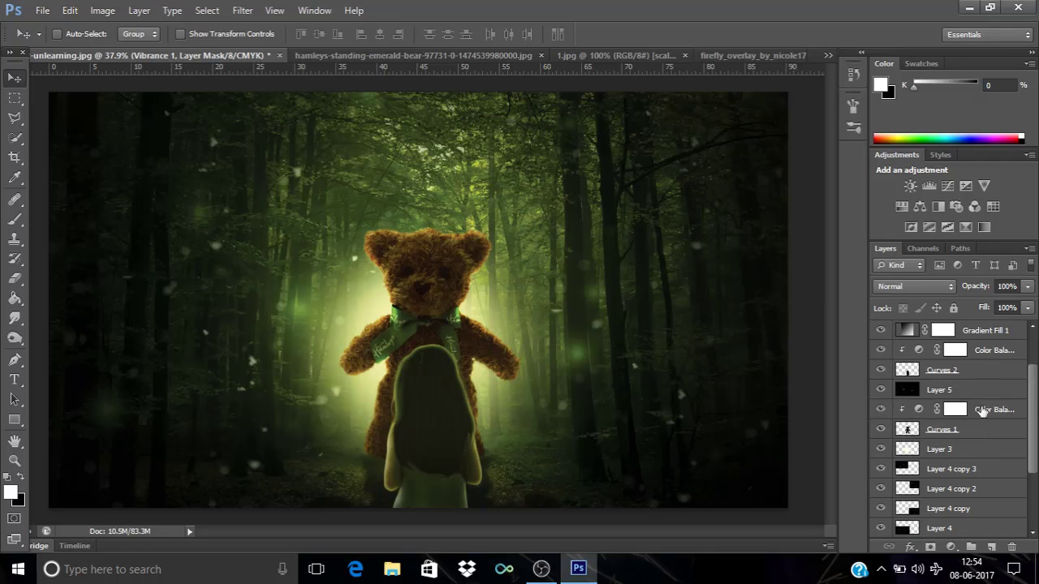
click(974, 431)
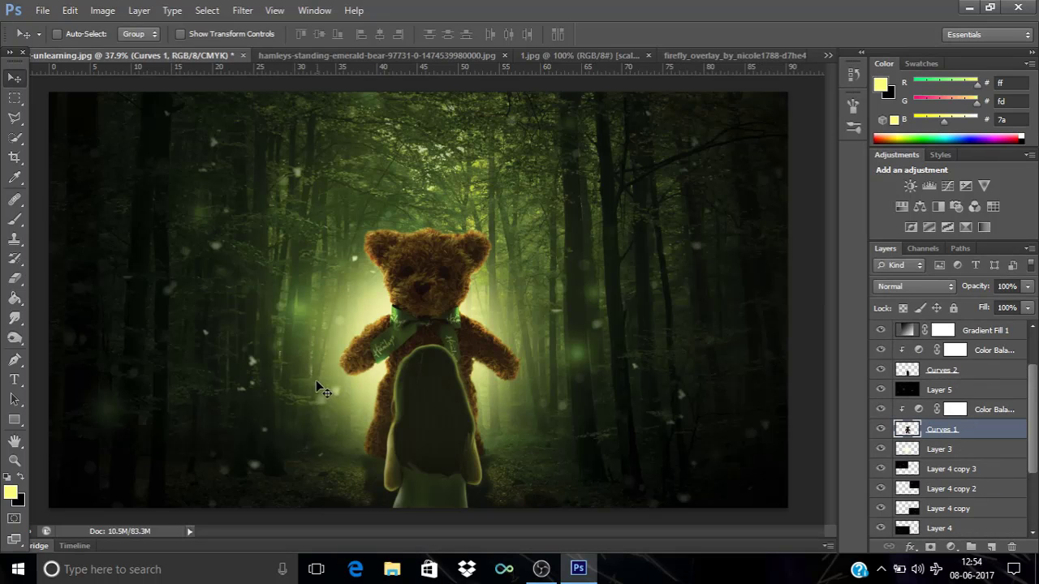
scroll(321, 388, up, 3)
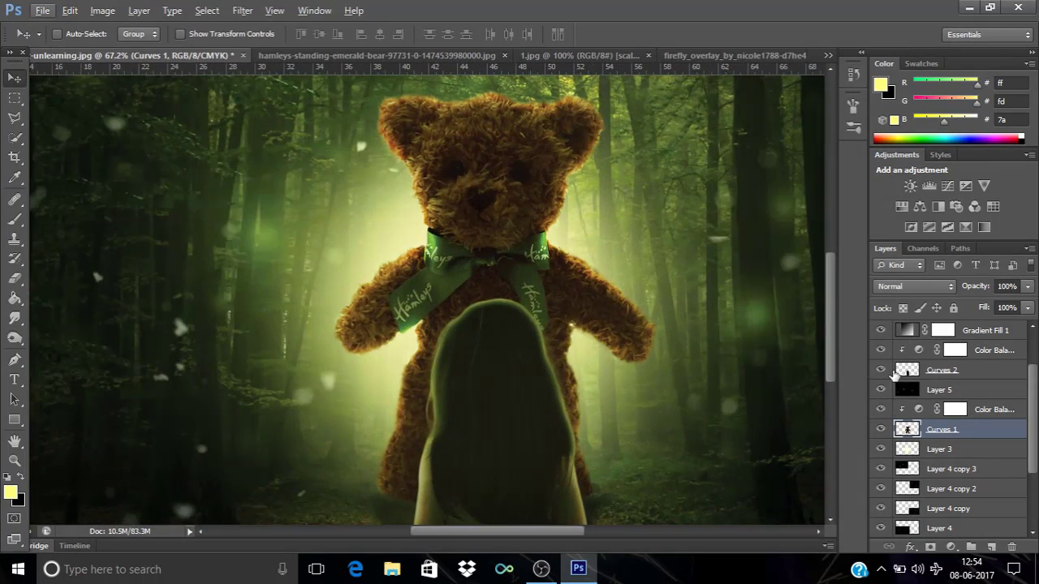
click(881, 351)
click(880, 370)
scroll(579, 440, down, 2)
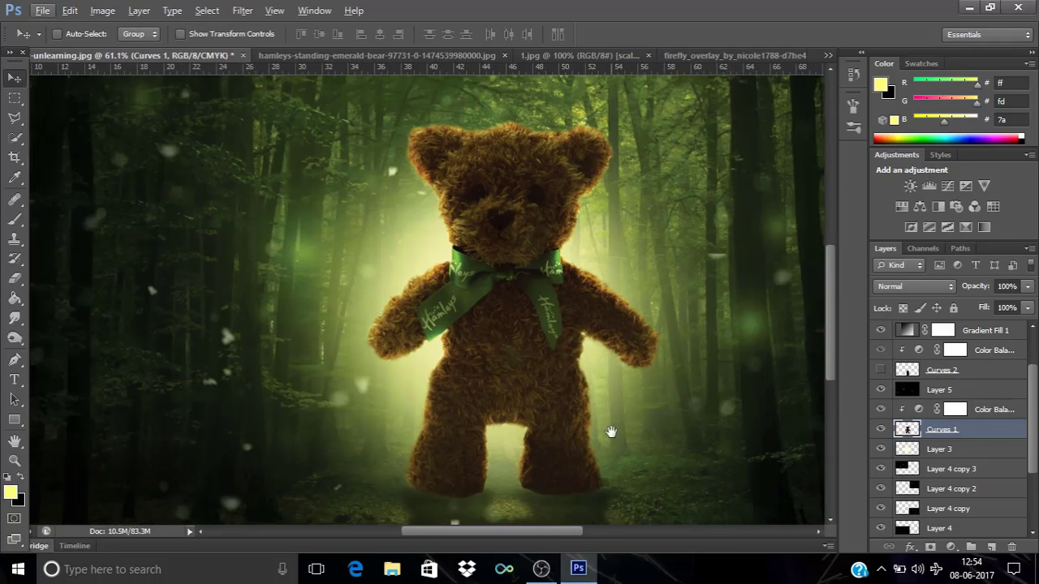
- Merge the bear's Curves 1 layer with the Color Balance adjustment clipped to it
scroll(479, 415, up, 5)
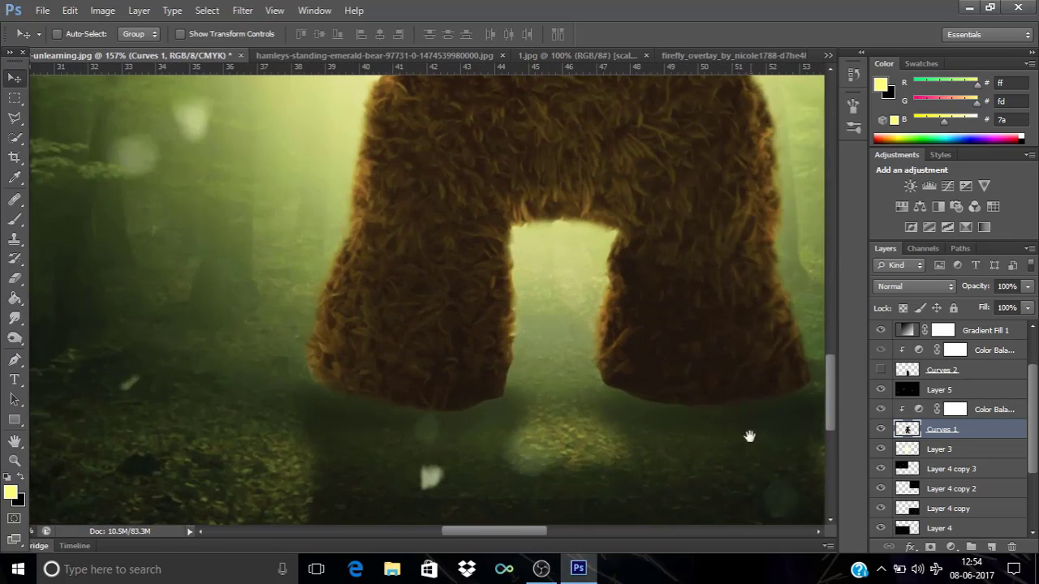
drag(749, 437, 678, 441)
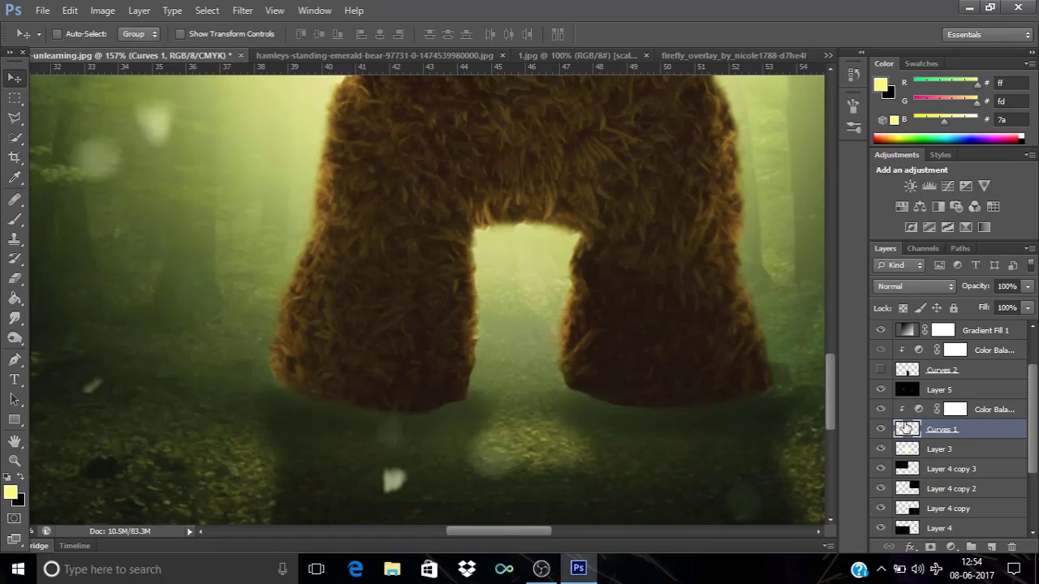
shift+click(989, 408)
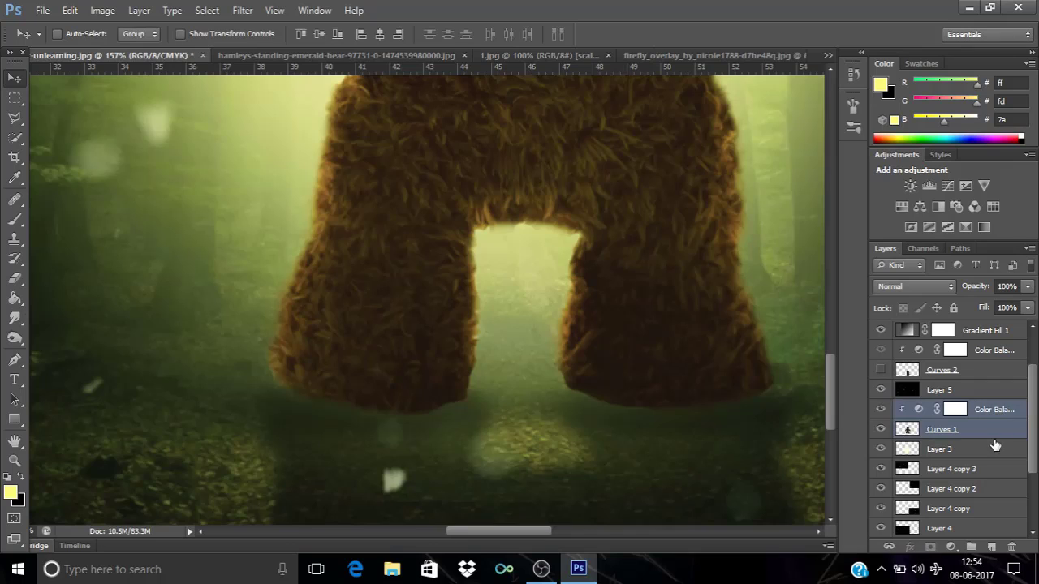
key(ctrl+e)
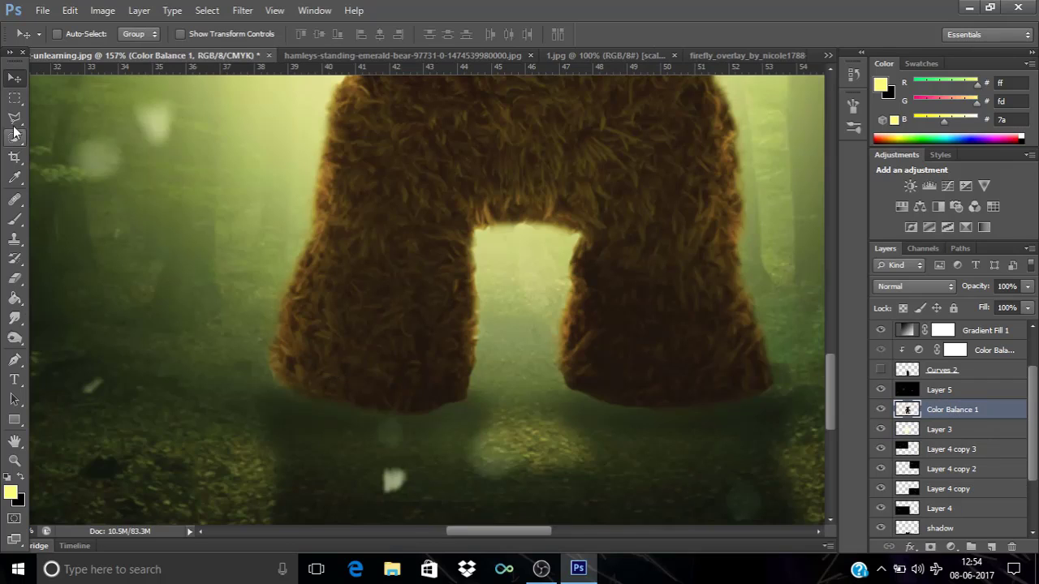
- Select the bear's feet with a rectangular marquee and copy them onto a new layer above the merged bear
click(18, 99)
drag(256, 319, 789, 414)
key(ctrl+j)
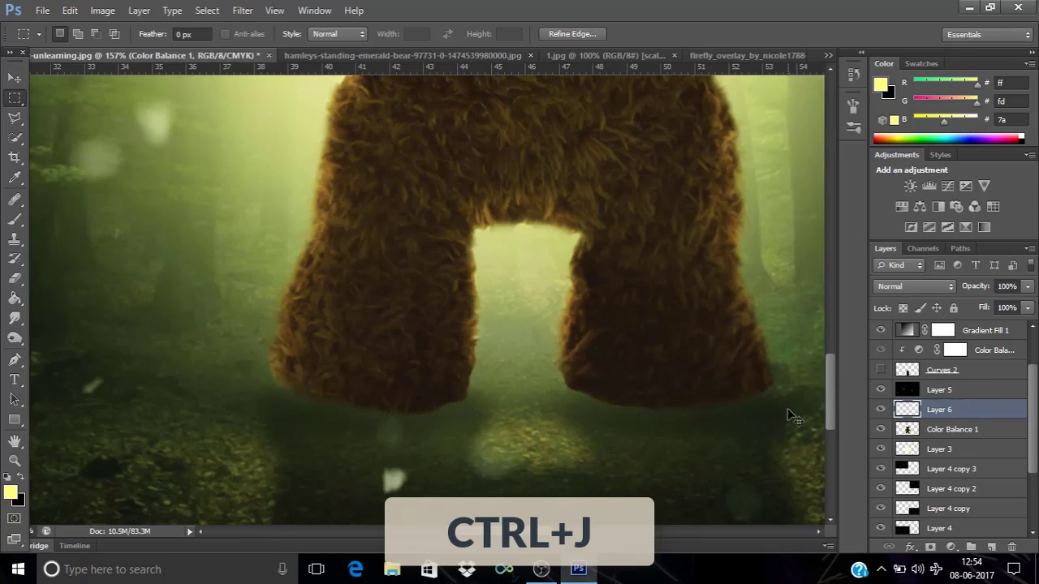
- Move the merged bear layer, Color Balance 1, above the copied feet layer
drag(971, 429, 988, 412)
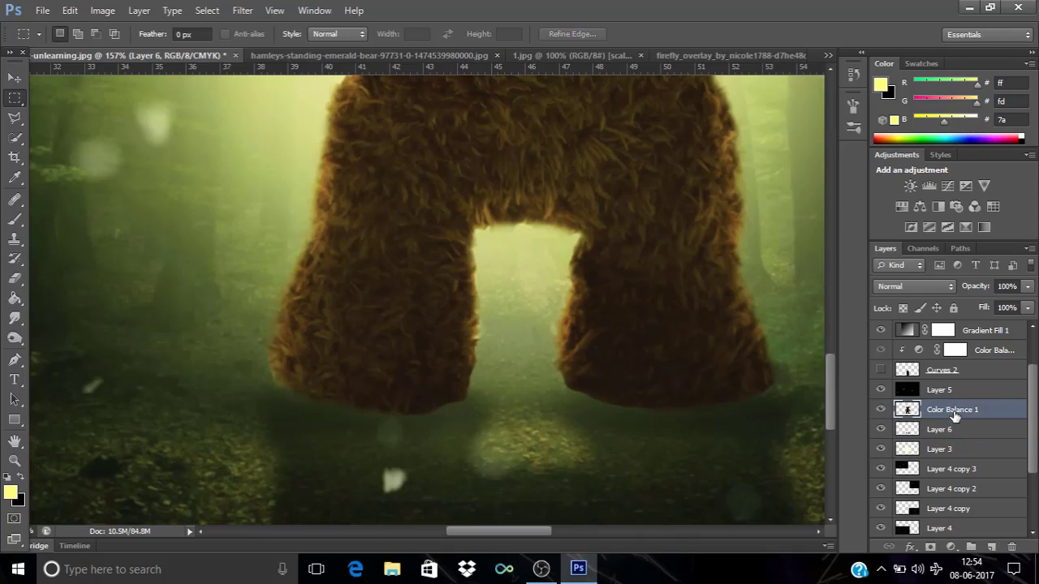
double_click(998, 410)
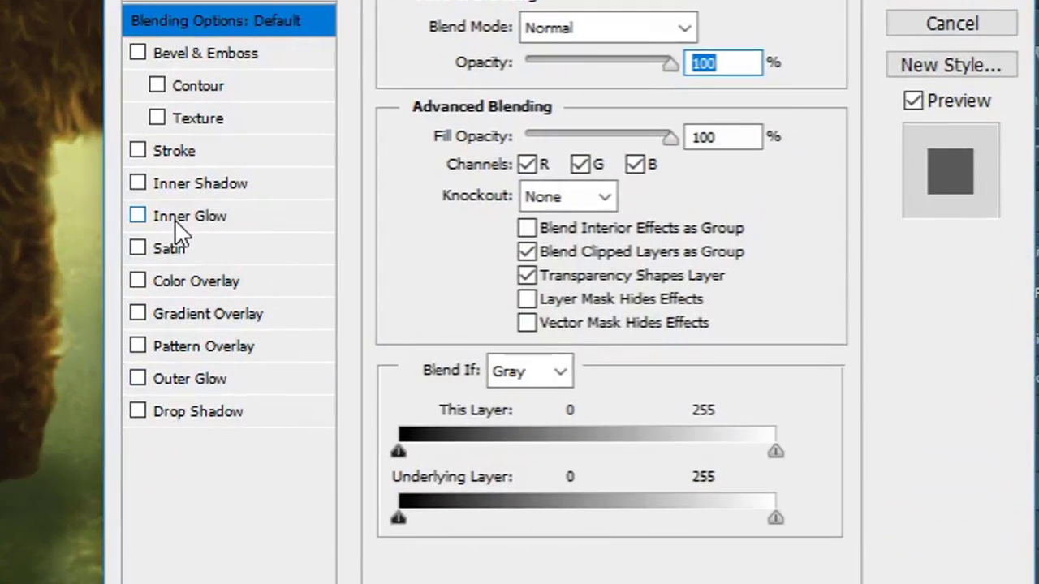
click(529, 255)
key(alt)
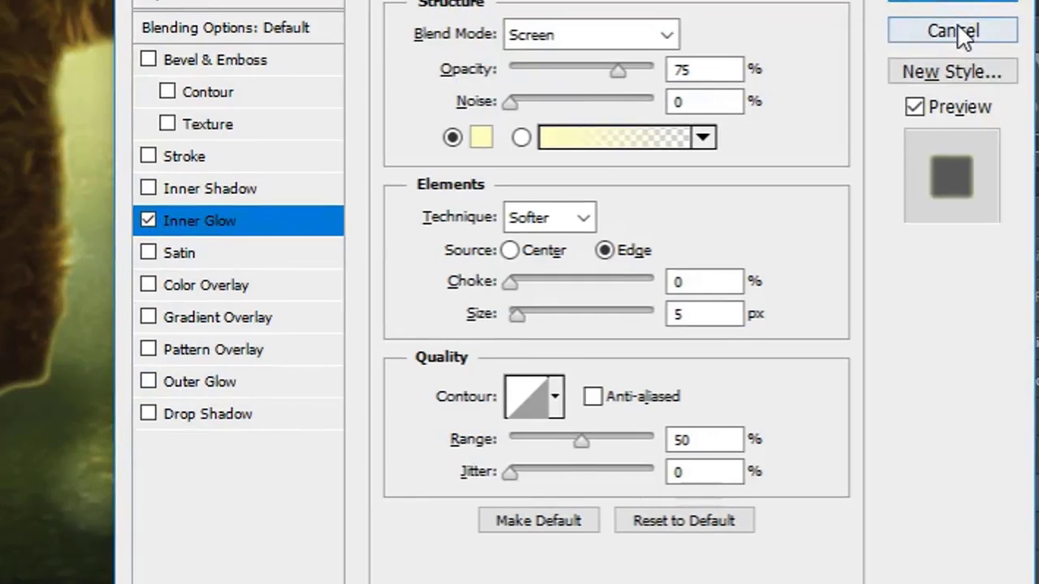
click(958, 29)
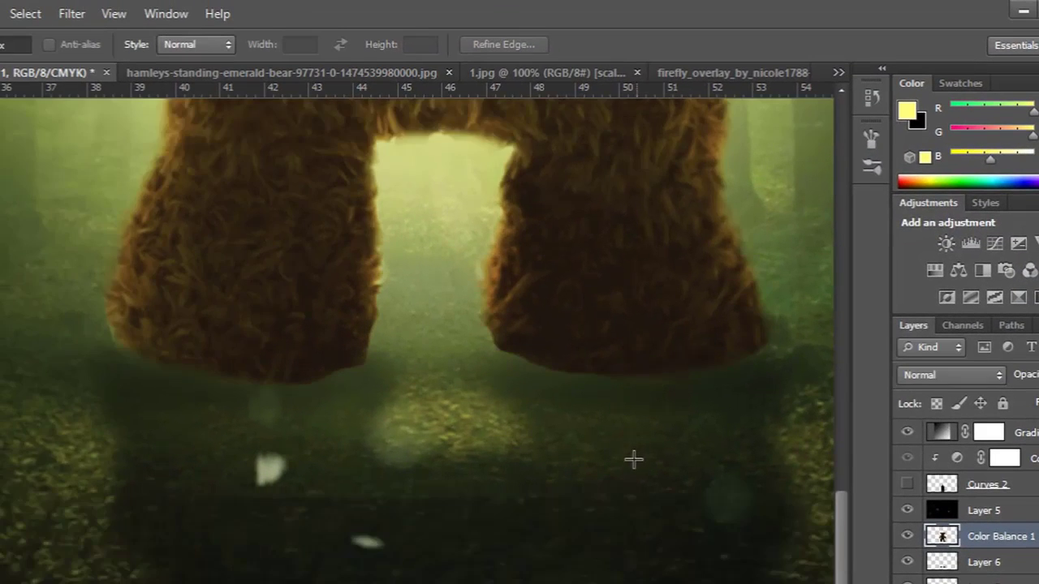
- Enable an Inner Glow style on the merged bear layer with its Range set to 100%
scroll(633, 459, down, 3)
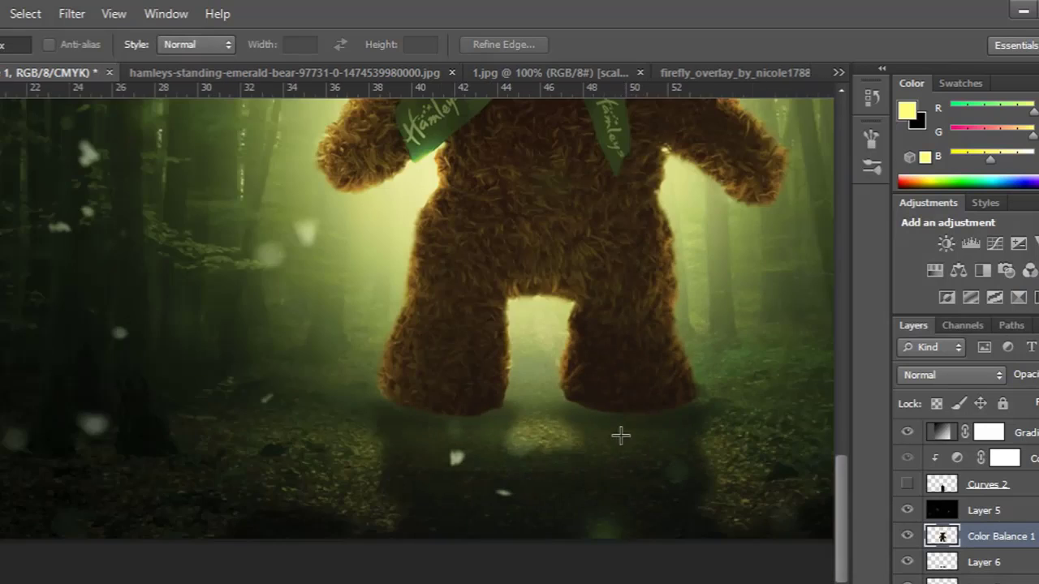
drag(649, 348, 514, 579)
scroll(515, 573, down, 1)
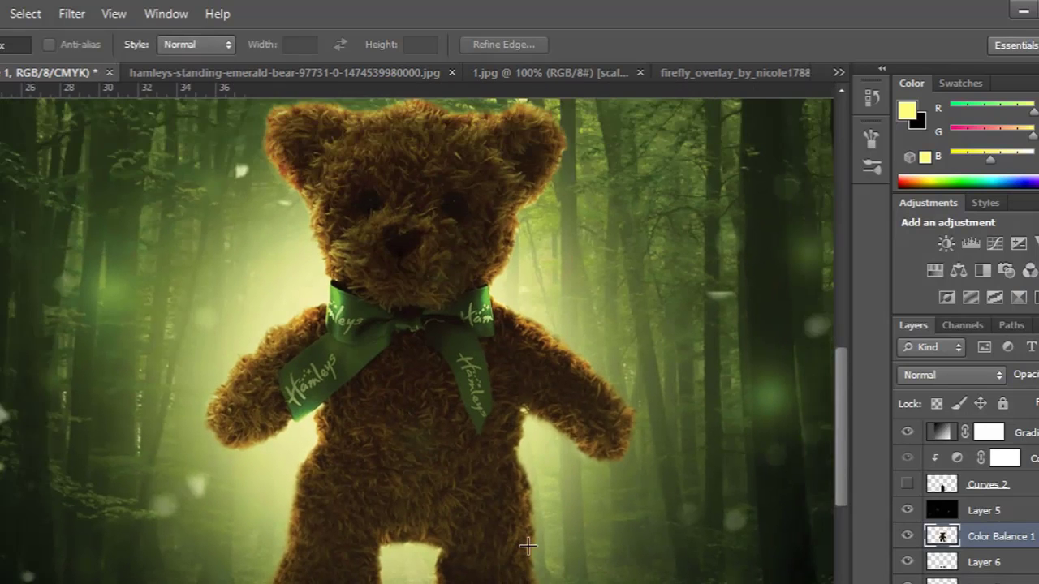
scroll(524, 552, down, 1)
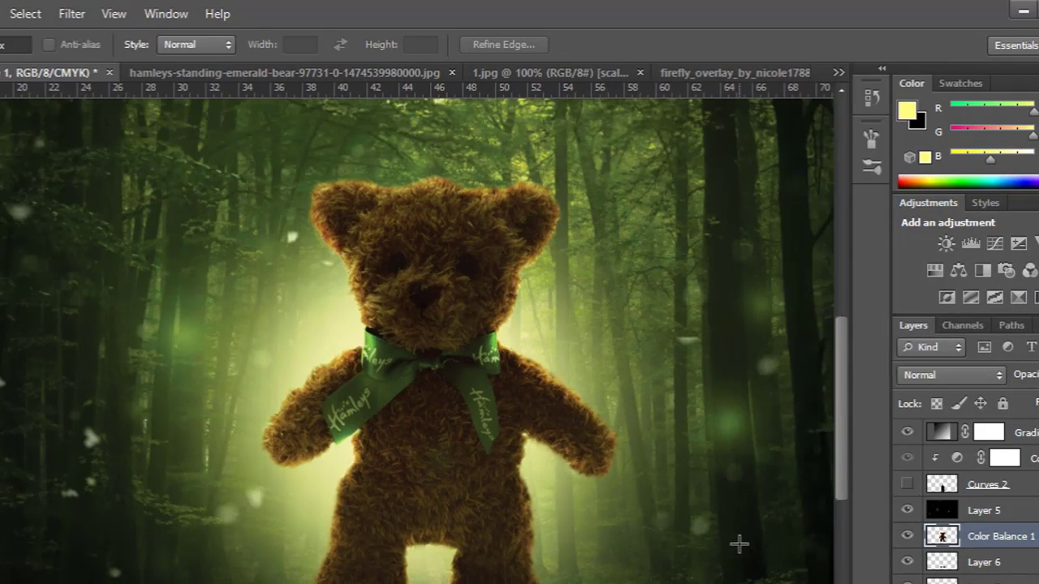
double_click(1035, 547)
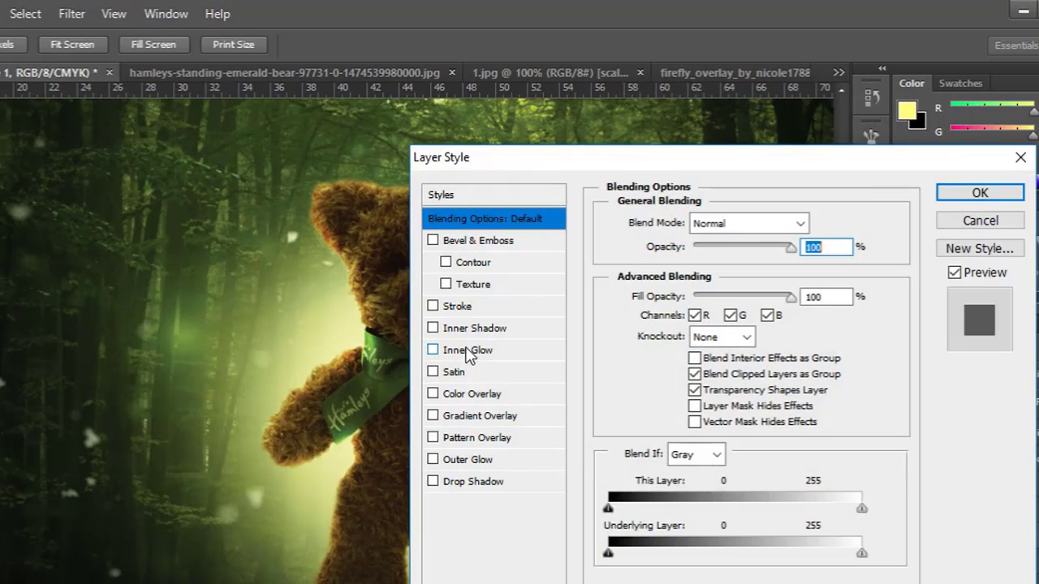
click(449, 355)
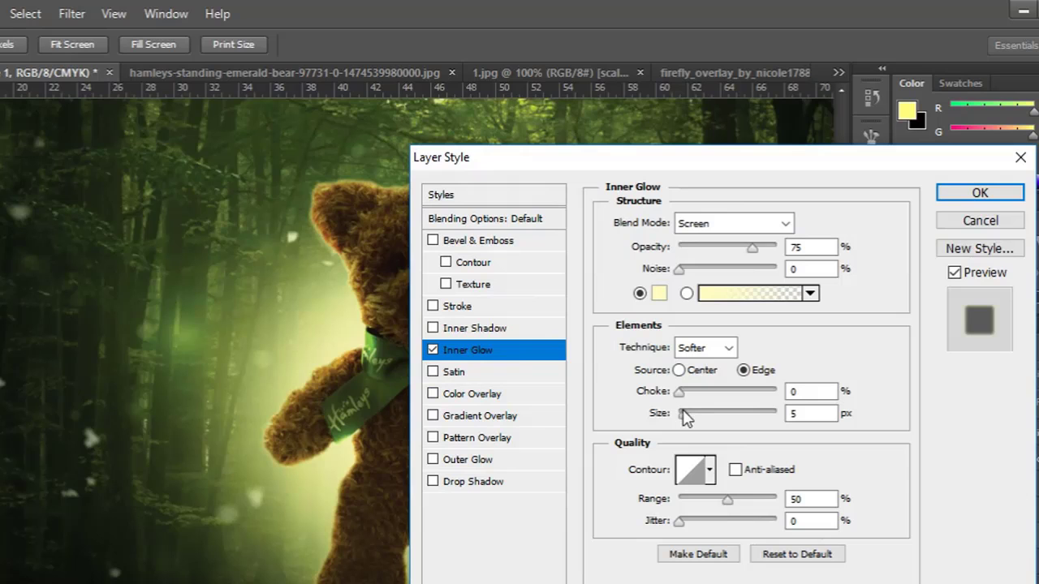
drag(726, 504, 777, 500)
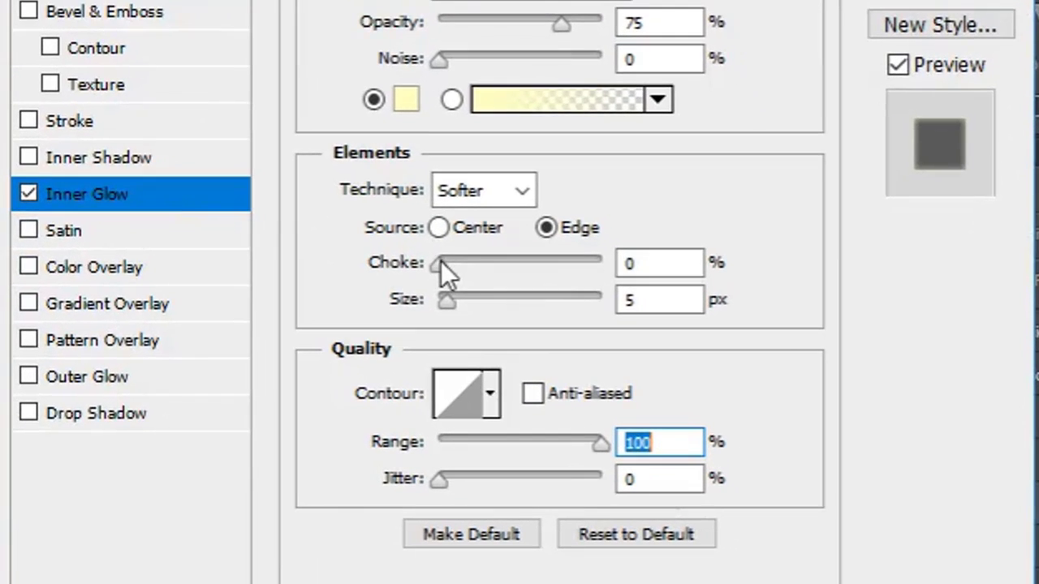
- Set the bear's Inner Glow to 1% Choke and 27 px Size and apply the style
drag(681, 391, 691, 390)
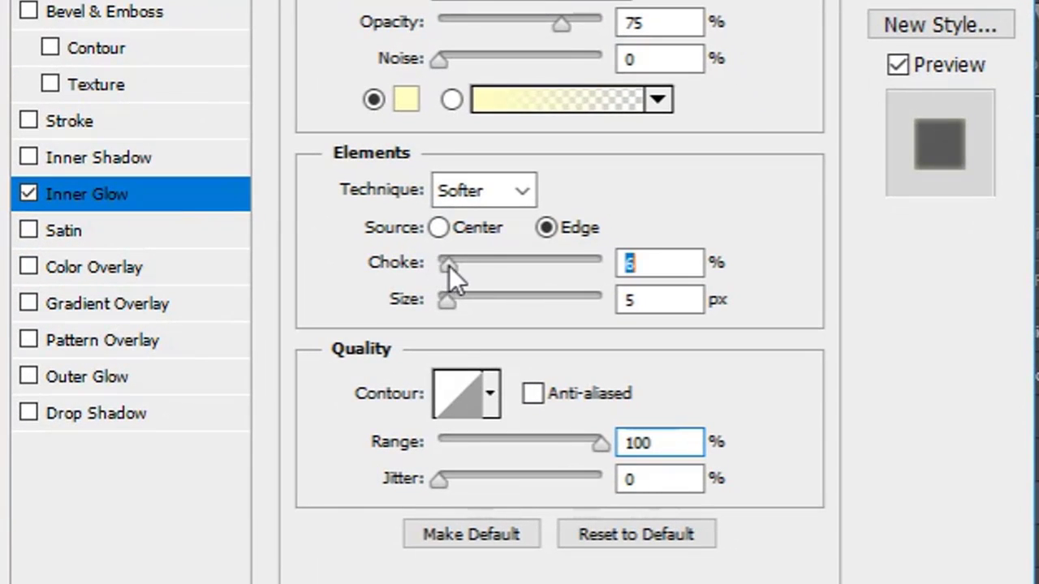
drag(461, 262, 461, 262)
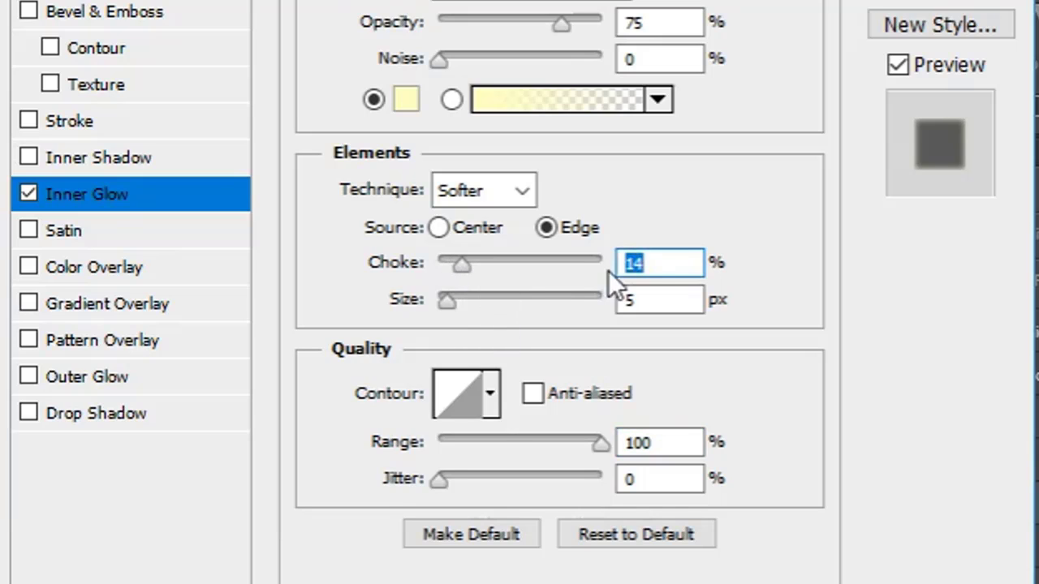
text(10)
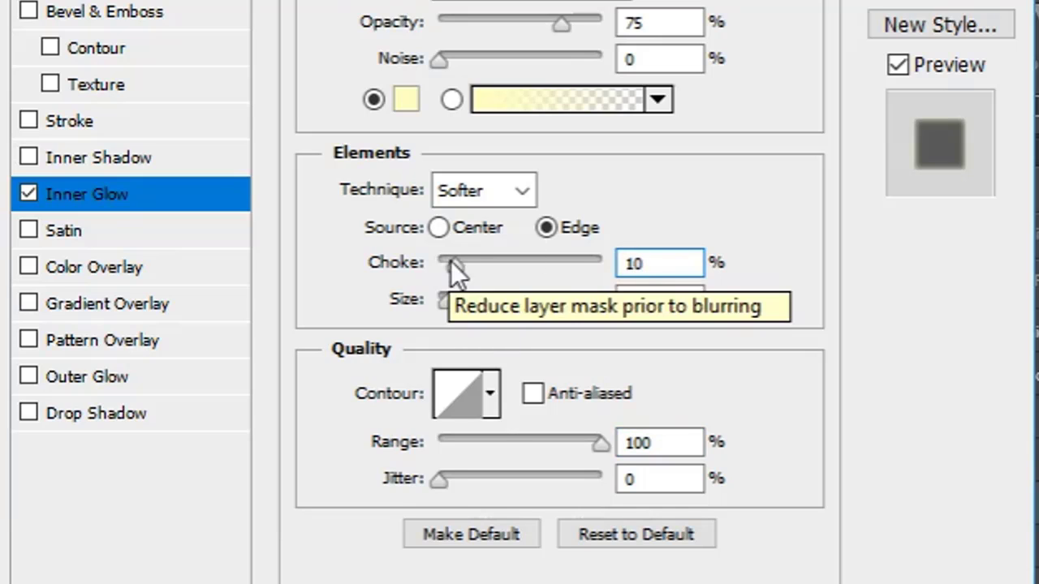
drag(455, 263, 441, 261)
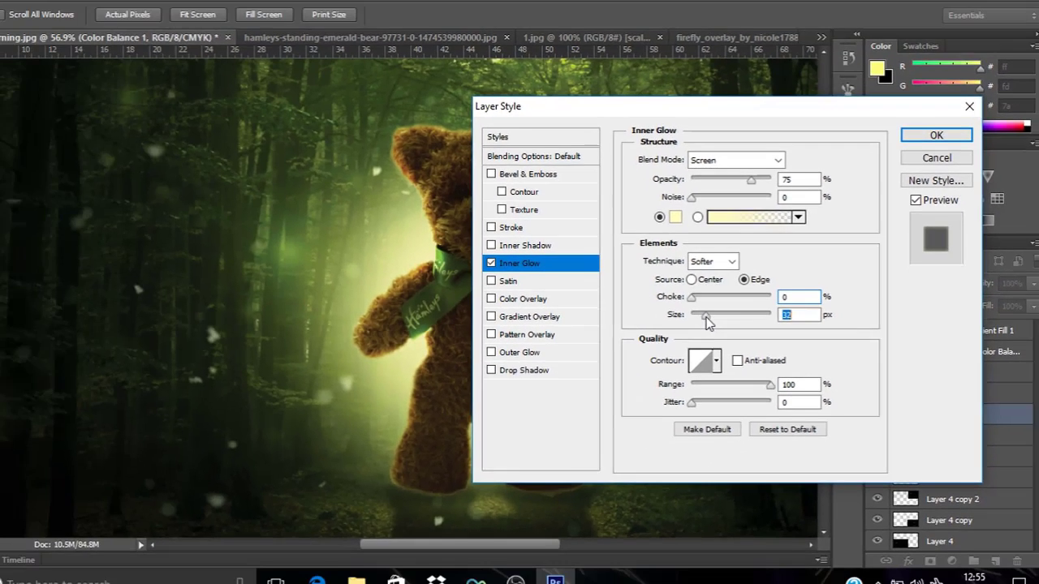
drag(446, 299, 471, 311)
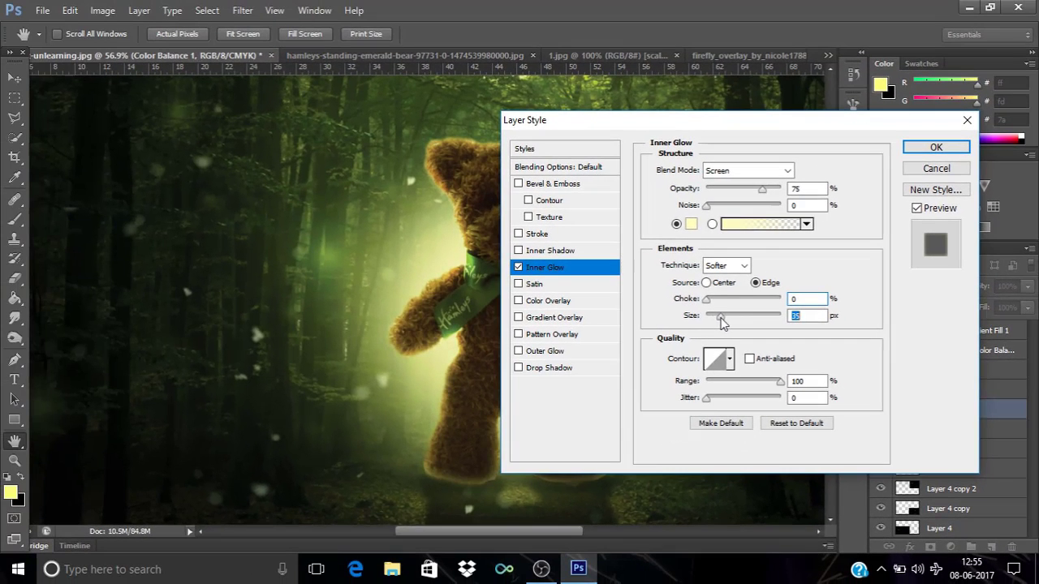
click(791, 299)
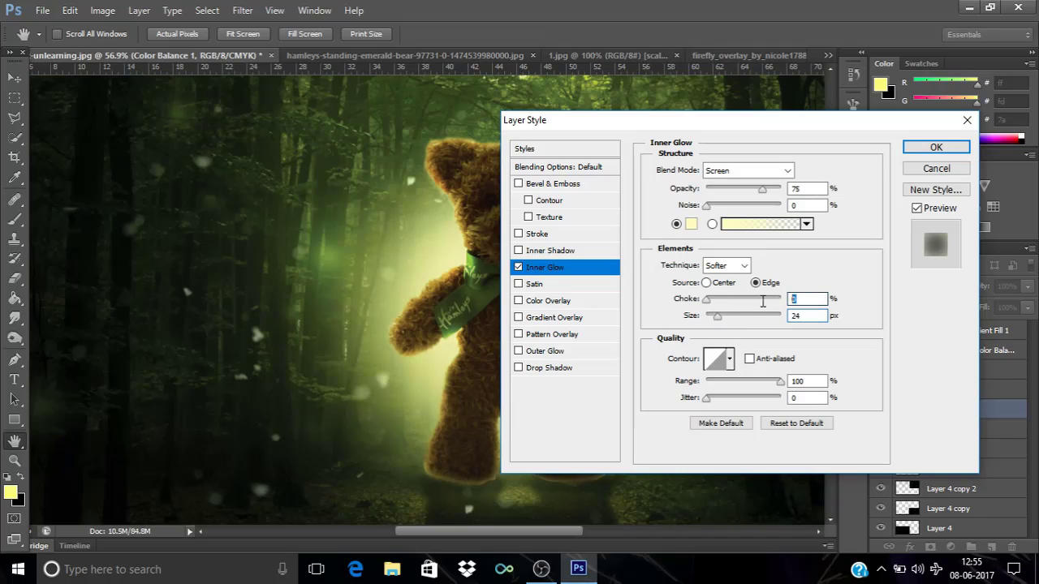
drag(717, 313, 720, 318)
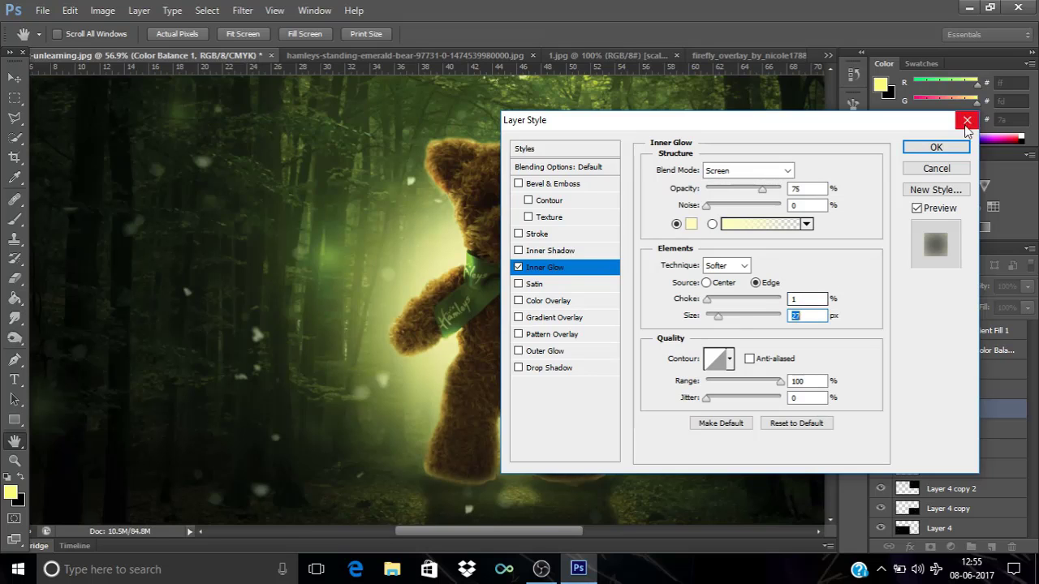
click(954, 148)
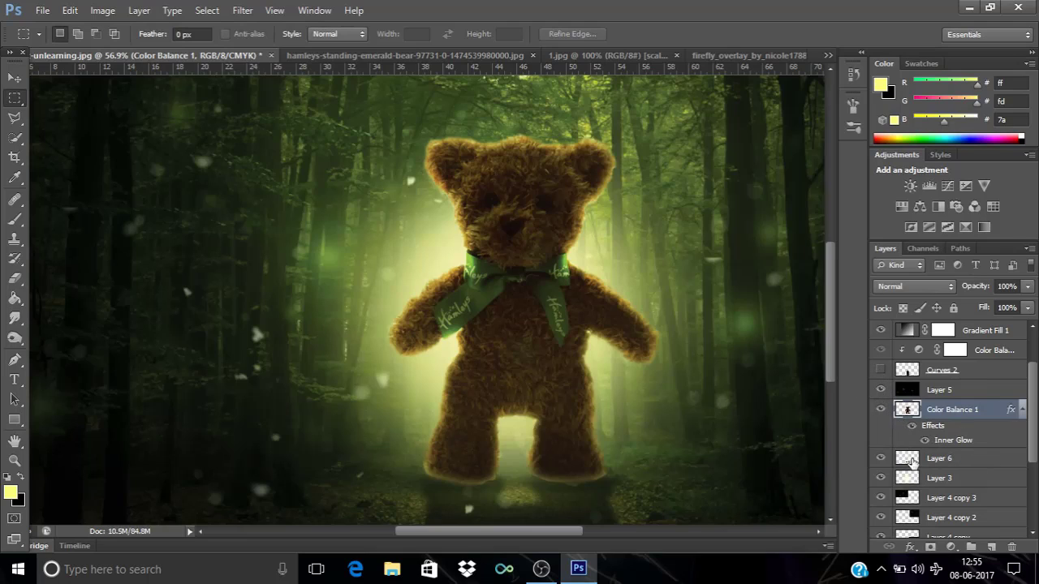
- Move the copied feet on Layer 6 above the glowing Color Balance 1 bear layer
drag(968, 462, 966, 412)
scroll(503, 479, up, 2)
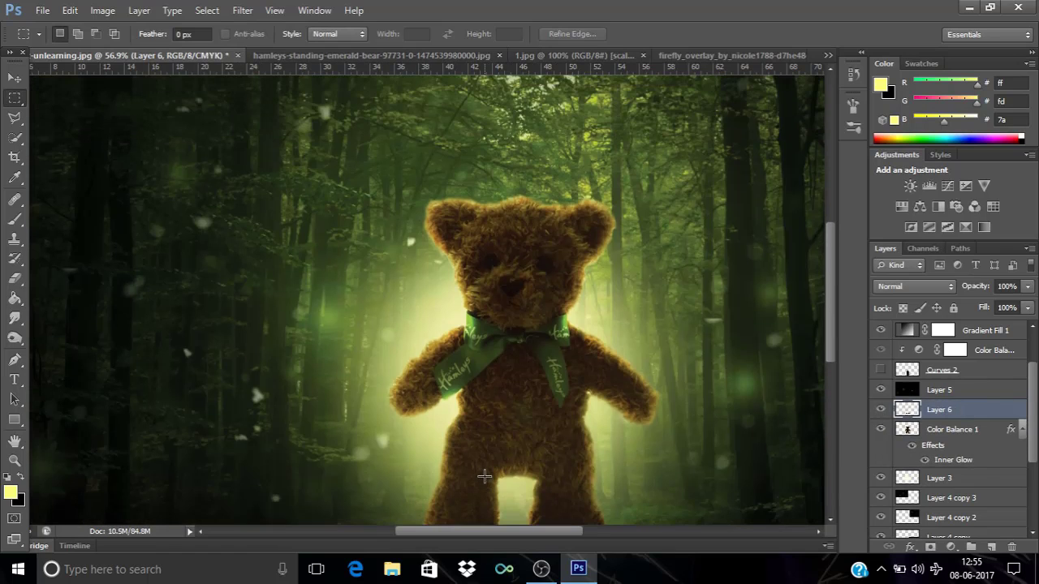
key(super)
key(super)
scroll(549, 429, up, 3)
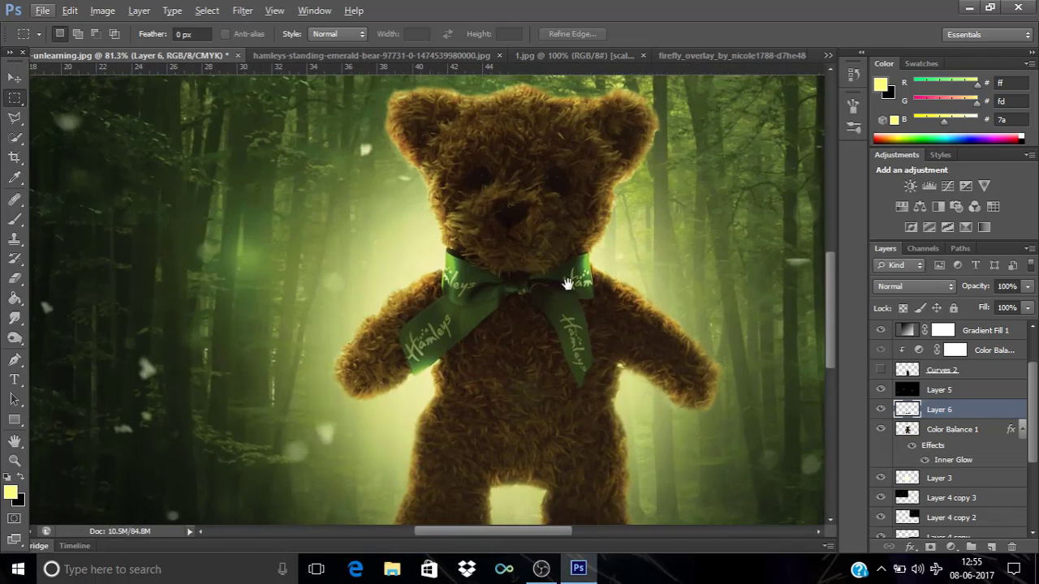
drag(567, 283, 568, 174)
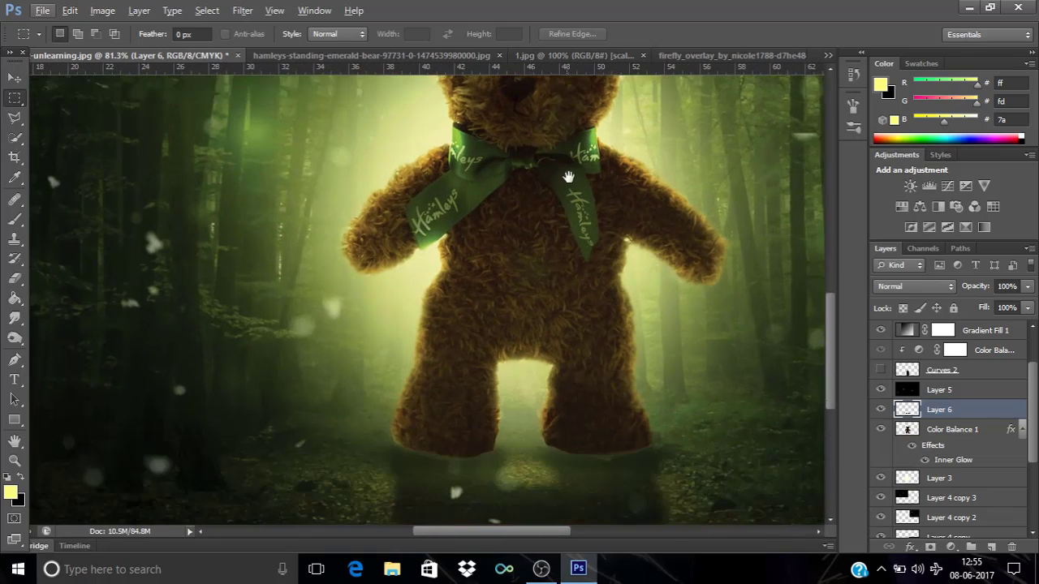
scroll(421, 427, up, 5)
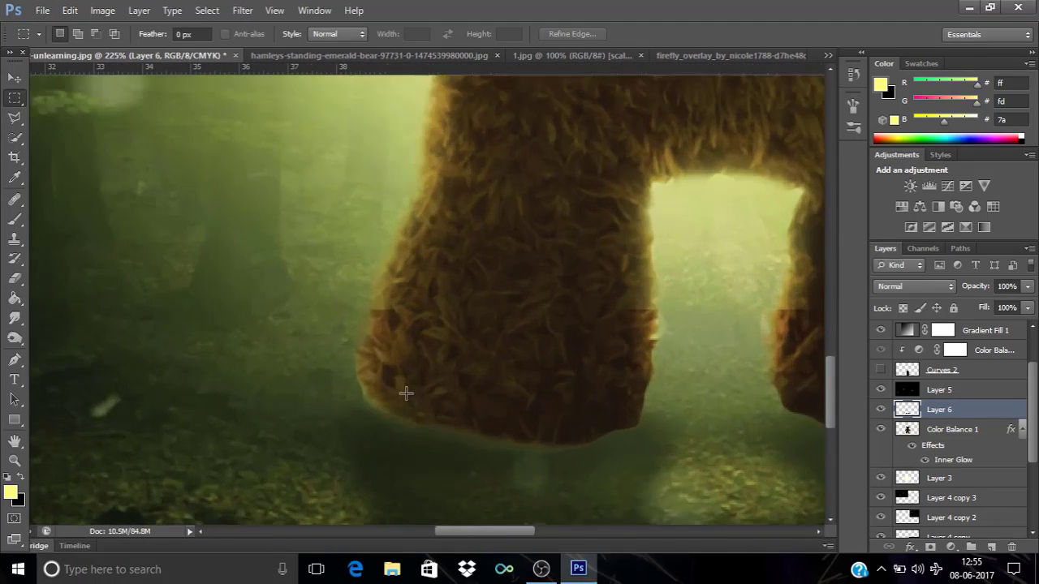
- Erase the hard top seams and side edges of both copied feet on Layer 6 with the Eraser at 80% opacity
click(16, 300)
click(15, 278)
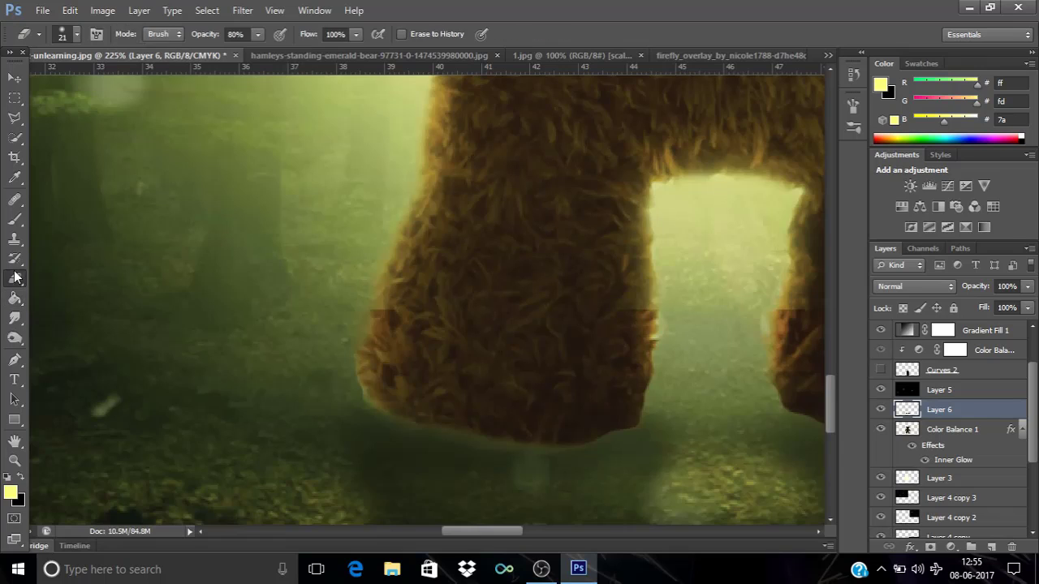
mouse_move(363, 327)
mouse_down()
mouse_move(372, 292)
mouse_move(355, 389)
mouse_move(394, 297)
mouse_up()
mouse_move(637, 294)
mouse_down()
mouse_move(652, 363)
mouse_move(645, 418)
mouse_move(642, 298)
mouse_move(655, 376)
mouse_move(624, 468)
mouse_move(664, 263)
mouse_up()
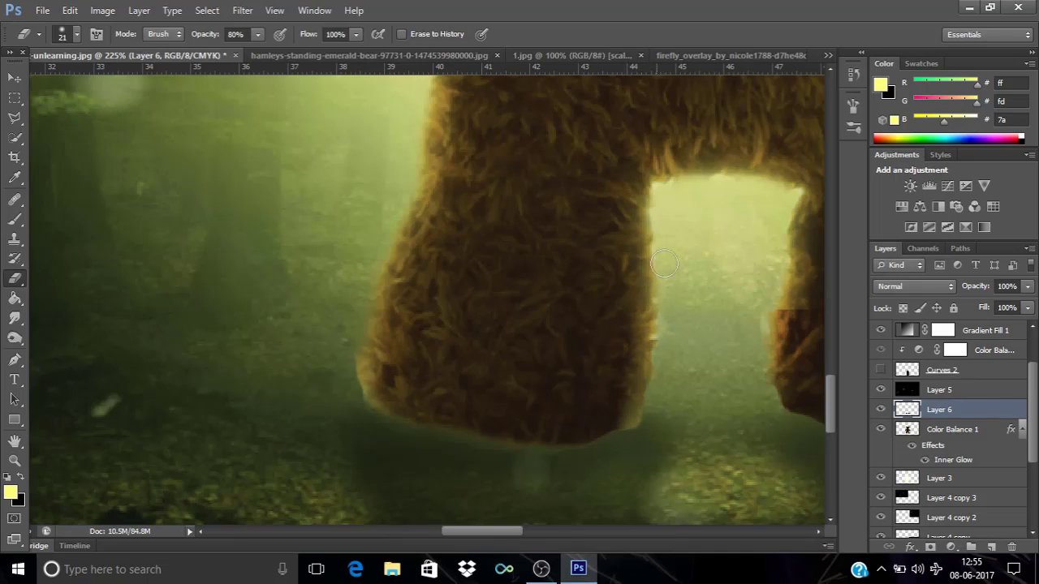
drag(646, 403, 336, 430)
mouse_move(445, 408)
mouse_down()
mouse_move(461, 340)
mouse_move(443, 418)
mouse_move(457, 289)
mouse_up()
mouse_move(456, 327)
mouse_down()
mouse_move(443, 427)
mouse_move(455, 382)
mouse_move(433, 322)
mouse_move(468, 430)
mouse_up()
mouse_move(739, 317)
mouse_down()
mouse_move(751, 411)
mouse_move(741, 414)
mouse_move(712, 289)
mouse_up()
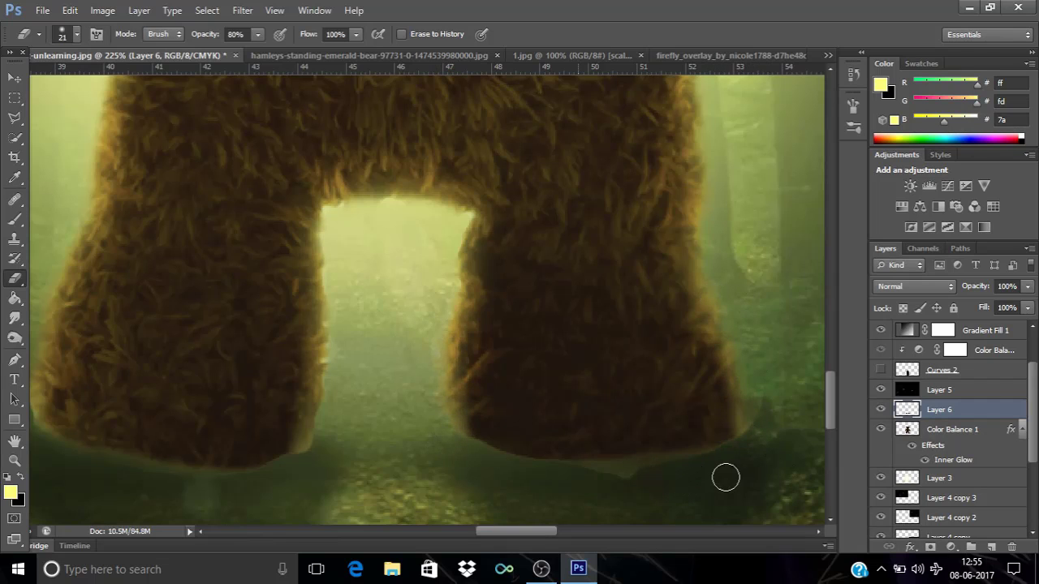
- Erase the glowing fringe around the bottom edges of both feet on the Color Balance 1 bear layer
click(962, 428)
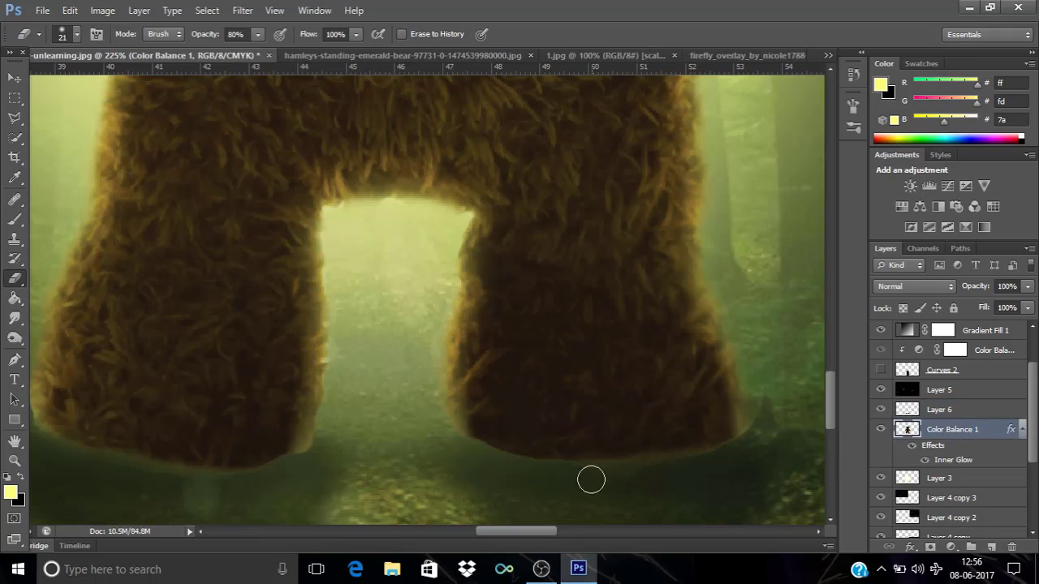
drag(755, 439, 749, 413)
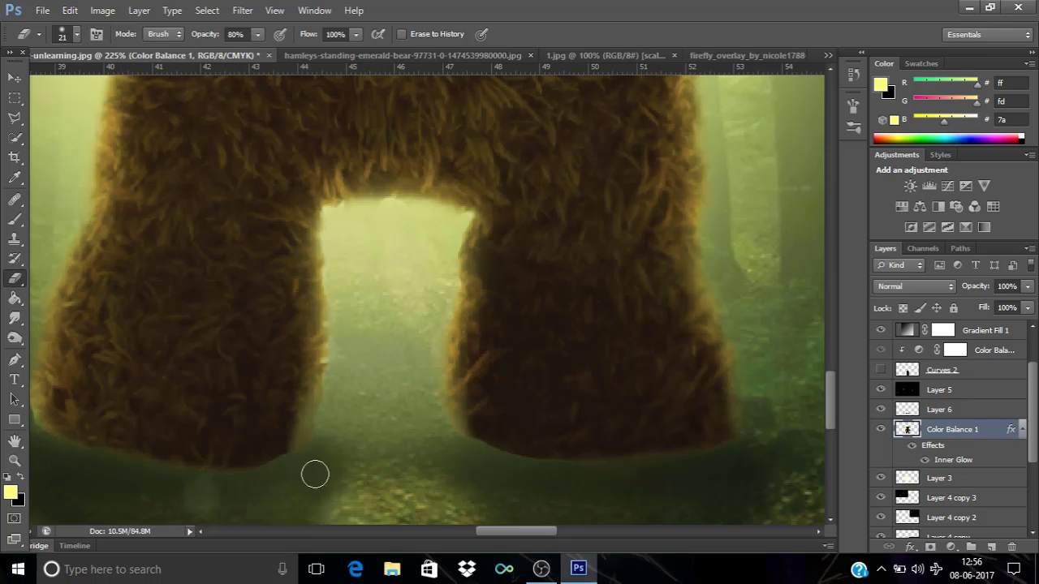
scroll(327, 449, down, 1)
scroll(327, 449, down, 2)
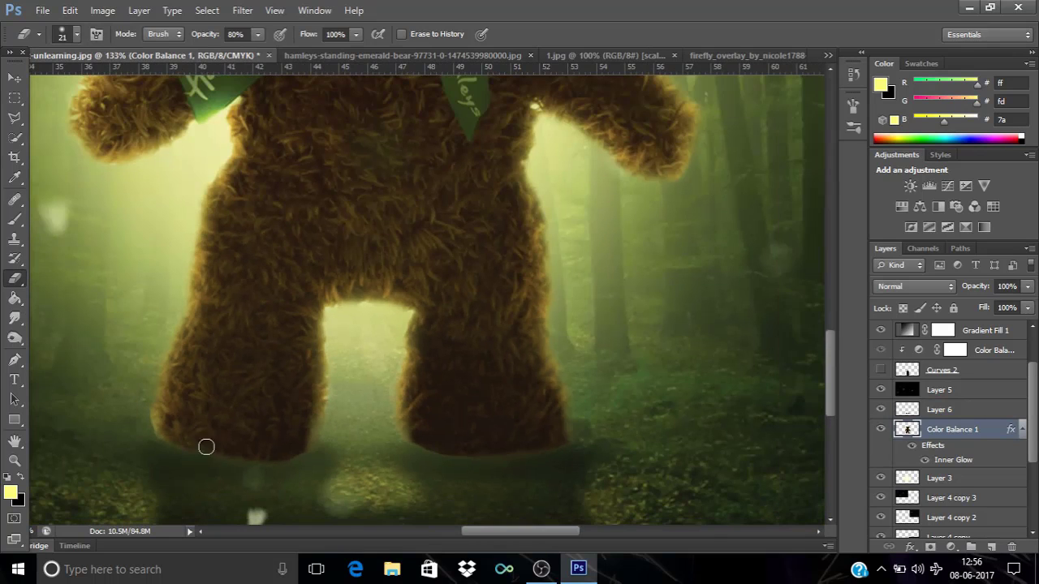
scroll(93, 439, up, 1)
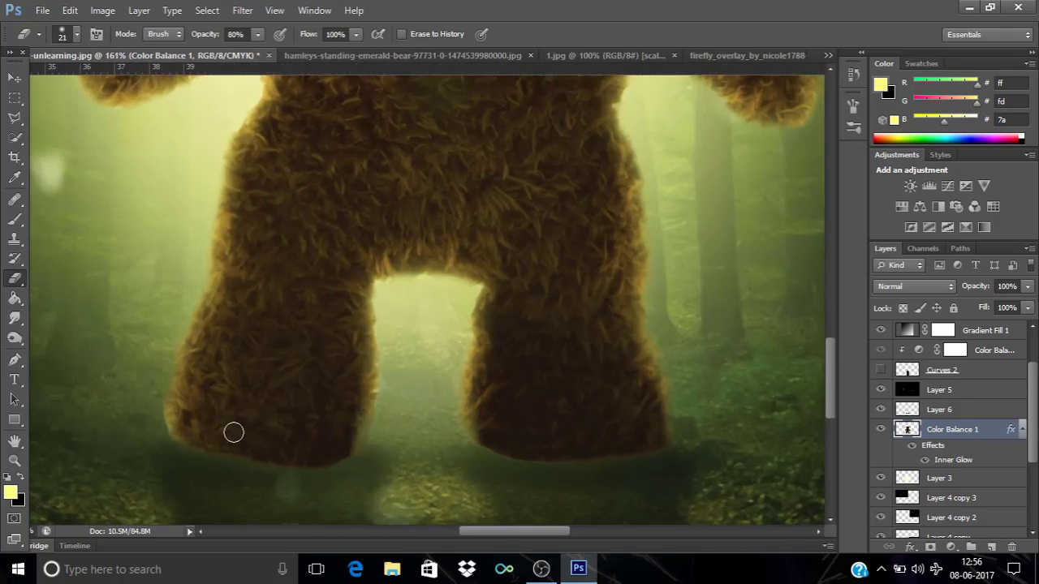
scroll(232, 431, up, 1)
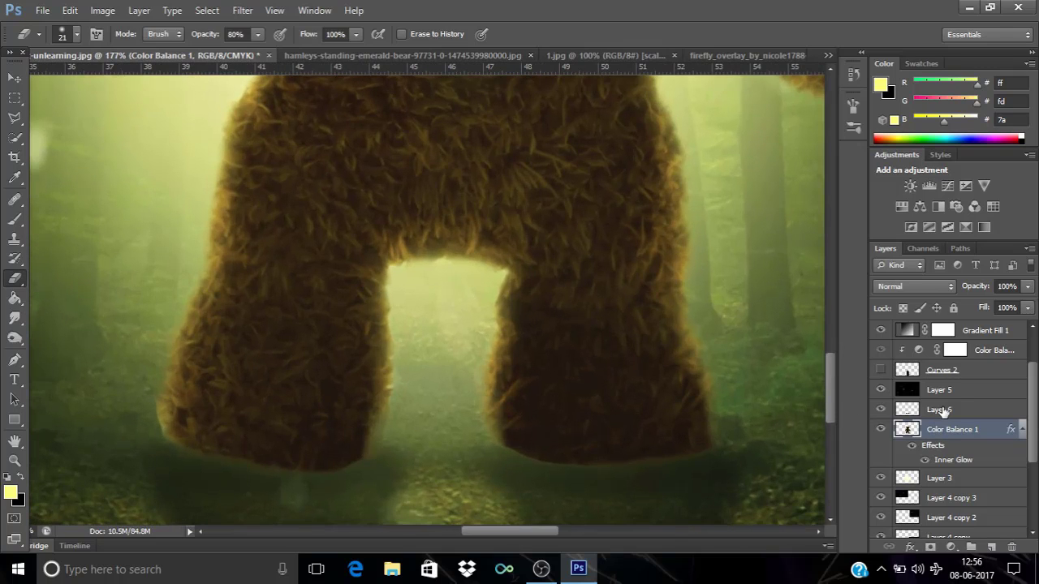
- Merge the copied feet on Layer 6 with the Color Balance 1 bear layer
click(940, 410)
shift+click(951, 430)
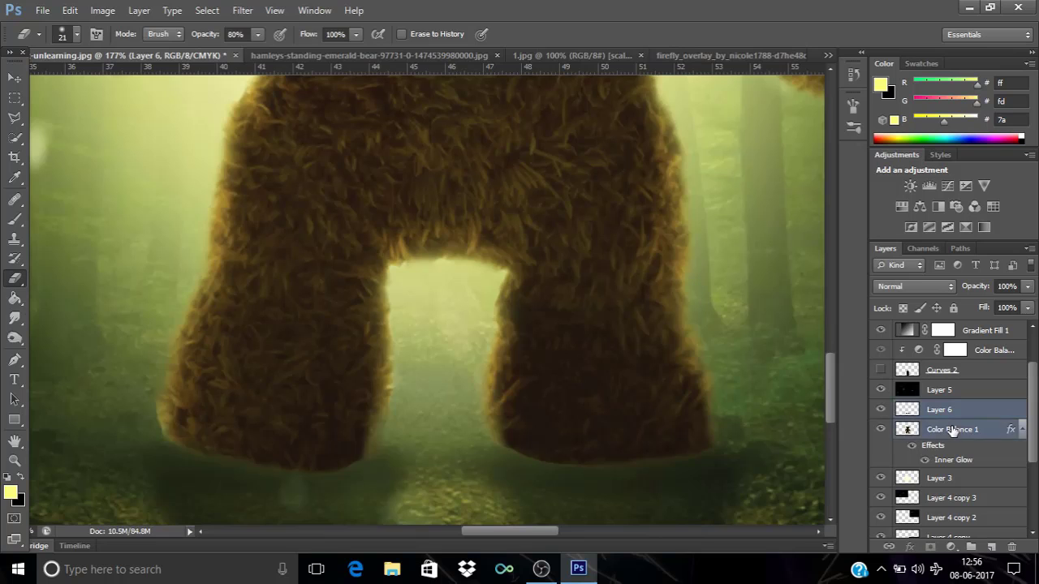
key(ctrl+e)
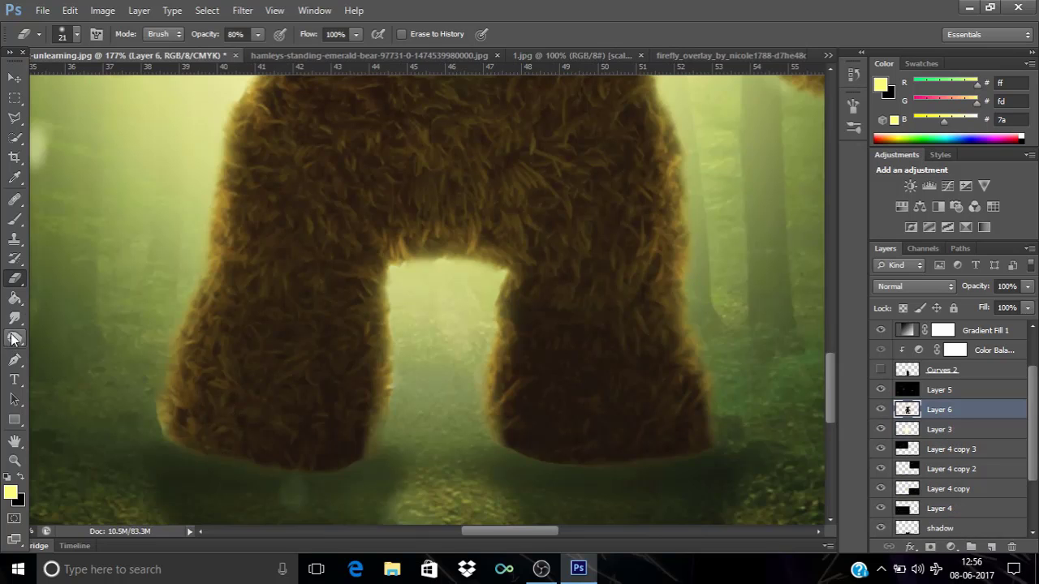
- Darken the fur on both of the bear's feet on Layer 6 with the Burn tool, Midtones range at 50% exposure
click(14, 318)
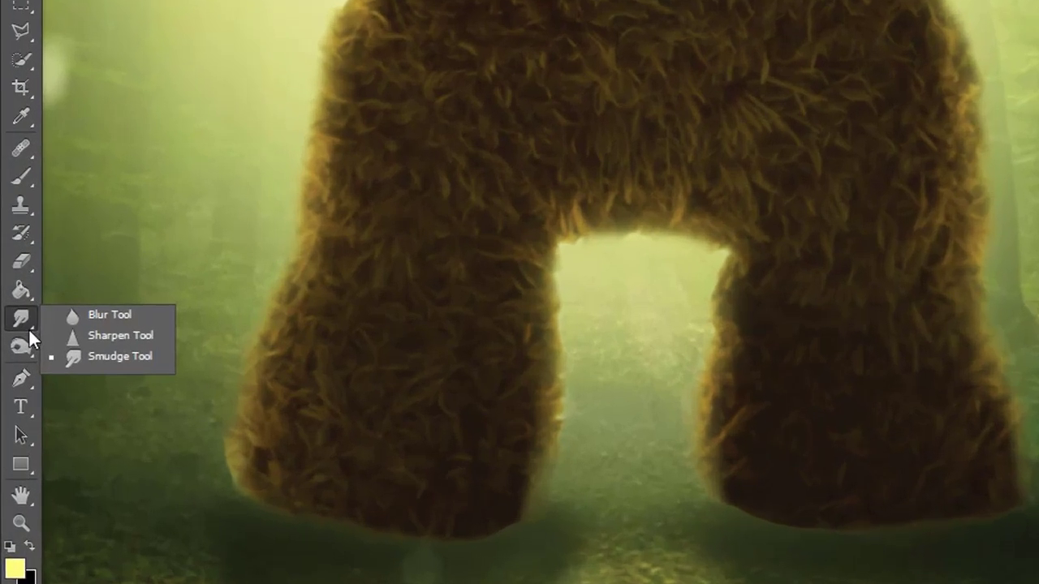
click(15, 338)
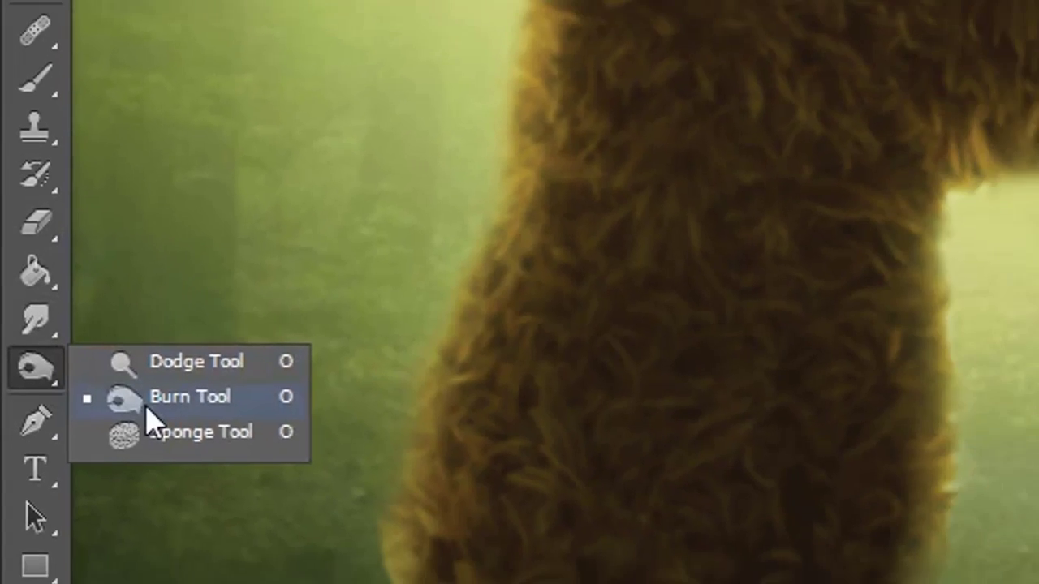
click(147, 406)
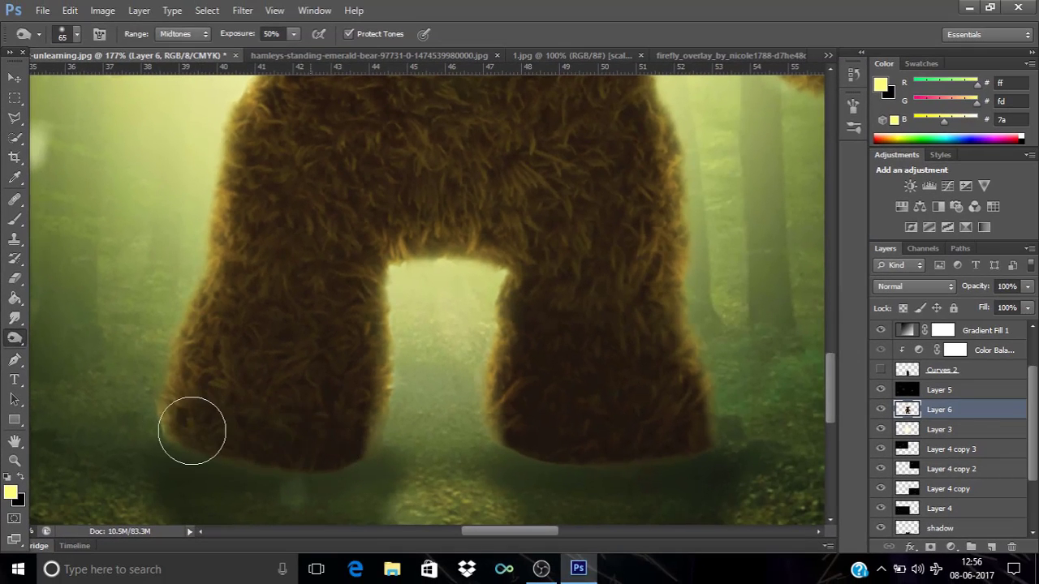
mouse_move(191, 430)
mouse_down()
mouse_move(267, 451)
mouse_move(318, 452)
mouse_move(193, 434)
mouse_move(330, 452)
mouse_move(322, 441)
mouse_move(198, 427)
mouse_move(221, 409)
mouse_up()
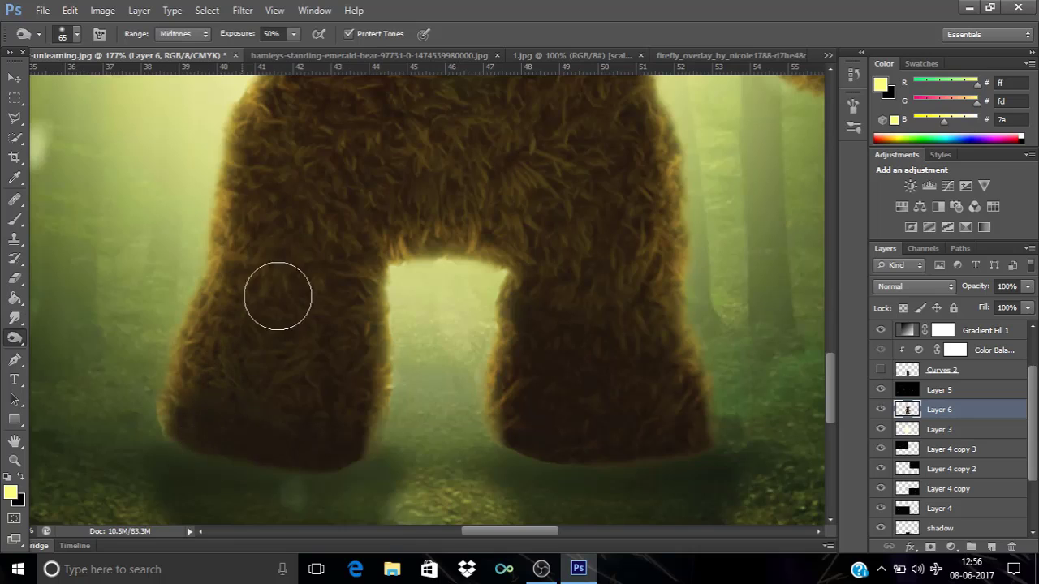
mouse_move(549, 369)
mouse_down()
mouse_move(661, 397)
mouse_move(575, 255)
mouse_move(568, 315)
mouse_move(615, 308)
mouse_move(641, 381)
mouse_up()
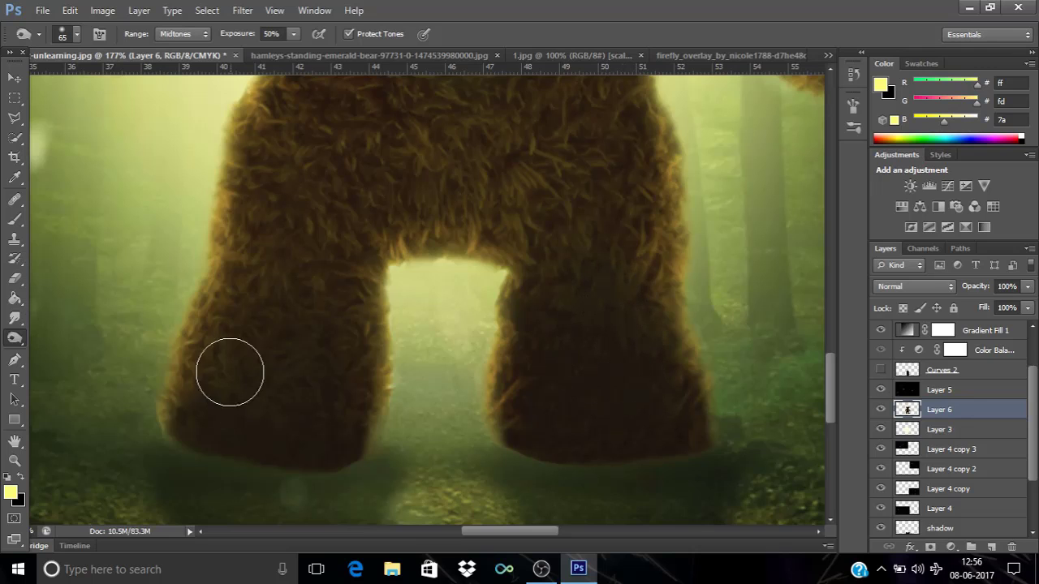
- Show the hidden girl layer Curves 2 in front of the bear
alt+scroll(329, 235, down, 10)
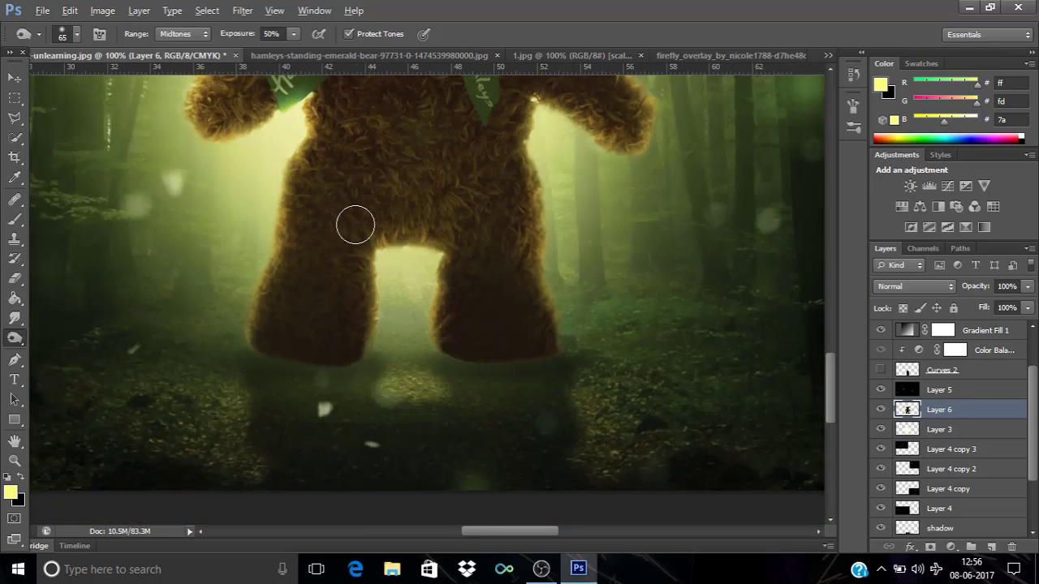
alt+scroll(384, 198, down, 2)
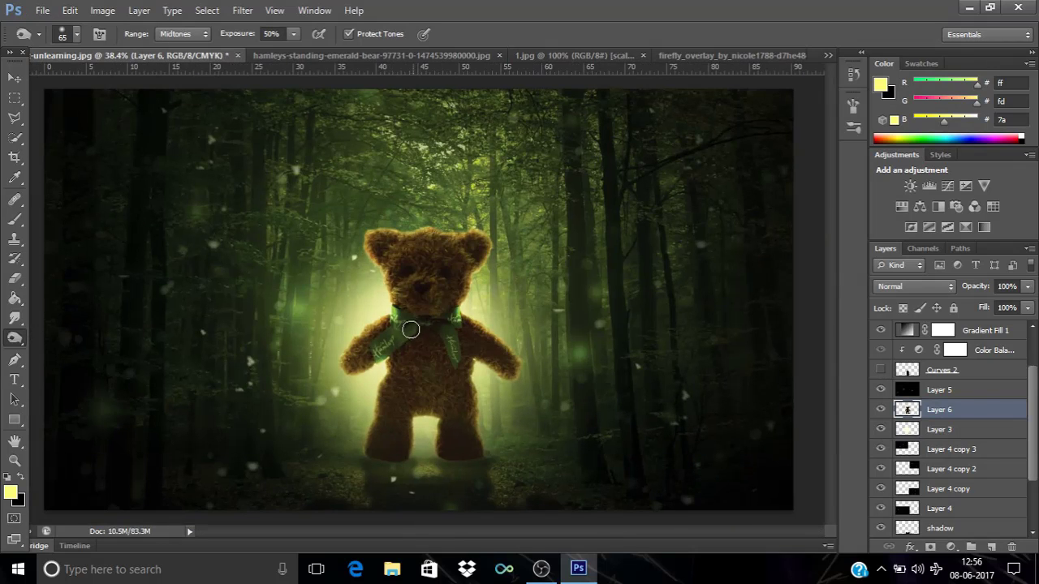
alt+scroll(410, 328, up, 5)
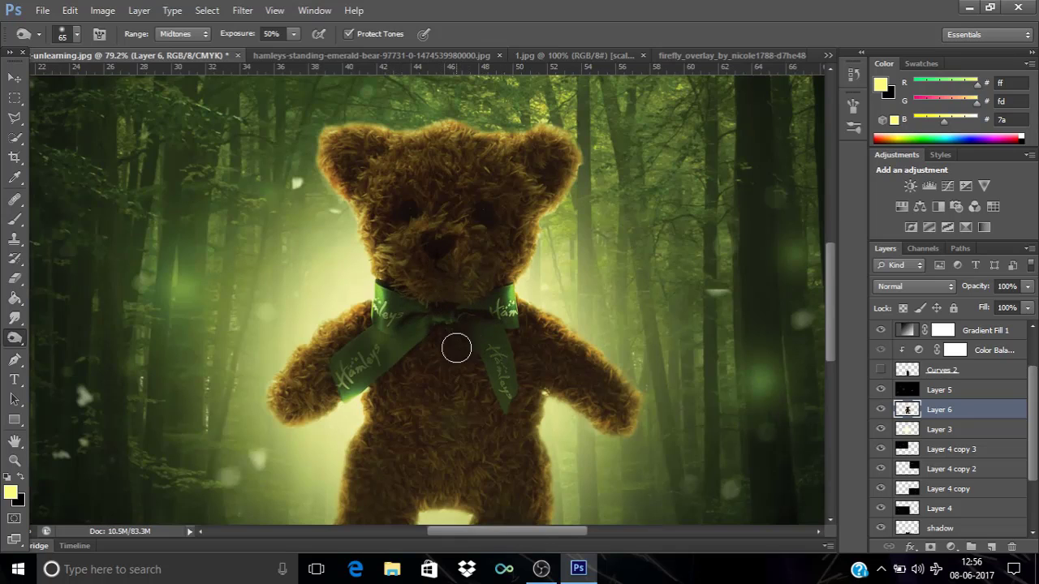
alt+scroll(529, 325, down, 1)
alt+scroll(528, 324, down, 3)
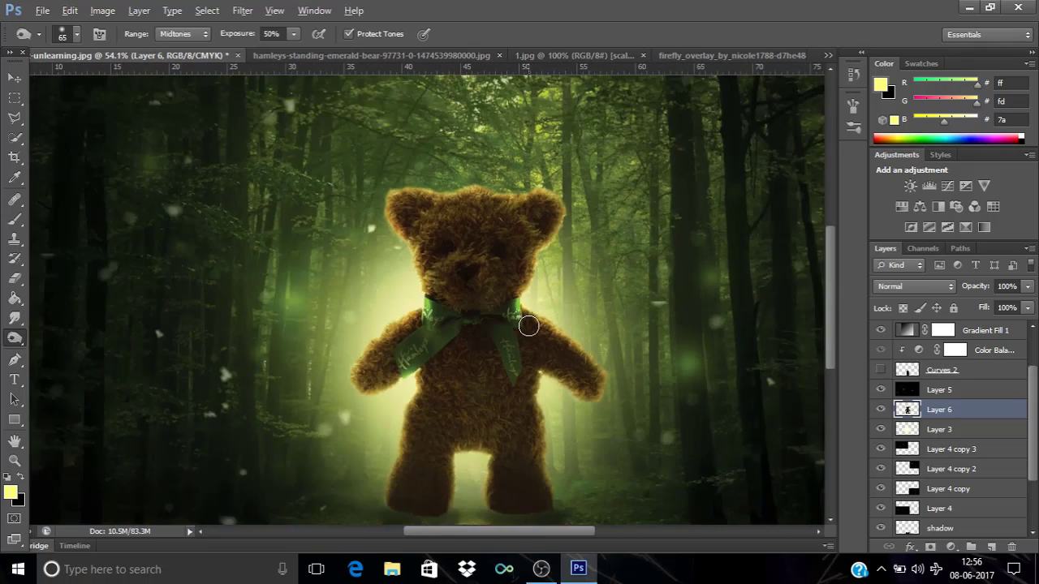
alt+scroll(485, 395, down, 1)
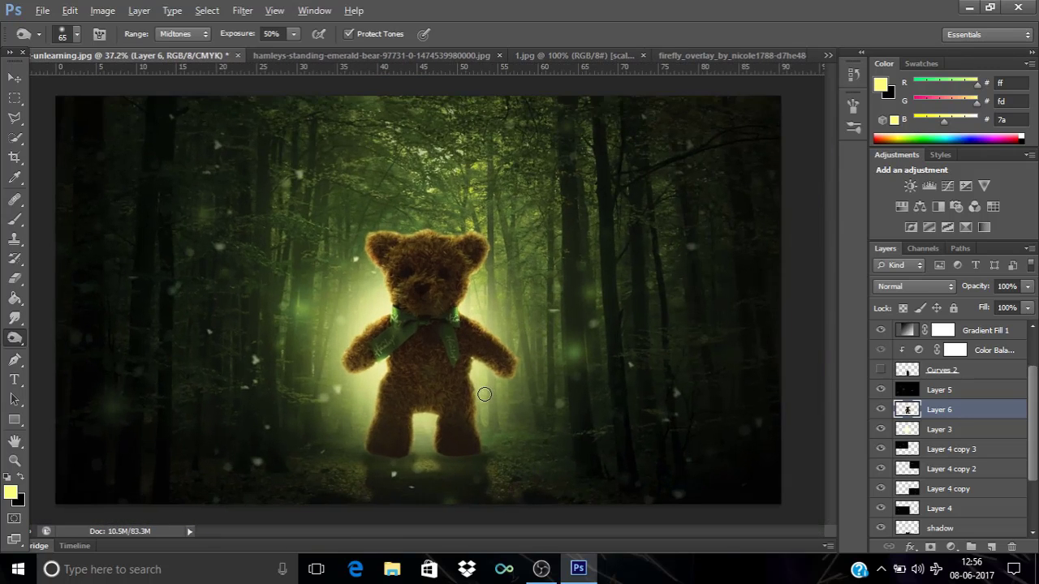
click(881, 370)
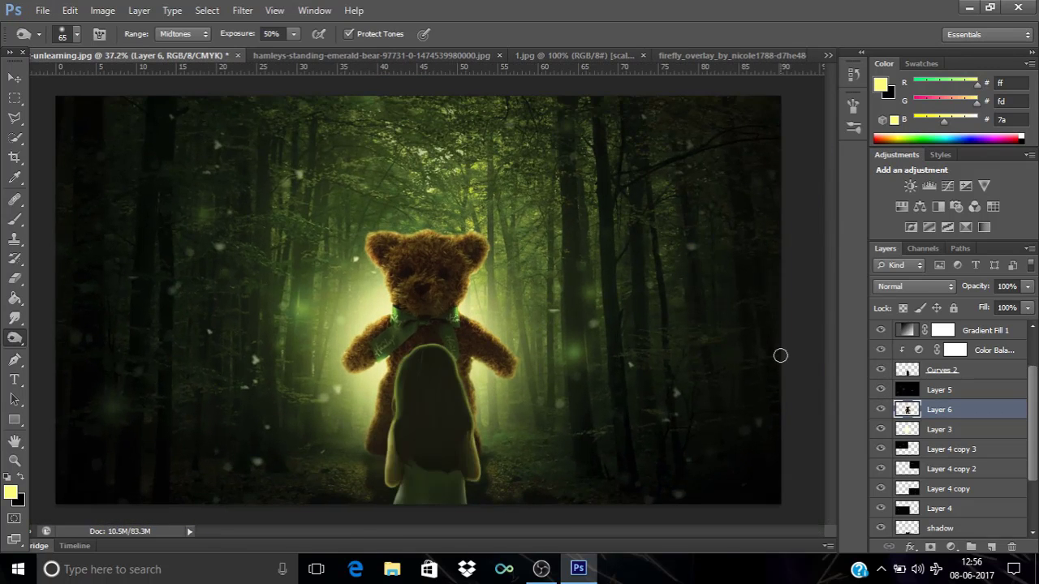
- Stamp all visible layers into a new layer above Vibrance 1 and duplicate that merged layer
scroll(965, 389, up, 3)
click(978, 331)
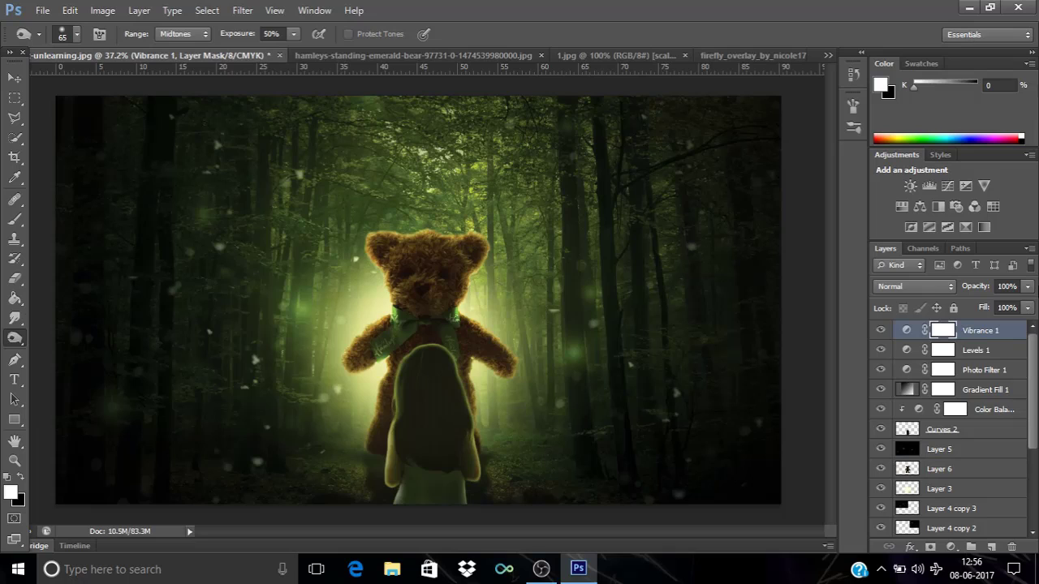
key(ctrl+alt+shift+e)
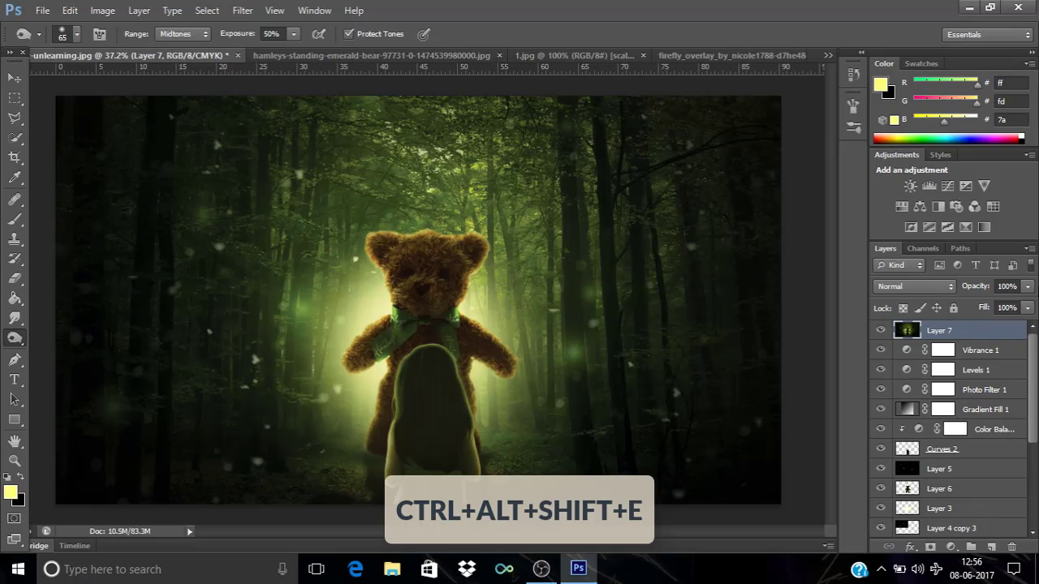
key(ctrl+j)
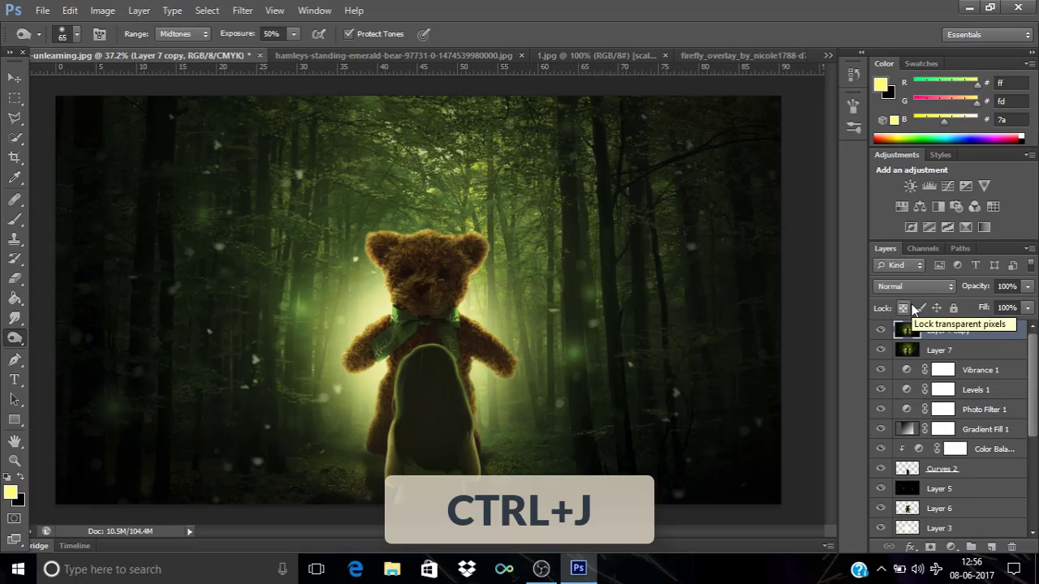
- Set Layer 7 copy to Vivid Light blending and apply a High Pass filter with a radius of 1 pixel
click(916, 288)
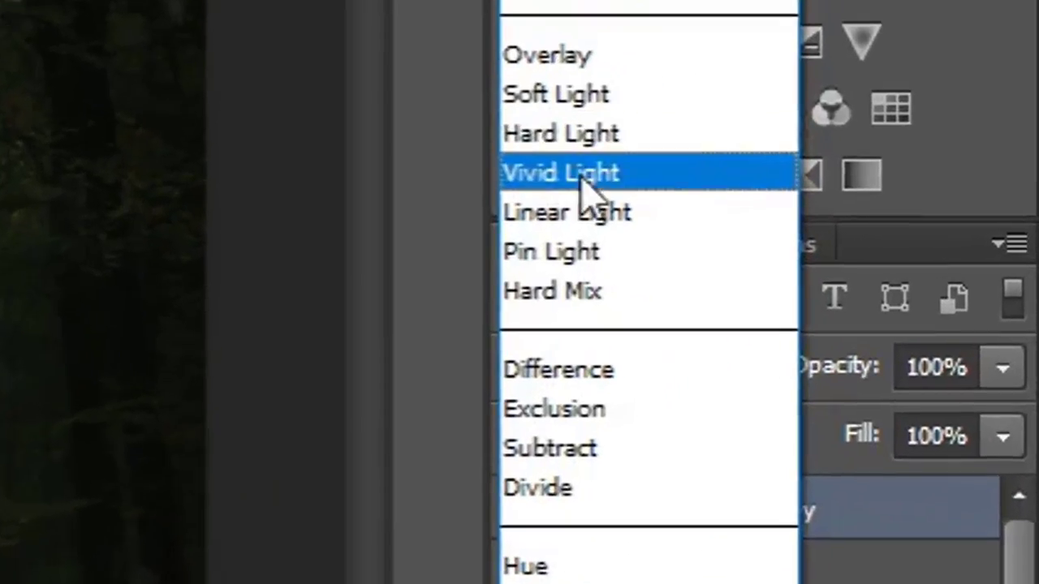
click(898, 226)
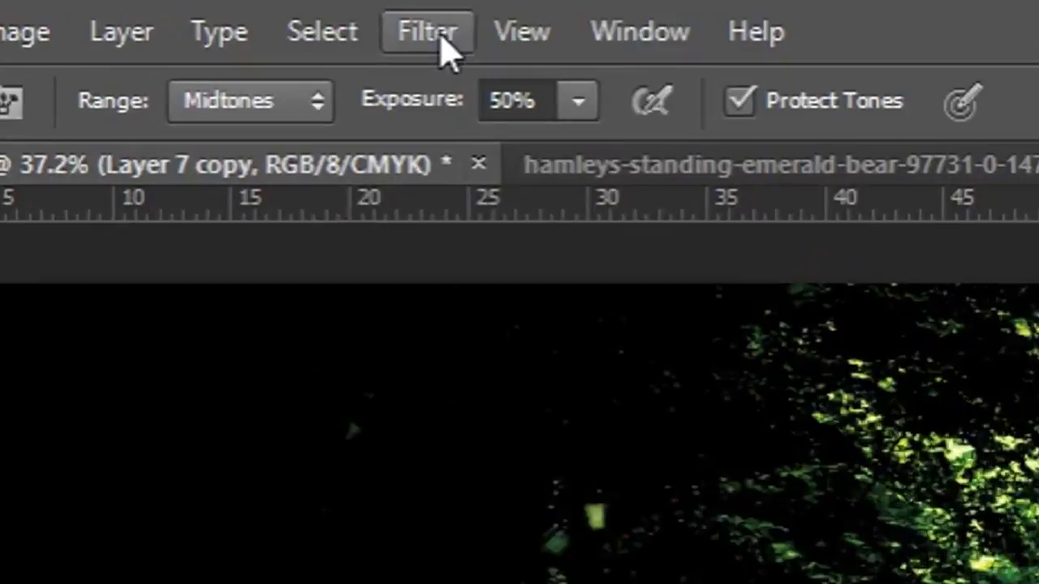
click(238, 9)
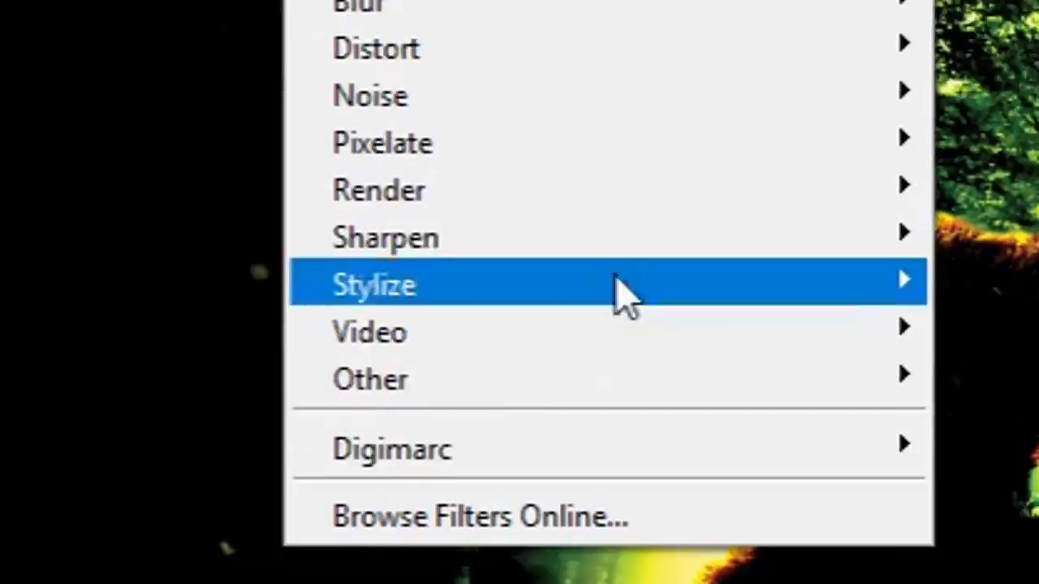
mouse_move(388, 289)
click(512, 218)
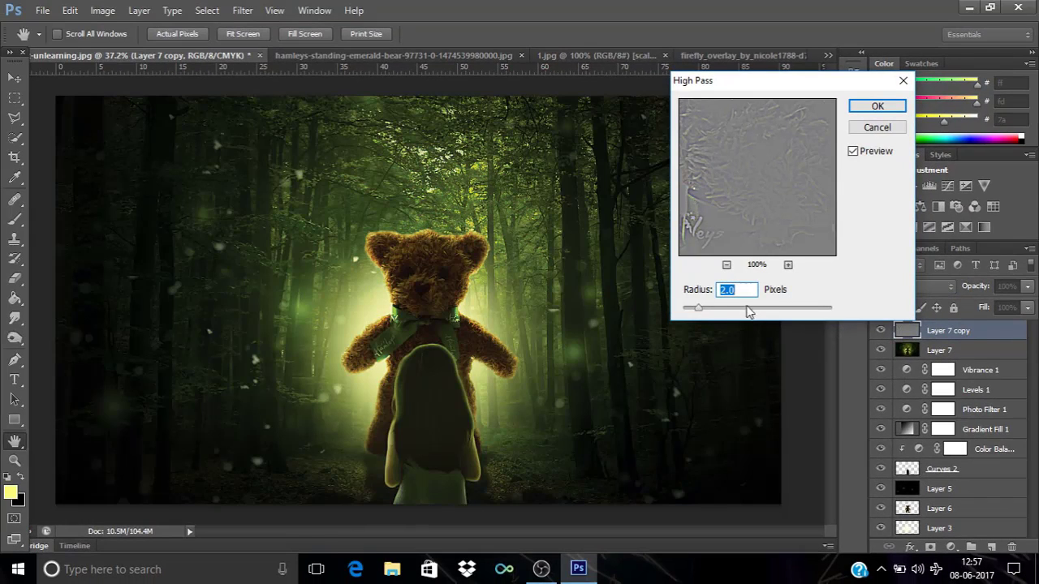
text(1)
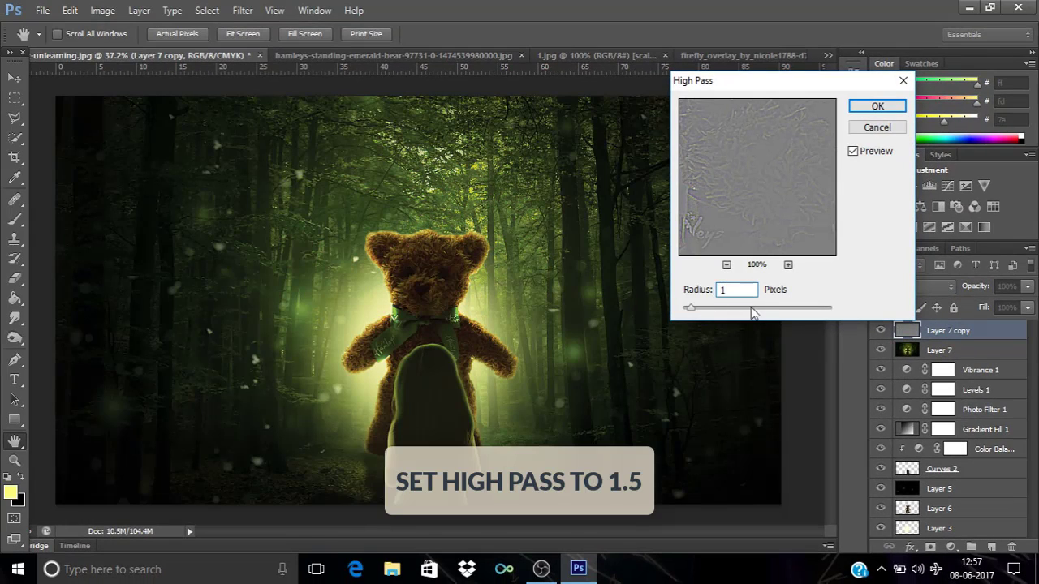
key(Tab)
click(726, 265)
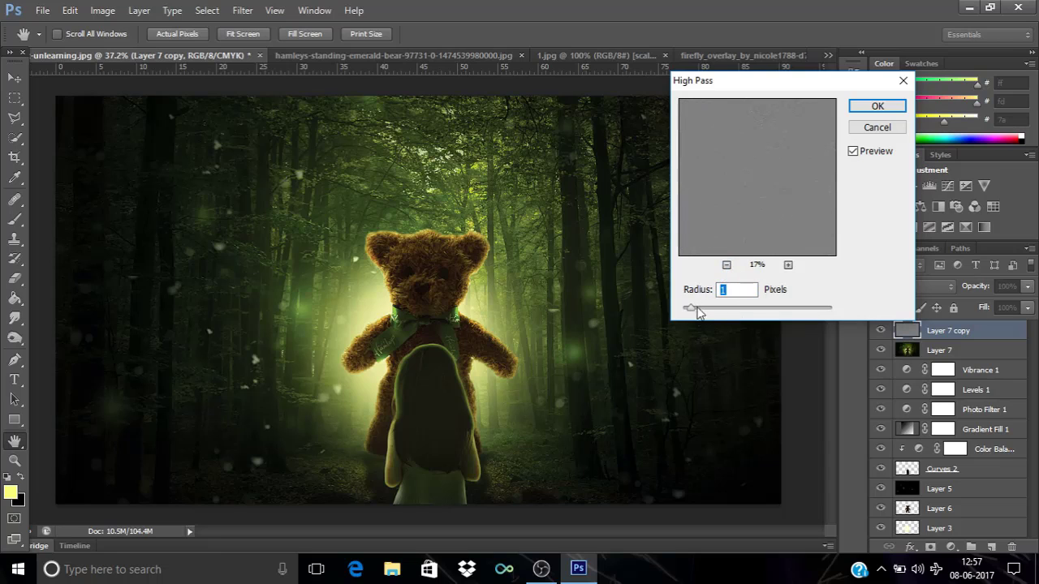
mouse_move(690, 310)
mouse_down()
mouse_move(719, 313)
mouse_move(692, 310)
mouse_up()
text(1)
click(877, 107)
key(o)
- Lower the opacity of the sharpening layer, Layer 7 copy, to 63%
click(1028, 287)
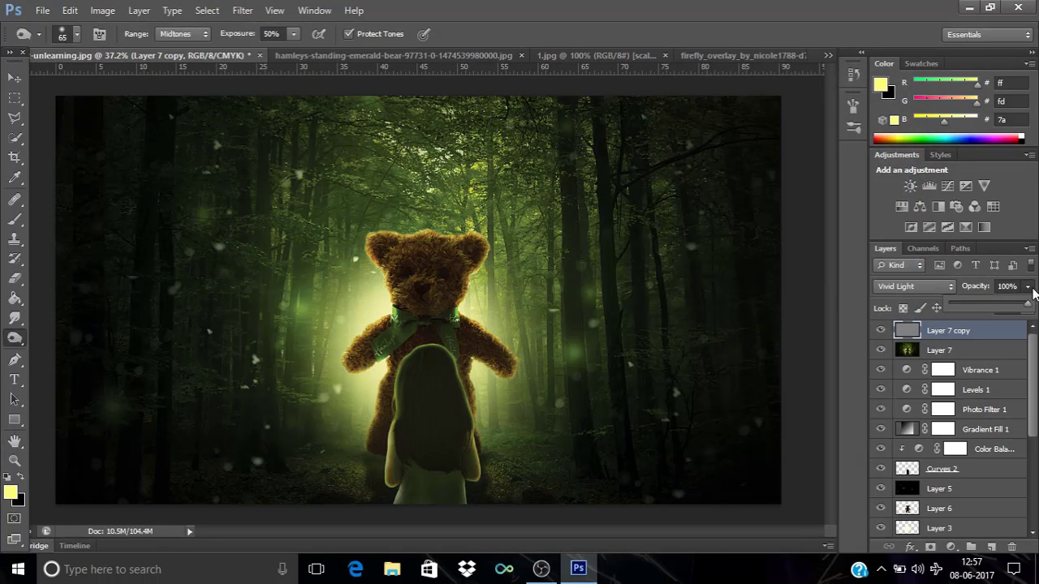
drag(1023, 307, 1010, 306)
click(697, 7)
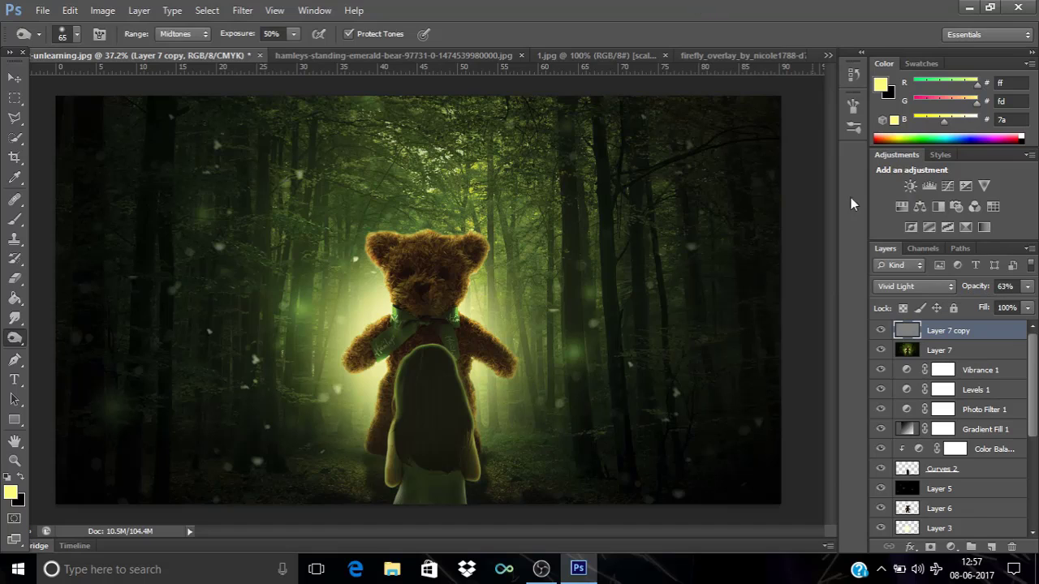
scroll(659, 285, down, 2)
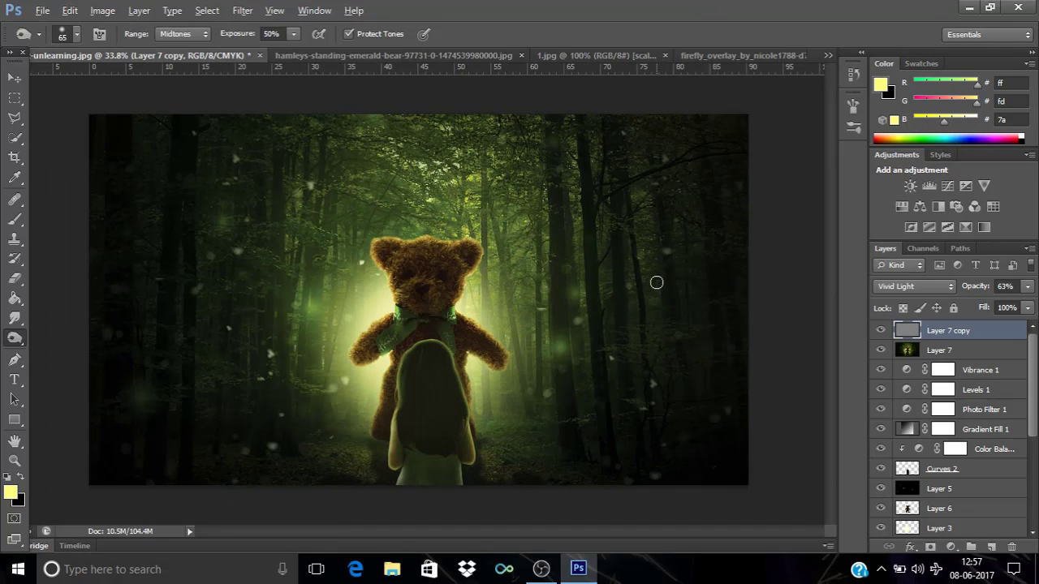
scroll(659, 286, up, 1)
click(965, 350)
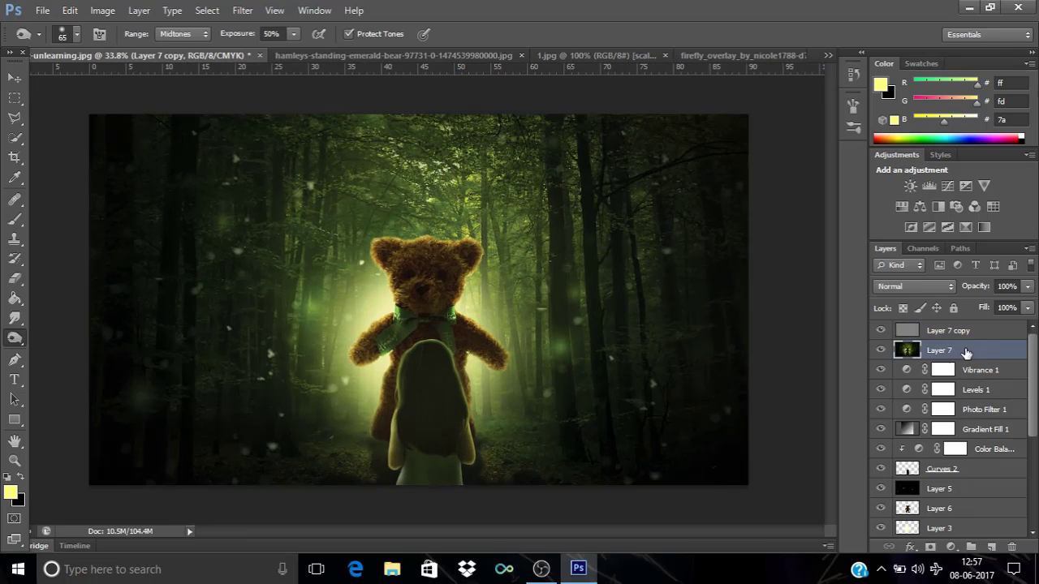
click(965, 333)
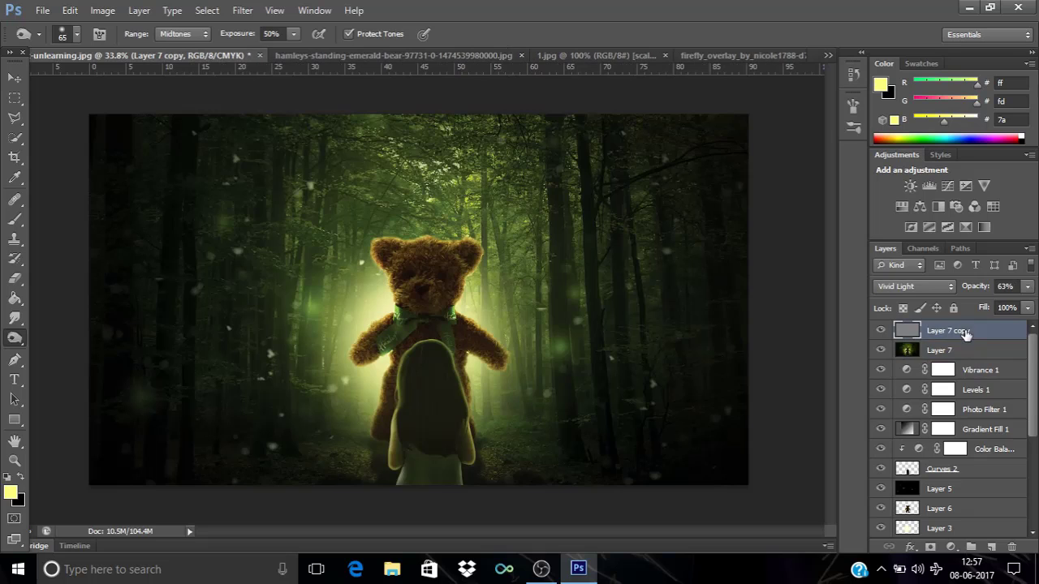
scroll(482, 340, down, 1)
scroll(483, 340, up, 1)
- Add a yellow-to-transparent Gradient Fill layer above Layer 7 copy with Radial style, 0° angle and 41% scale
click(952, 547)
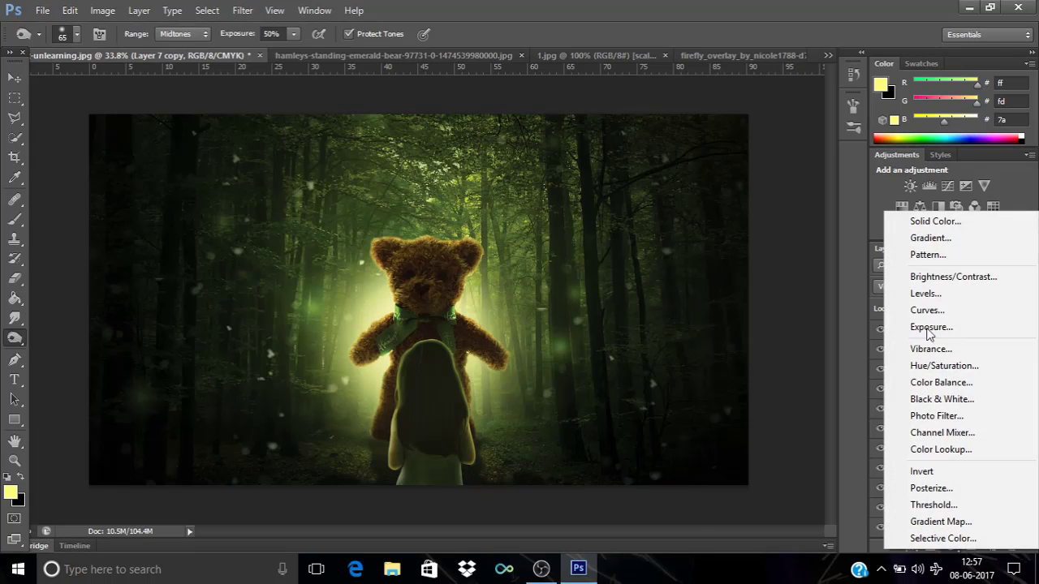
click(928, 243)
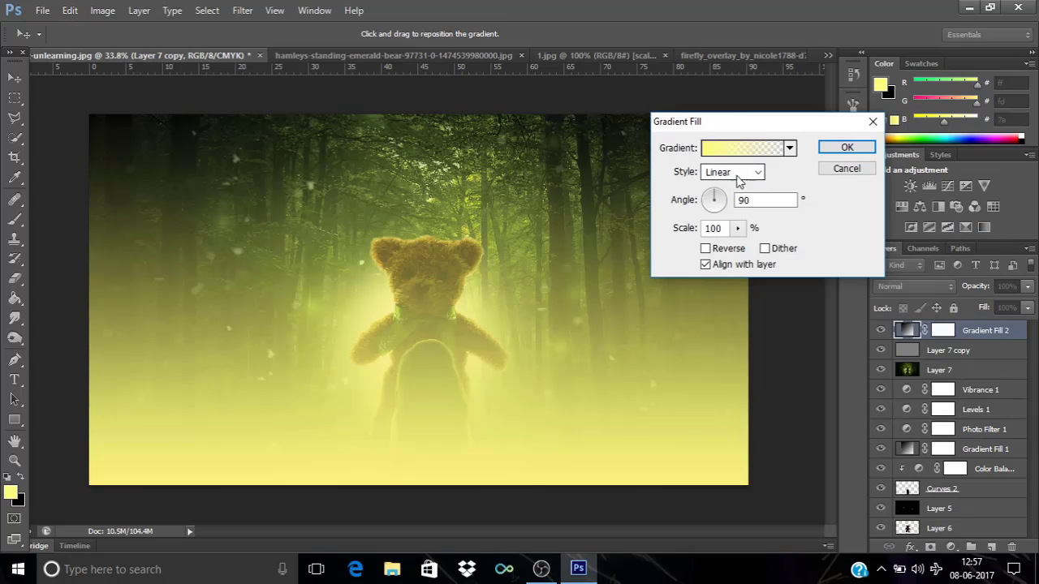
click(739, 181)
click(738, 200)
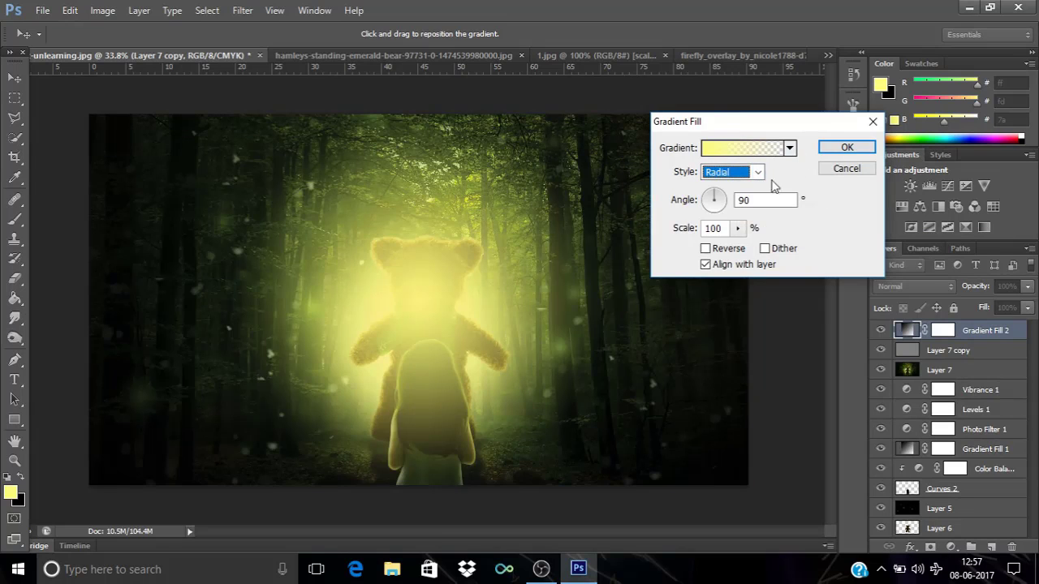
key(Tab)
text(0)
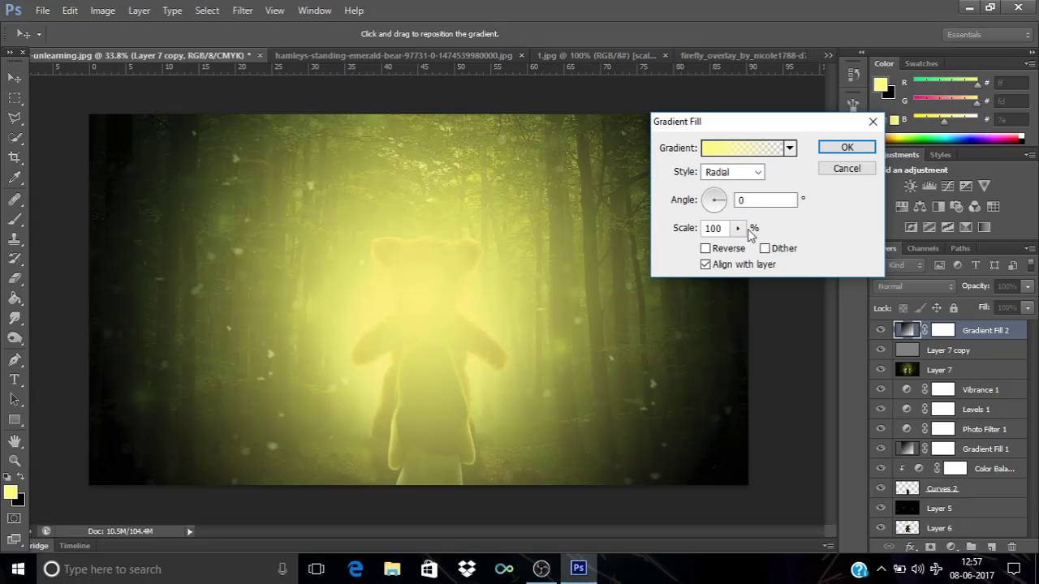
click(737, 229)
drag(737, 245, 733, 246)
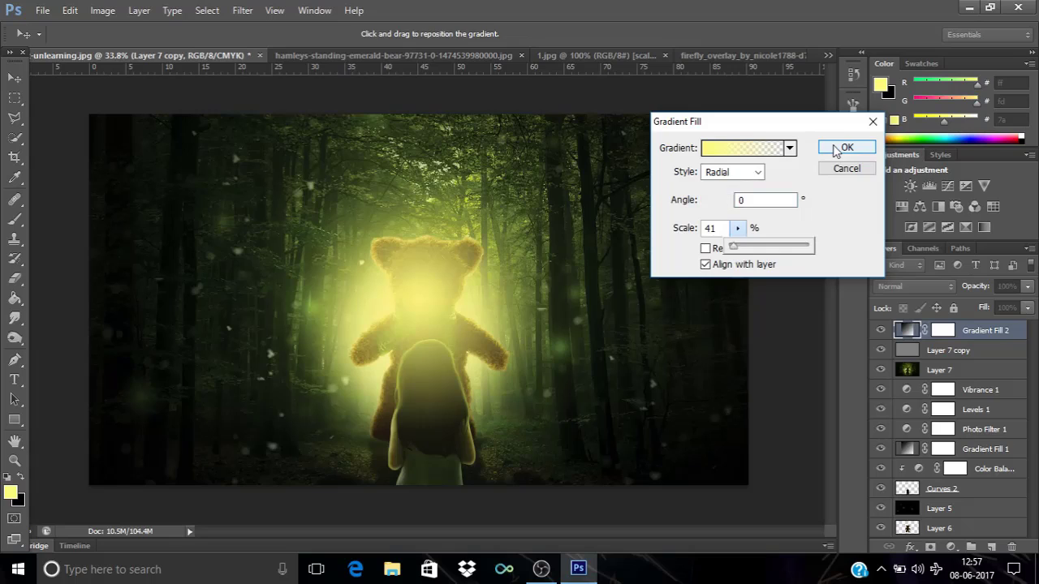
click(846, 147)
- Set the blend mode of the yellow radial gradient fill layer to Overlay
click(916, 286)
click(893, 129)
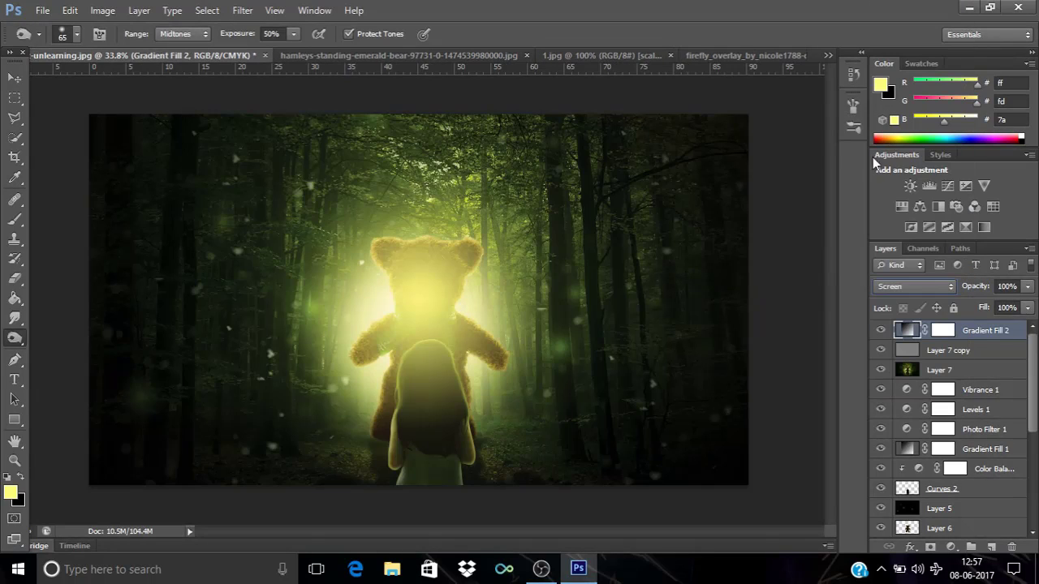
scroll(924, 292, down, 4)
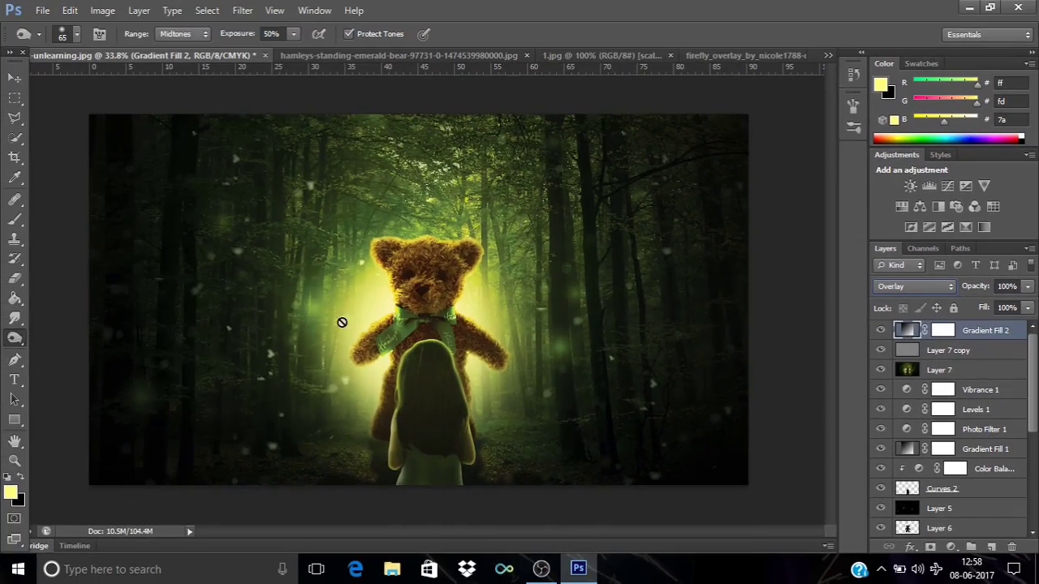
- Try to shift the radial gradient glow sideways and compare the image with Layer 7 copy hidden and shown
click(14, 77)
drag(534, 315, 614, 311)
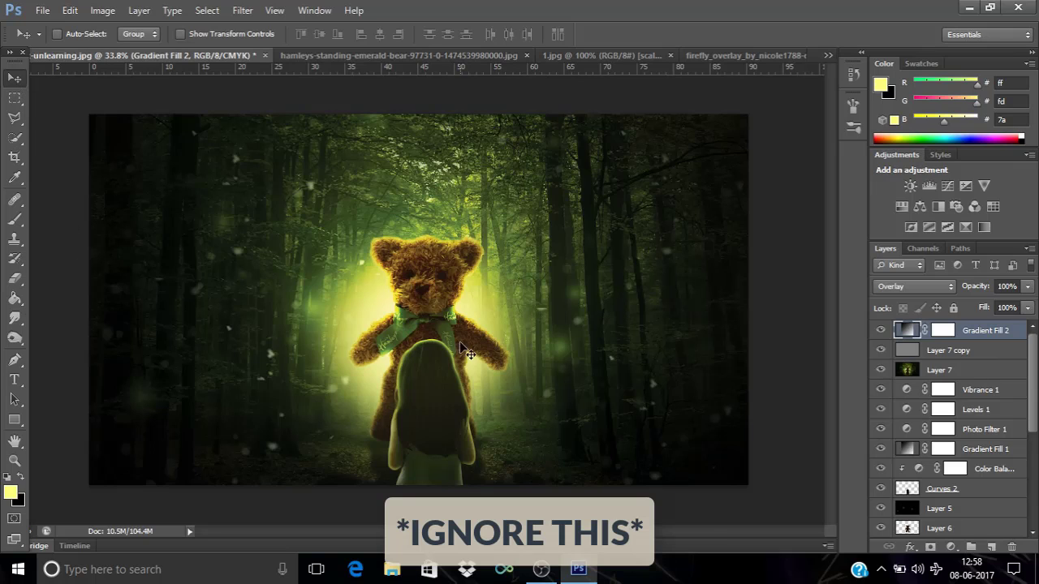
click(881, 351)
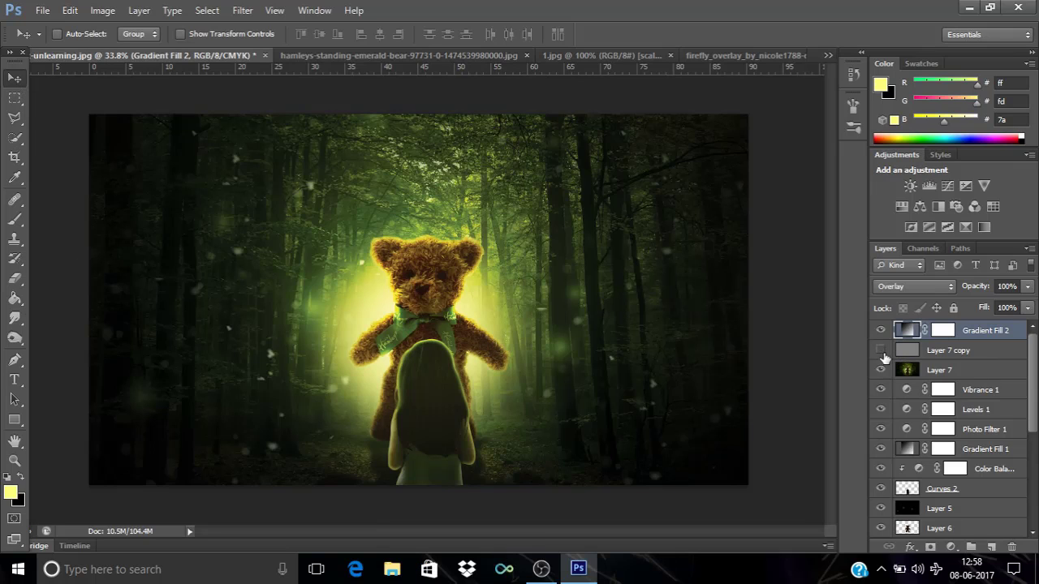
click(881, 350)
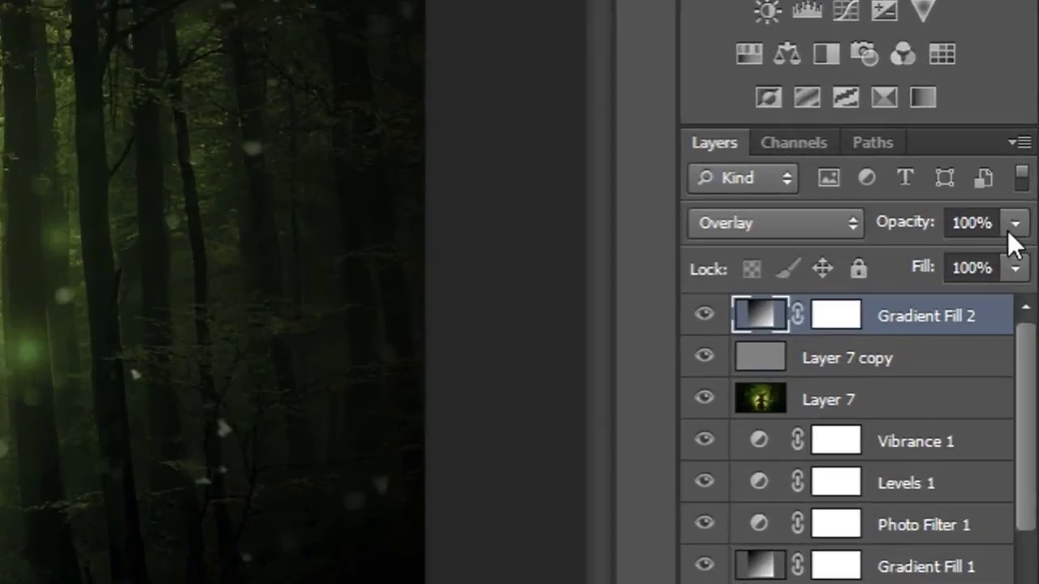
- Reduce the opacity of the Gradient Fill 2 layer to 40%
click(1014, 224)
drag(1014, 260, 918, 277)
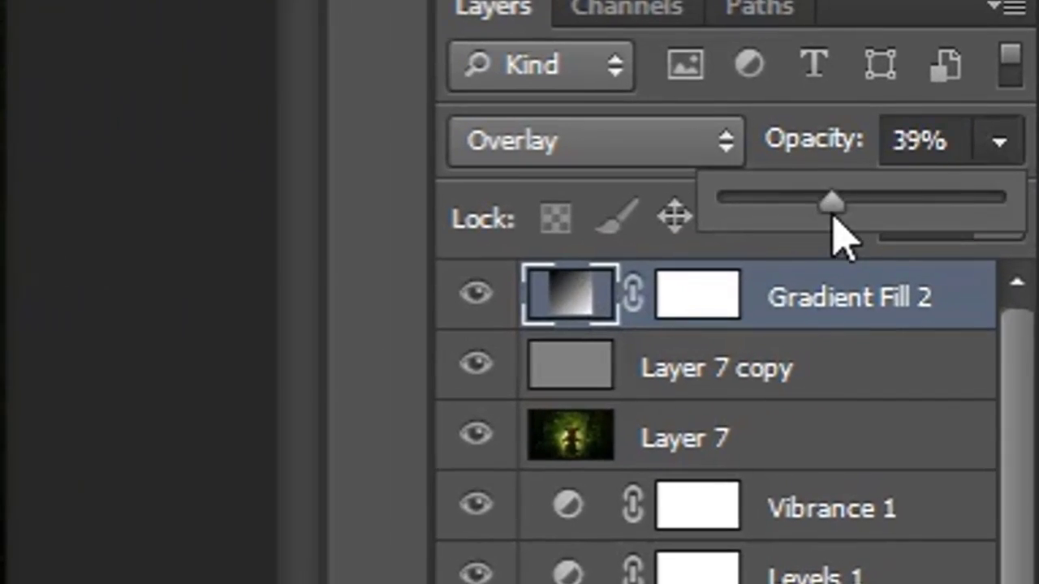
drag(840, 235, 803, 191)
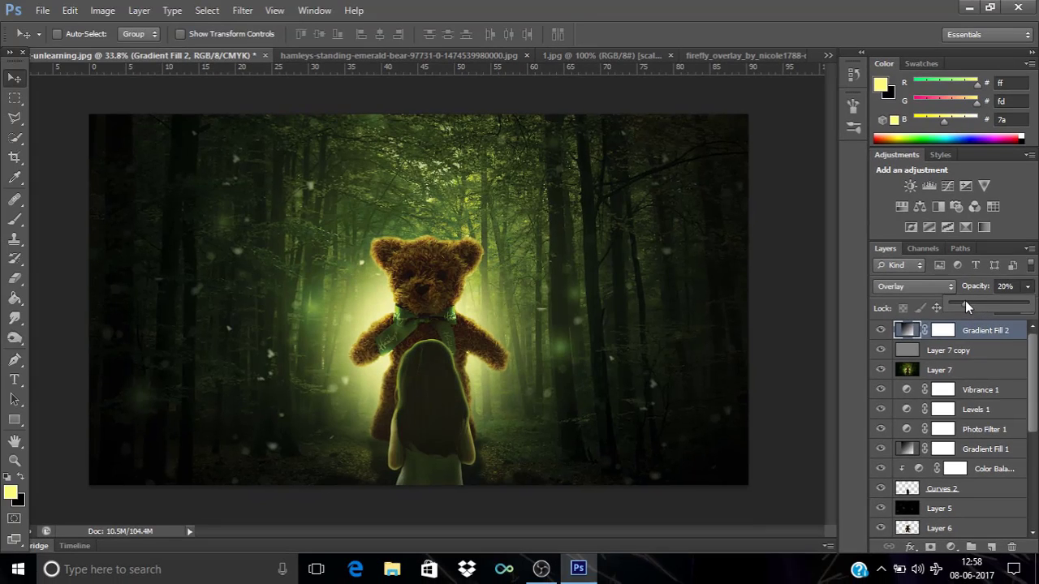
drag(984, 303, 983, 304)
text(40)
key(Return)
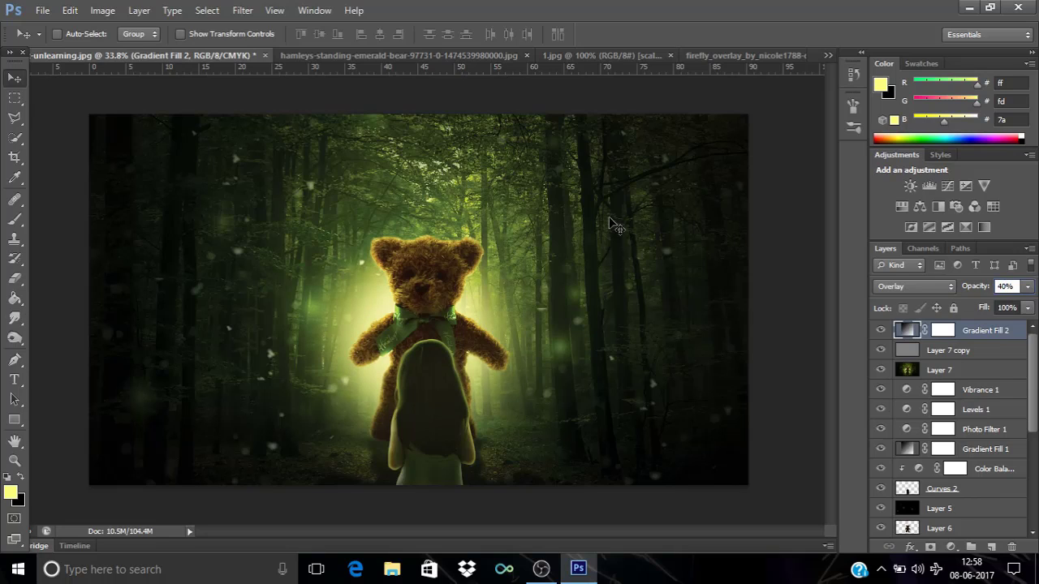